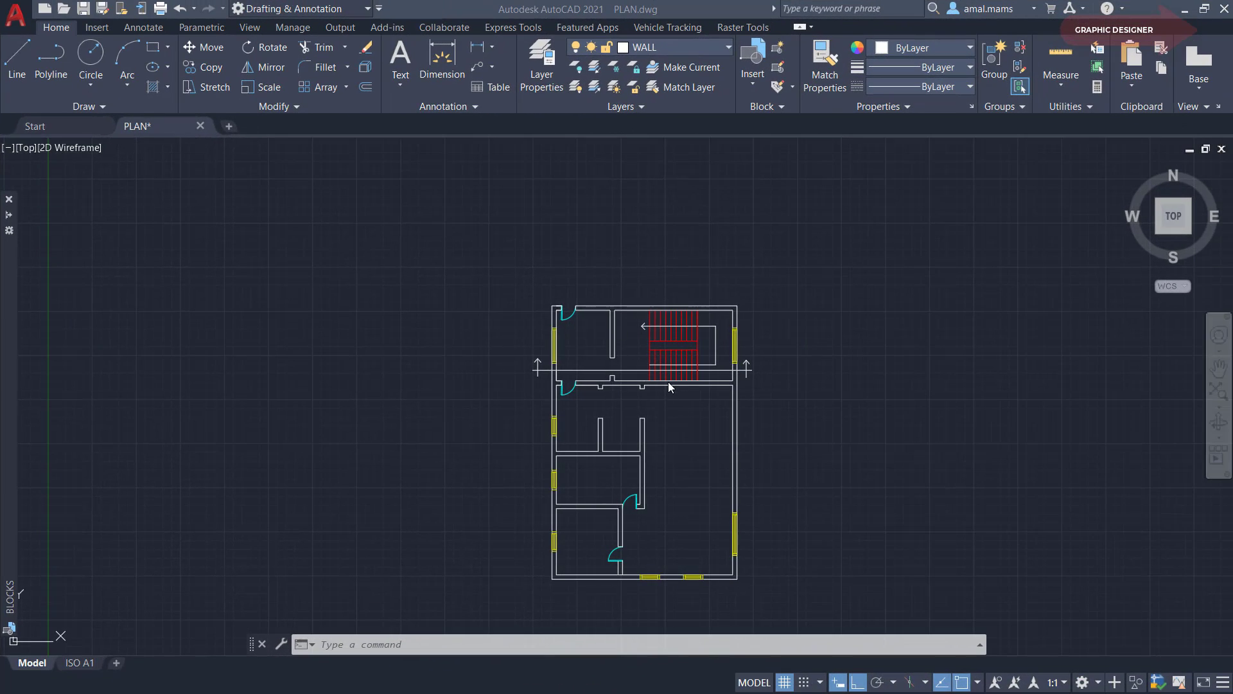
Zoom and pan to frame the plan's stair end with empty space above it
scroll(751, 361, "up", 4)
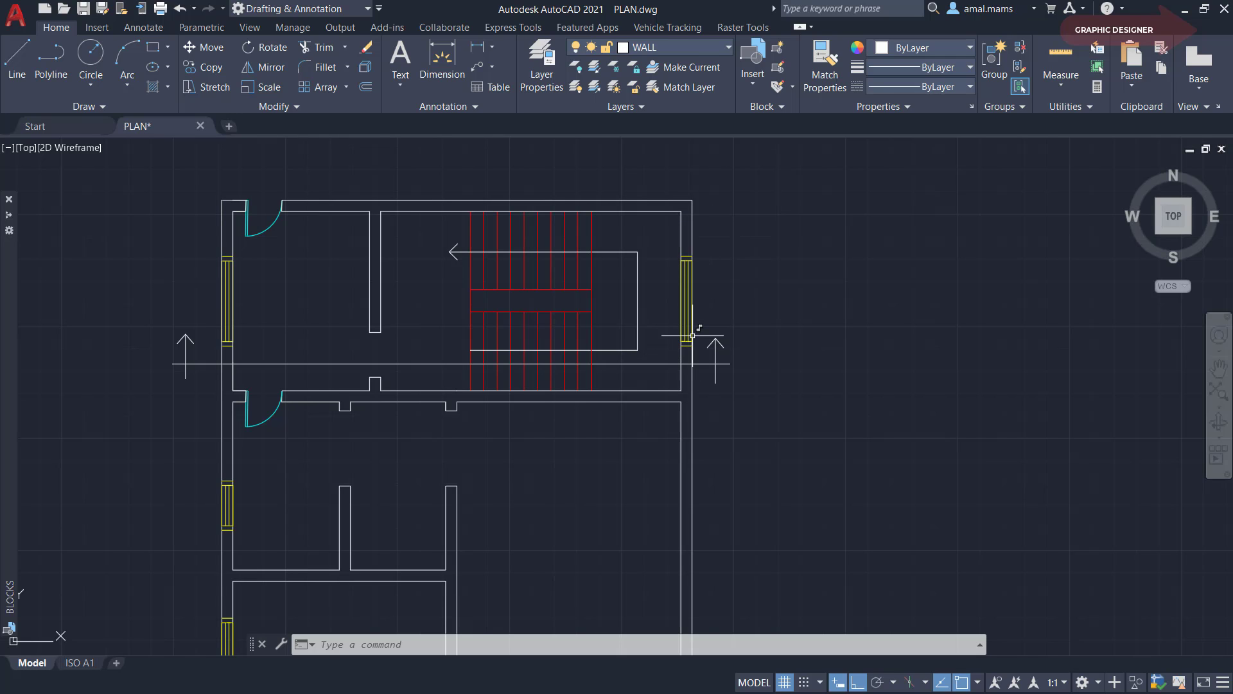
scroll(697, 335, "down", 2)
middle_click_drag(697, 335, 700, 357)
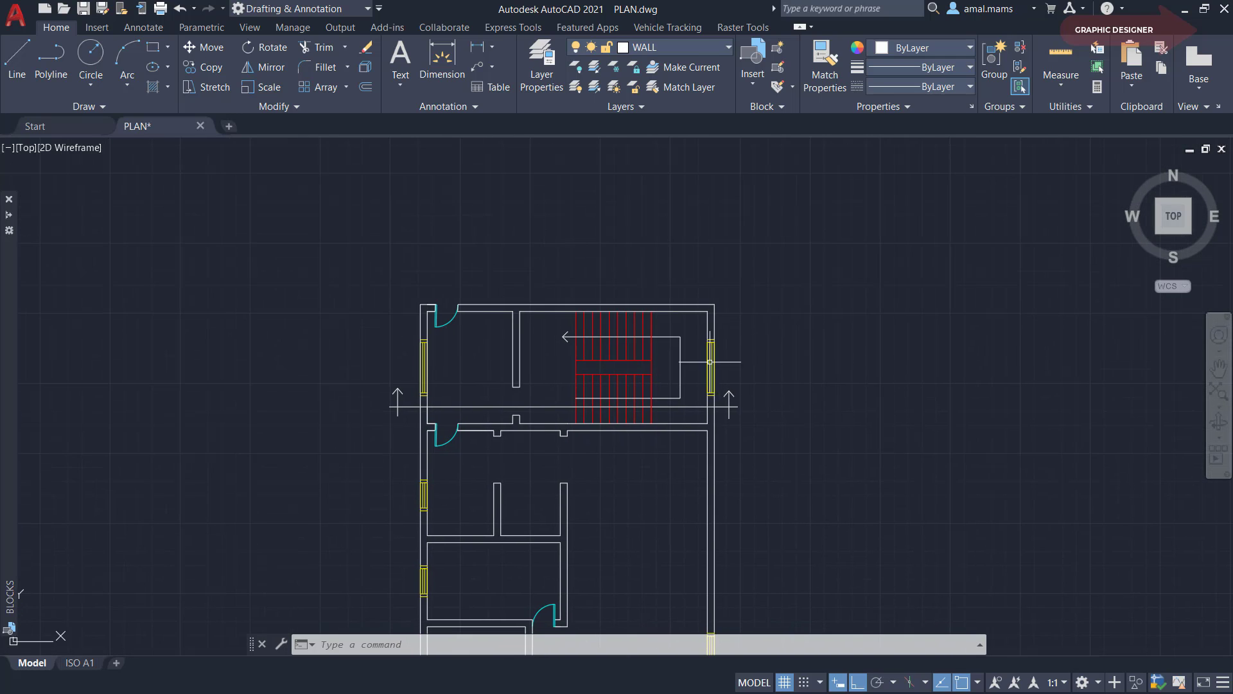
scroll(700, 356, "up", 2)
middle_click_drag(617, 282, 625, 348)
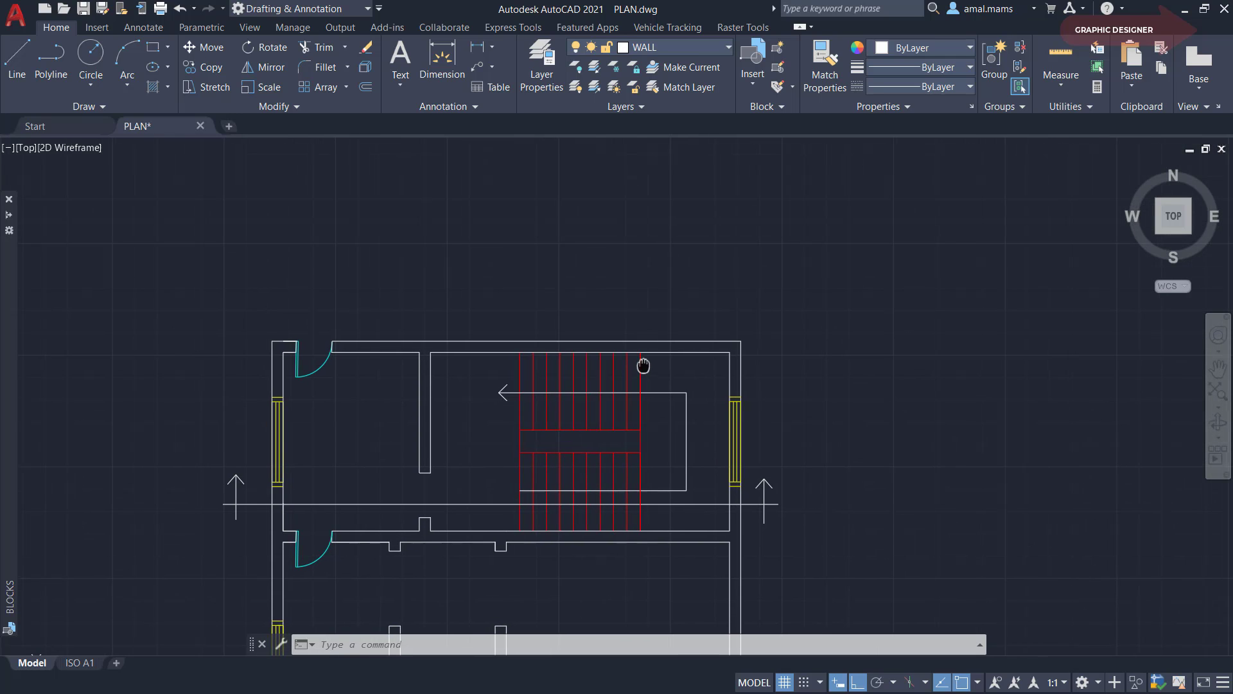
Draw a horizontal line across the empty space above the floor plan
type("l")
key("Return")
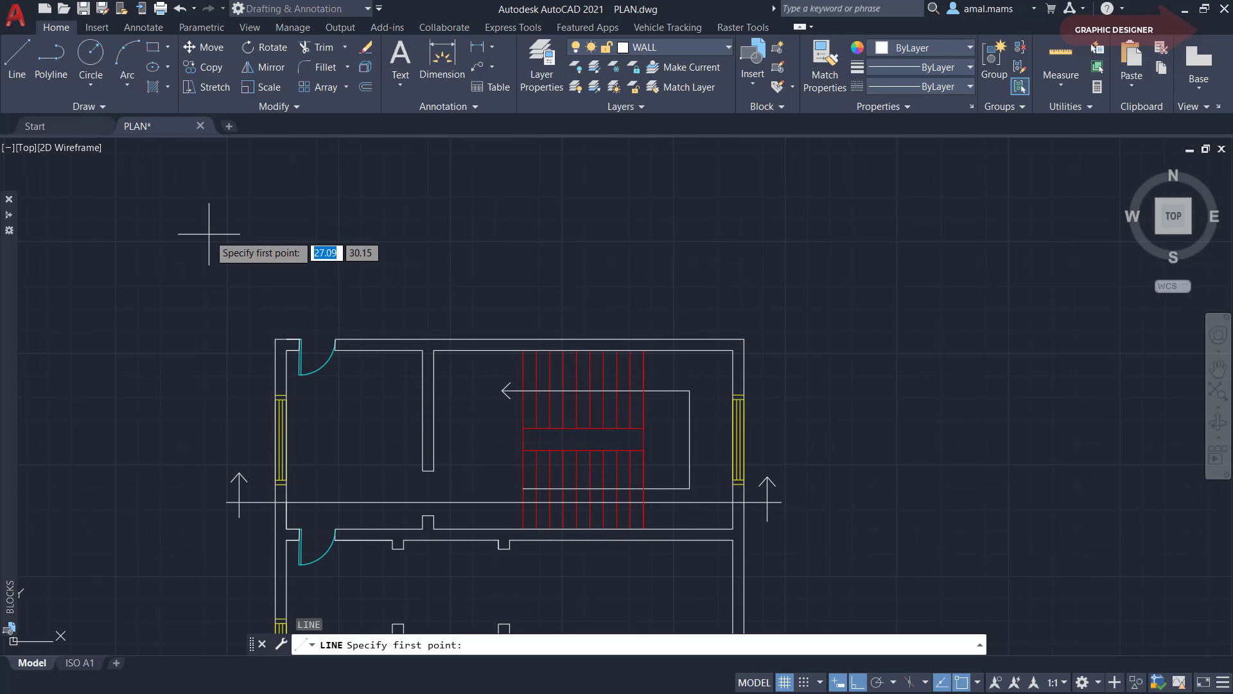
left_click(213, 236)
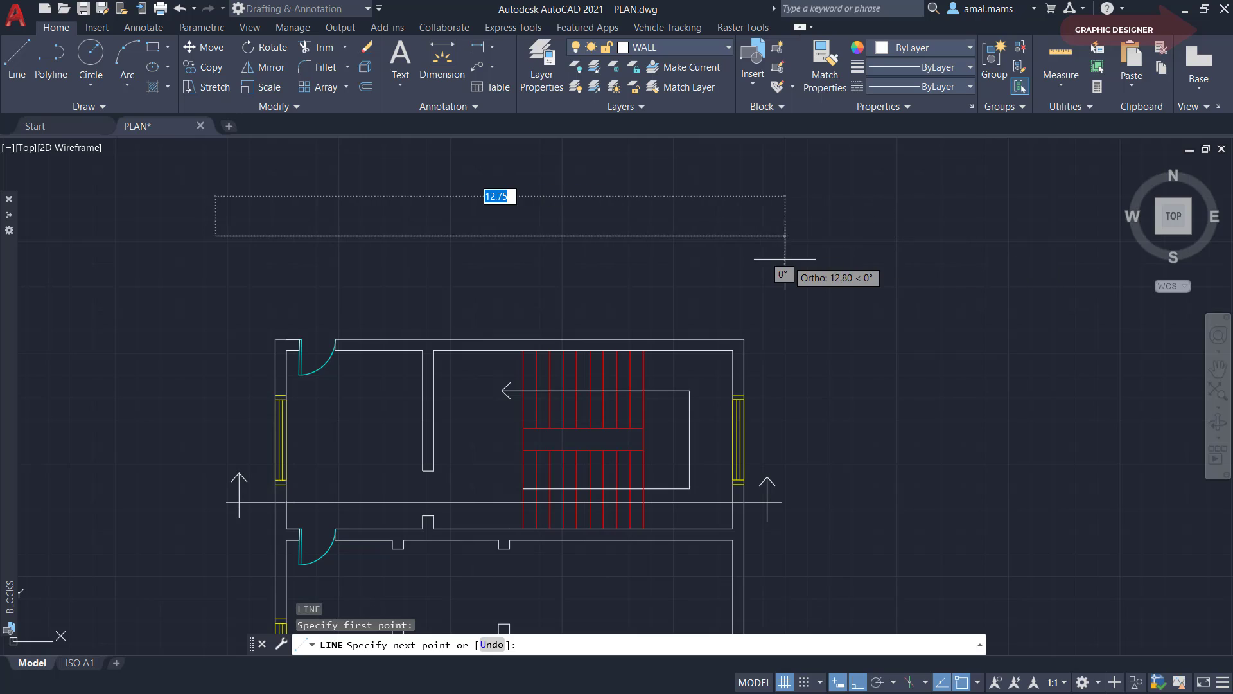
left_click(787, 236)
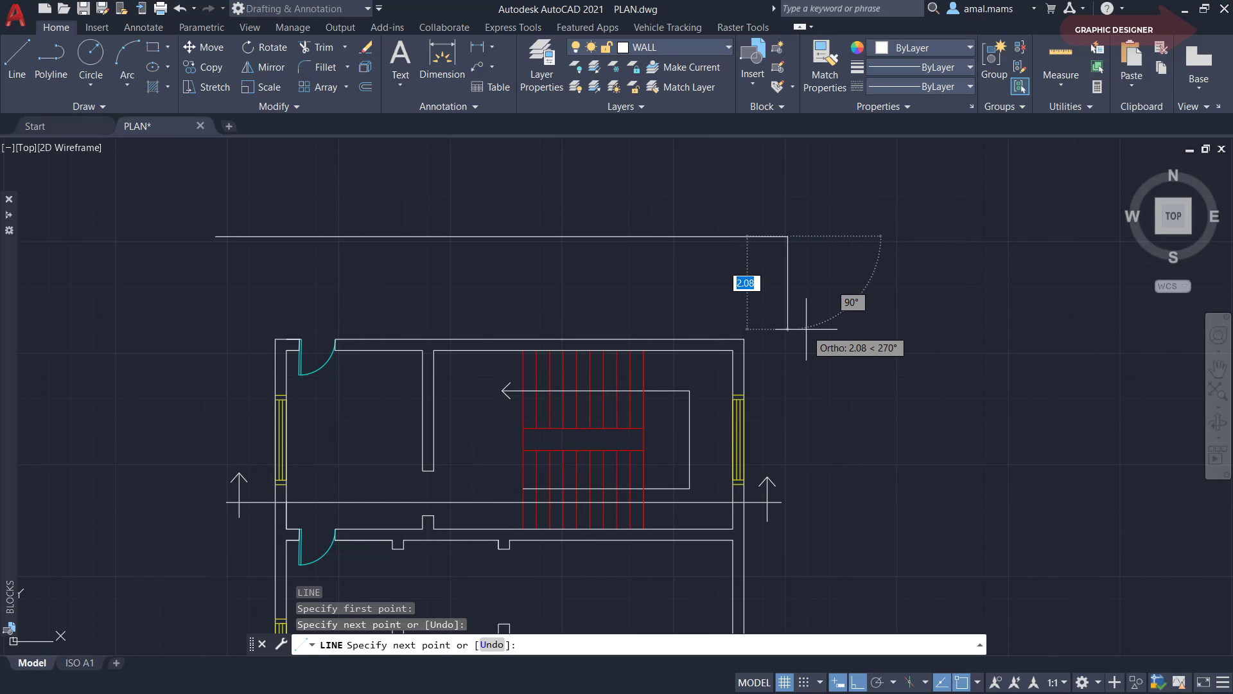
key("Escape")
Offset that line 0.45 upward to form the slab's top edge
type("o")
key("Return")
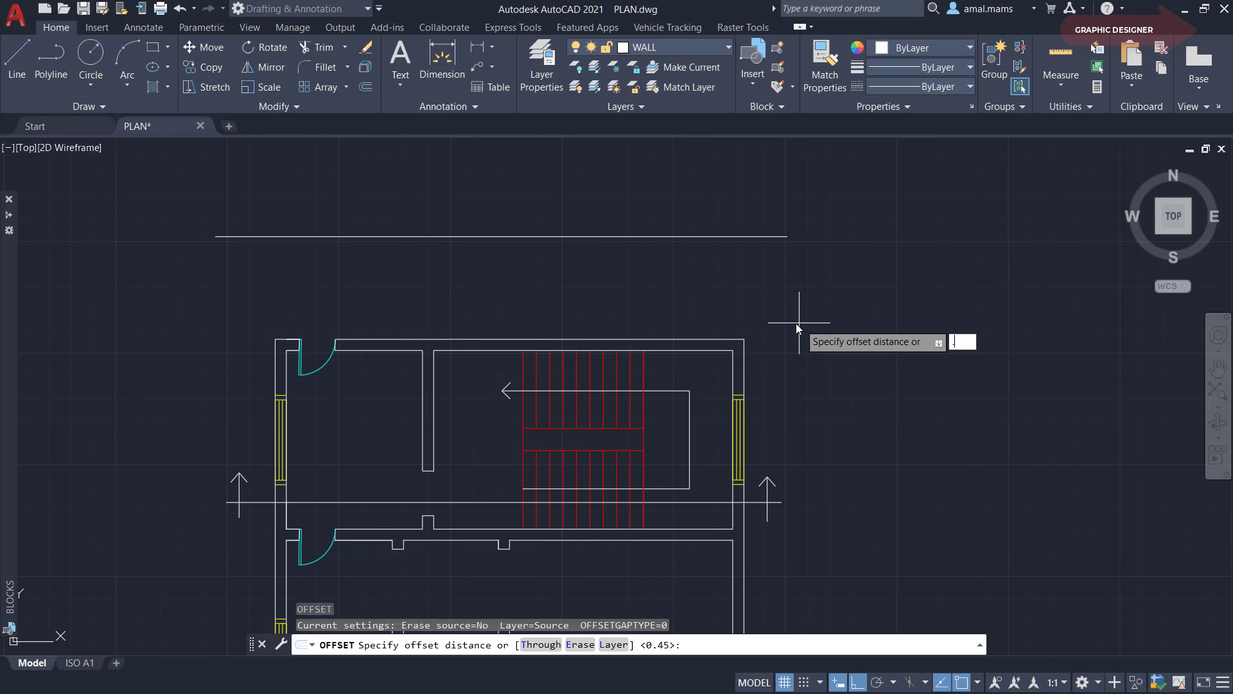
type(".45")
key("Return")
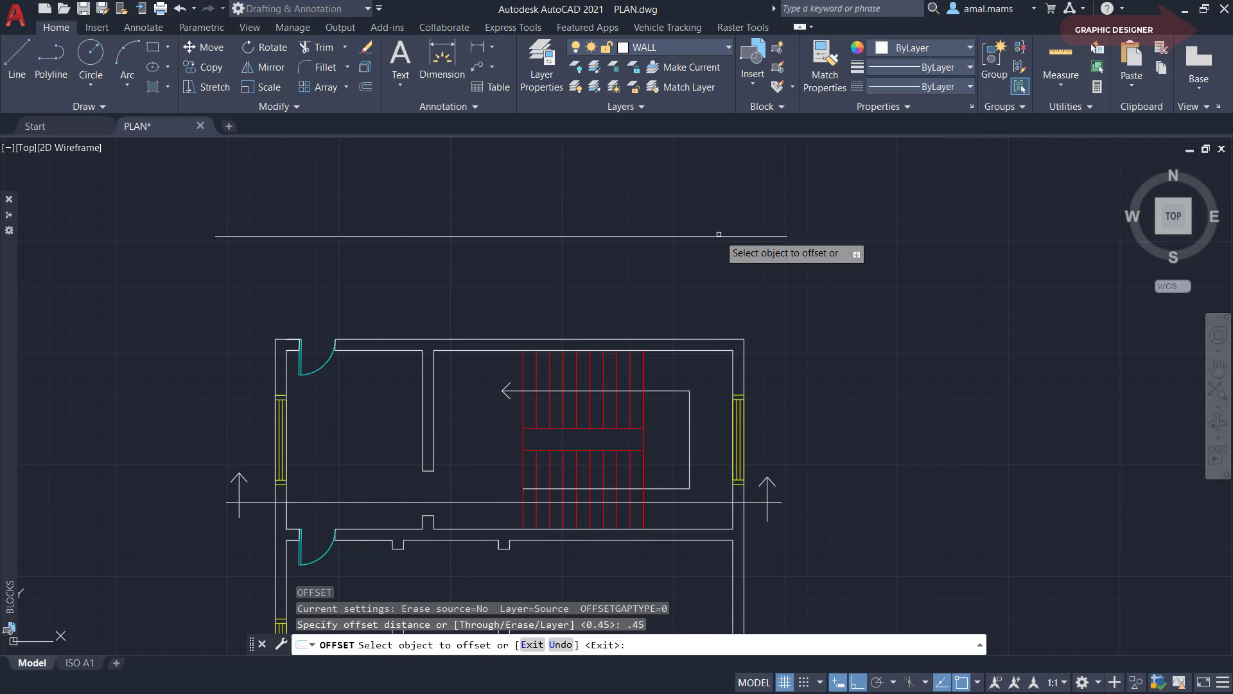
left_click(719, 236)
left_click(721, 200)
right_click(797, 255)
left_click(814, 264)
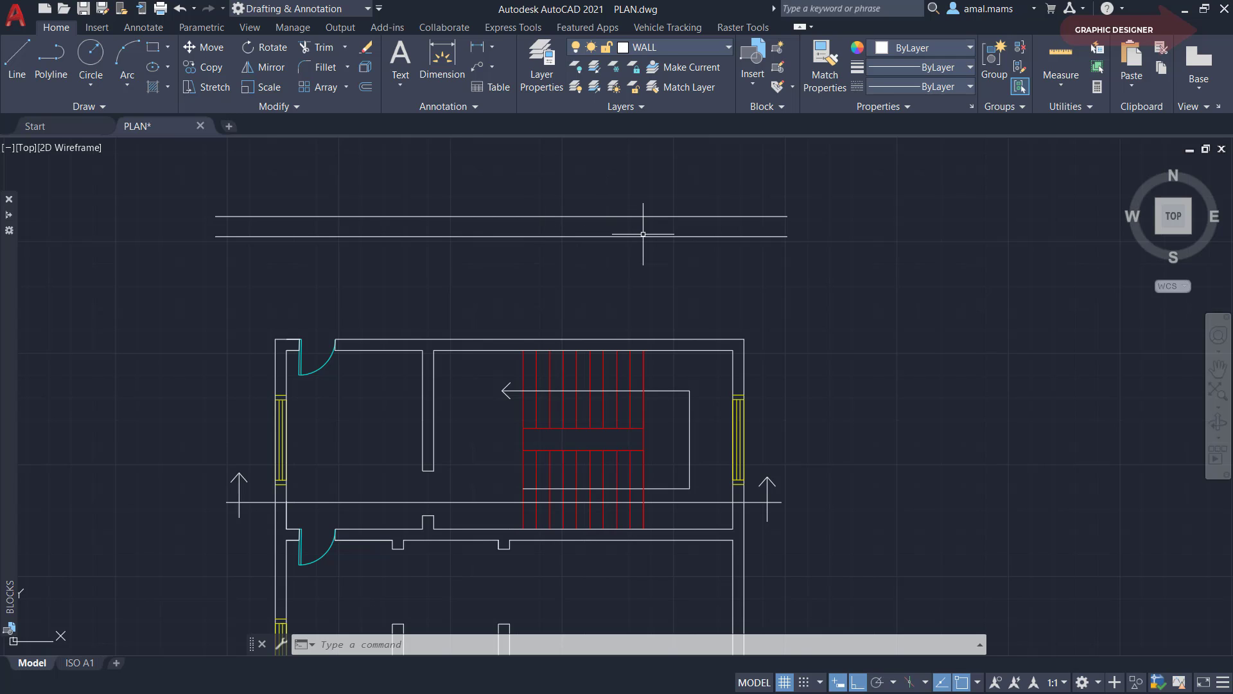
Project the right outer wall's two faces upward as vertical construction lines
scroll(643, 235, "down", 2)
mouse_move(647, 239)
middle_mouse_down()
mouse_move(633, 280)
mouse_move(722, 336)
middle_mouse_up()
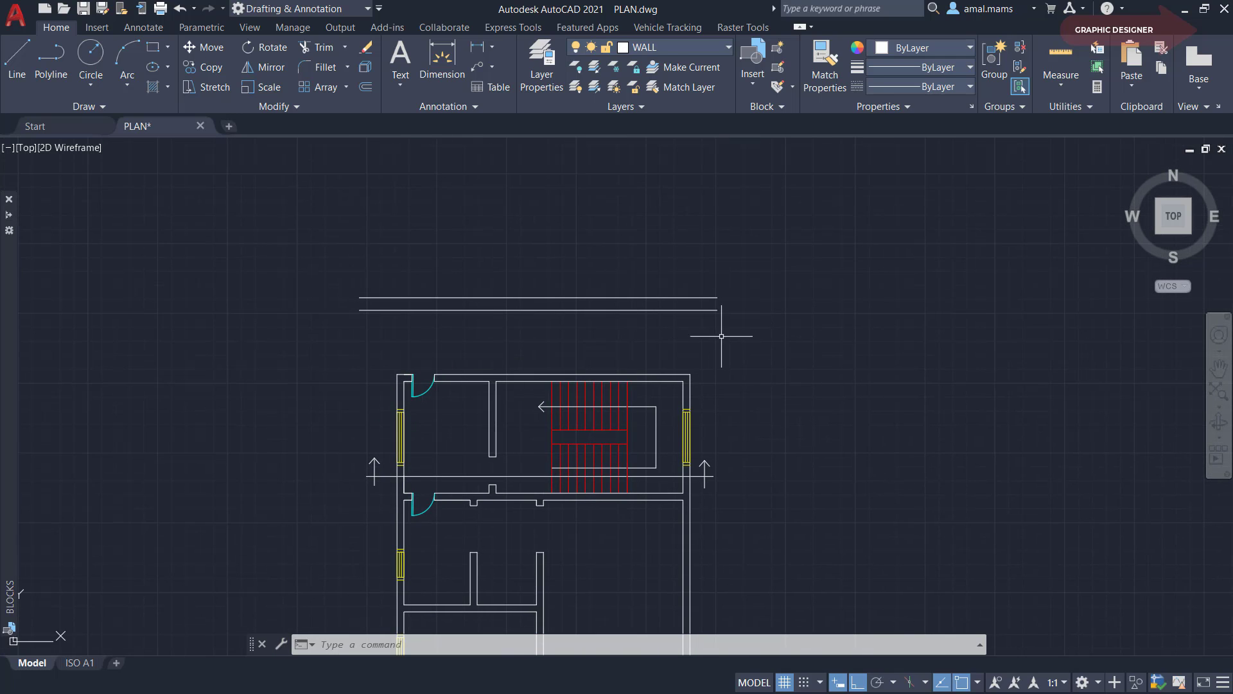
scroll(702, 325, "up", 2)
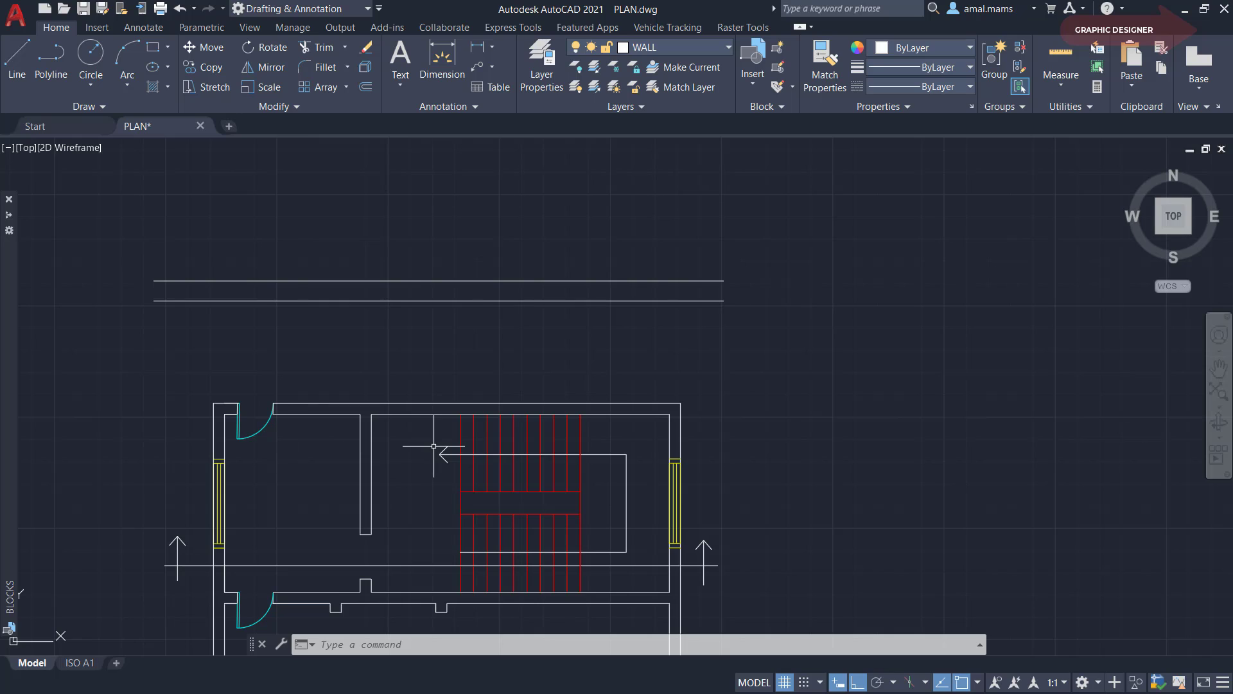
type("L")
key("Return")
key("Escape")
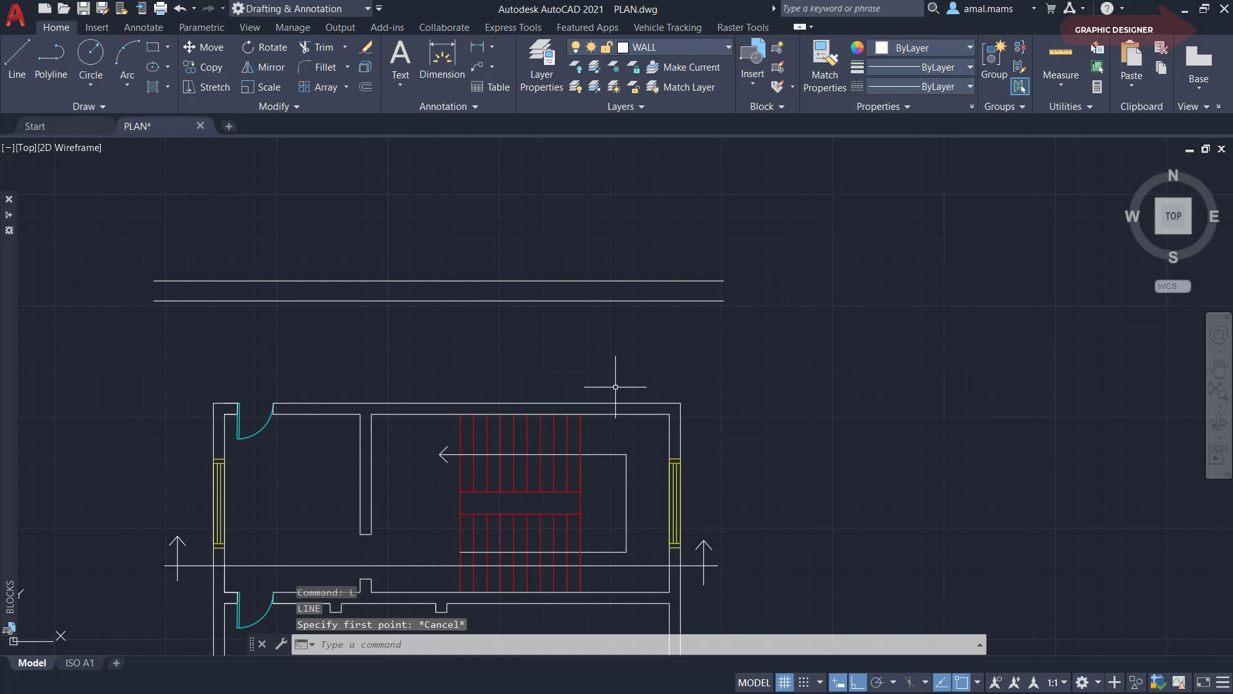
type("XLINE")
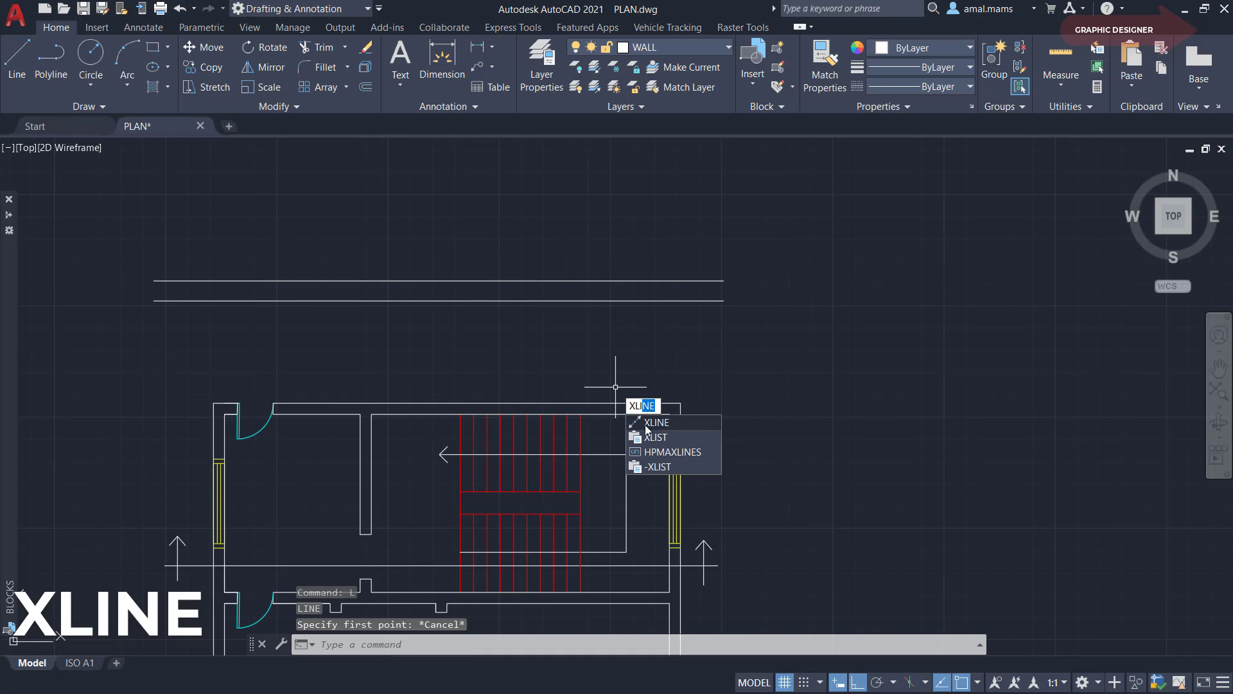
key("Return")
type("ver")
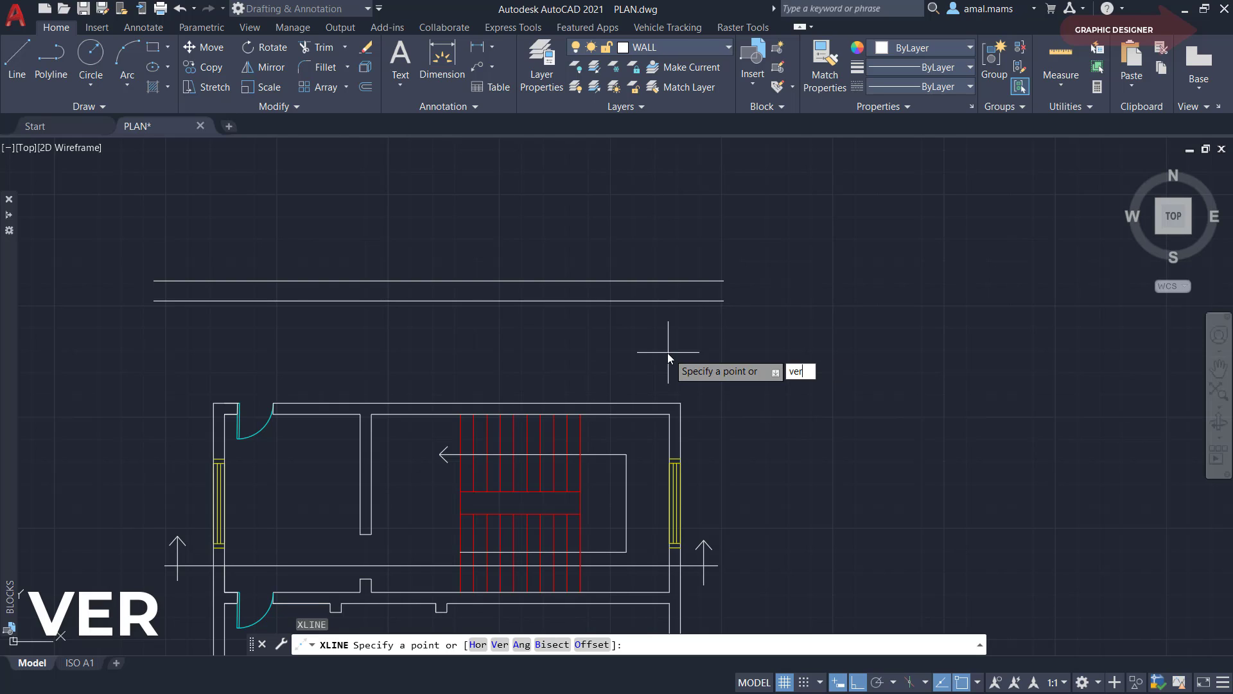
key("Return")
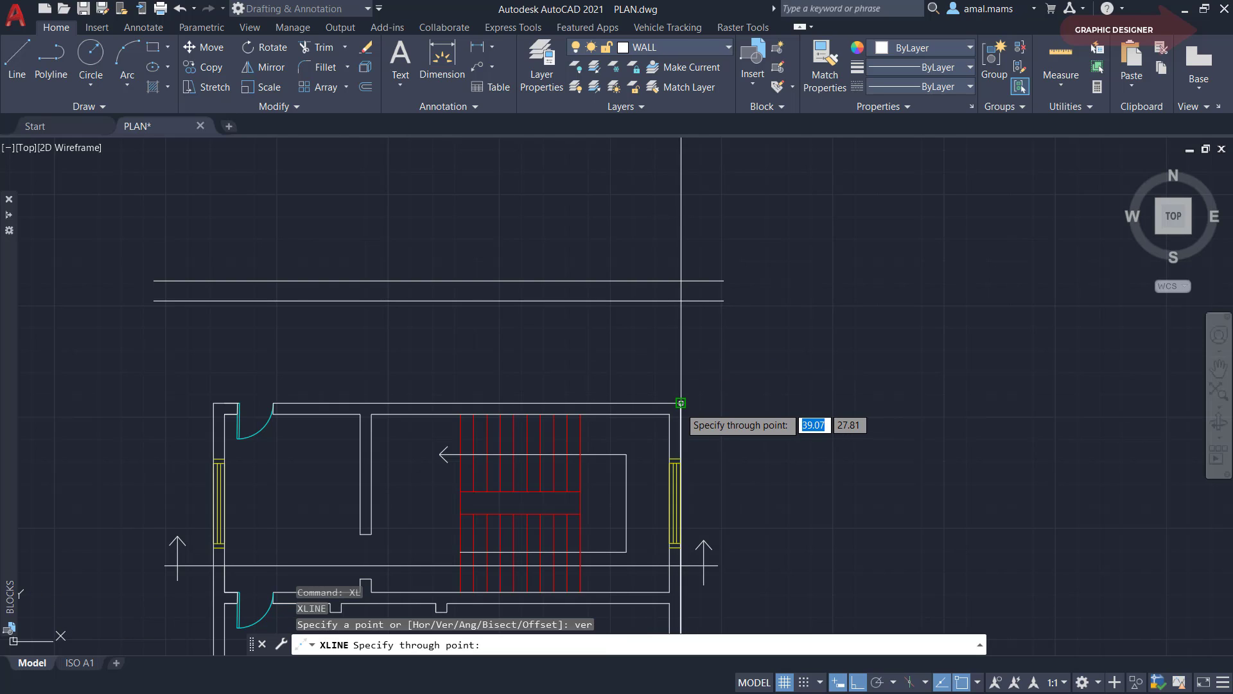
left_click(680, 403)
left_click(669, 414)
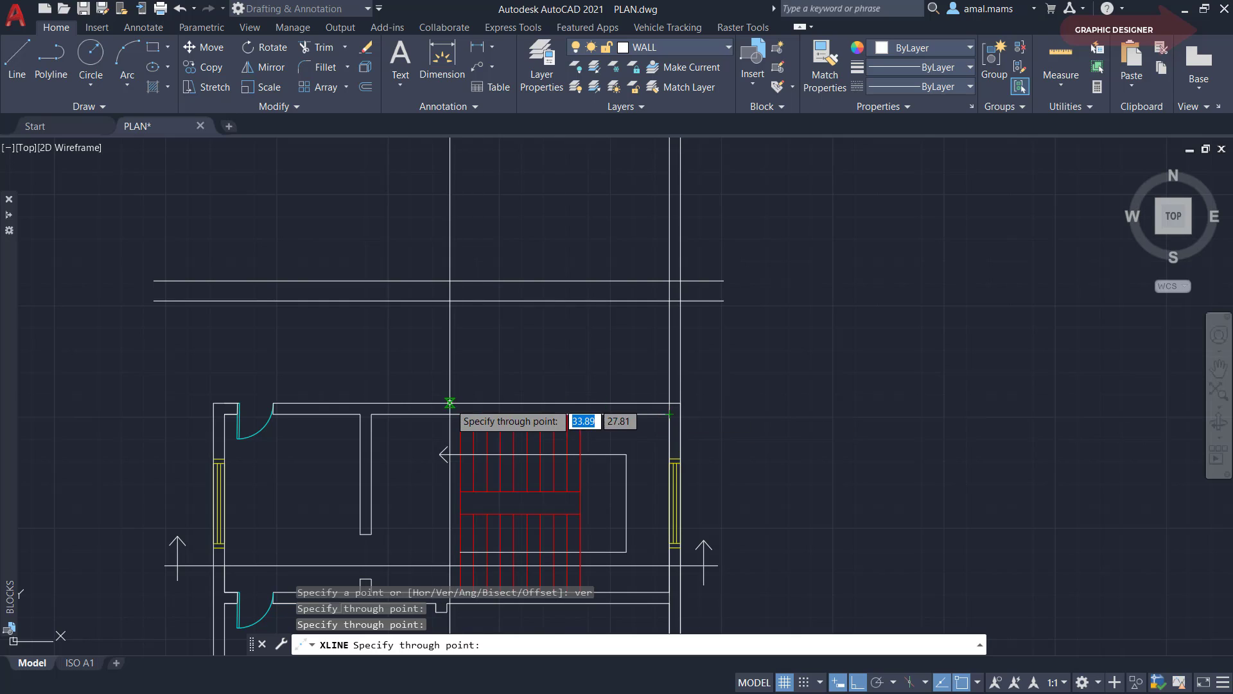
Add vertical construction lines at both partition wall faces and the left outer wall
left_click(371, 414)
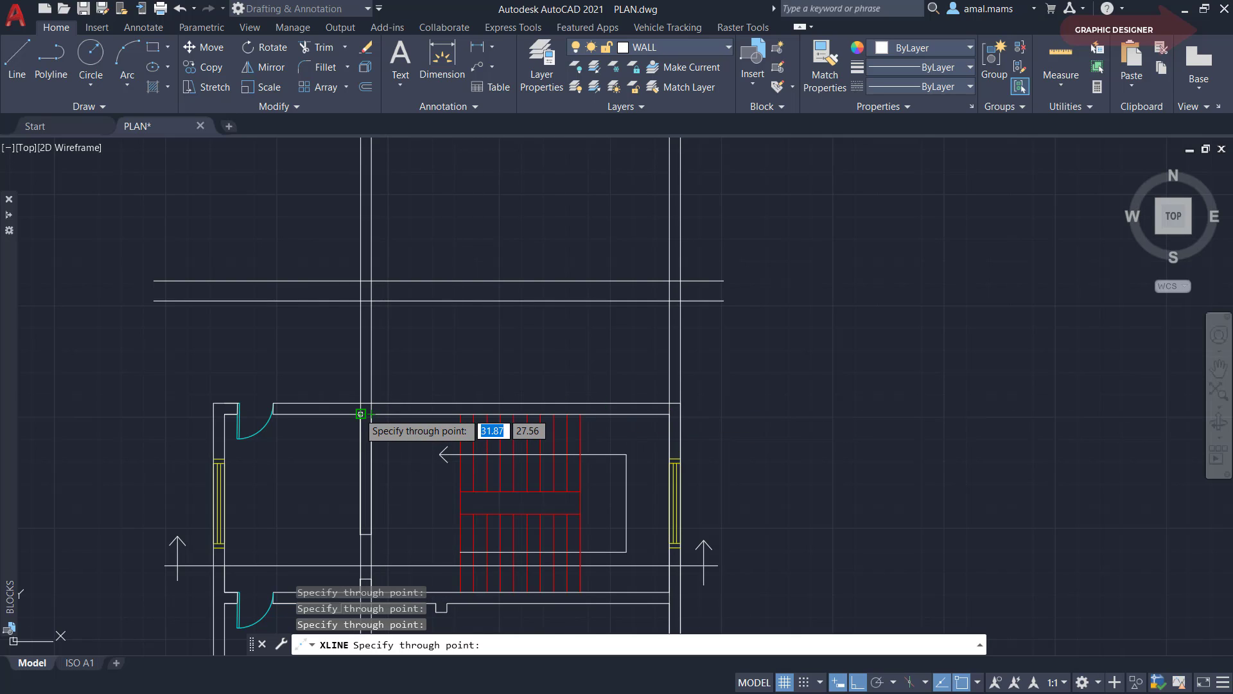
left_click(361, 415)
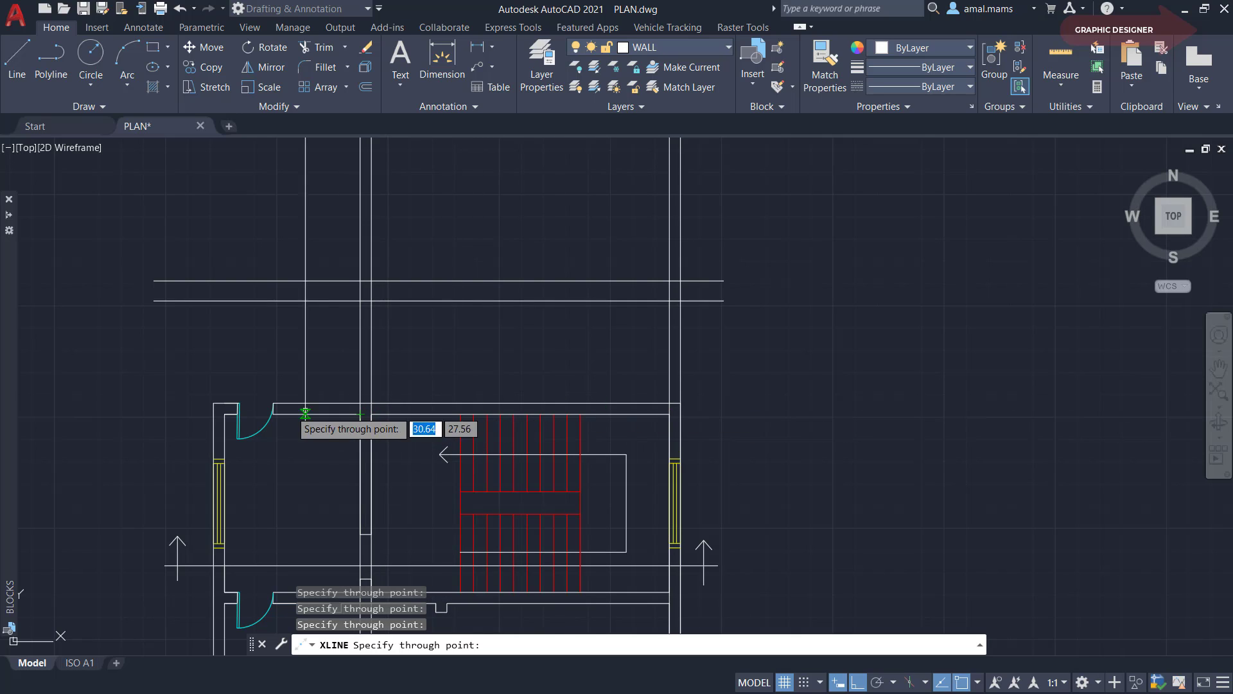
left_click(214, 403)
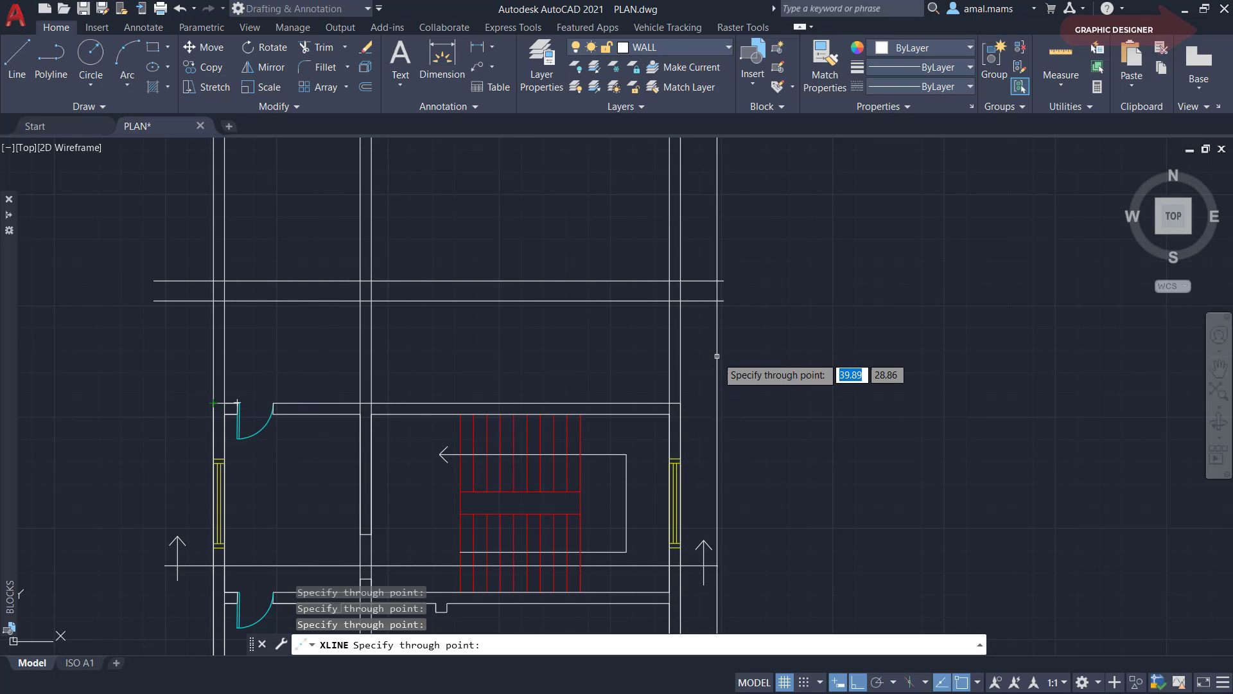
scroll(741, 359, "down", 2)
middle_click_drag(745, 360, 758, 405)
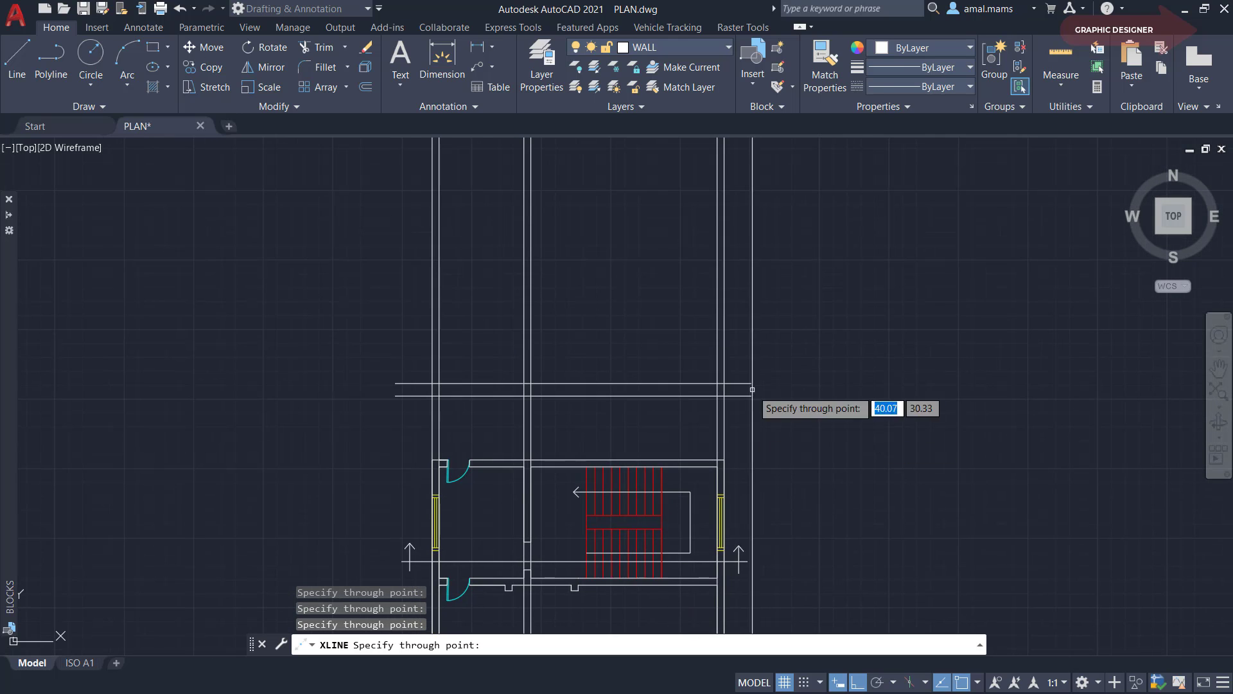
Fence-trim the vertical construction lines below the top slab line
key("Escape")
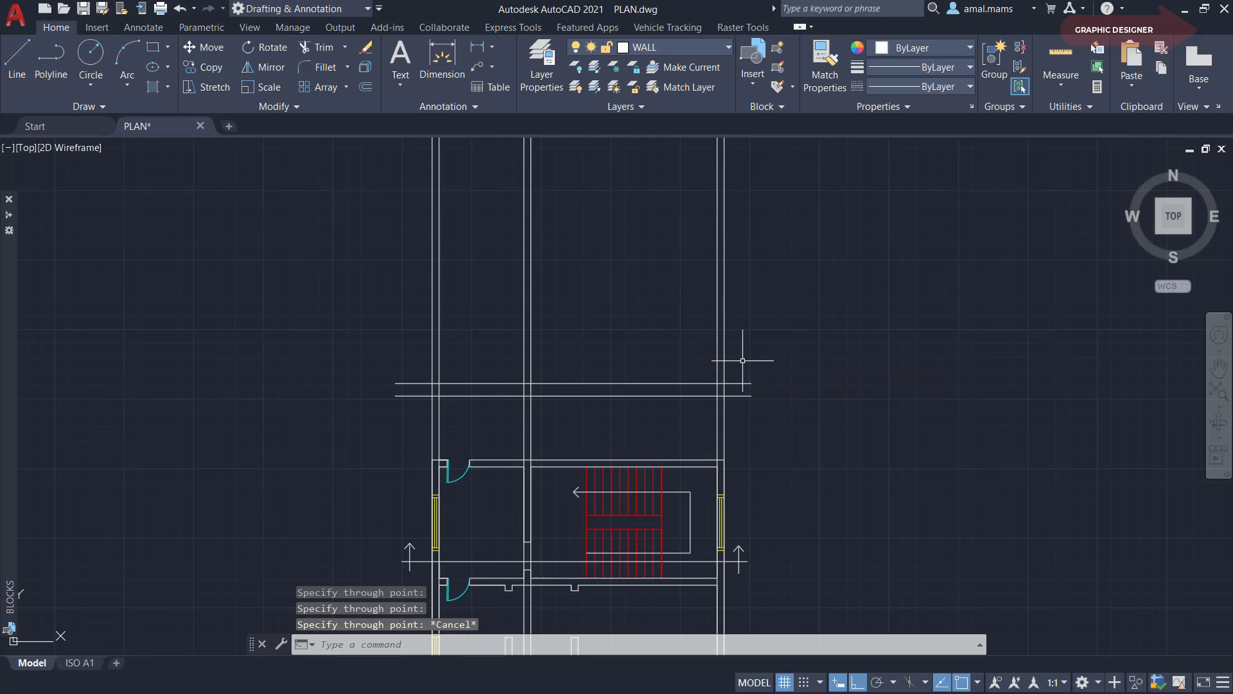
type("tr")
key("Return")
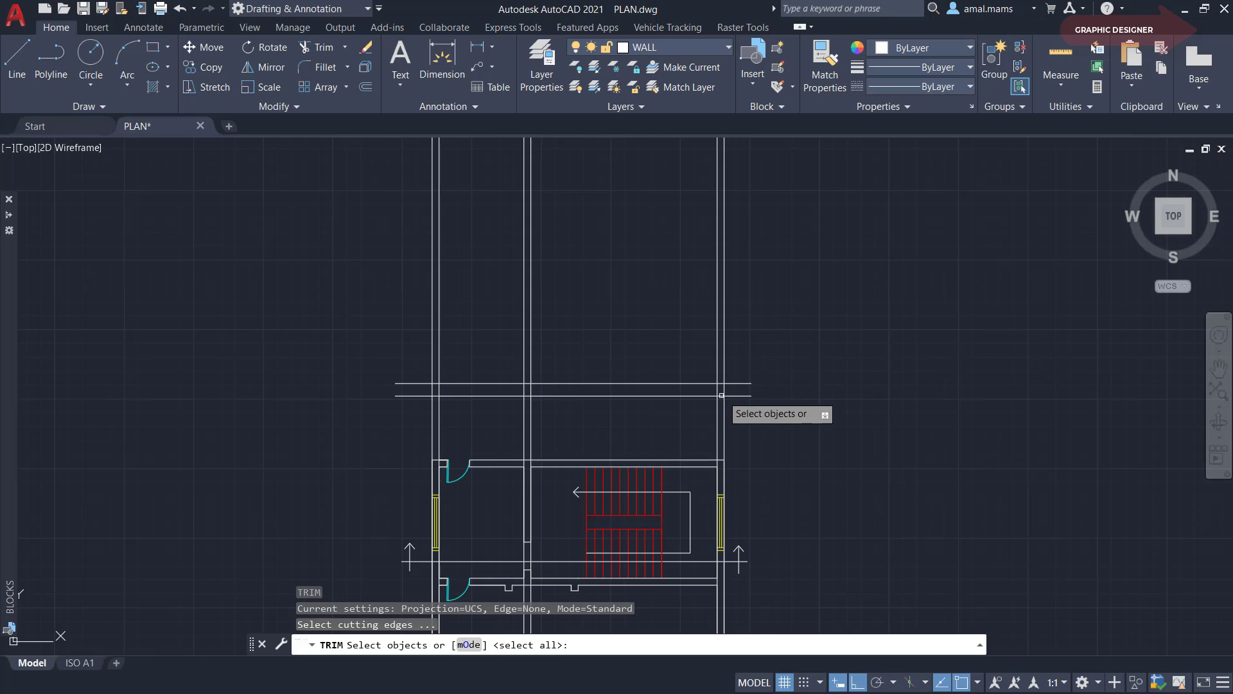
left_click(738, 384)
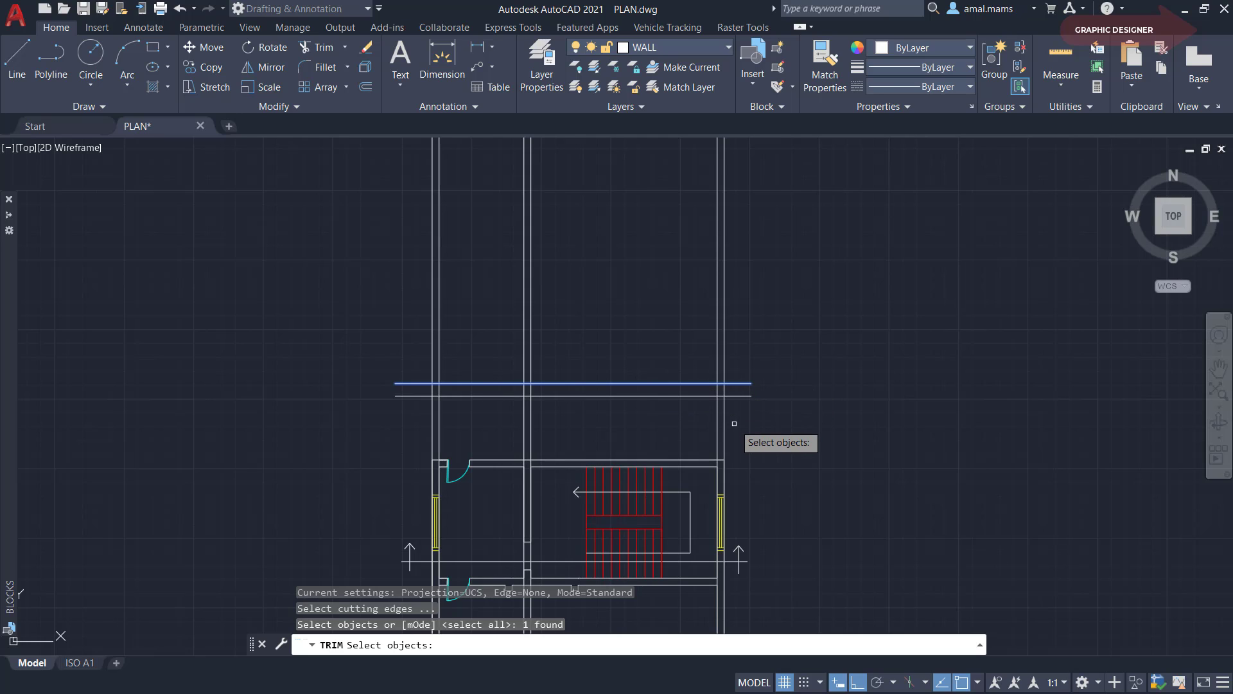
key("Return")
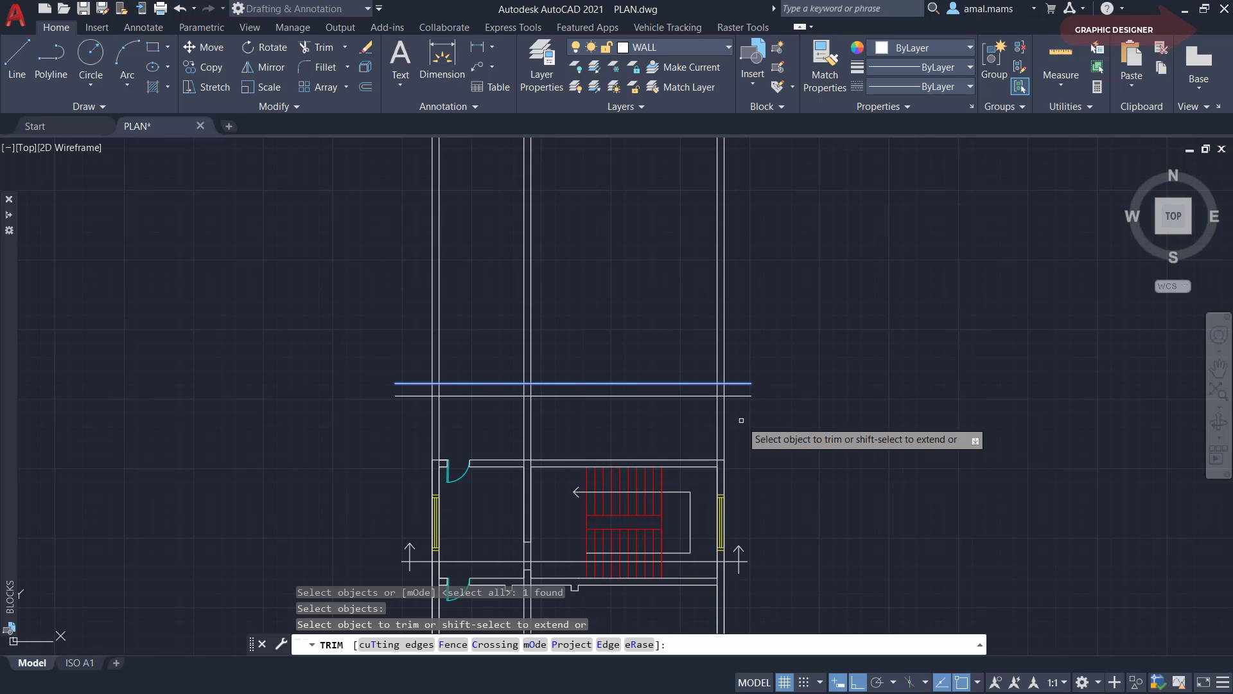
type("f")
key("Return")
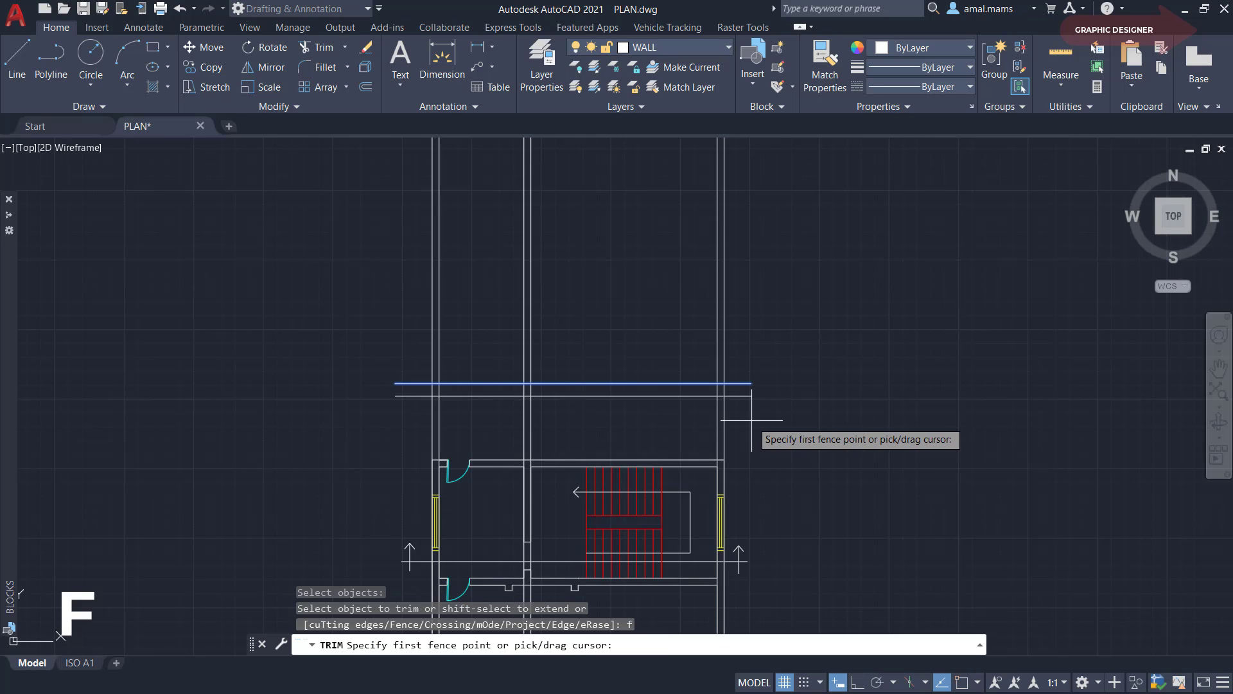
left_click(761, 423)
left_click(409, 429)
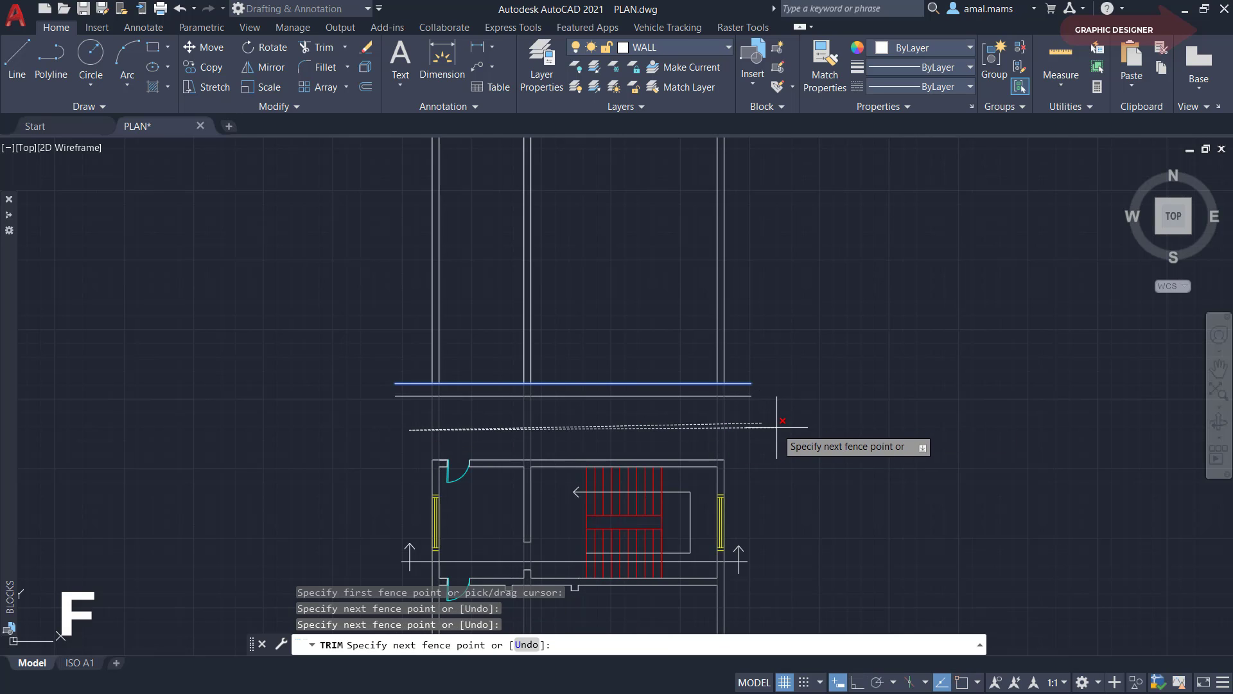
right_click(774, 427)
left_click(799, 437)
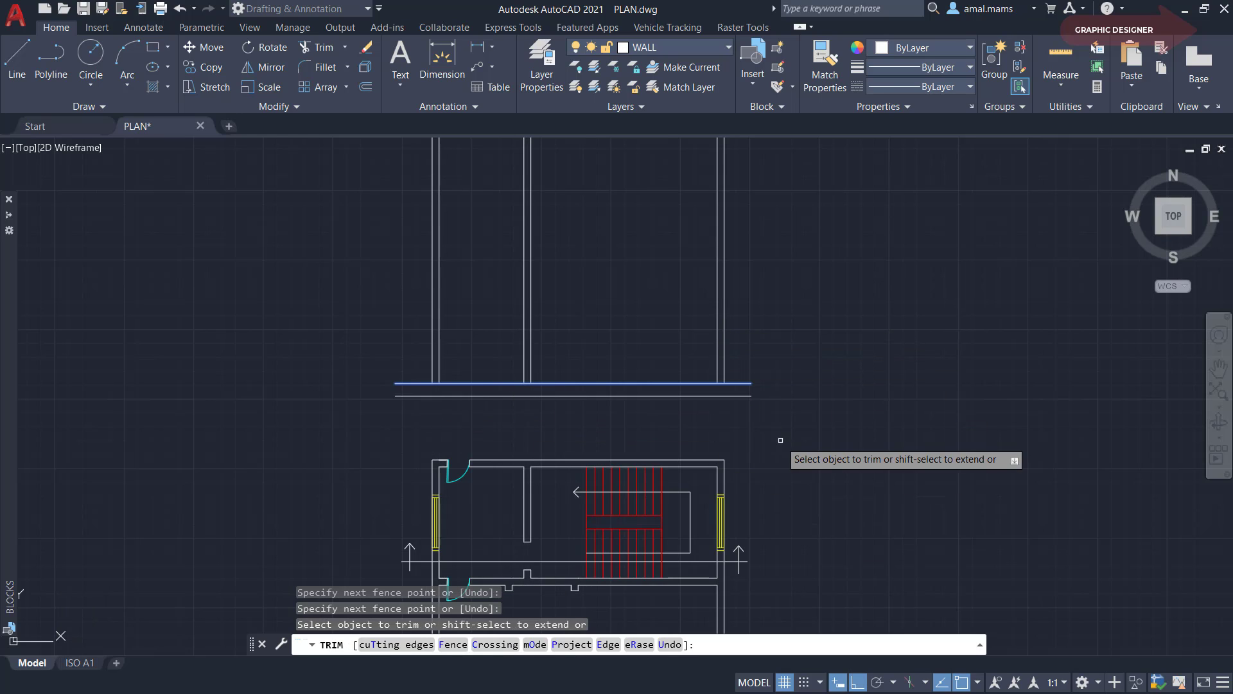
key("Escape")
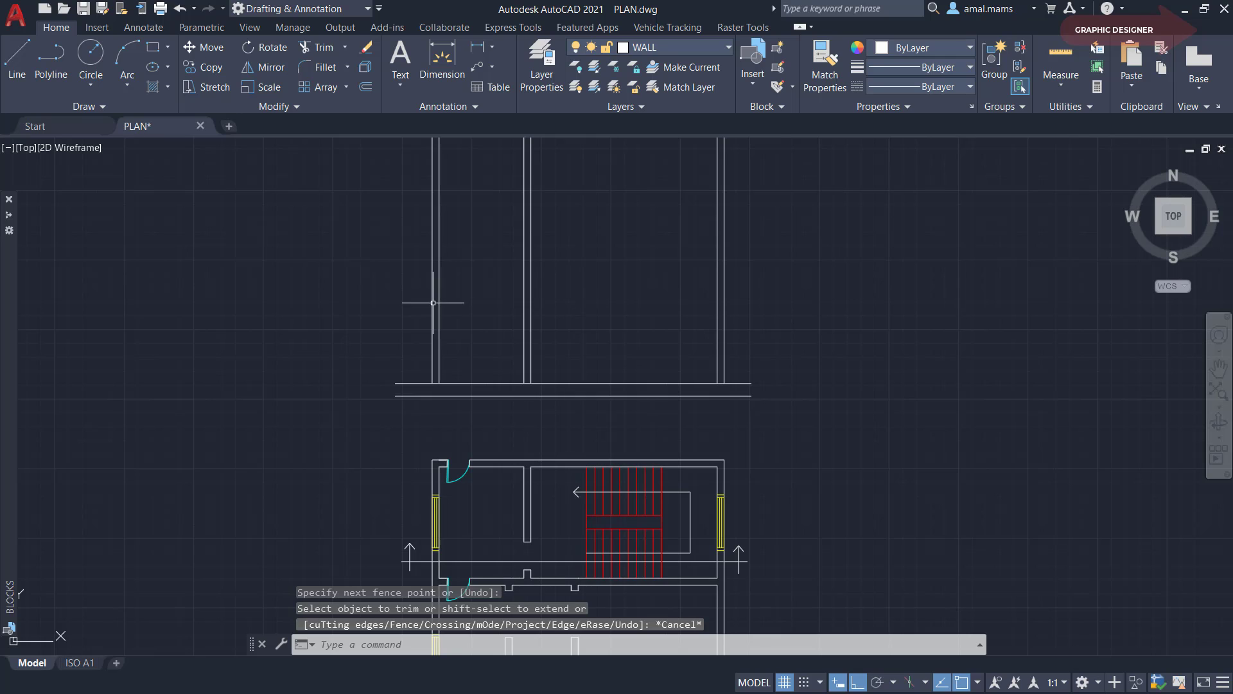
Add a vertical construction line through the stair's first riser in the plan
middle_click_drag(752, 384, 758, 312)
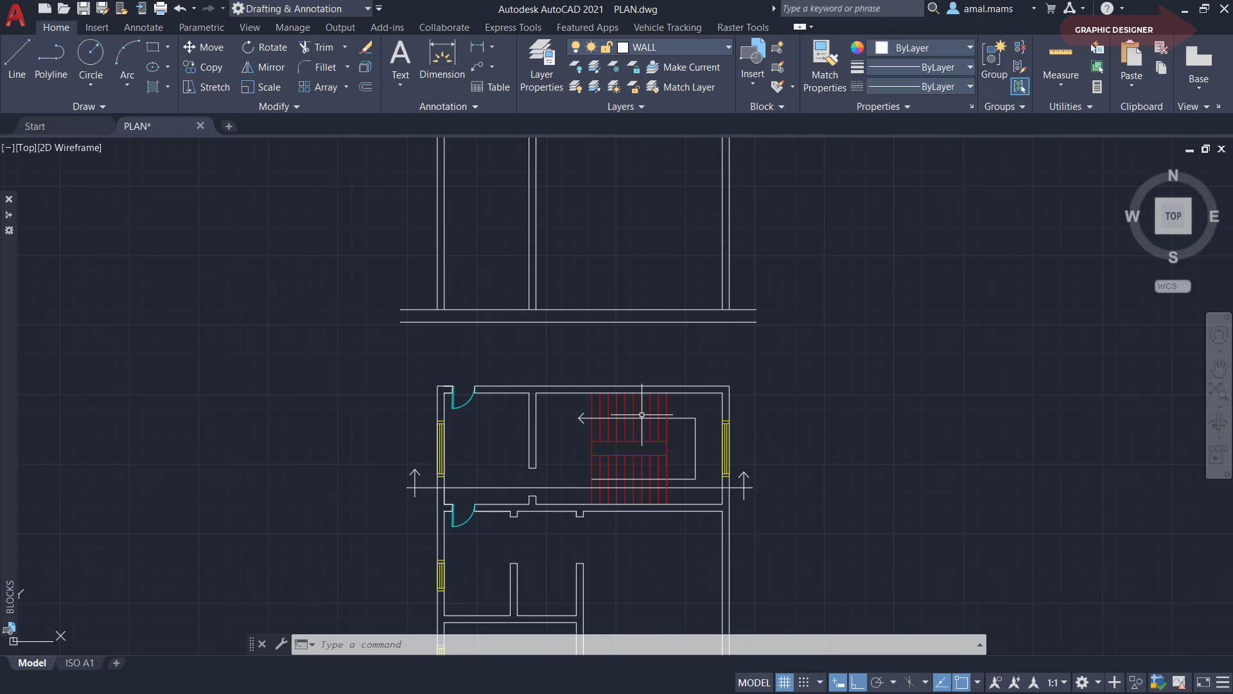
middle_click_drag(639, 418, 634, 440)
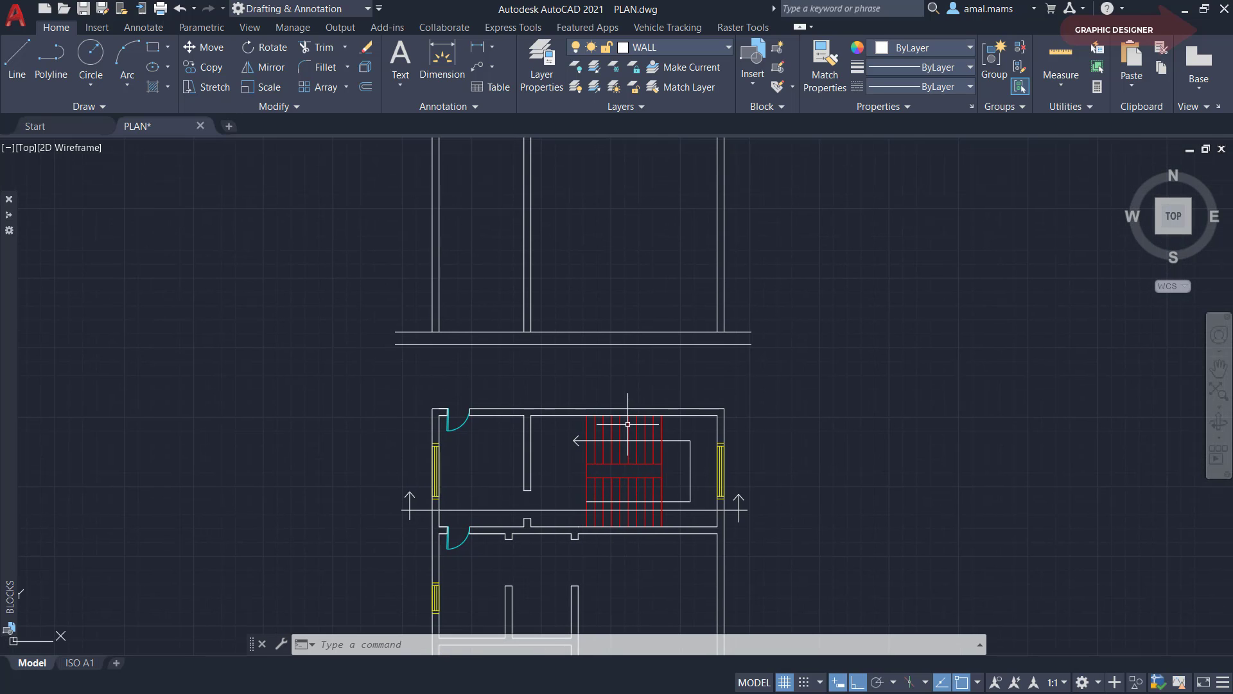
type("xl")
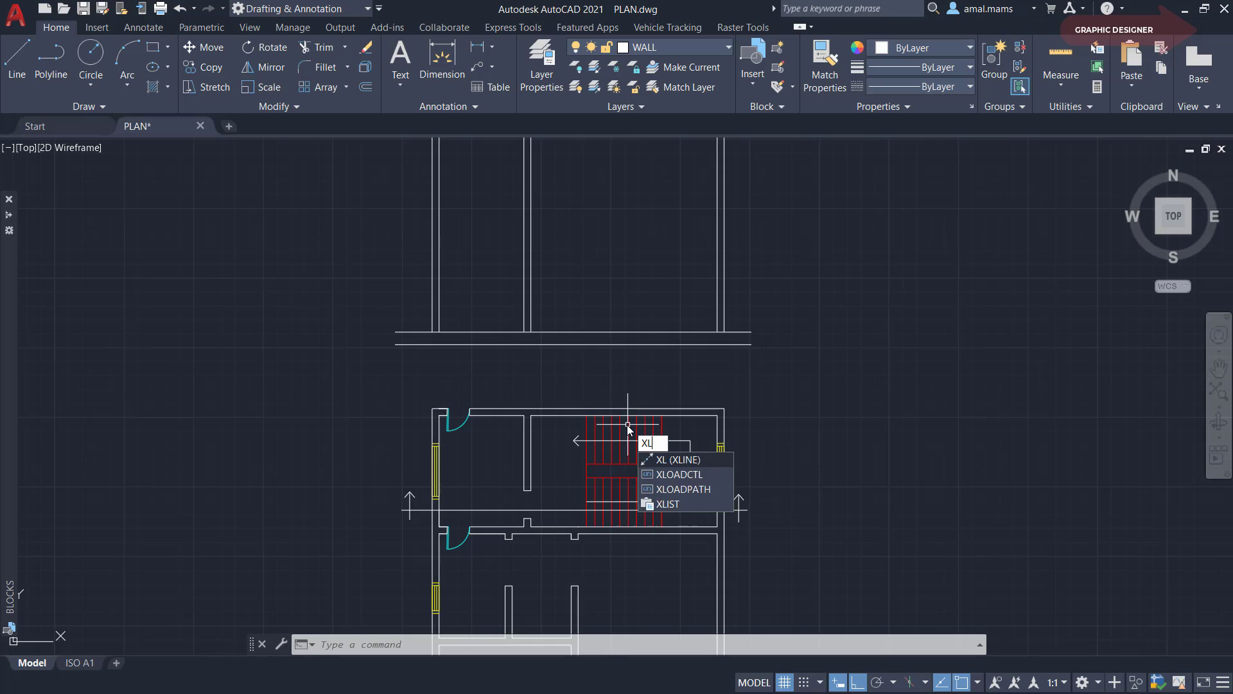
key("Return")
type("ver")
key("Return")
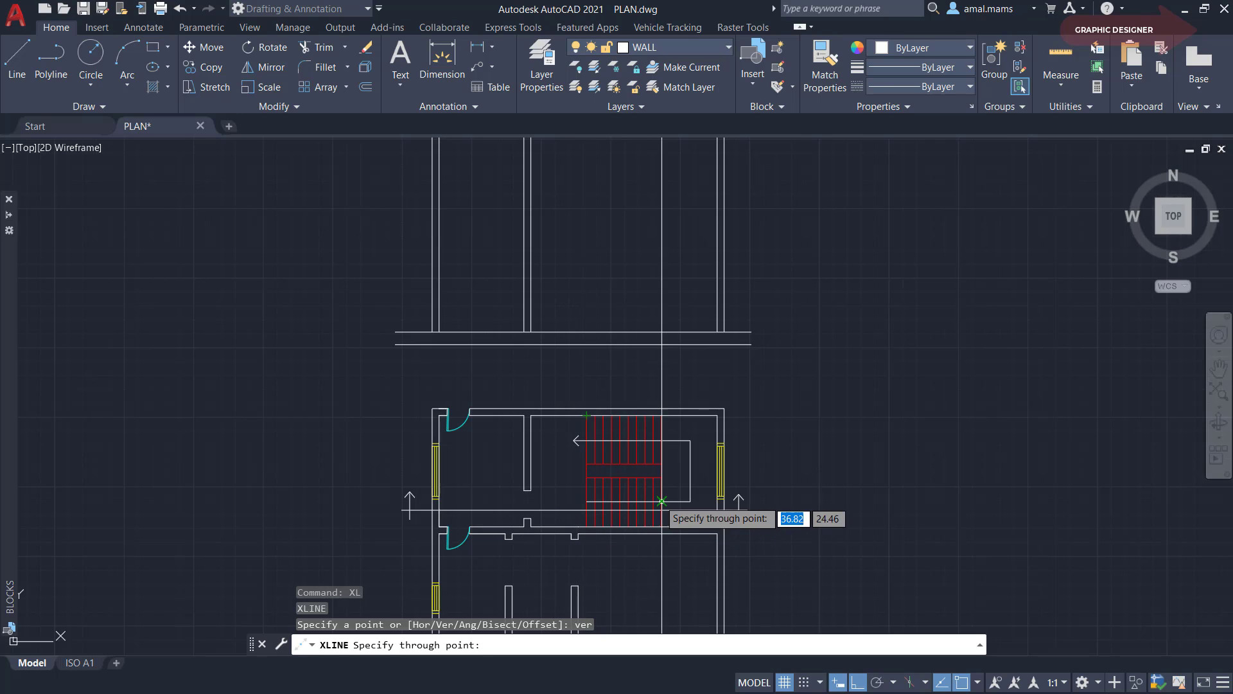
left_click(586, 415)
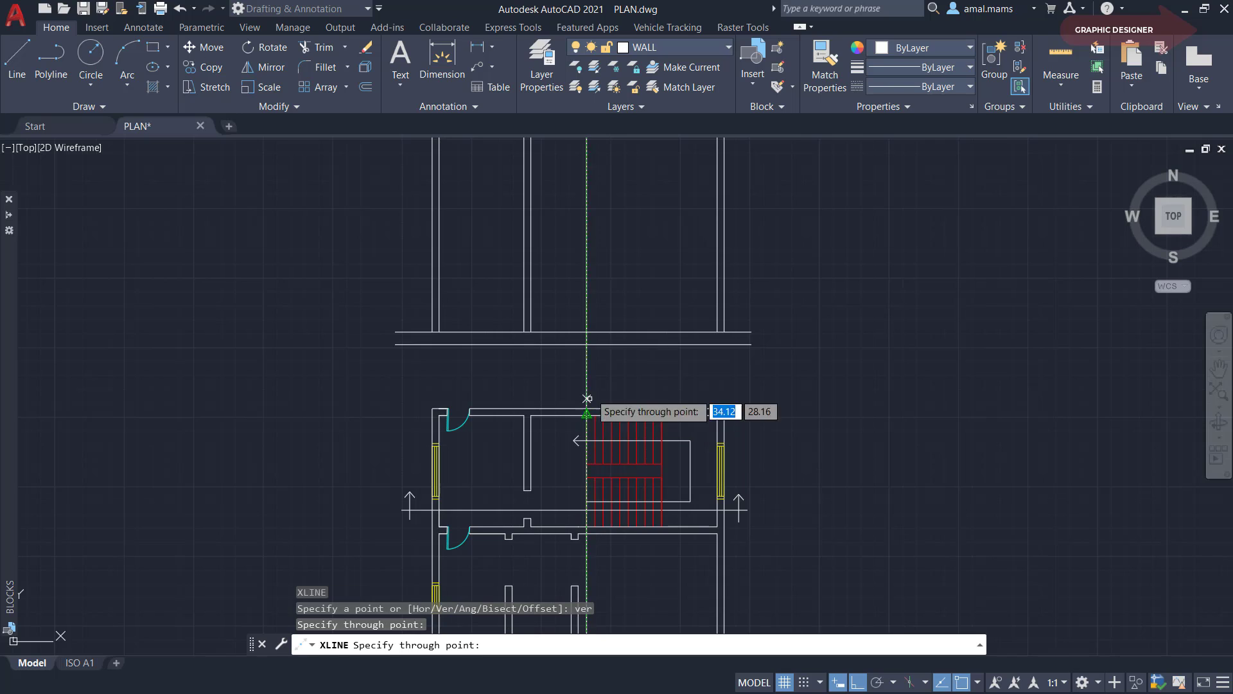
key("Escape")
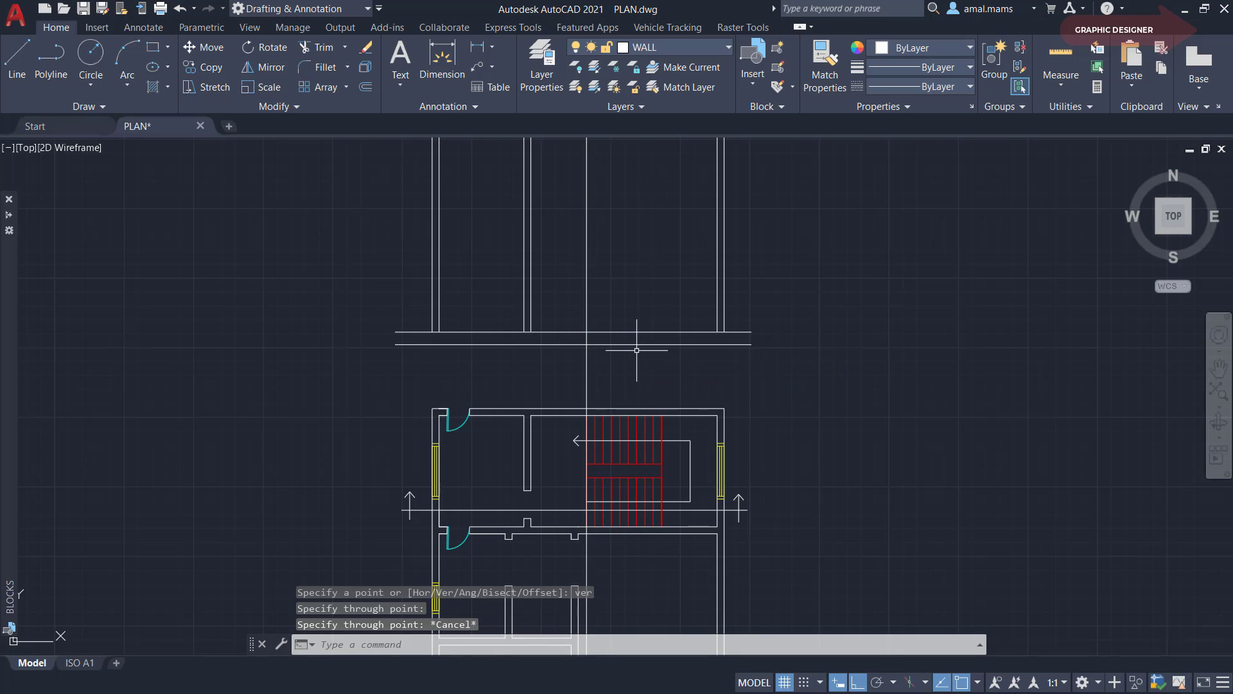
Offset the section floor line 0.15 upward for the first riser height
scroll(620, 325, "up", 1)
scroll(626, 353, "up", 1)
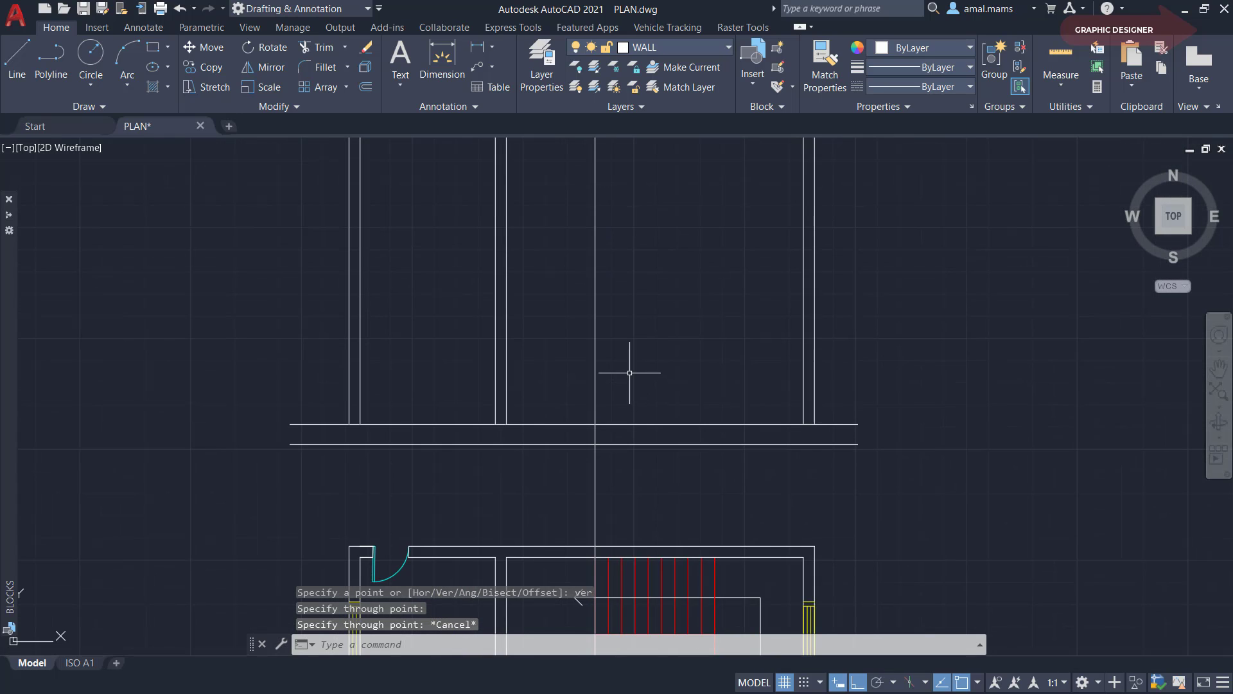
type("o")
key("Return")
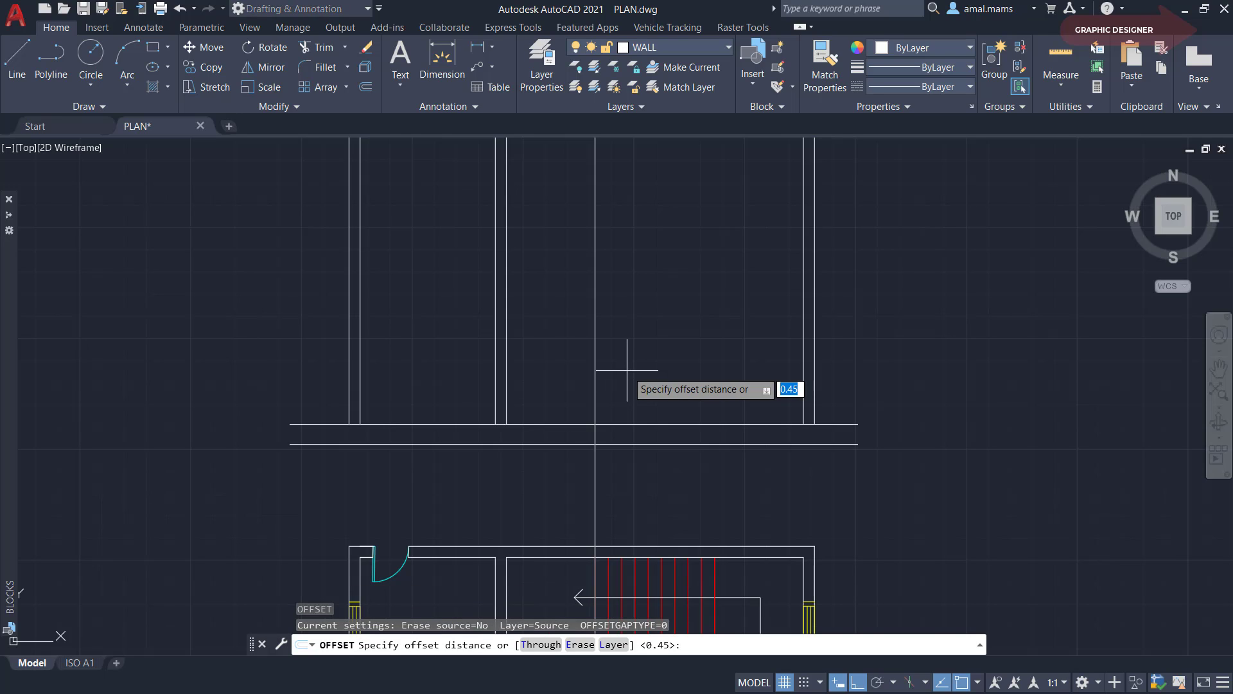
key("Return")
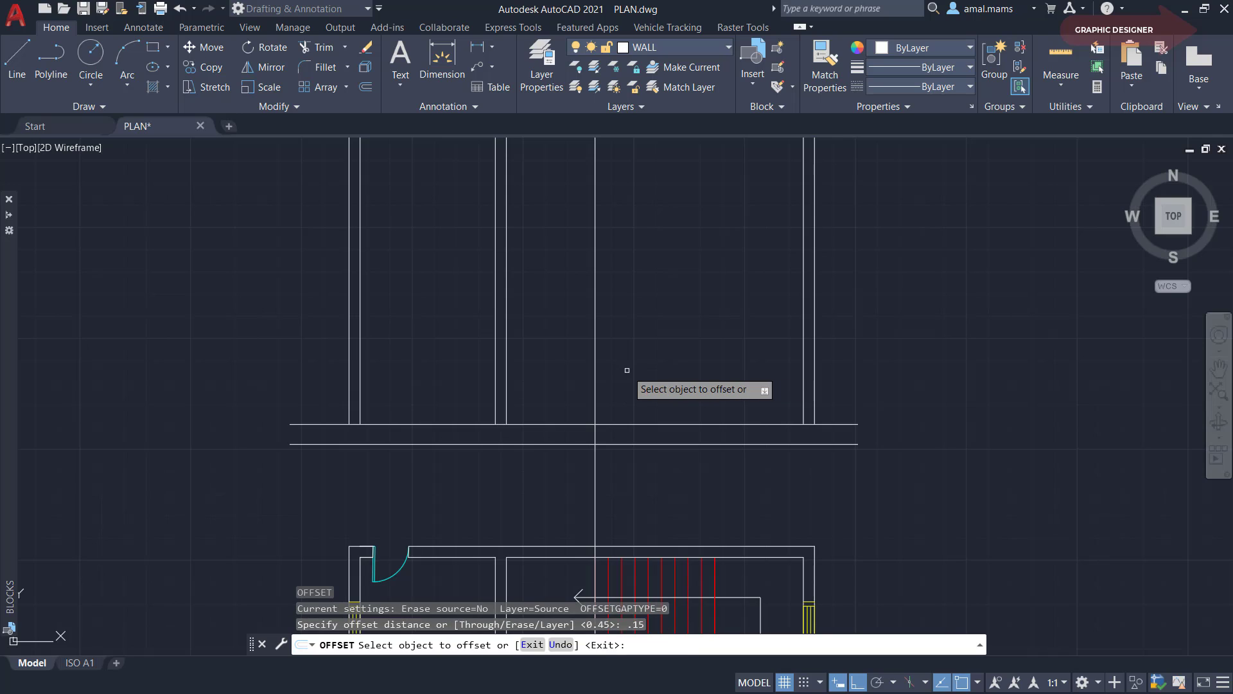
left_click(616, 424)
left_click(643, 447)
right_click(642, 452)
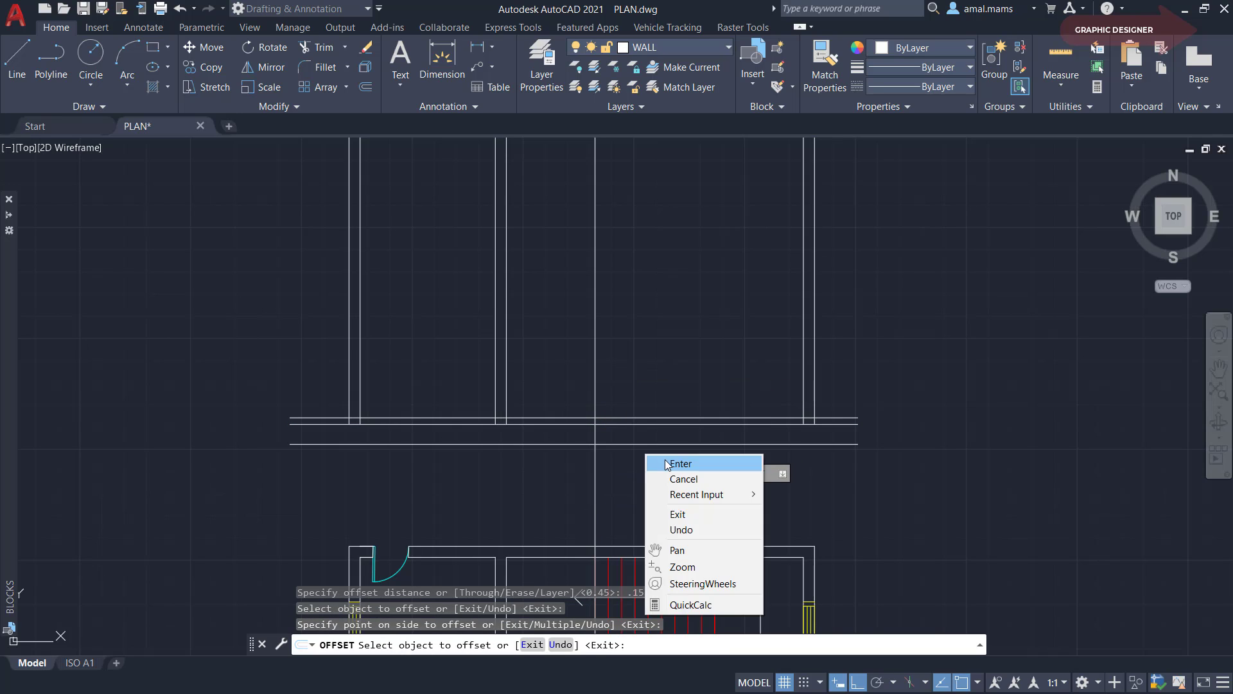
left_click(658, 461)
Trim the step's lines back to the section floor line
scroll(610, 420, "up", 2)
type("f")
key("Return")
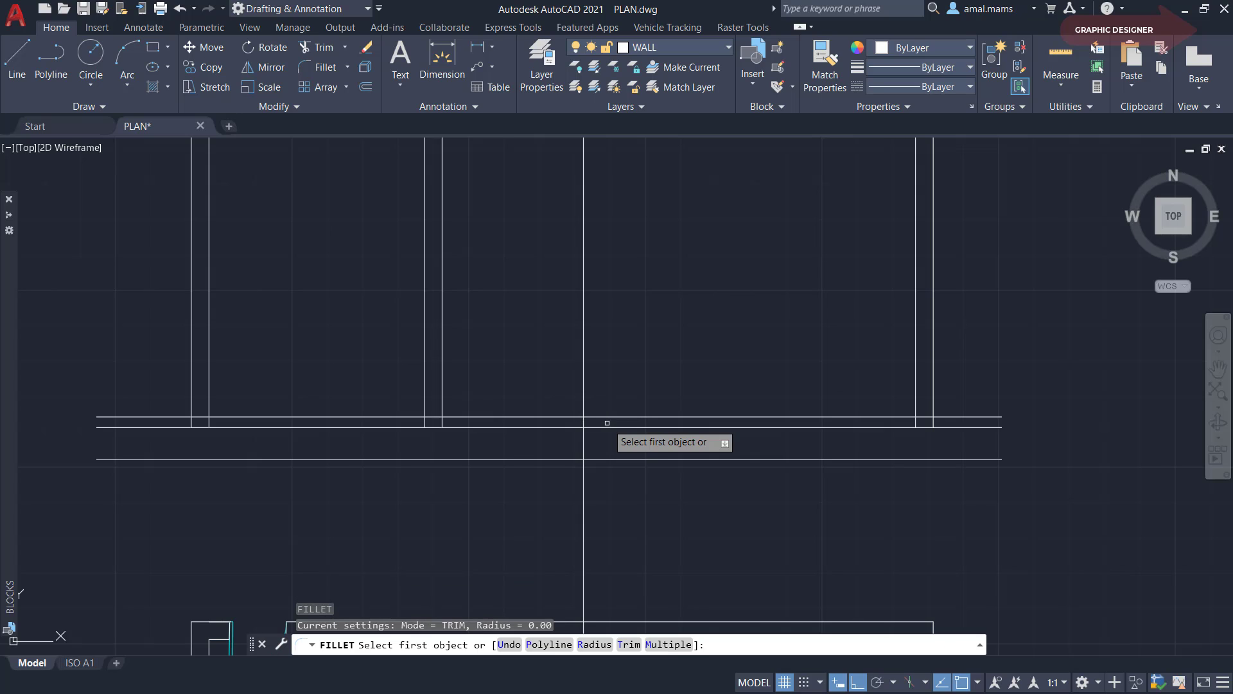
left_click(606, 418)
key("Escape")
type("tr")
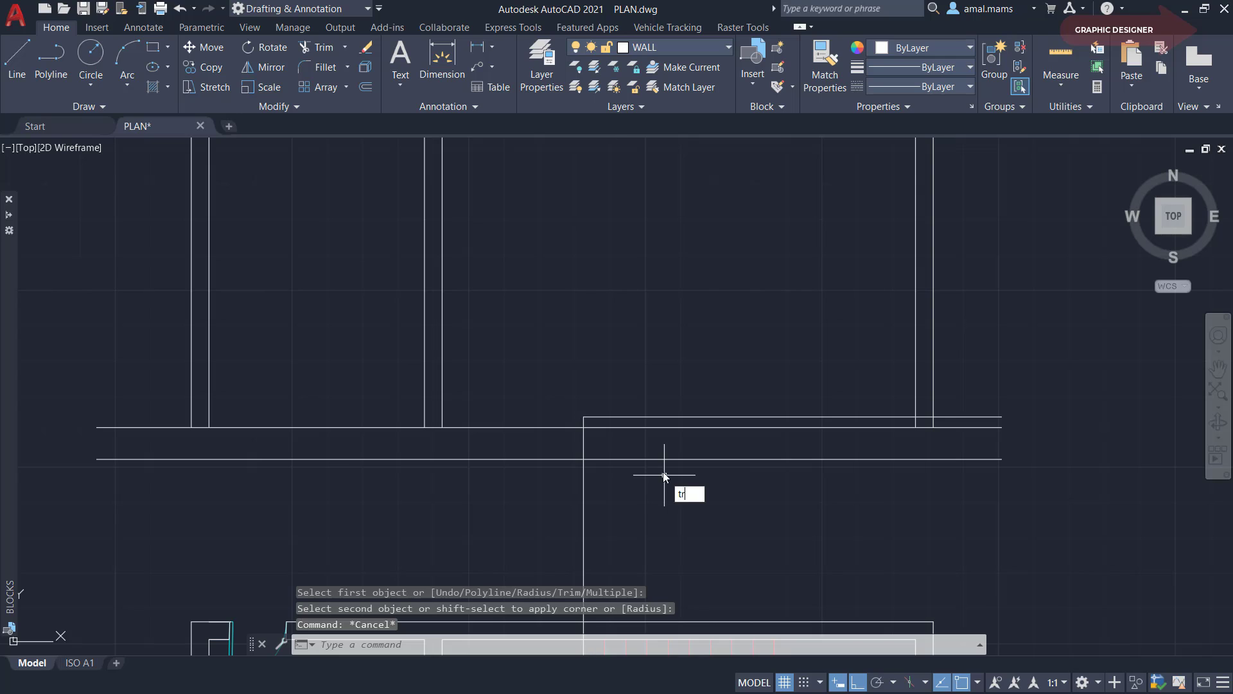
key("Return")
left_click(601, 427)
key("Return")
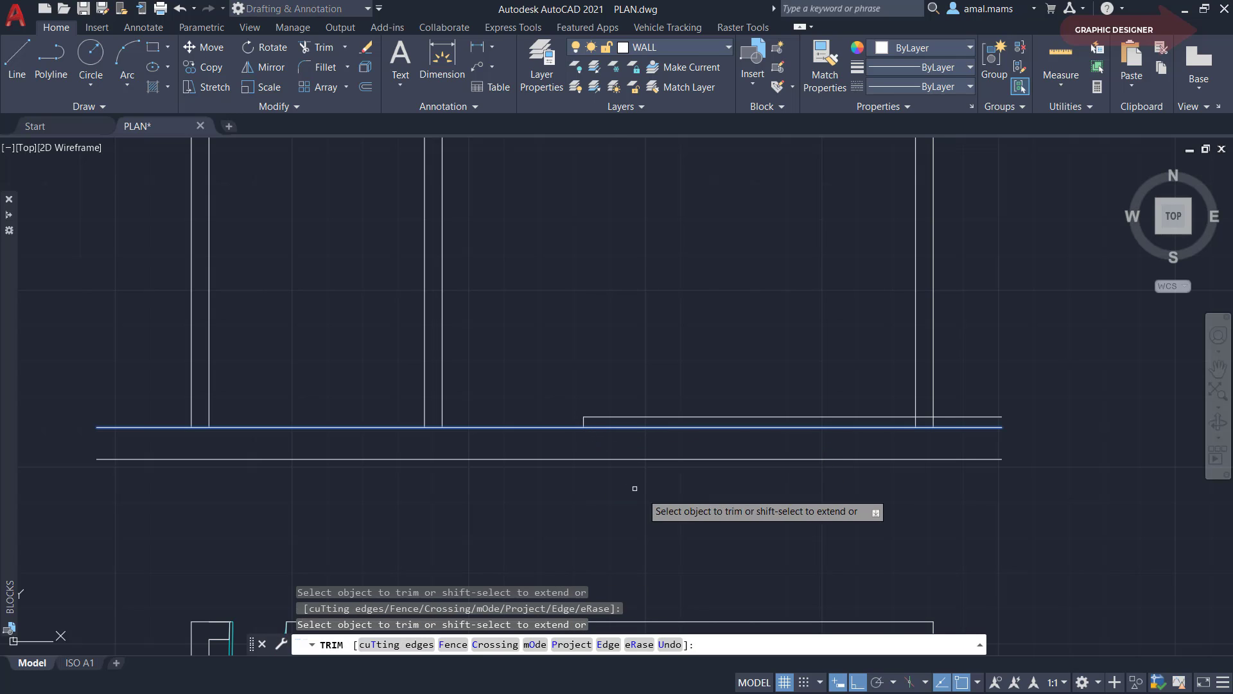
key("Escape")
Draw a line from the plan's first riser up to the section floor
scroll(667, 500, "down", 2)
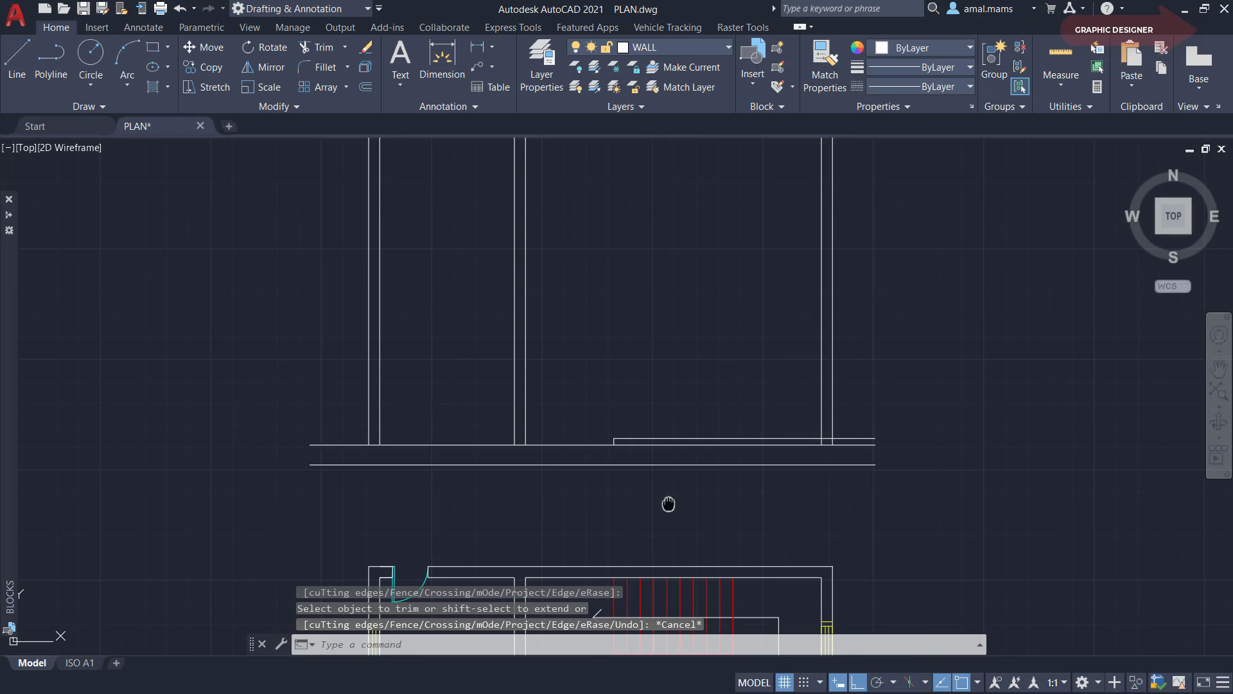
middle_click_drag(668, 504, 667, 406)
scroll(630, 353, "up", 2)
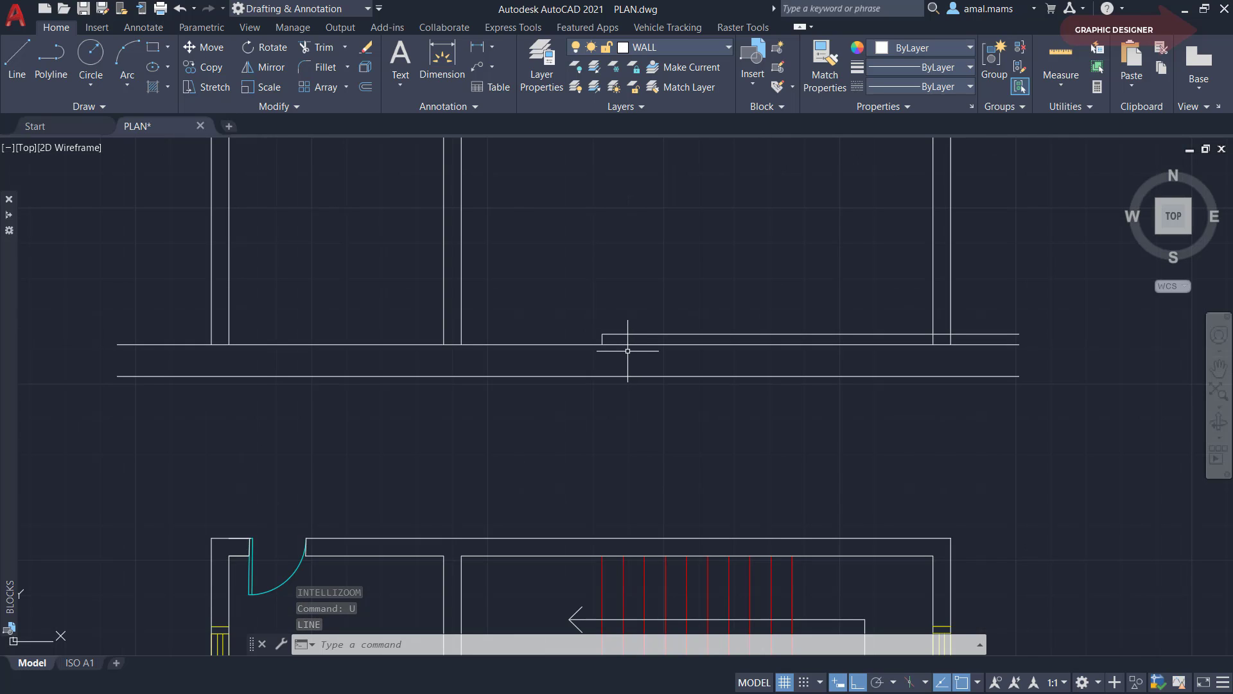
left_click(623, 537)
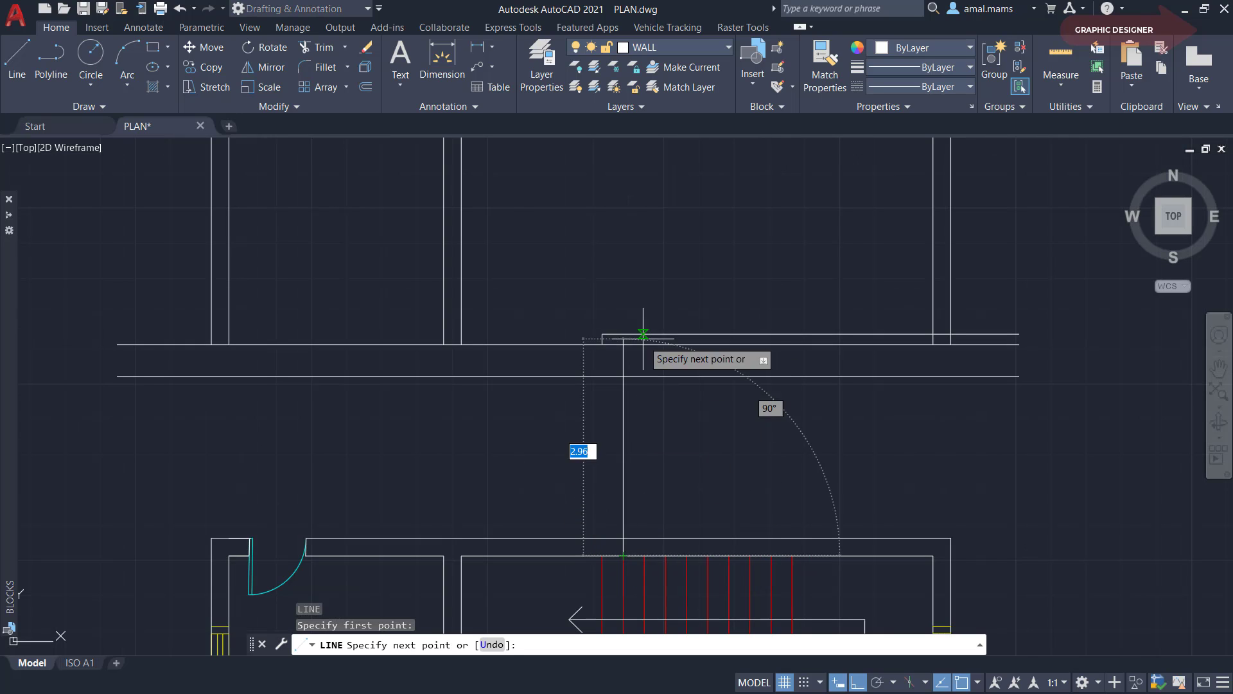
left_click(644, 284)
key("Escape")
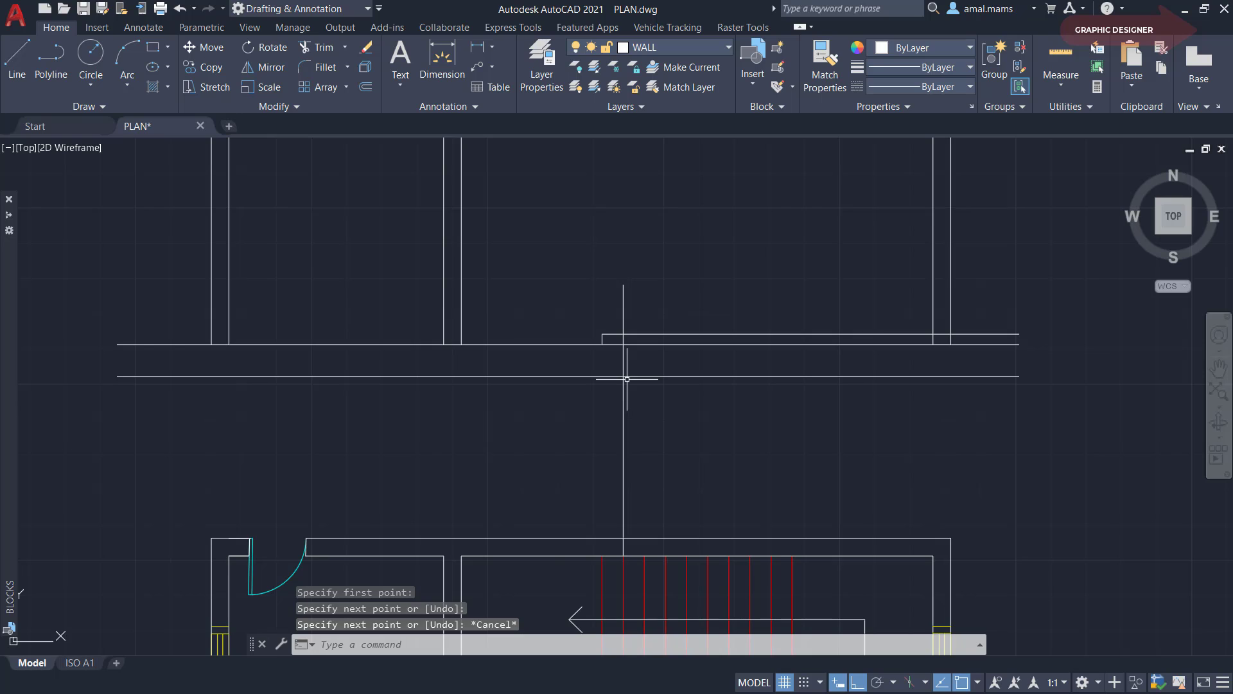
Erase the vertical projection line from the first riser
type("f")
key("Return")
left_click(616, 334)
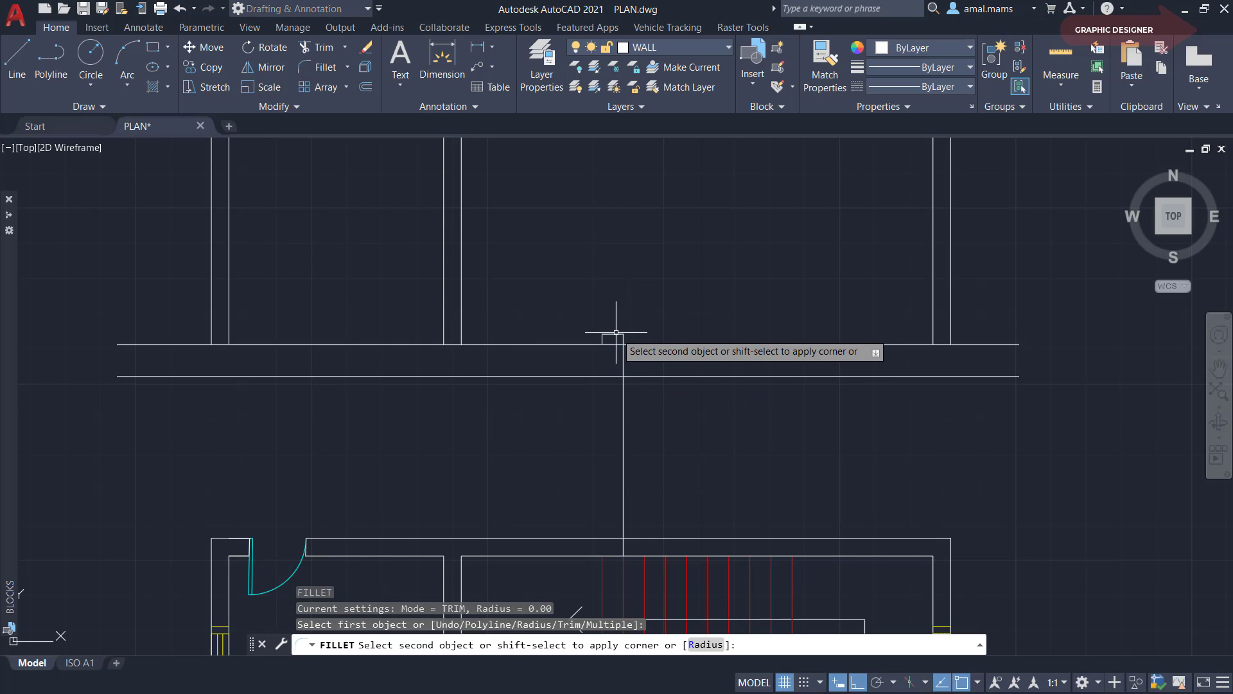
key("Escape")
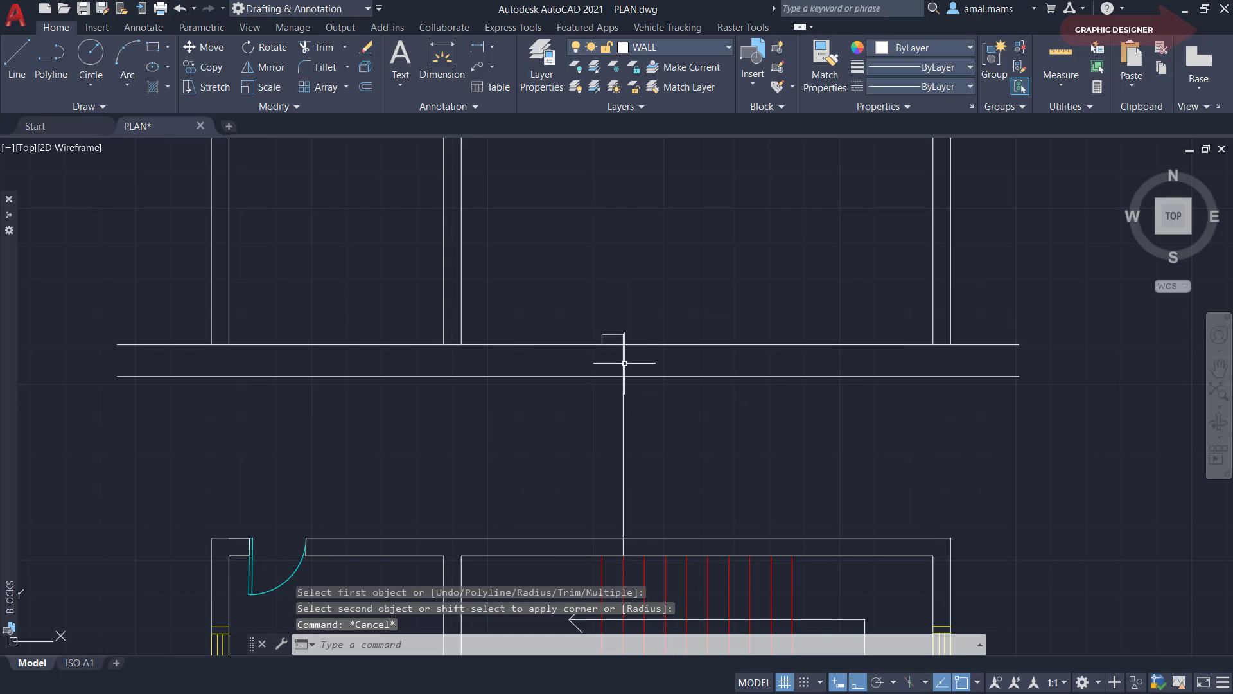
left_click(623, 363)
type("e")
key("Return")
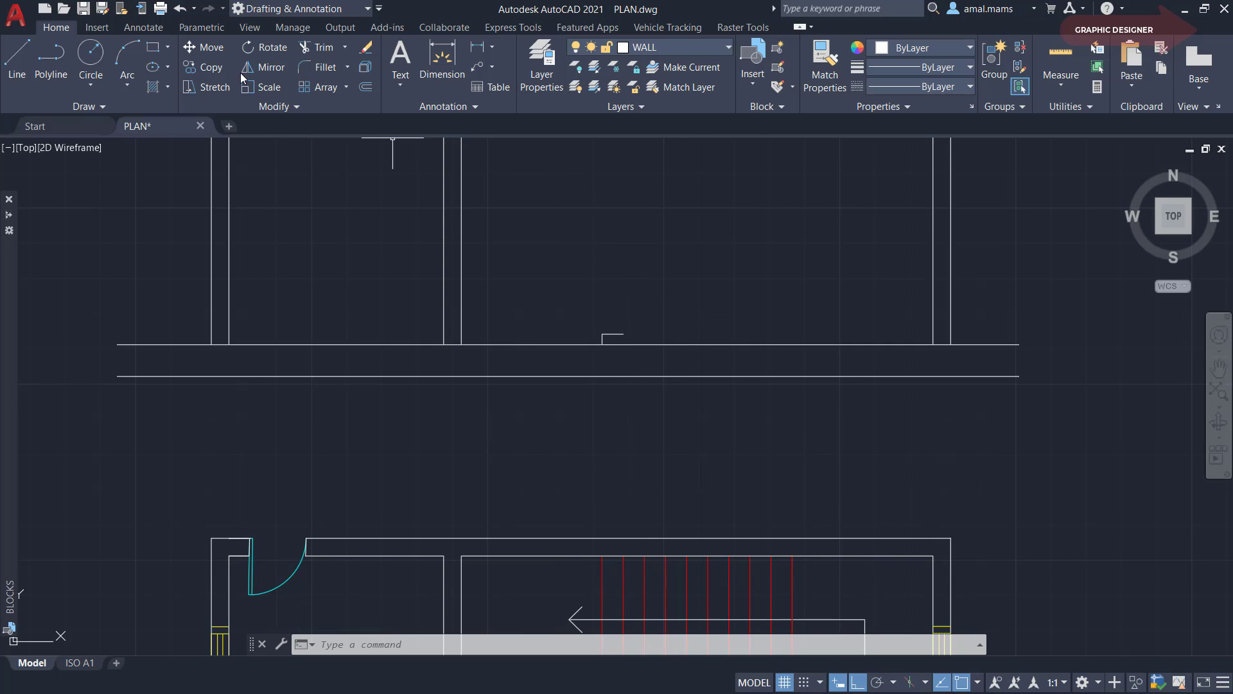
Copy the step's riser and tread, using its bottom corner as base point
left_click(205, 67)
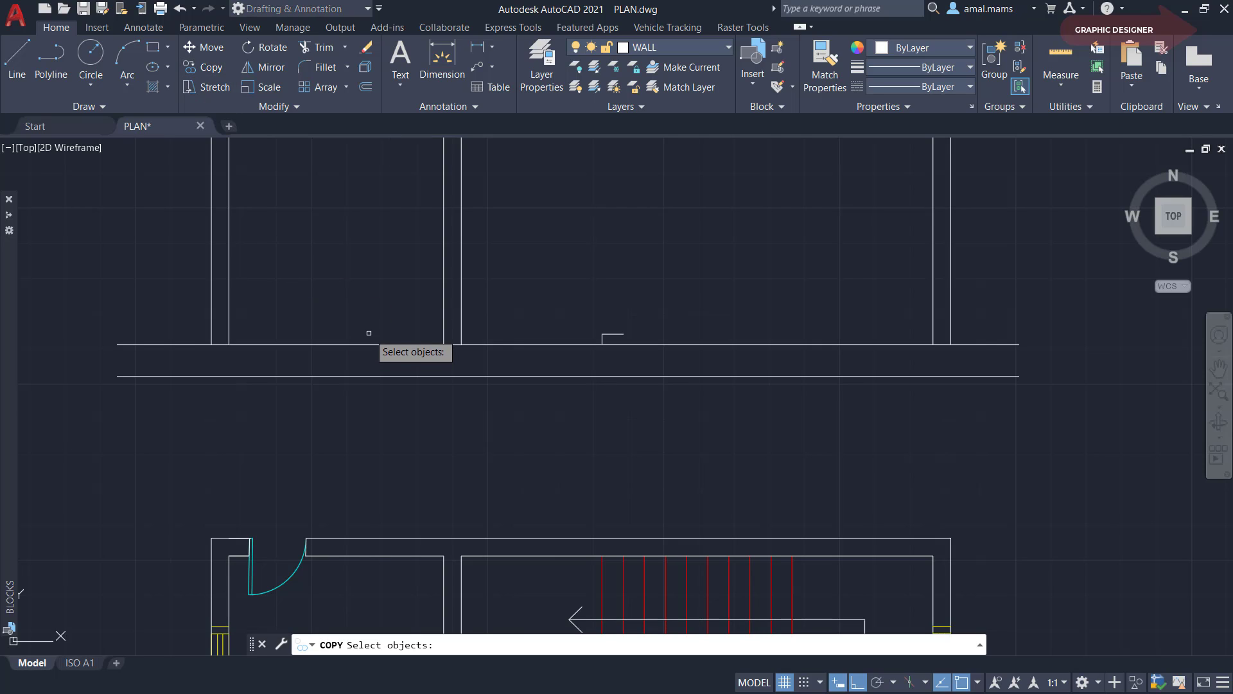
left_click(622, 327)
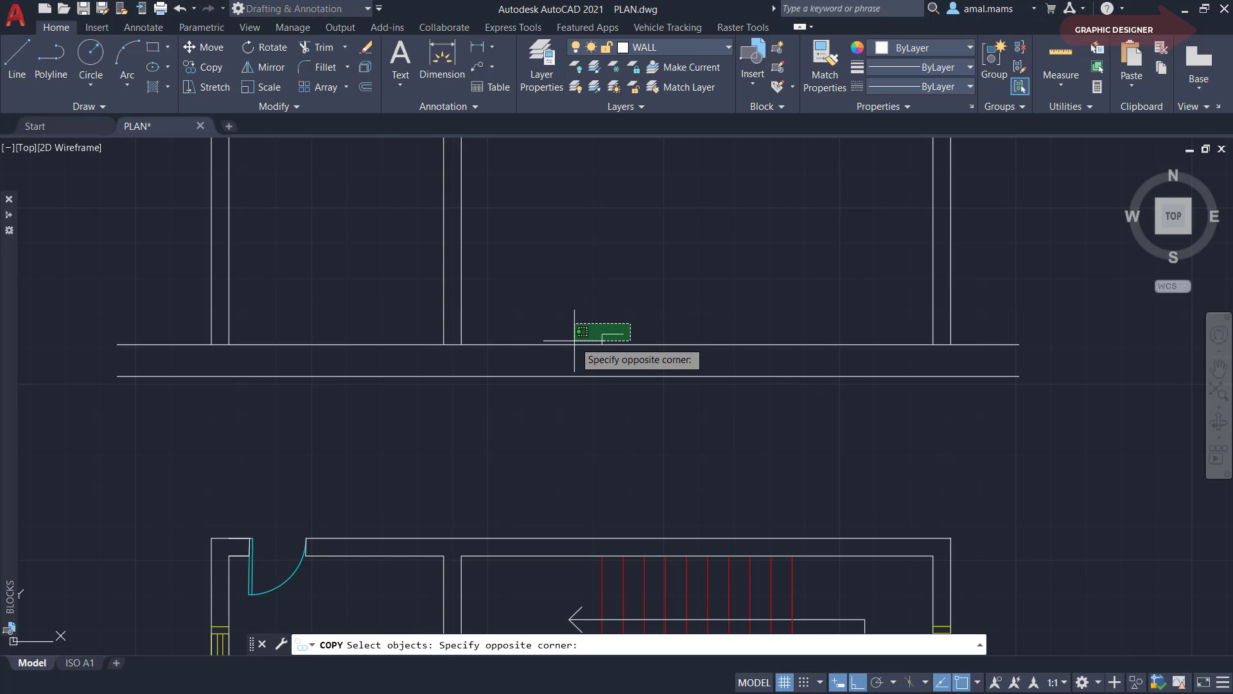
left_click(582, 353)
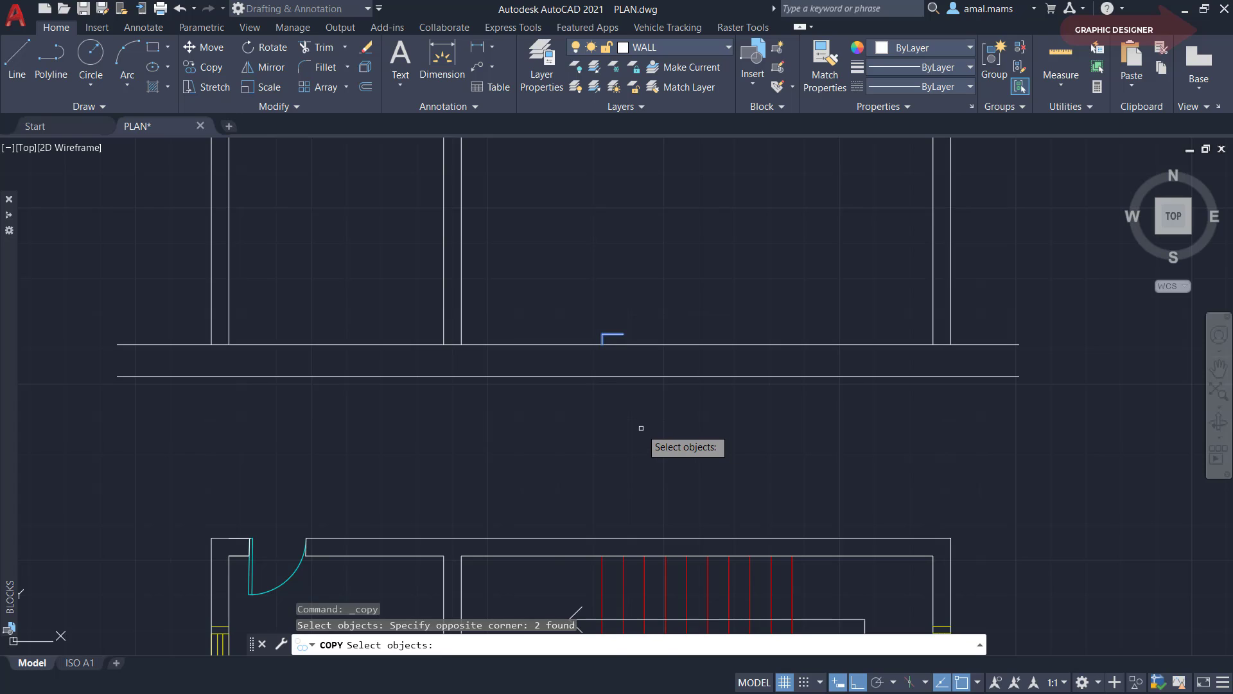
key("Return")
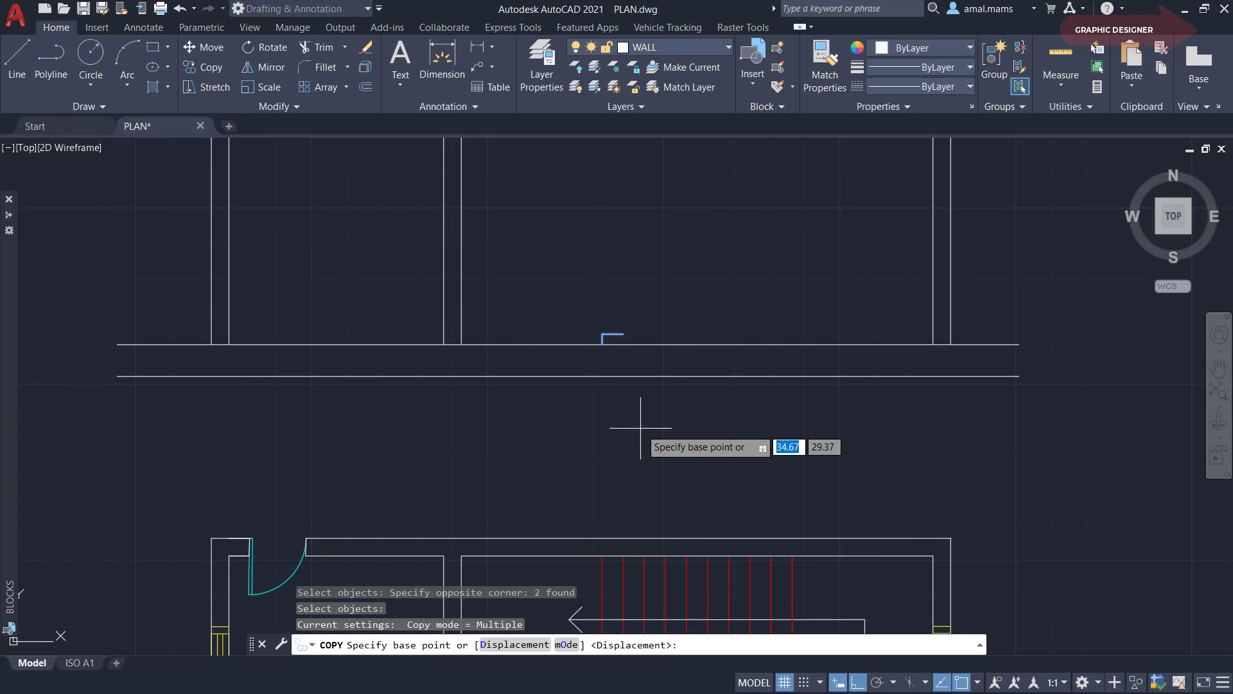
left_click(603, 344)
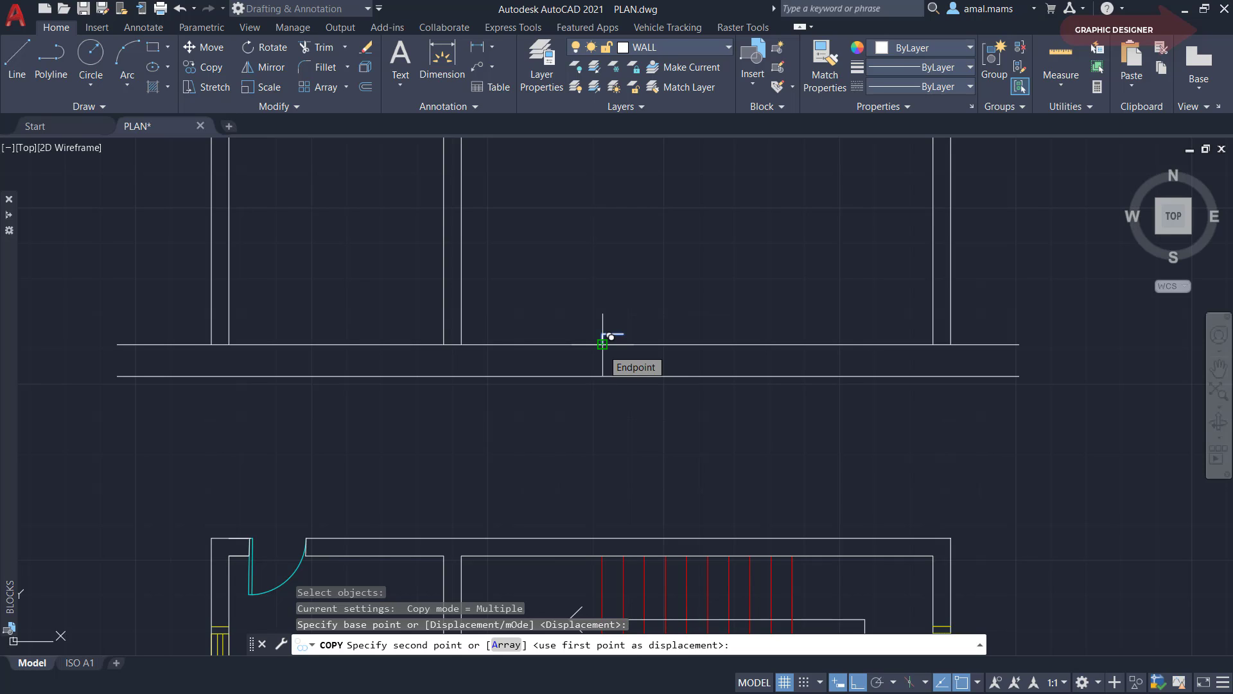
Array the step ten times diagonally, each stacked on the previous step's top corner
type("a")
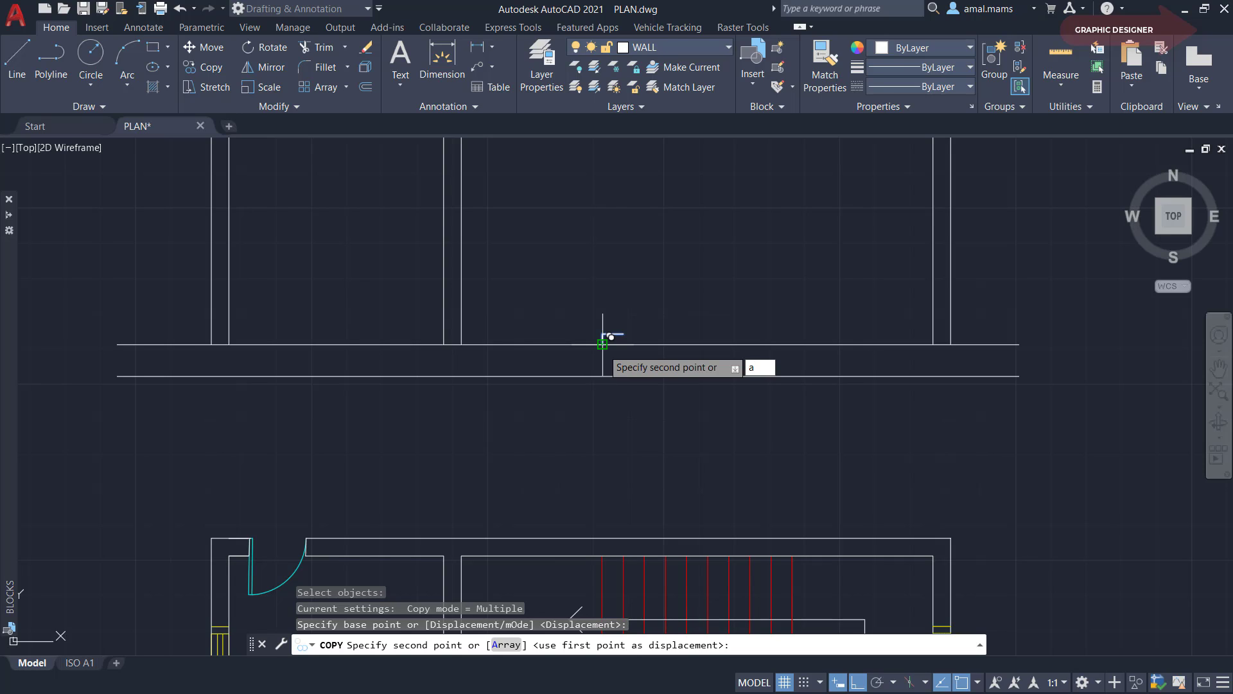
key("Return")
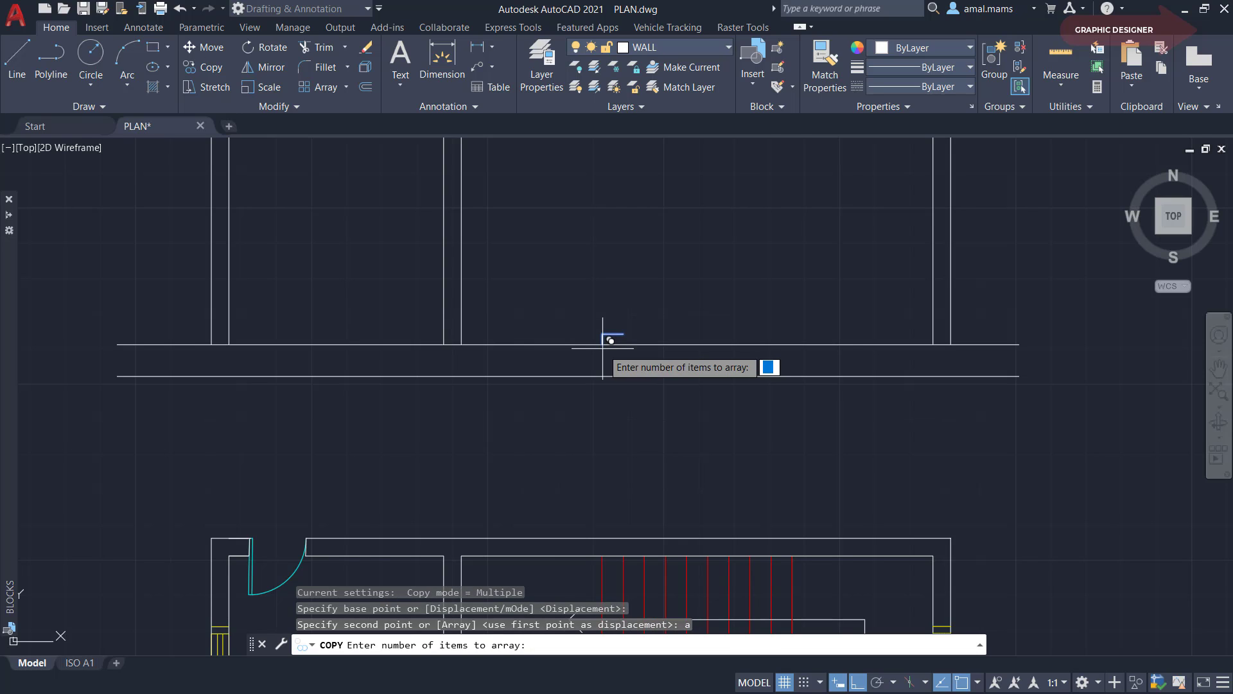
type("10")
key("Return")
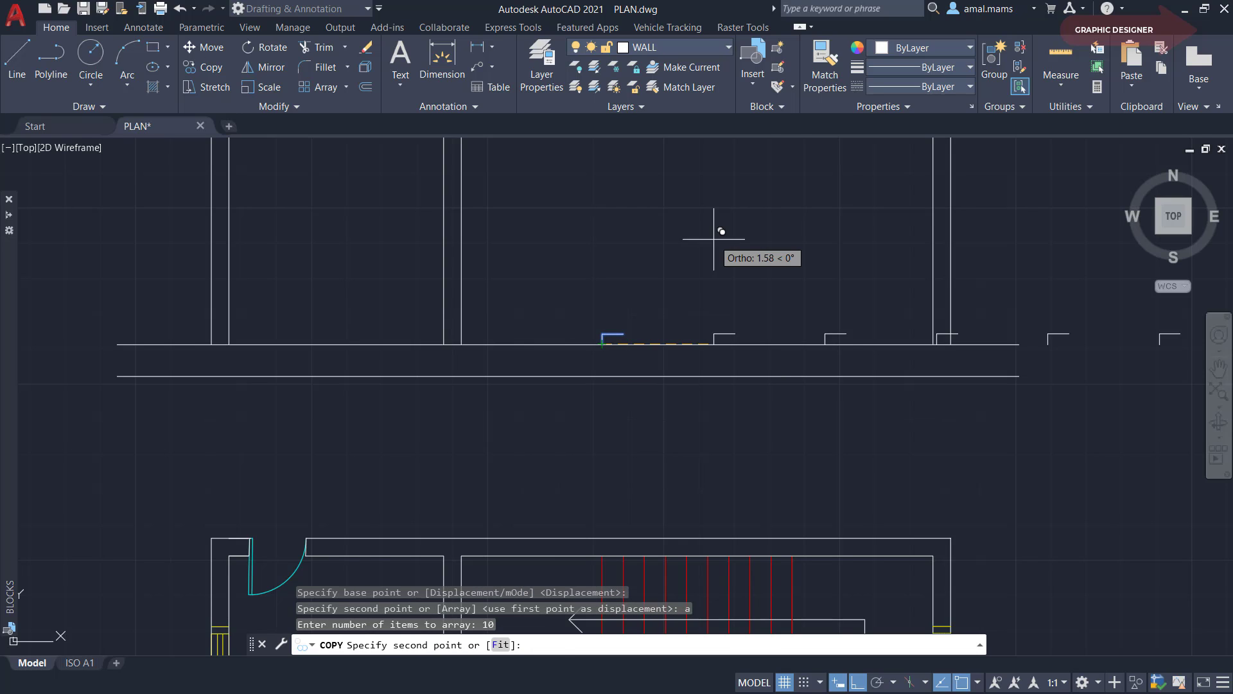
key("F8")
scroll(710, 270, "down", 2)
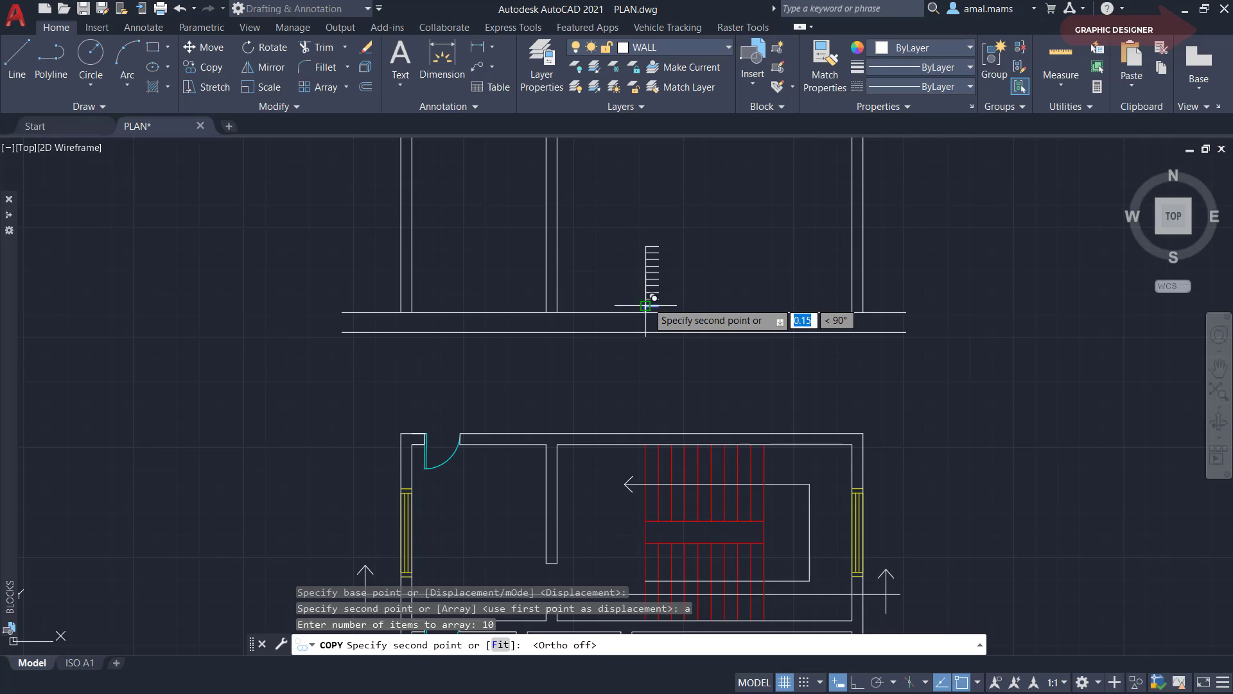
scroll(665, 311, "up", 2)
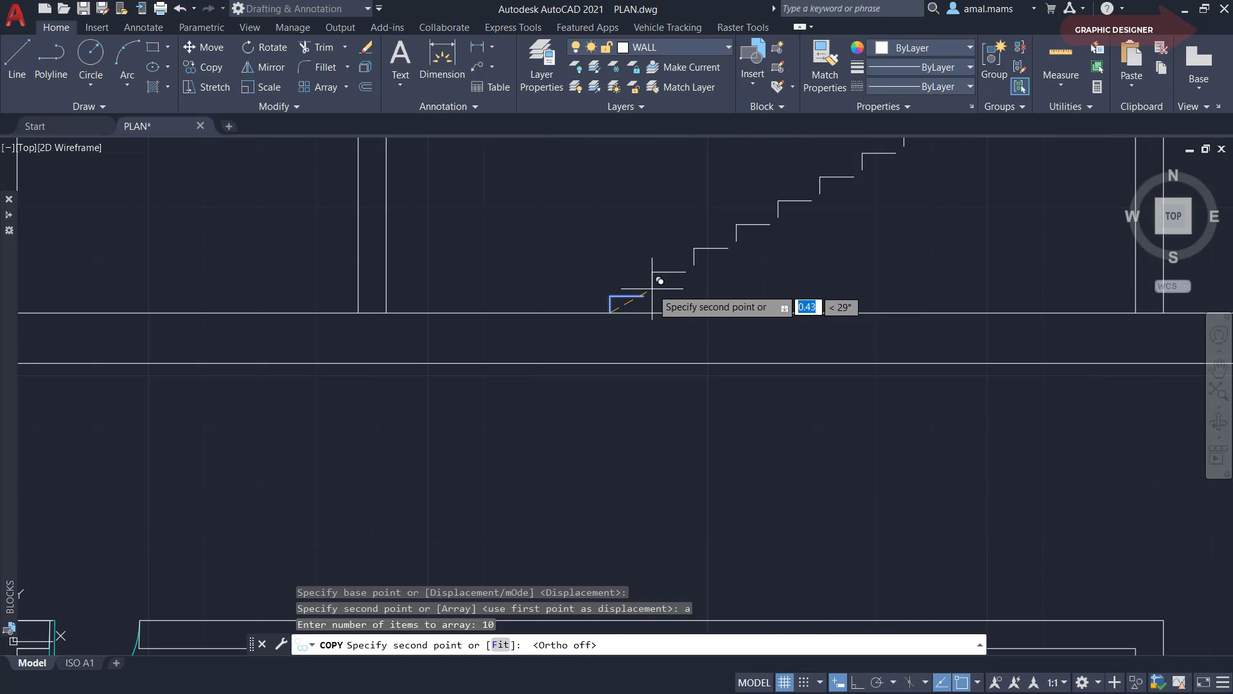
scroll(648, 286, "up", 2)
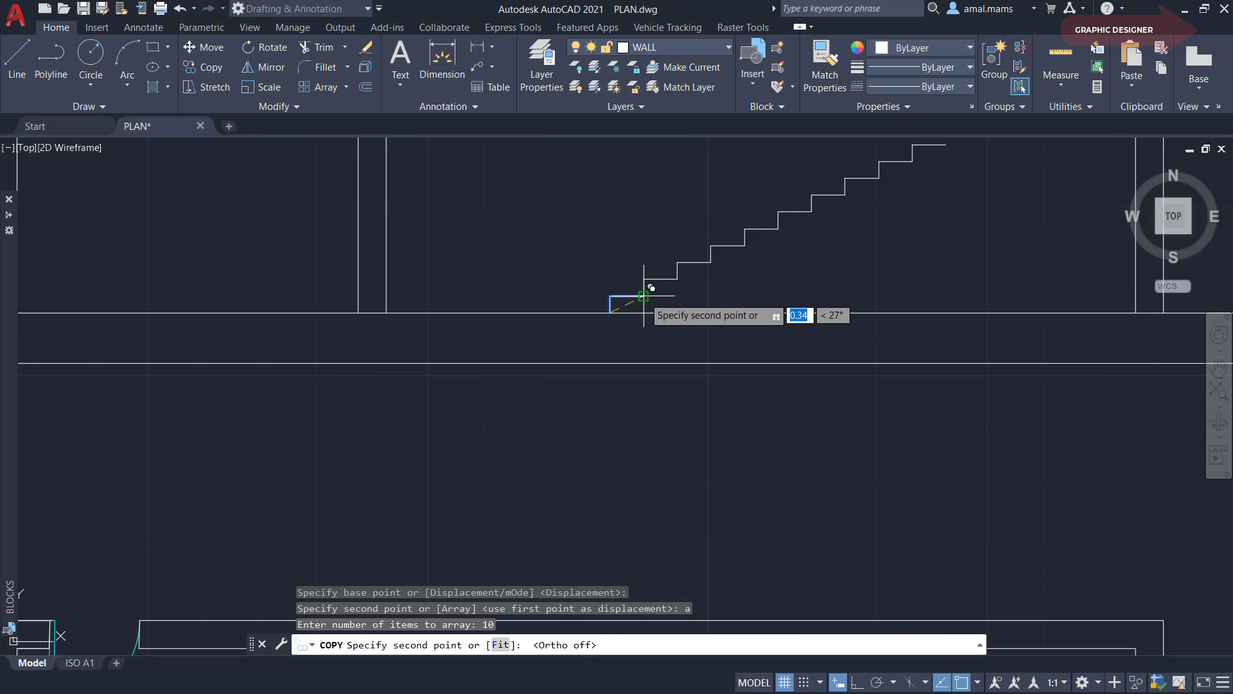
left_click(643, 296)
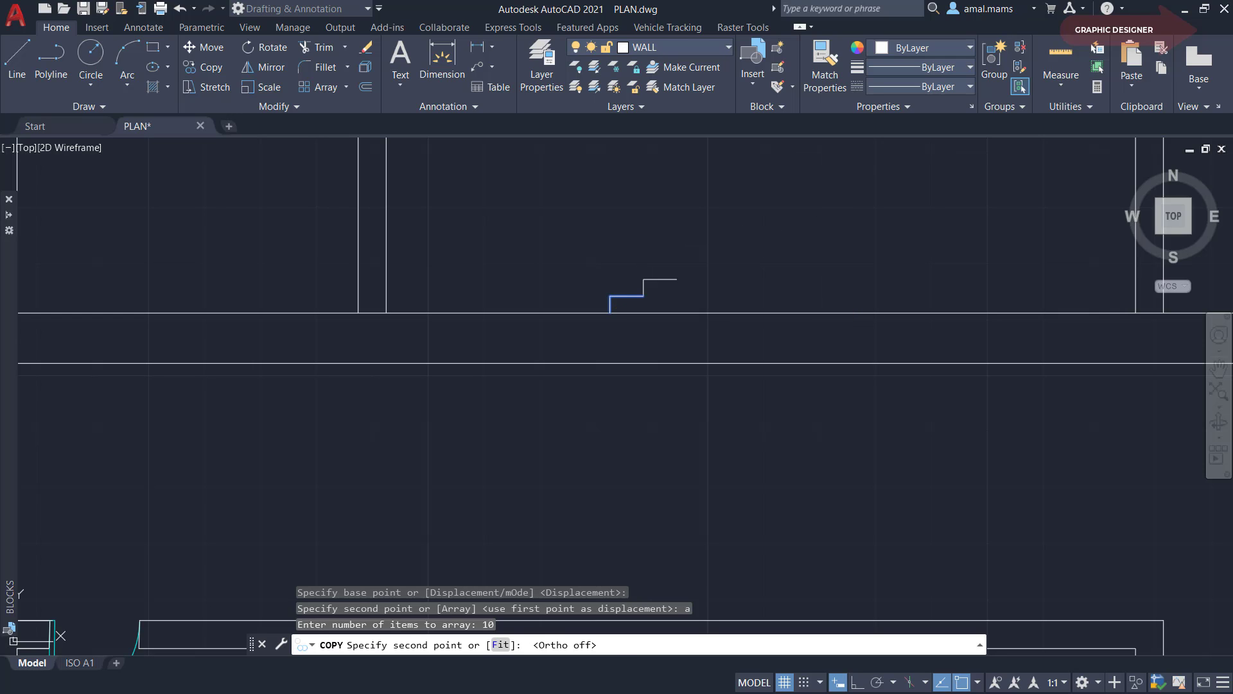
key("Escape")
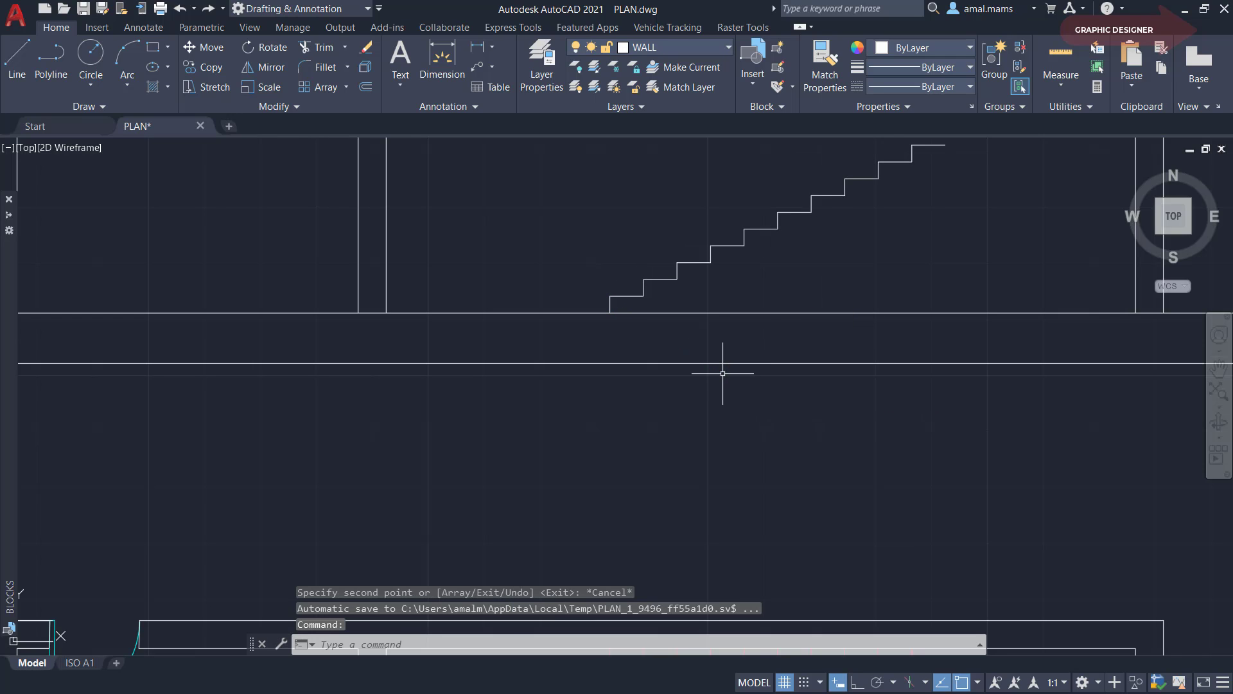
scroll(727, 367, "down", 5)
scroll(735, 360, "up", 2)
scroll(739, 335, "up", 2)
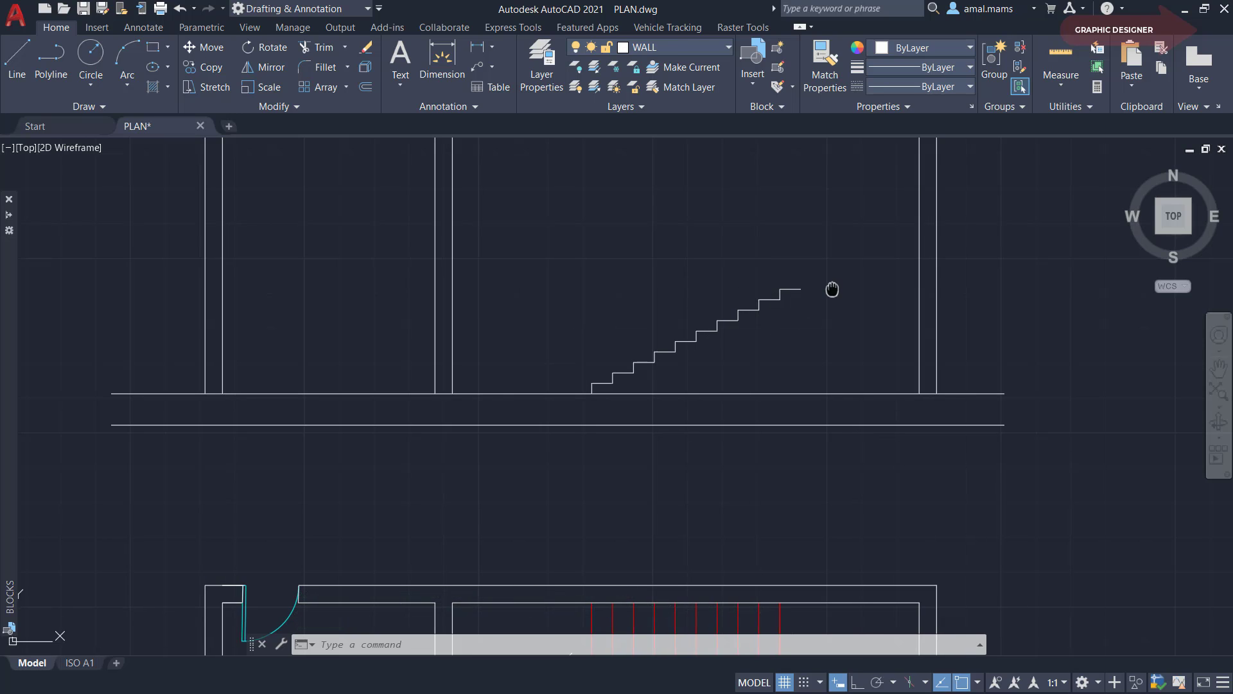
Extend the top tread line right to the inner right wall line as the landing
scroll(831, 286, "up", 1)
scroll(759, 339, "up", 1)
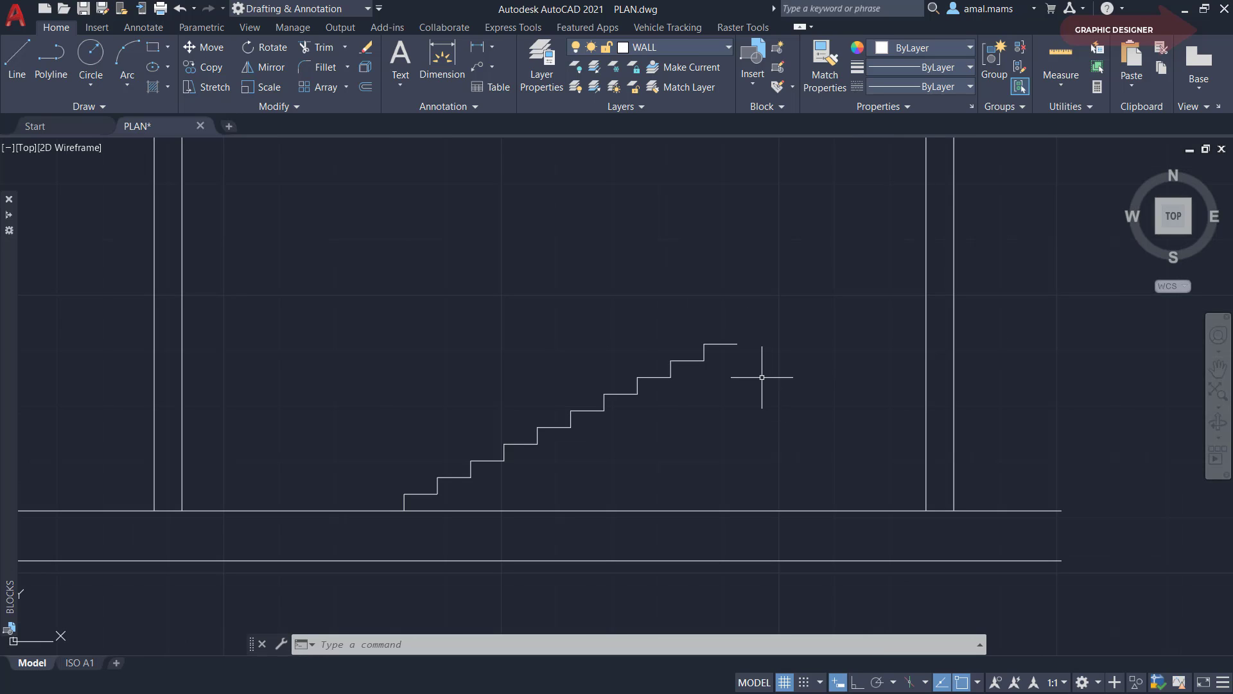
type("ex")
key("Return")
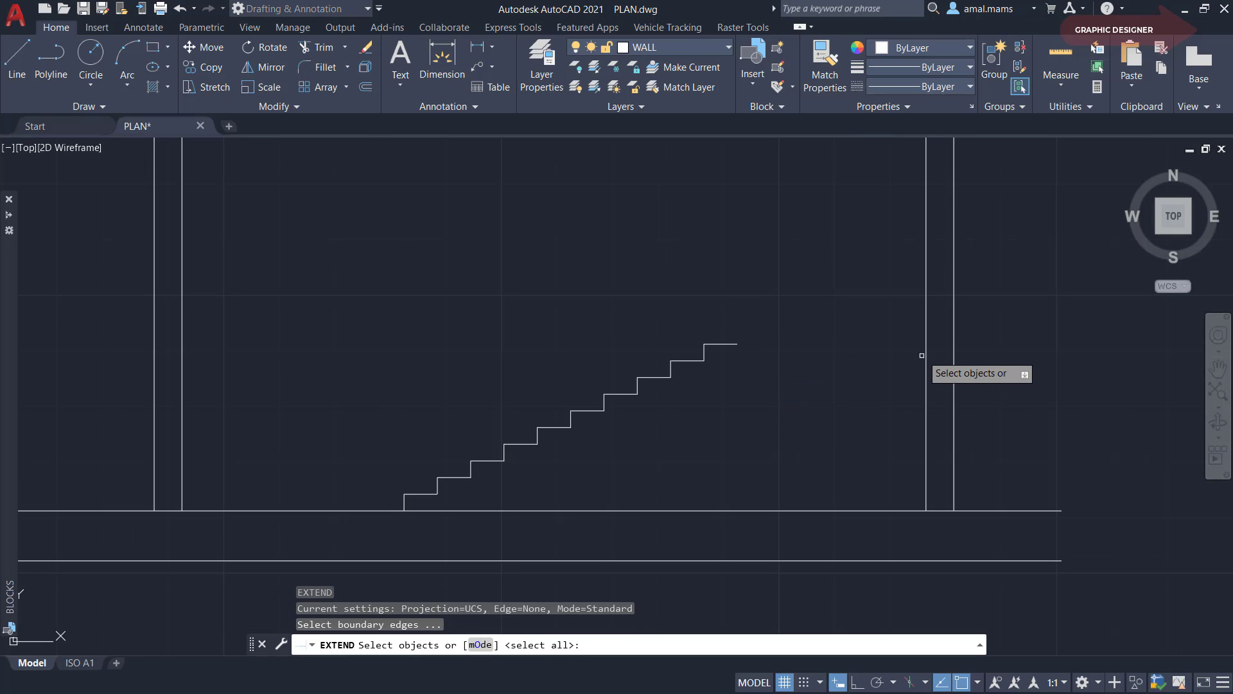
left_click(926, 353)
key("Return")
left_click(721, 345)
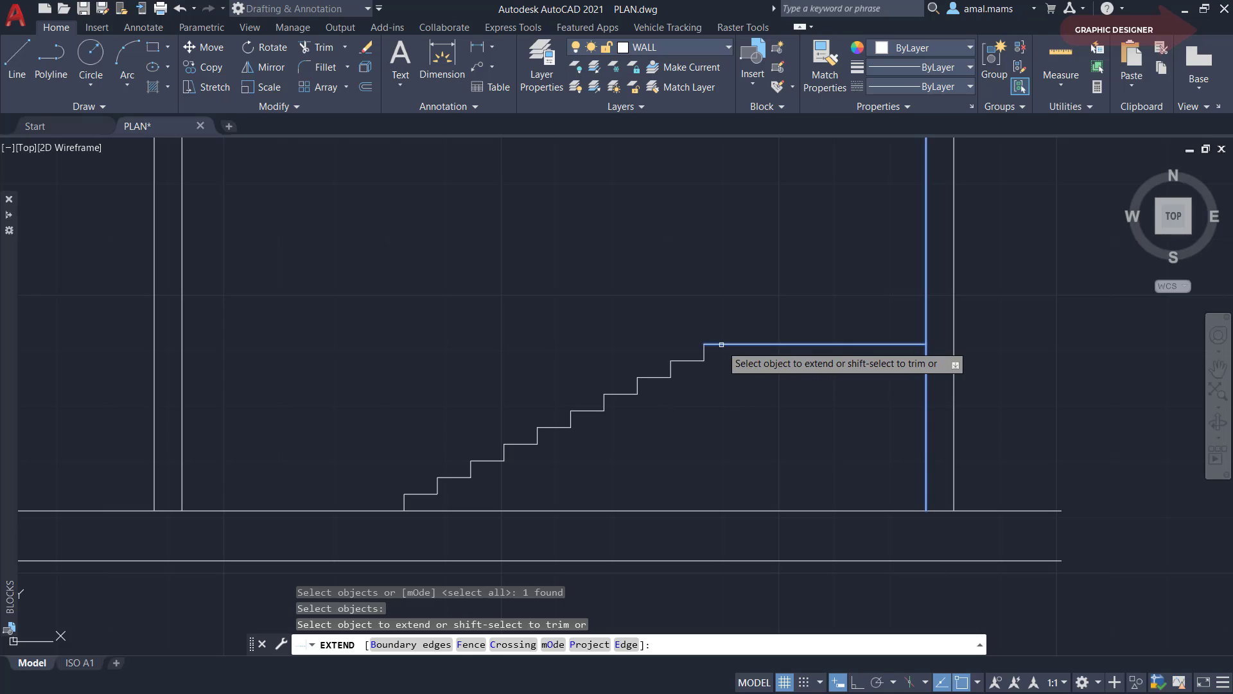
right_click(767, 385)
left_click(790, 393)
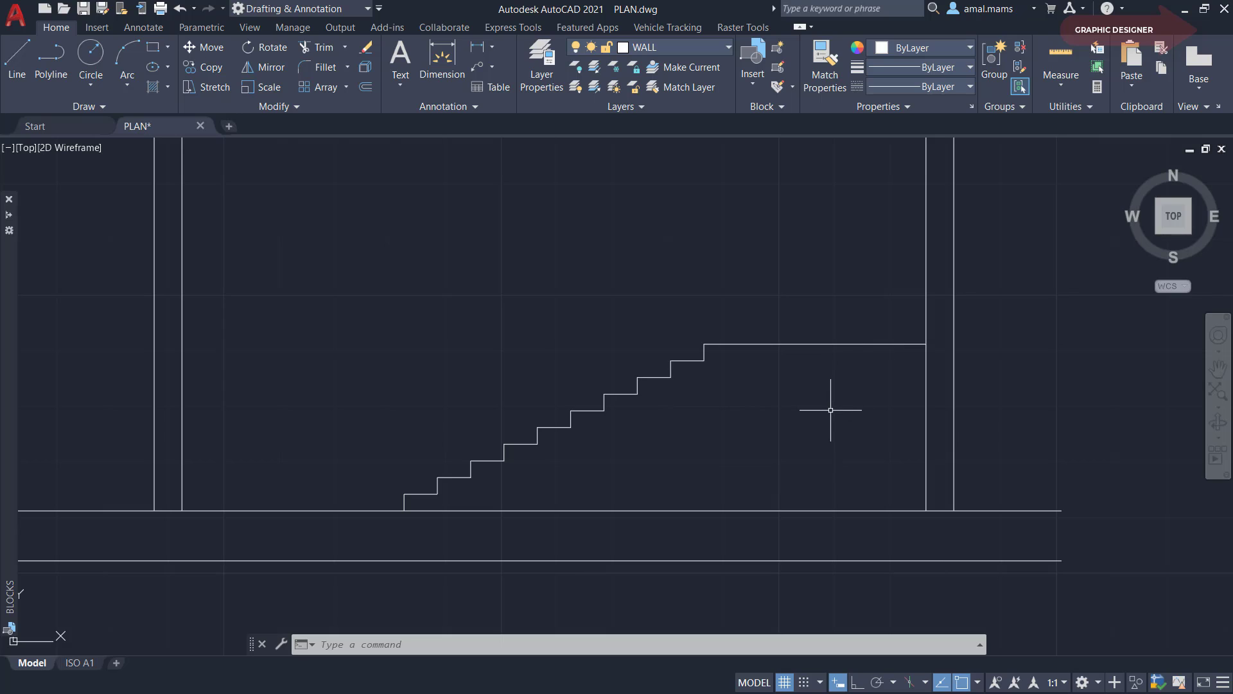
Try offsetting the top tread line downward, then undo the unwanted copy
scroll(765, 389, "up", 2)
type("o")
key("Return")
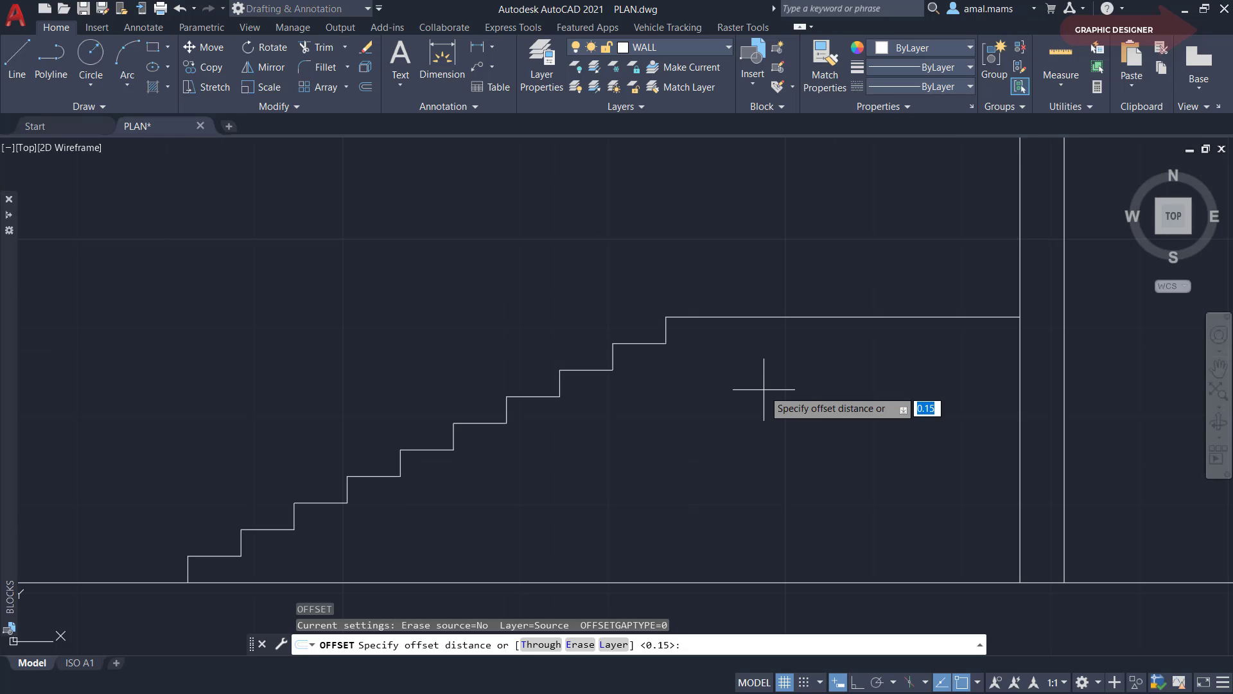
key("Return")
left_click(639, 342)
left_click(677, 408)
key("Escape")
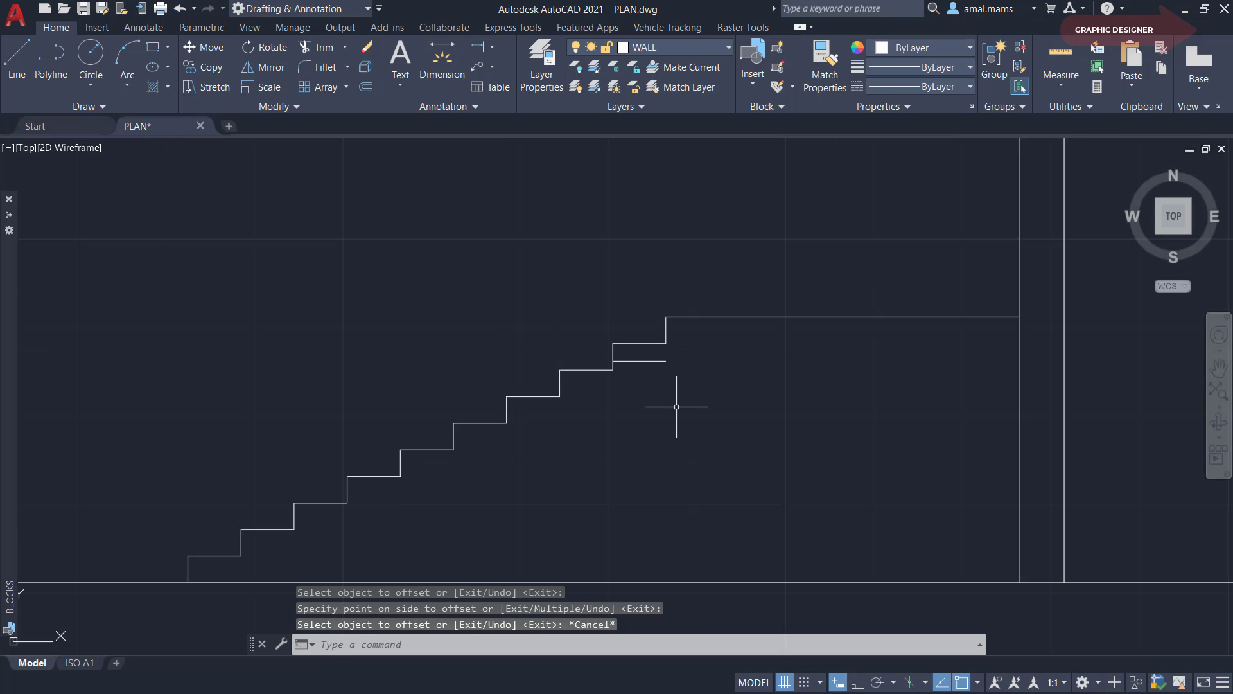
type("u")
key("Return")
Draw a short 0.1 tick straight down from the top step corner
type("l")
key("Return")
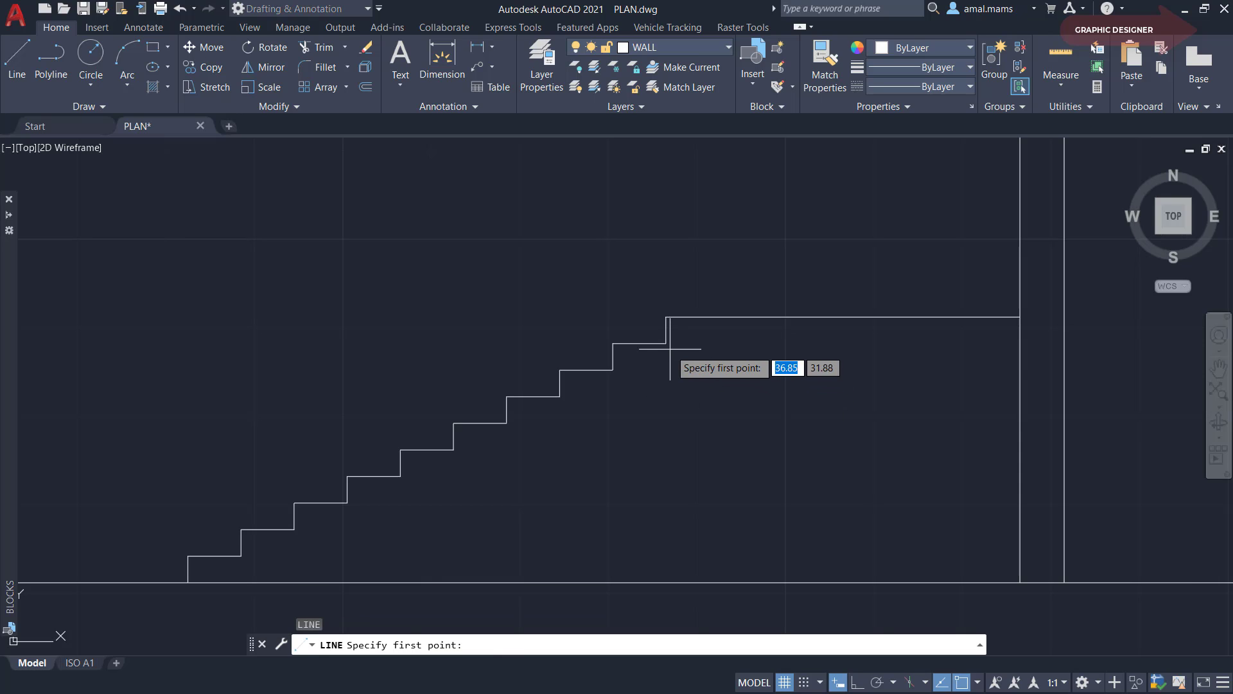
left_click(666, 343)
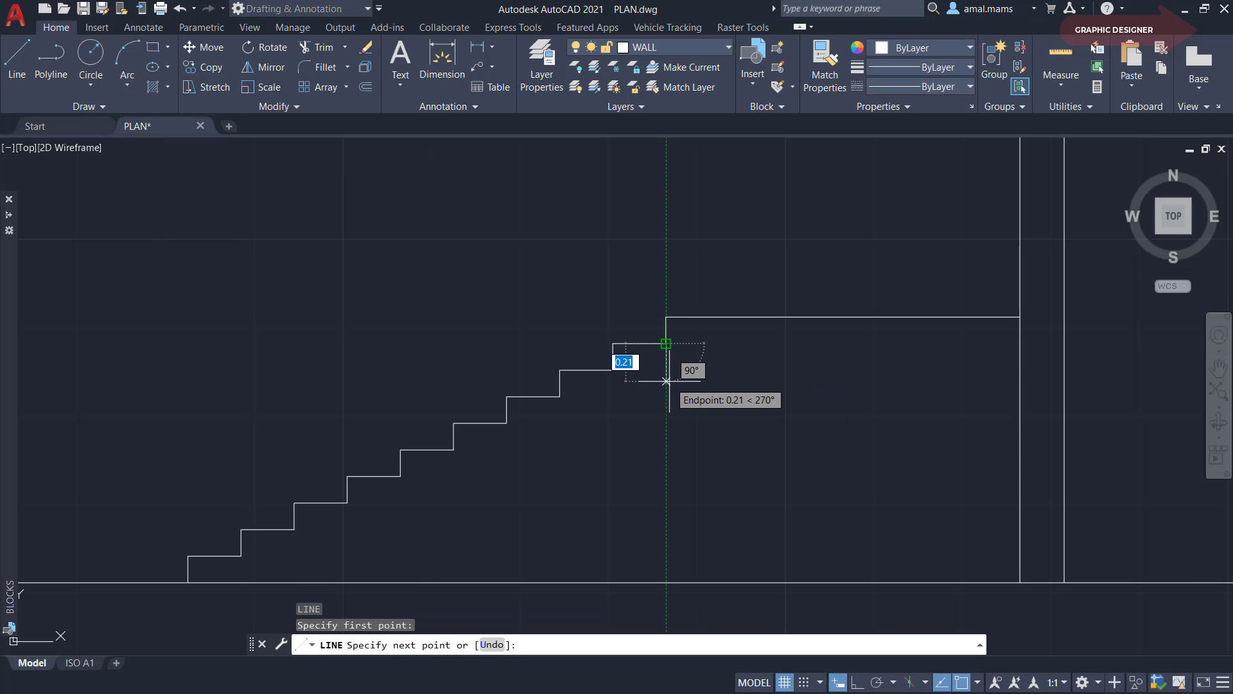
type(".")
key("Return")
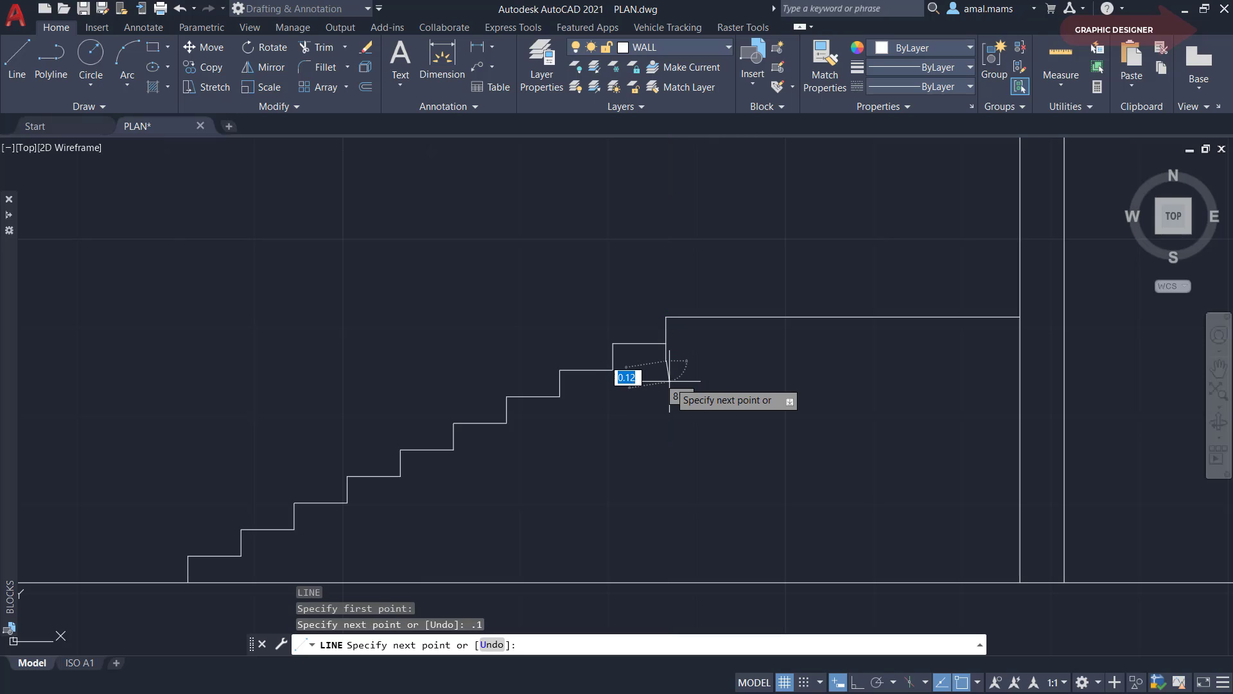
key("Escape")
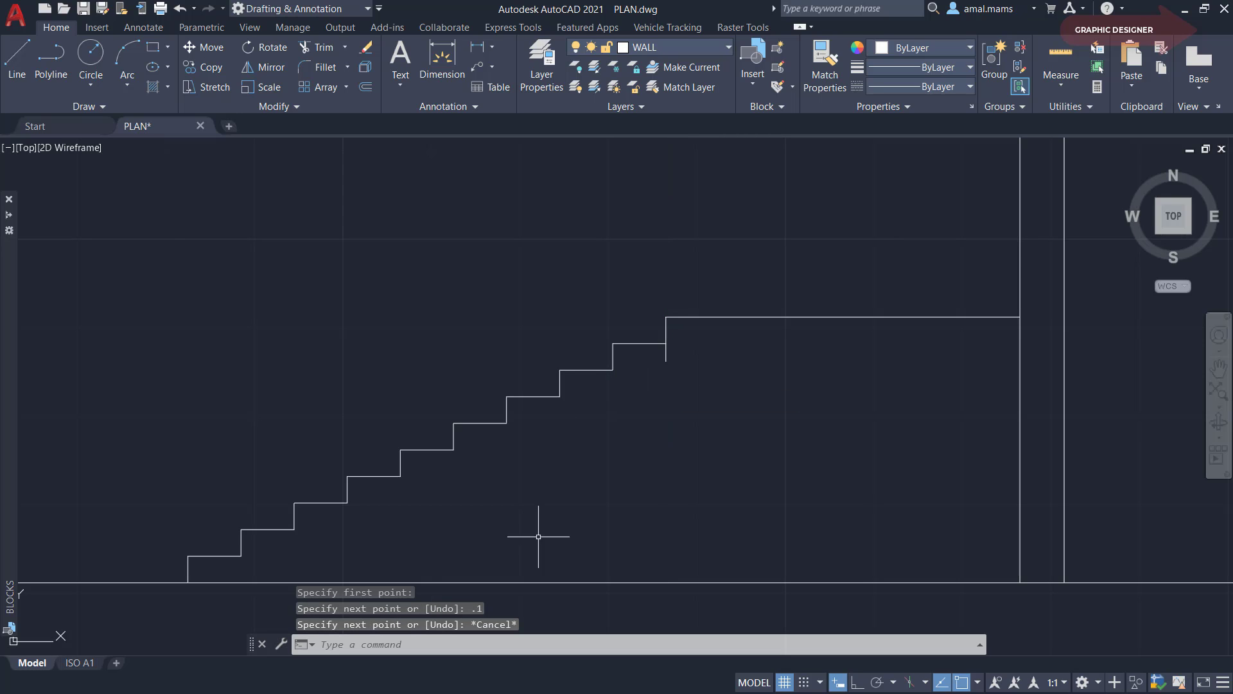
Draw a matching 0.1 tick below the bottom step corner
middle_click_drag(549, 490, 591, 438)
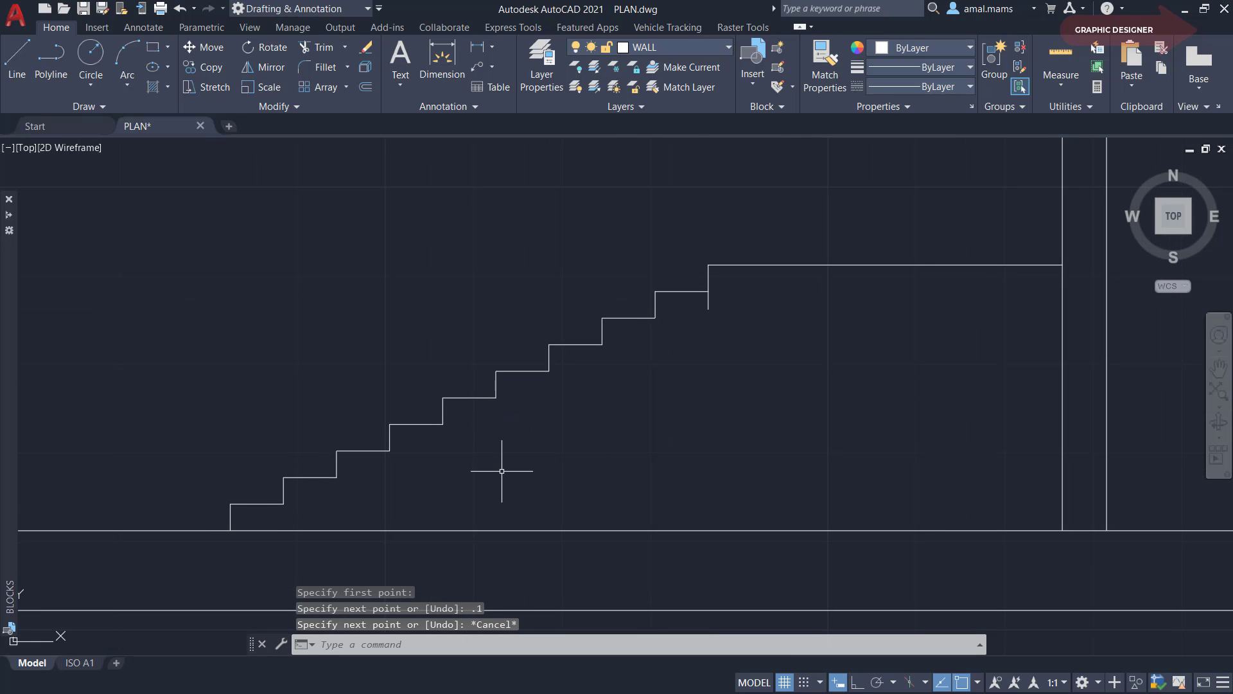
key("Return")
left_click(284, 503)
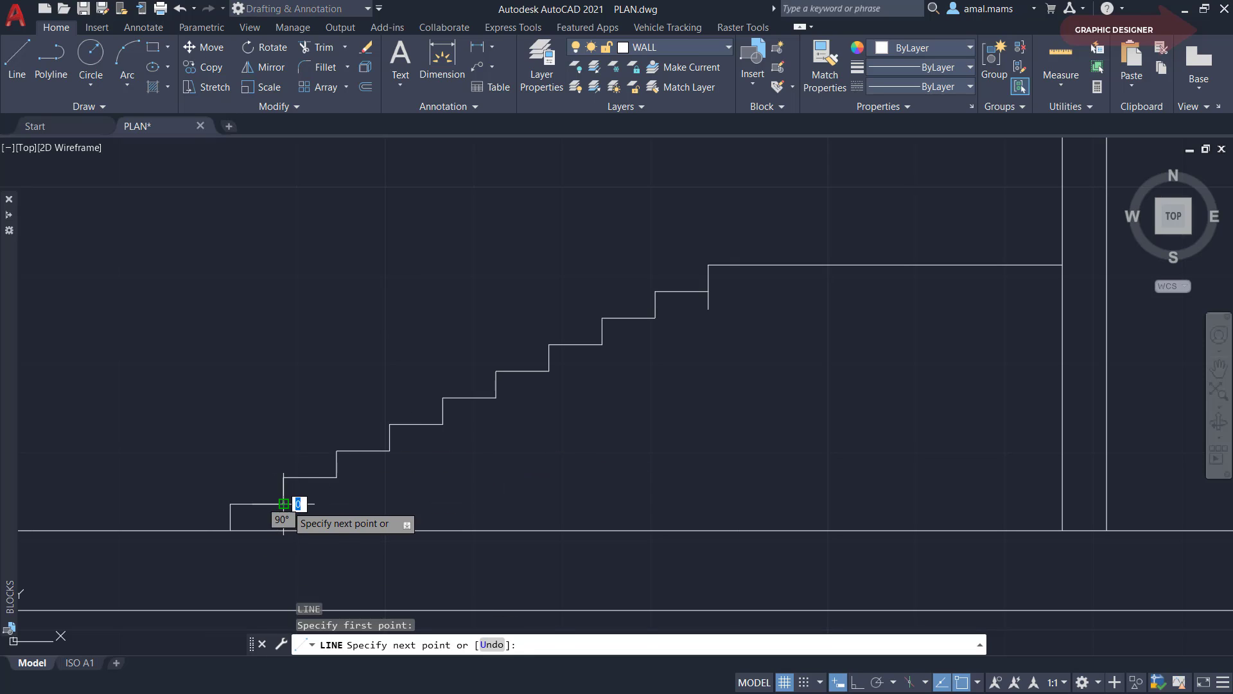
type(".1")
key("Return")
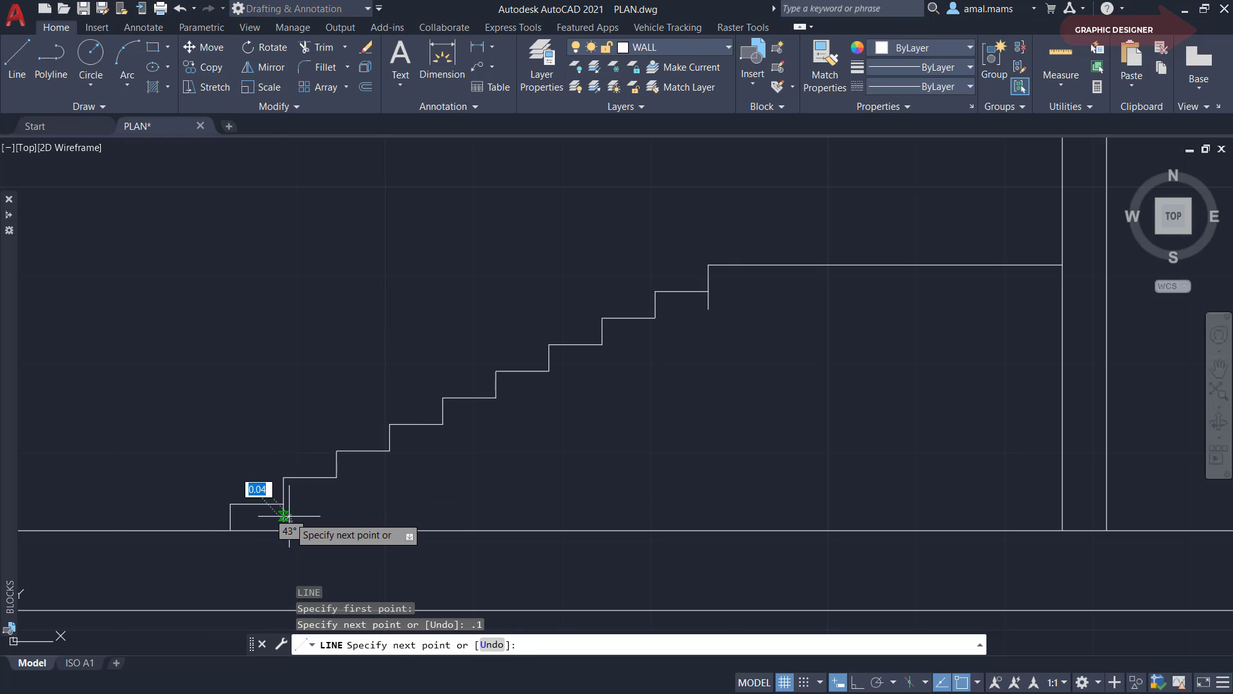
right_click(295, 522)
left_click(321, 530)
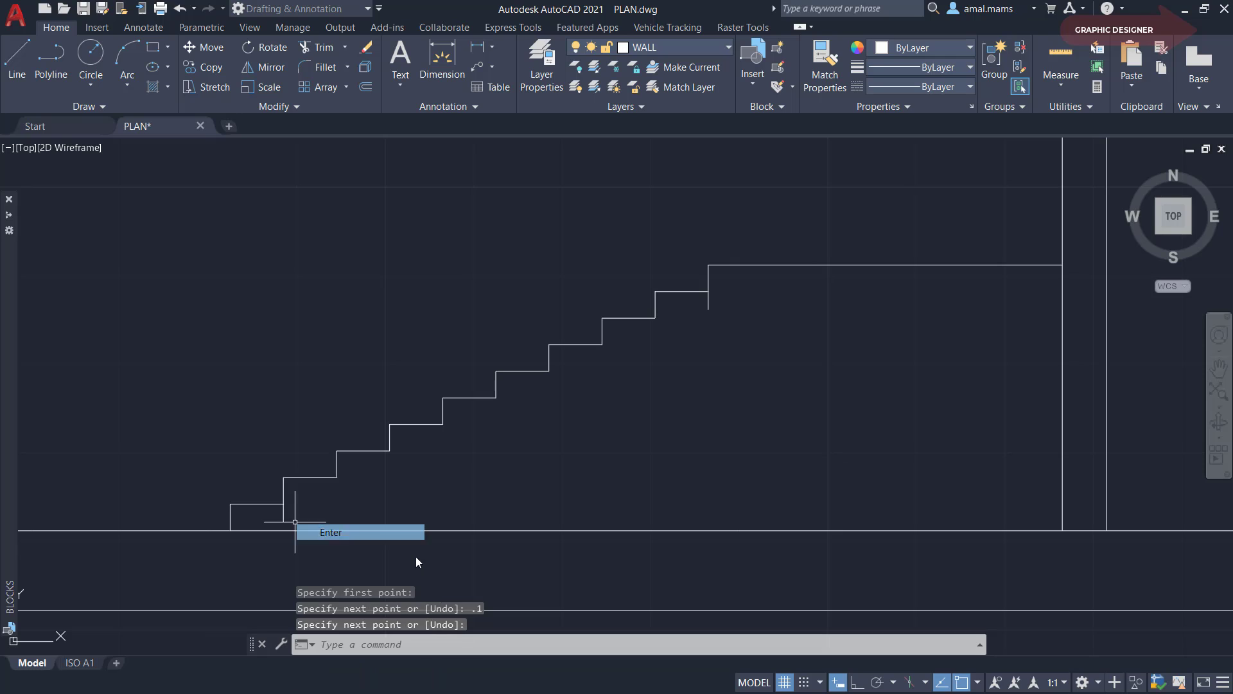
Draw the sloping stair underside from the upper tick to the lower tick
key("space")
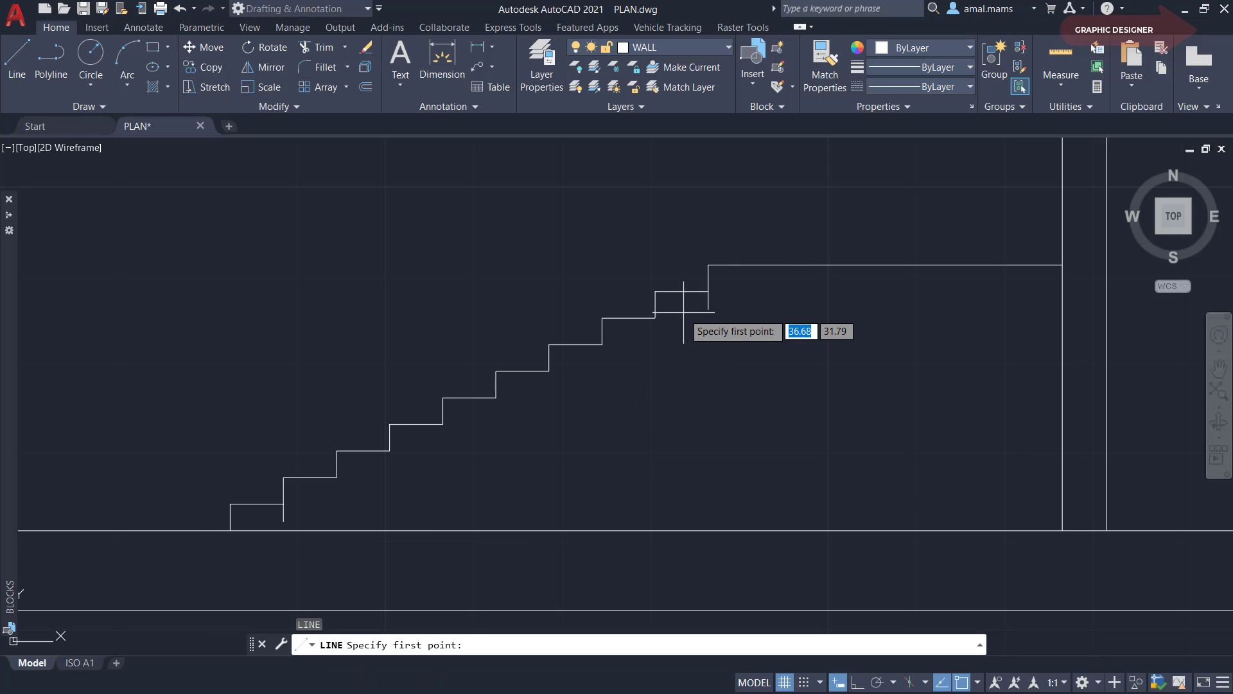
left_click(708, 309)
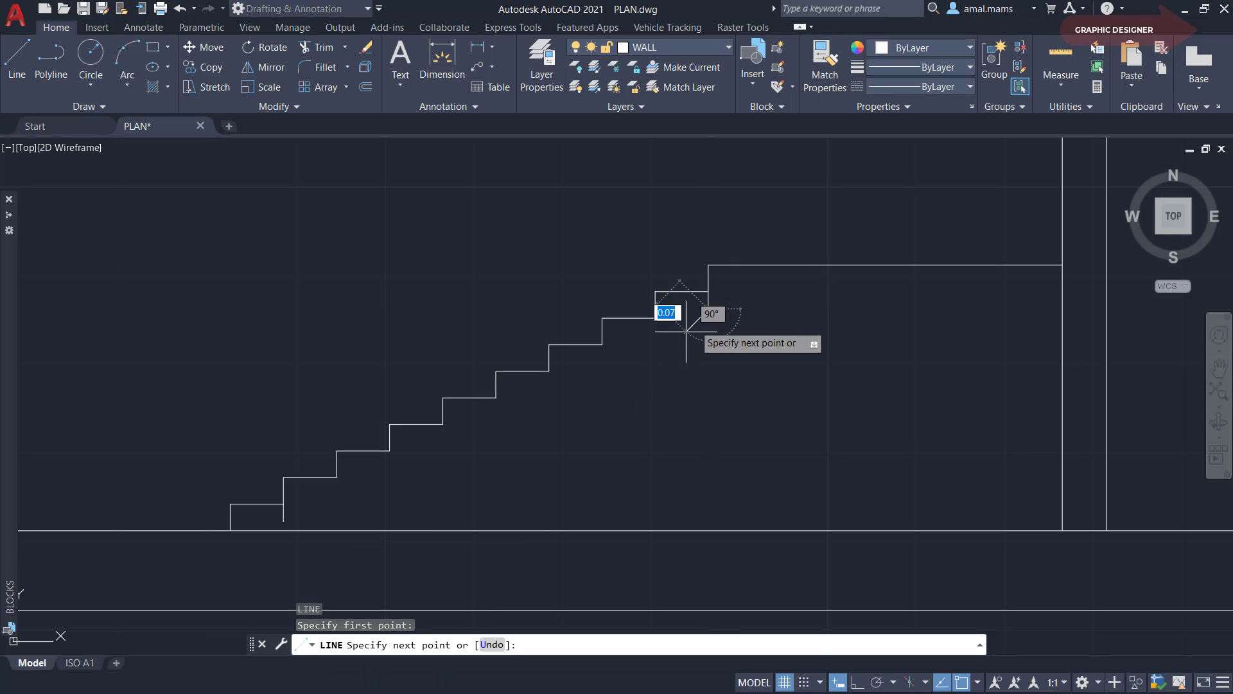
left_click(283, 520)
key("Escape")
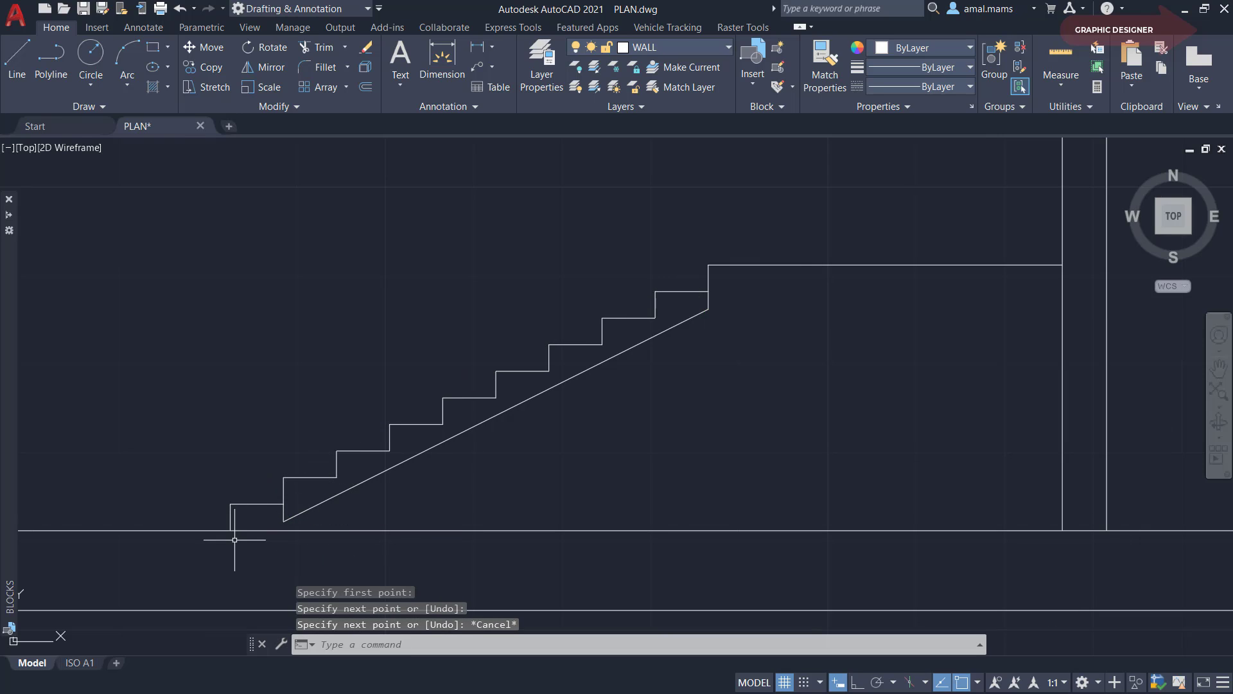
Erase the lower tick and extend the sloped underside down to the floor line
scroll(237, 538, "up", 2)
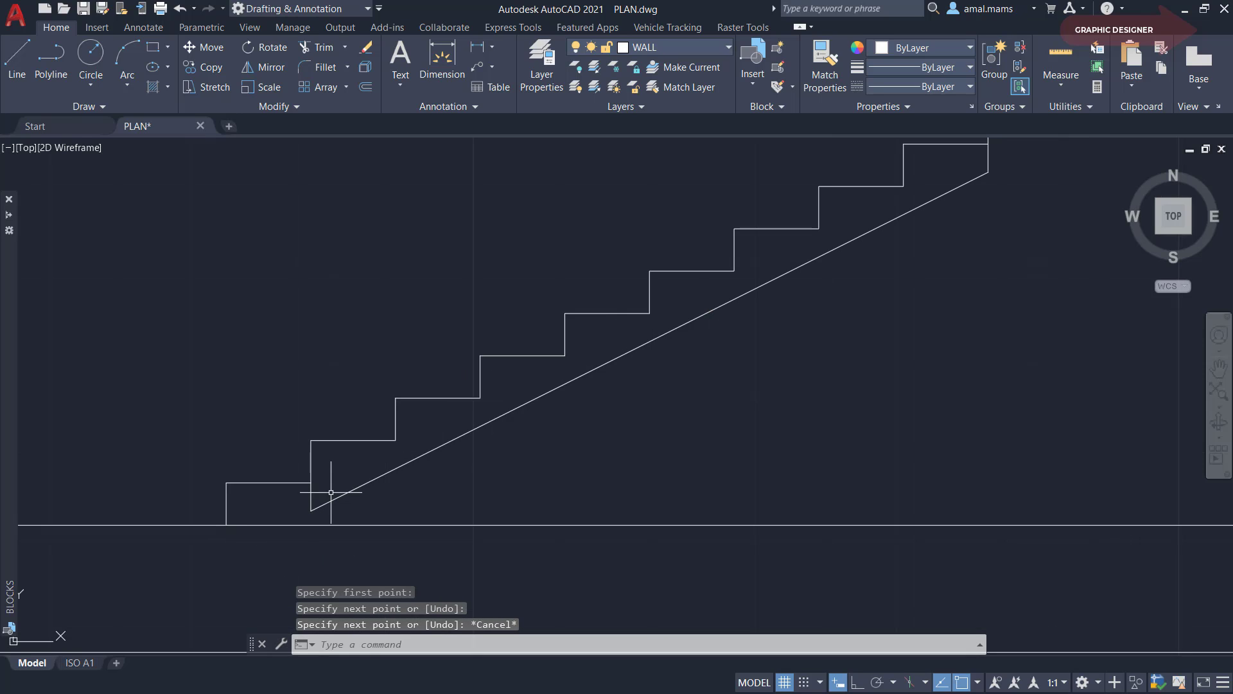
left_click(311, 497)
type("e")
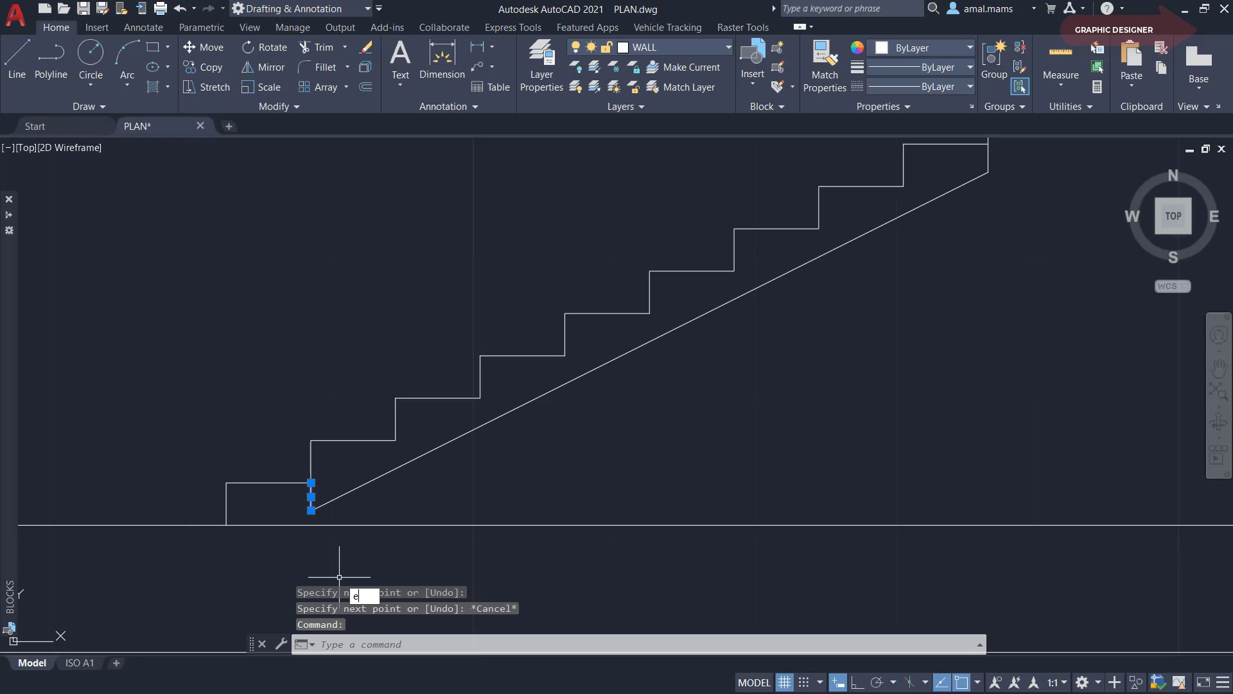
key("Return")
type("l")
key("Return")
left_click(310, 510)
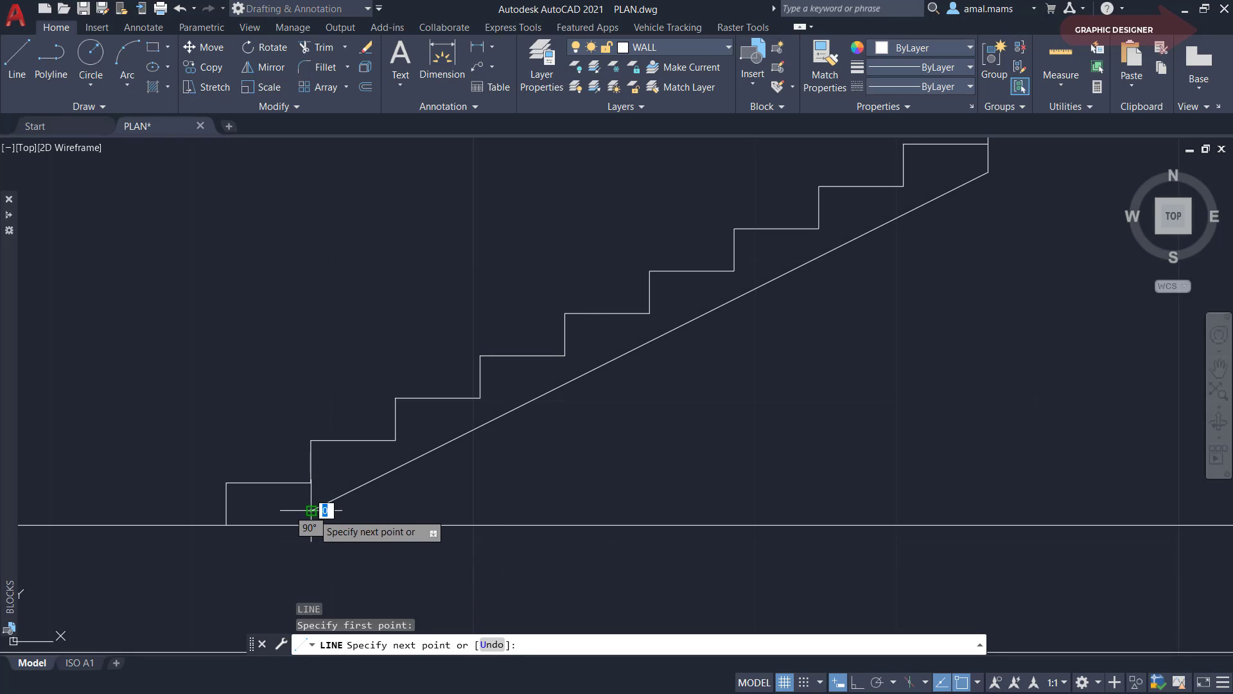
left_click(311, 525)
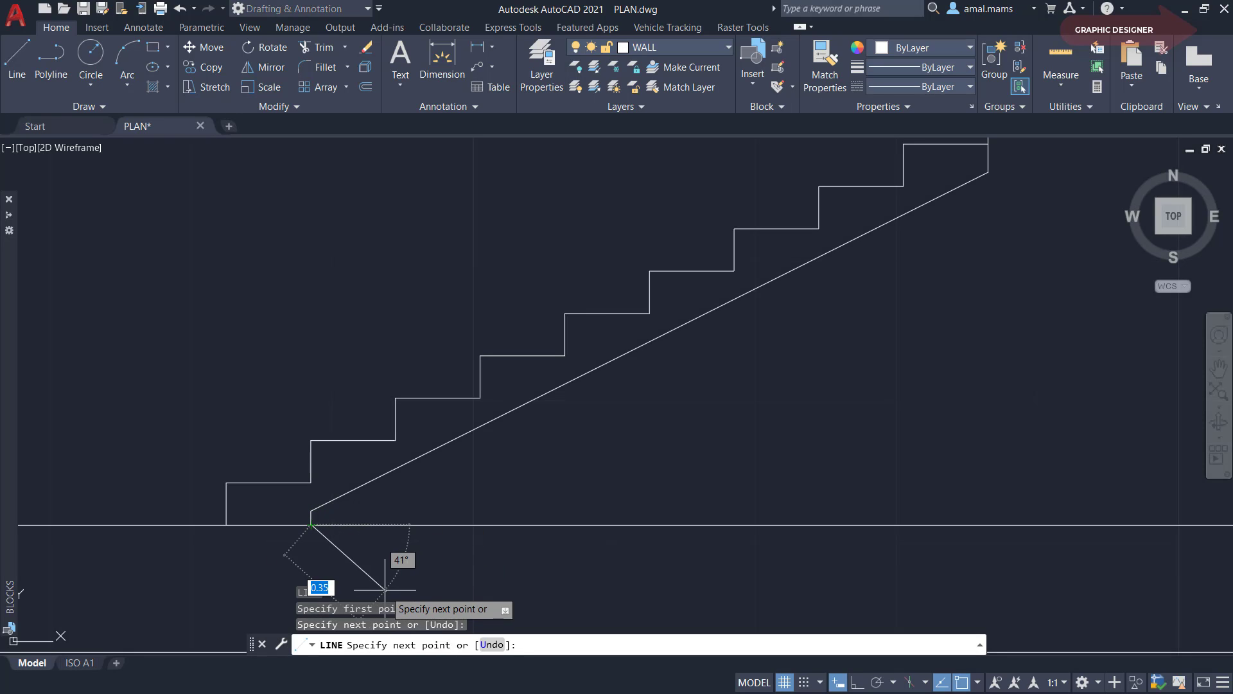
key("Escape")
scroll(362, 520, "down", 2)
mouse_move(501, 461)
middle_mouse_down()
mouse_move(468, 489)
mouse_move(308, 497)
middle_mouse_up()
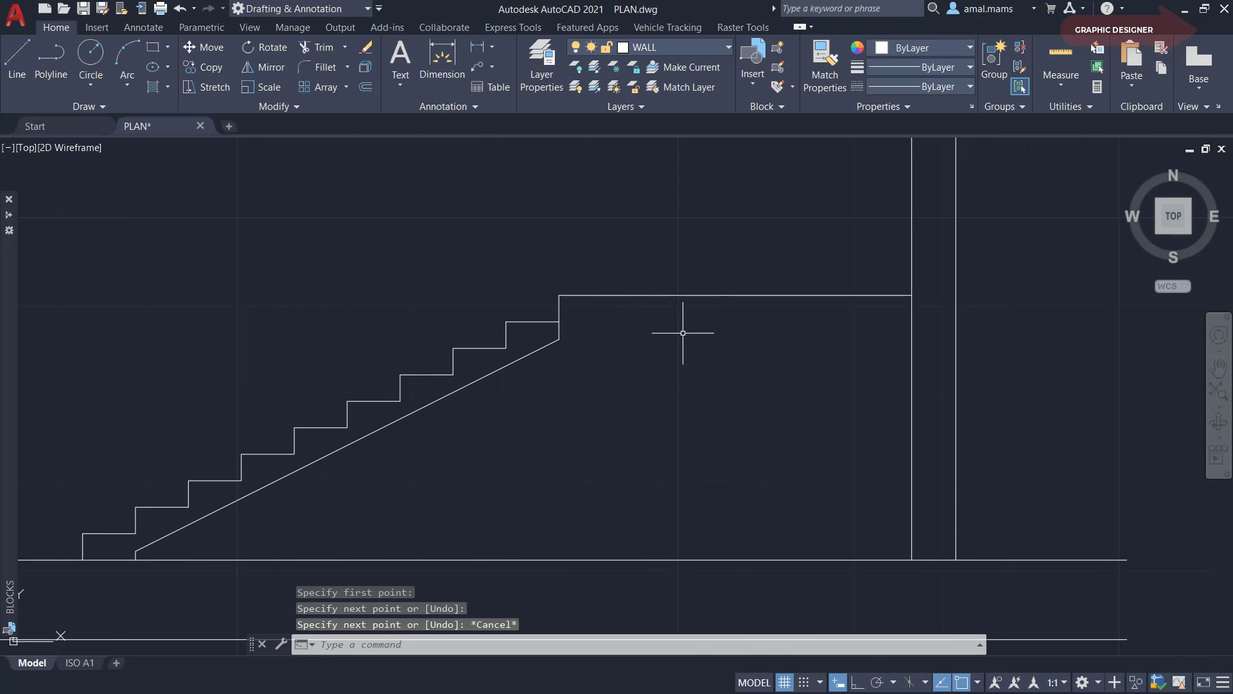
With ortho on, draw a horizontal landing line from below the top step to the wall
type("l")
key("Return")
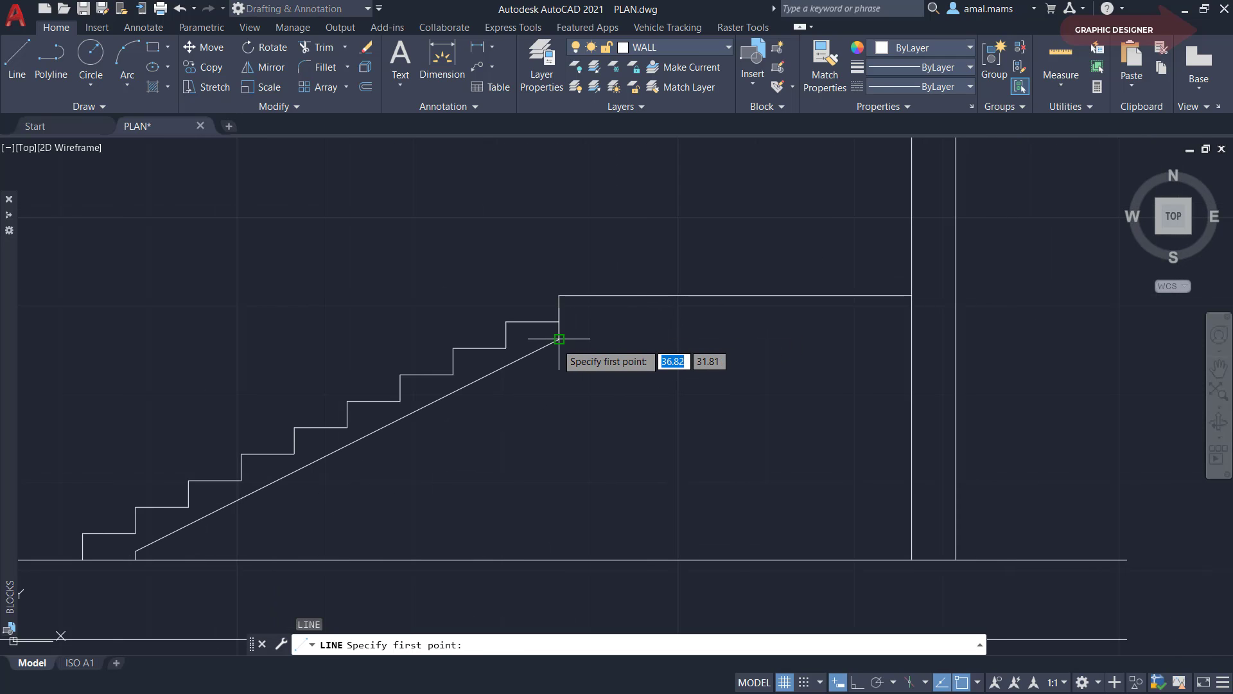
left_click(559, 339)
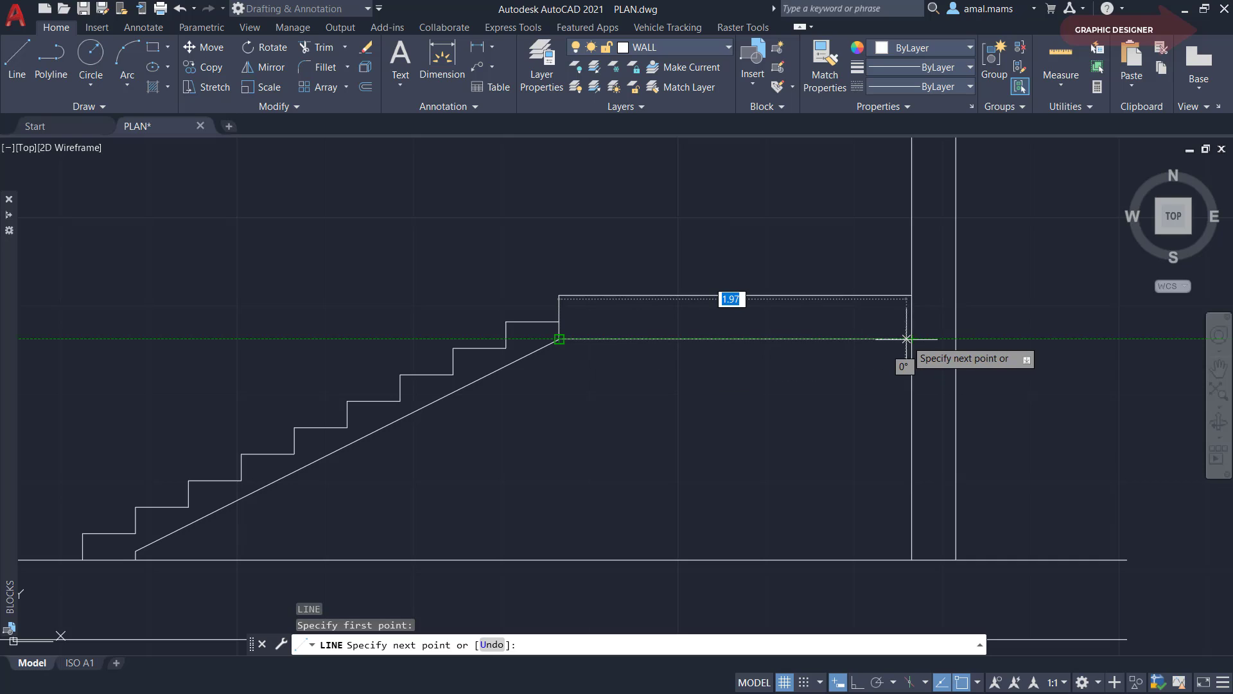
key("F8")
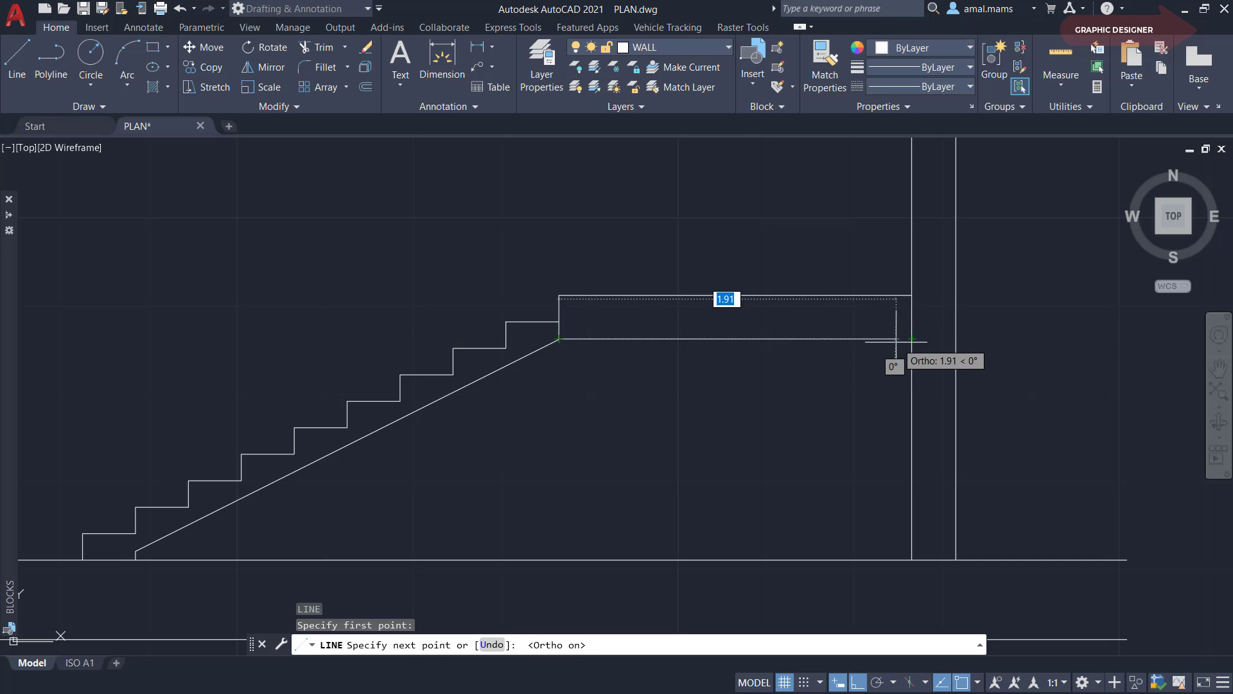
left_click(912, 340)
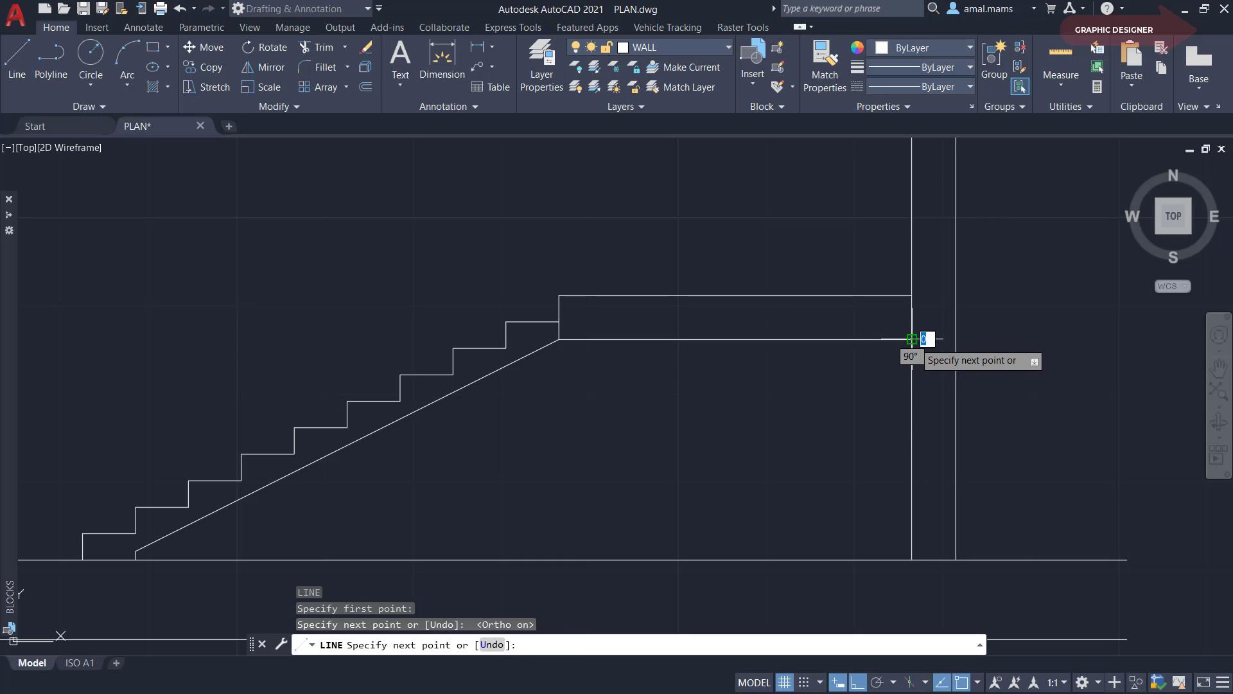
key("Escape")
middle_click_drag(680, 382, 693, 402)
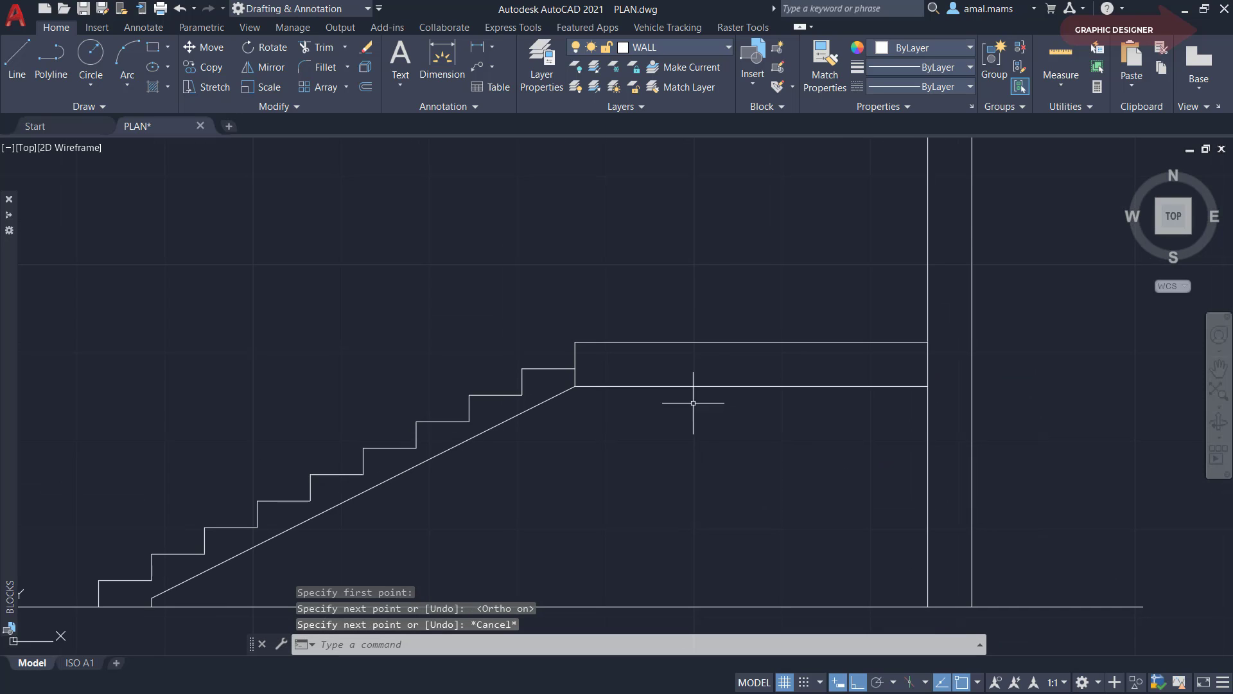
Offset the landing's top line 0.1 below it
type("o")
key("Return")
type(".1")
key("Return")
key("Escape")
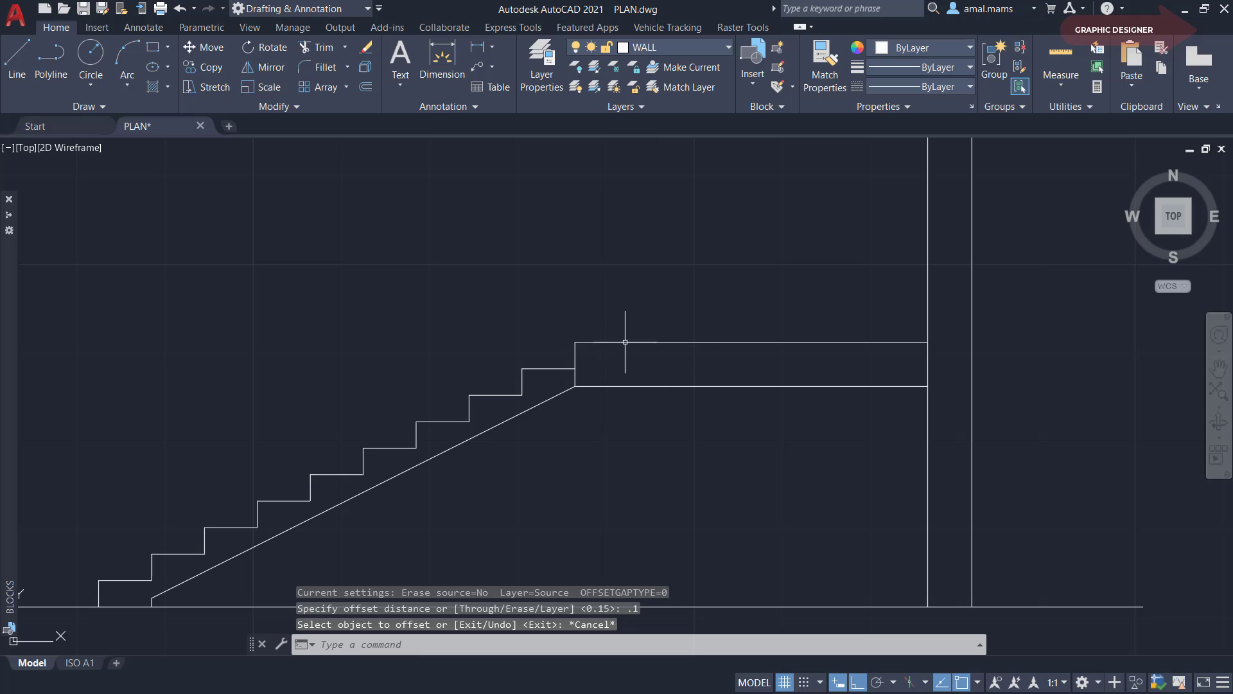
key("Return")
type(".1")
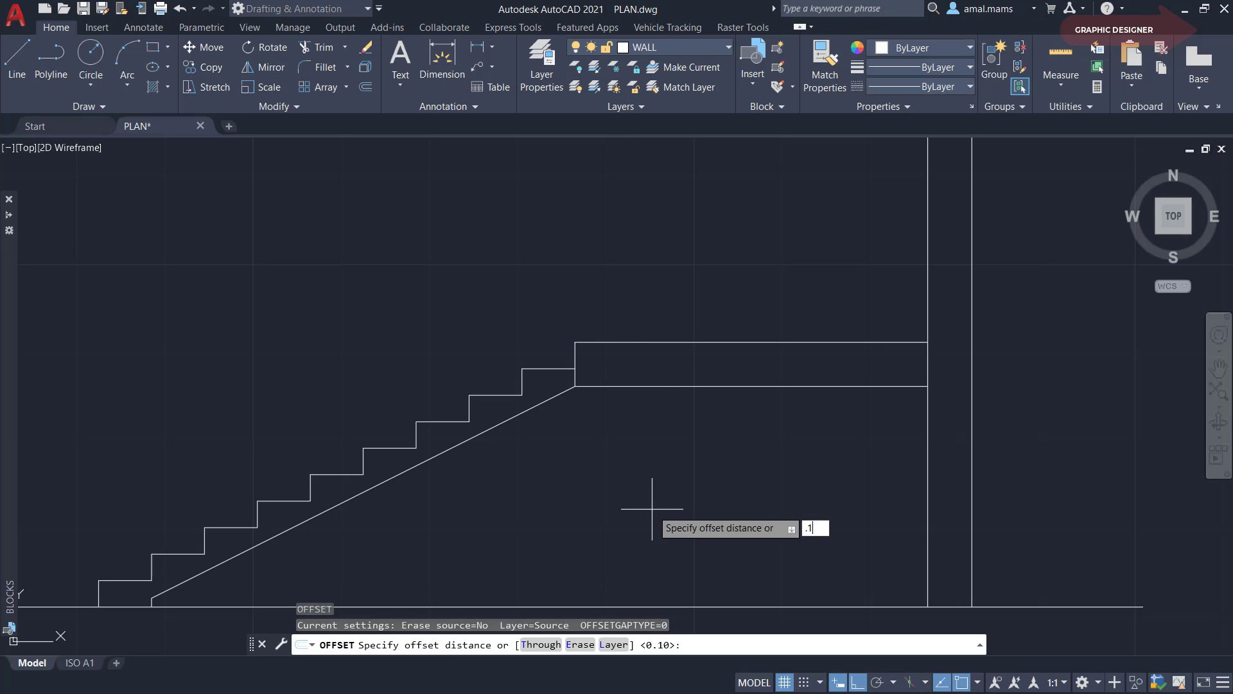
key("Return")
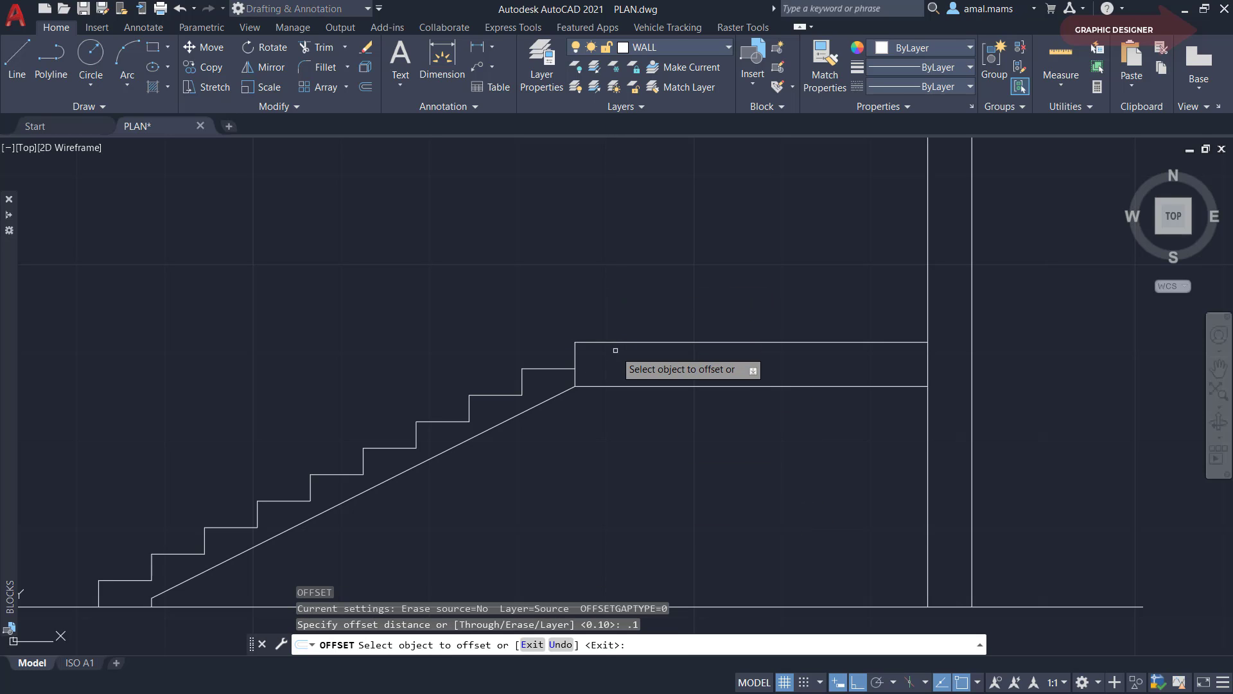
left_click(616, 344)
left_click(639, 384)
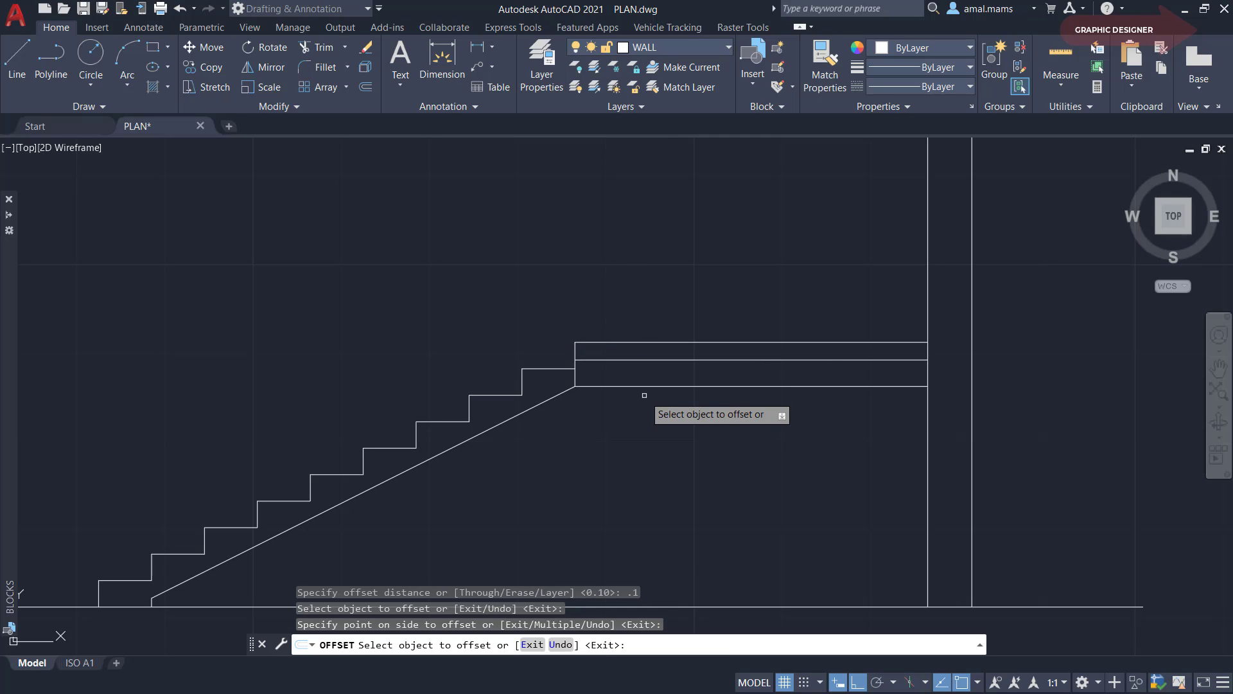
right_click(644, 404)
left_click(670, 414)
scroll(568, 375, "up", 4)
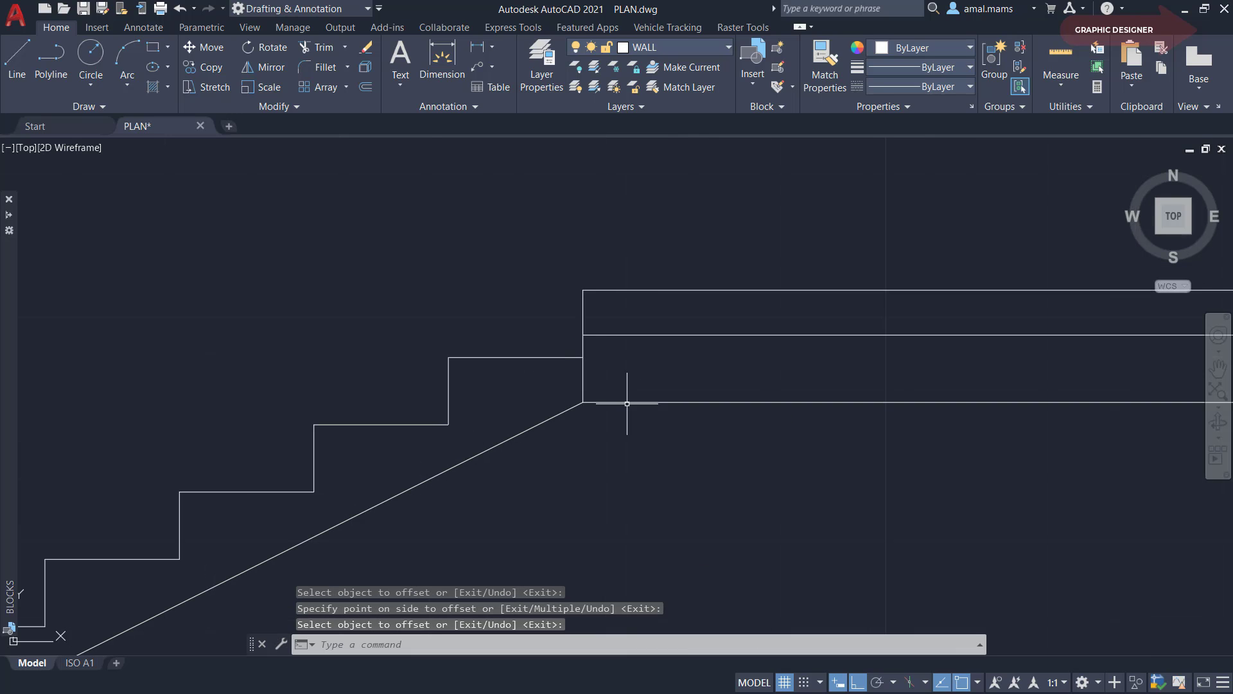
scroll(635, 420, "down", 2)
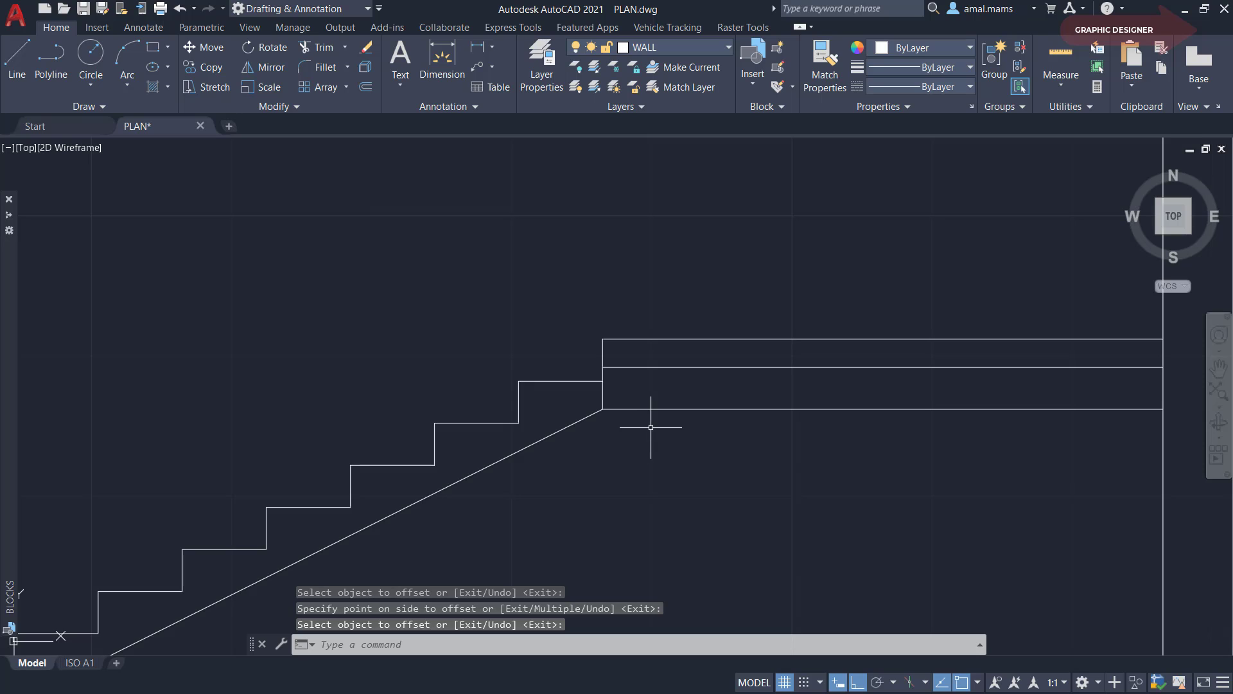
Offset the landing's vertical edge 0.1 toward the landing side
key("Return")
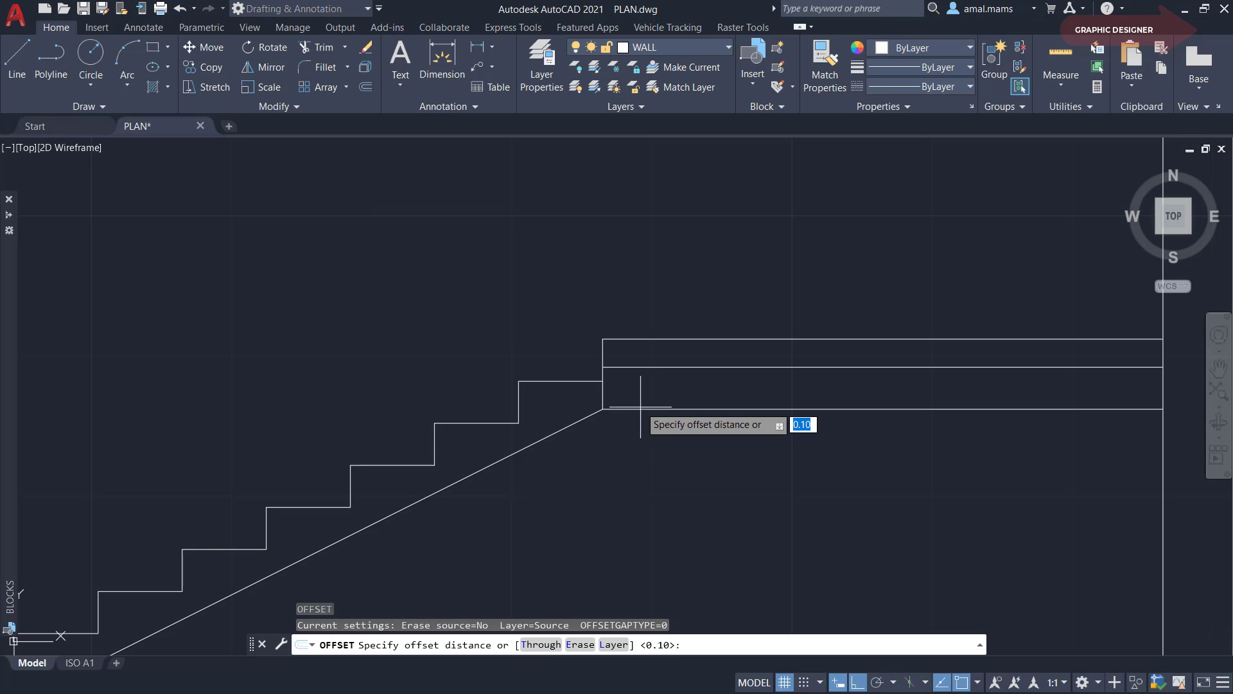
right_click(644, 431)
left_click(674, 443)
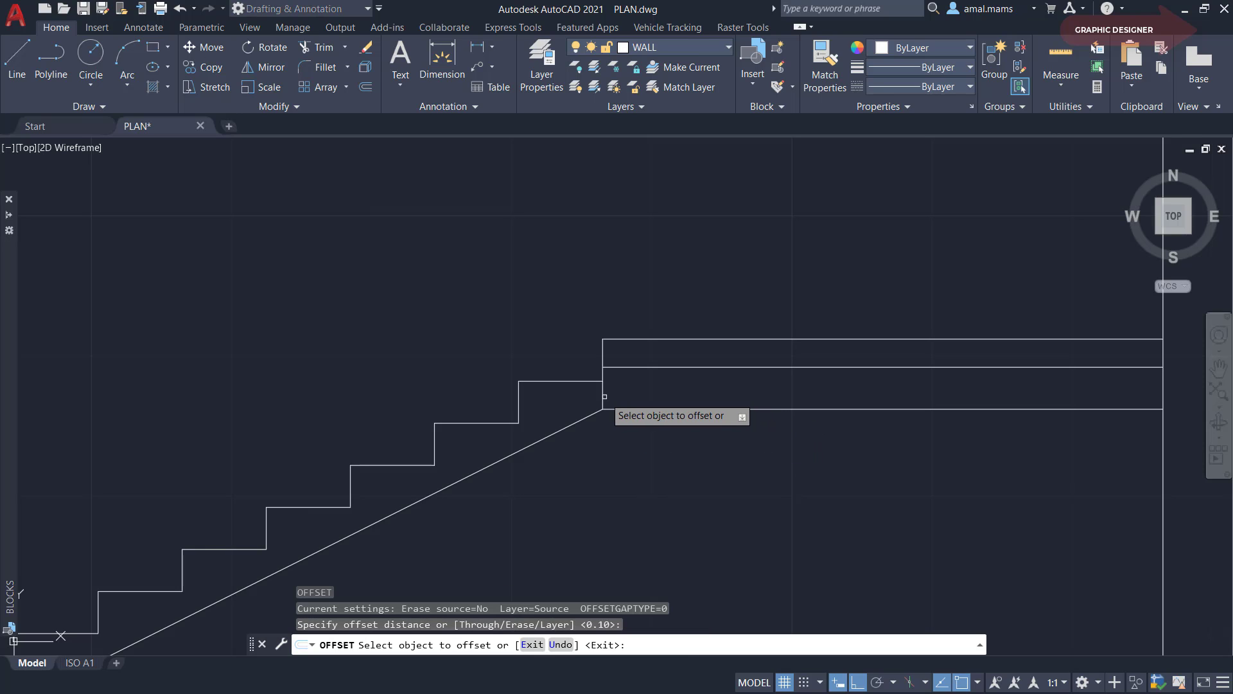
left_click(603, 395)
left_click(654, 447)
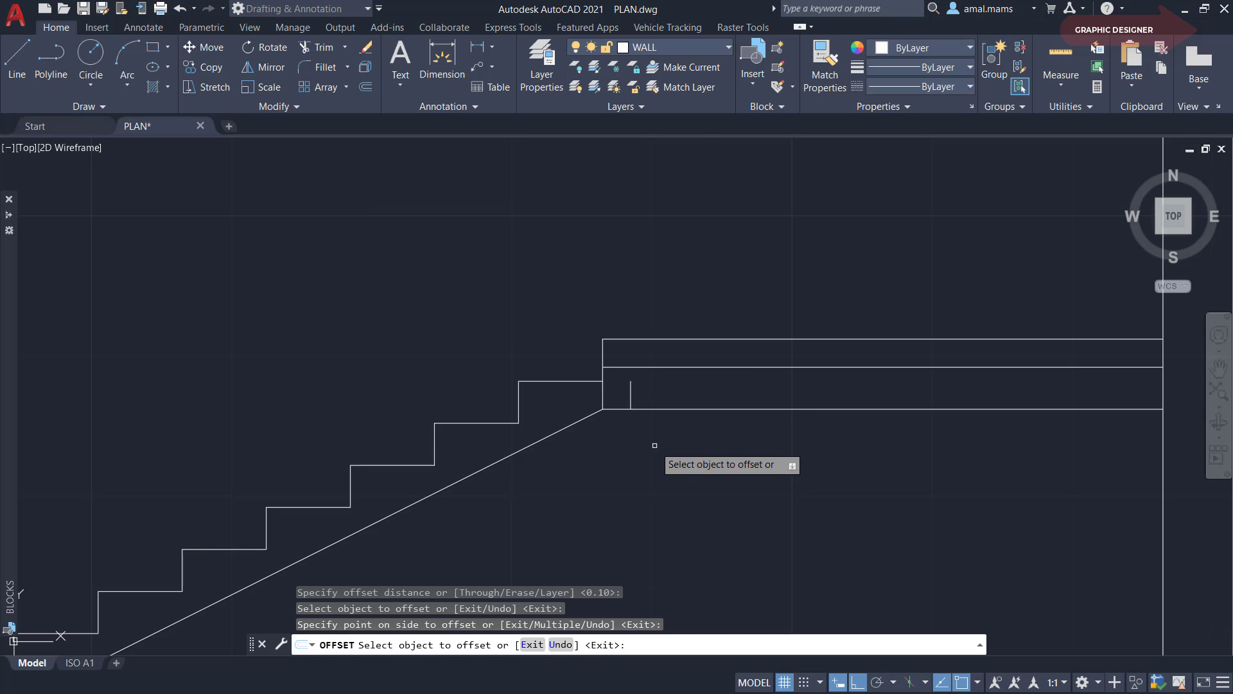
key("Escape")
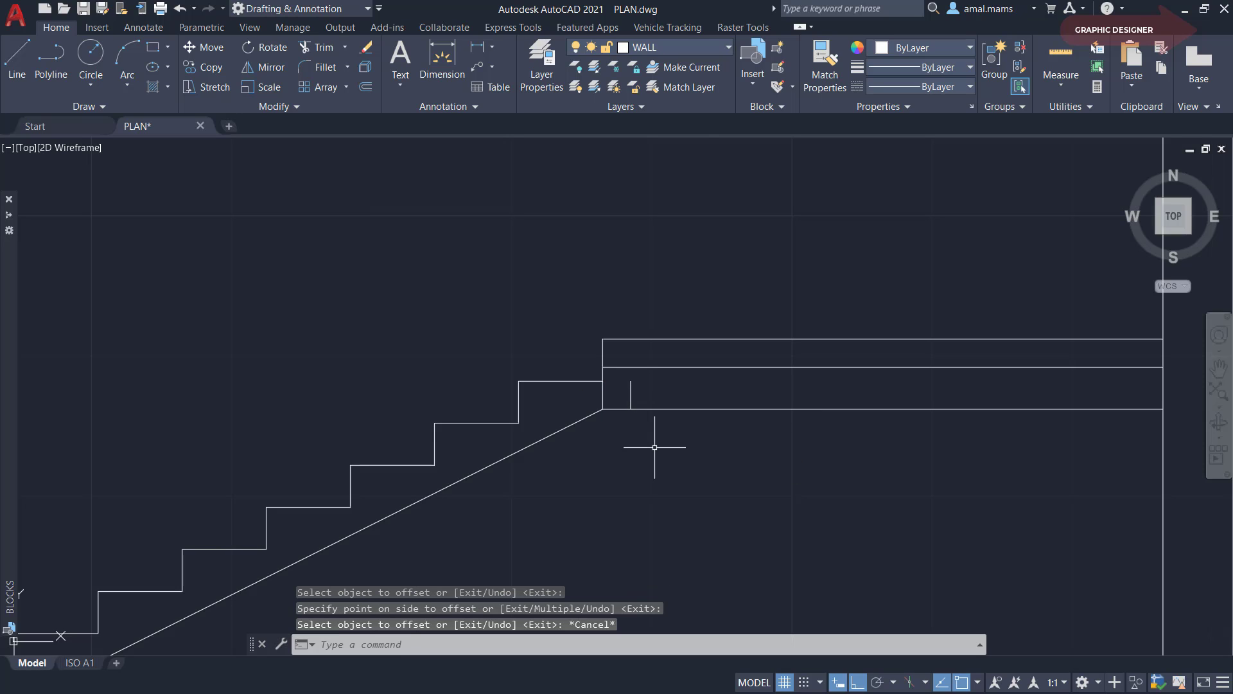
Fillet the new offset lines together to close the landing corners
type("f")
key("Return")
left_click(630, 393)
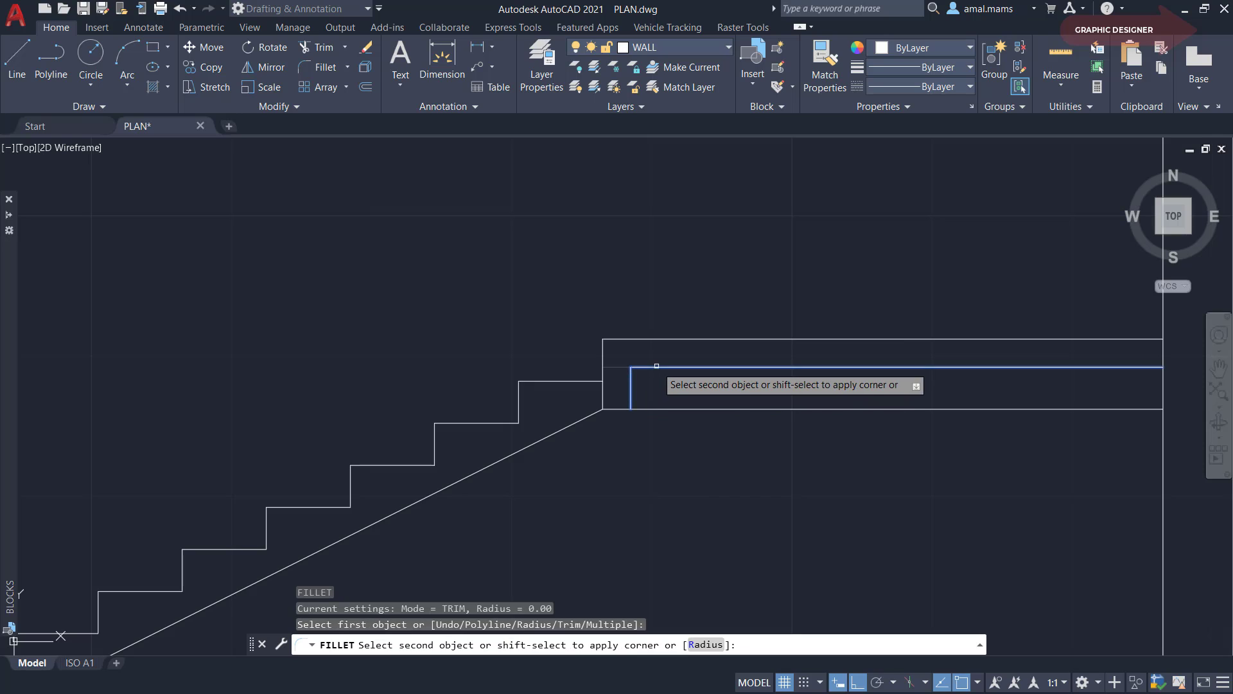
left_click(656, 366)
key("Escape")
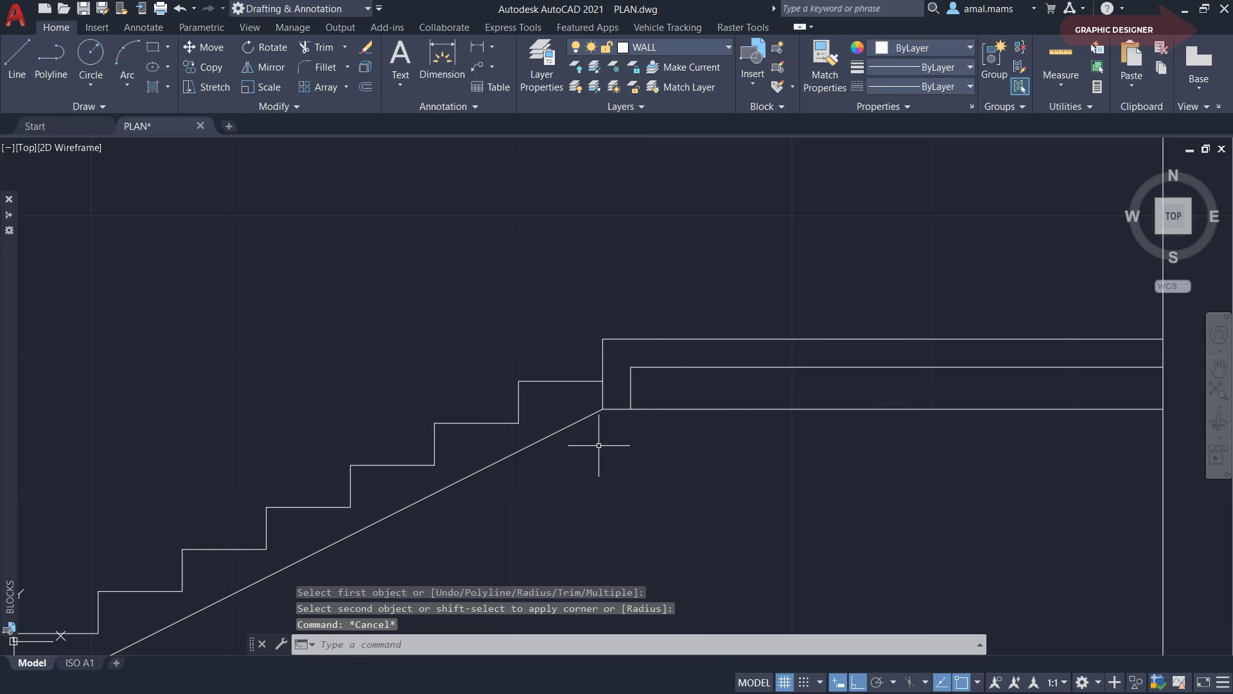
right_click(598, 445)
left_click(642, 191)
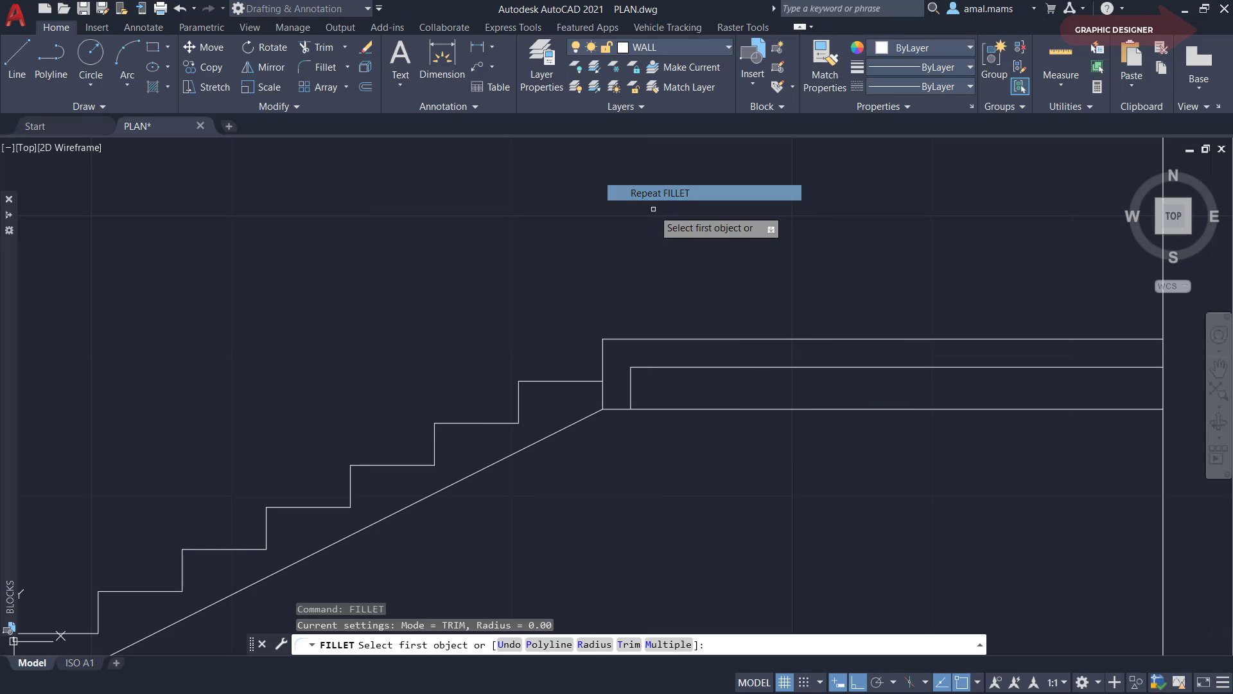
left_click(618, 410)
left_click(631, 391)
With MIRROR, select every stair step line from the top riser to the lowest step
scroll(686, 465, "down", 3)
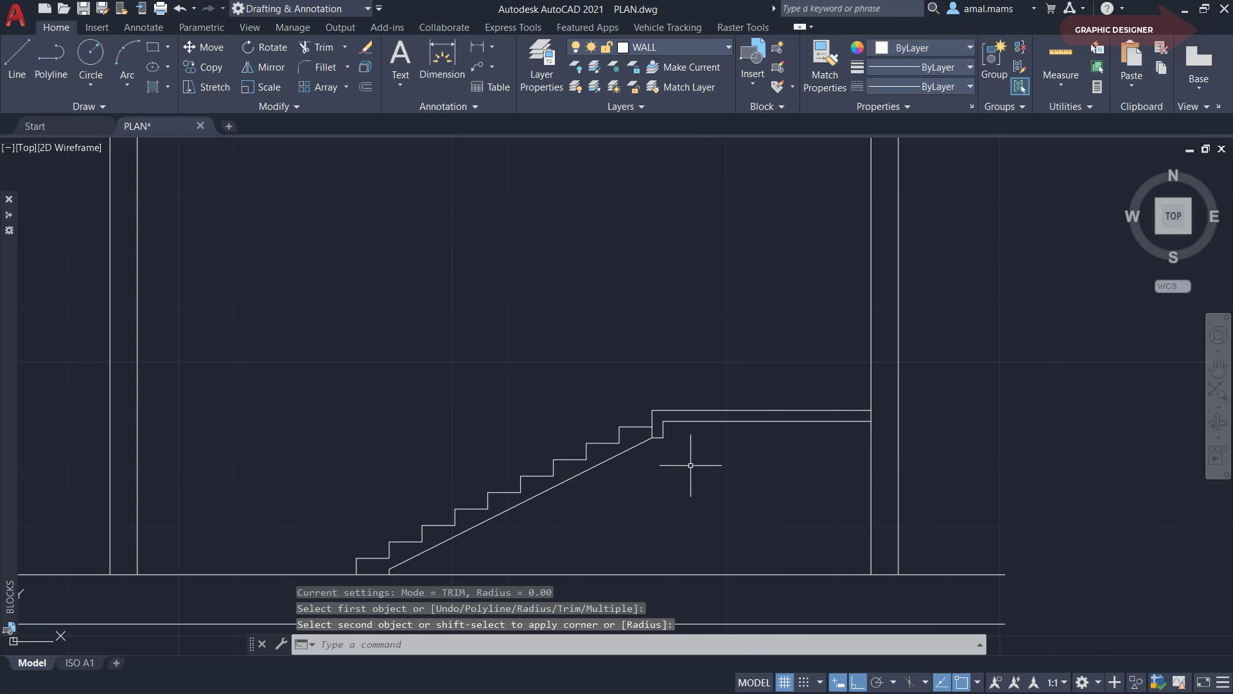
middle_click_drag(690, 465, 709, 370)
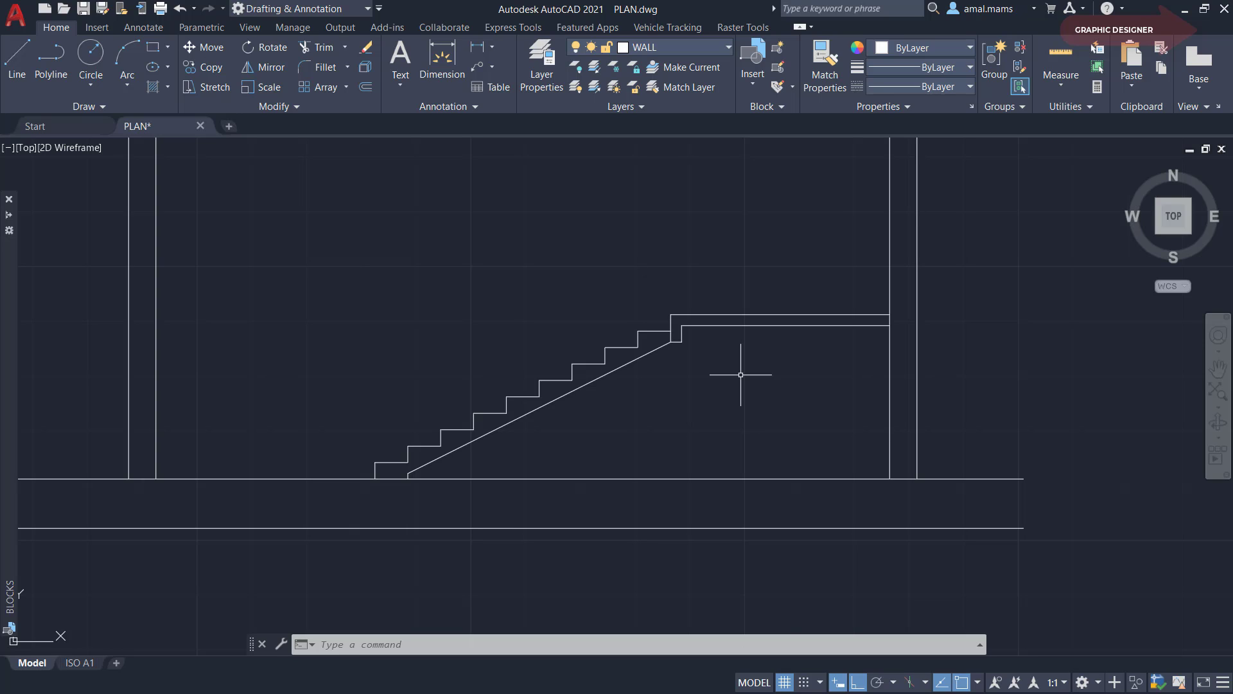
middle_click_drag(579, 397, 591, 426)
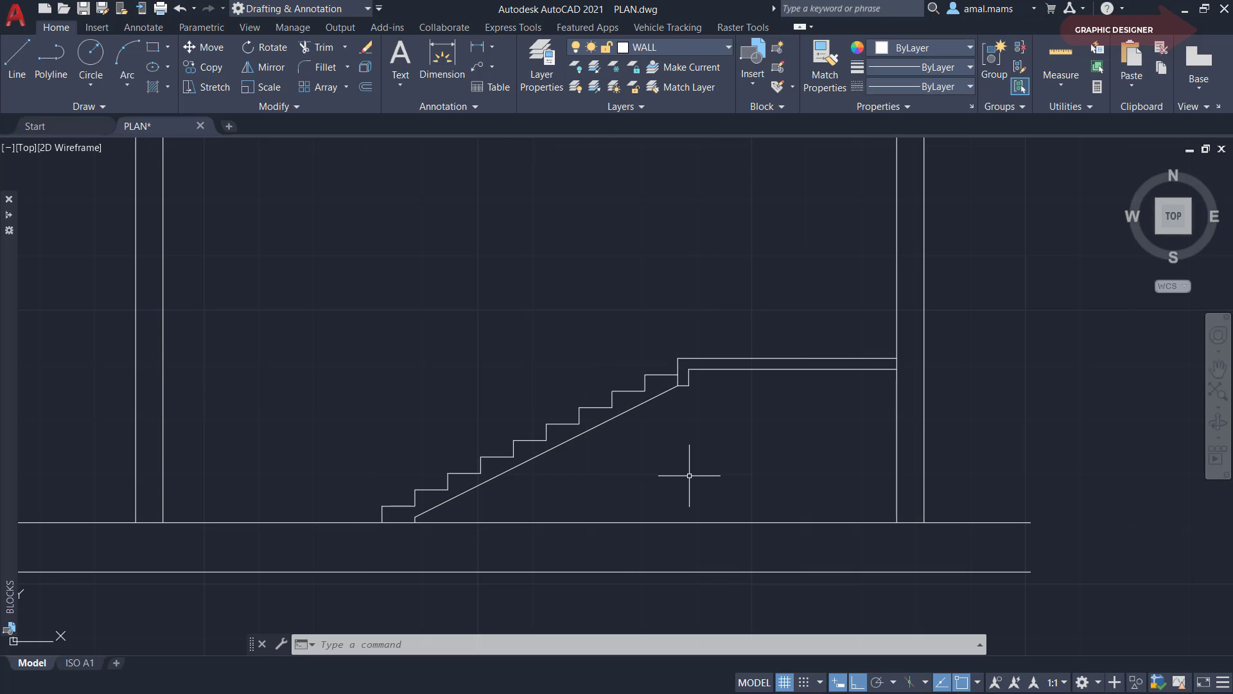
type("mi")
key("Return")
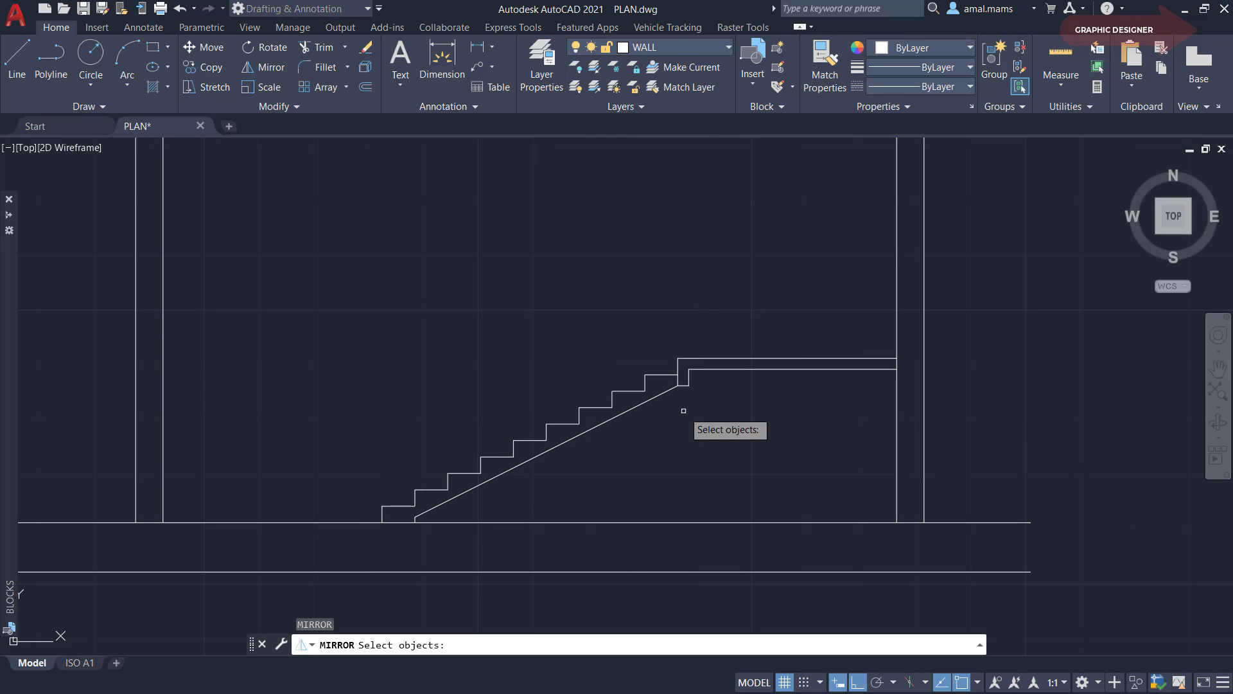
left_click(679, 365)
left_click(655, 364)
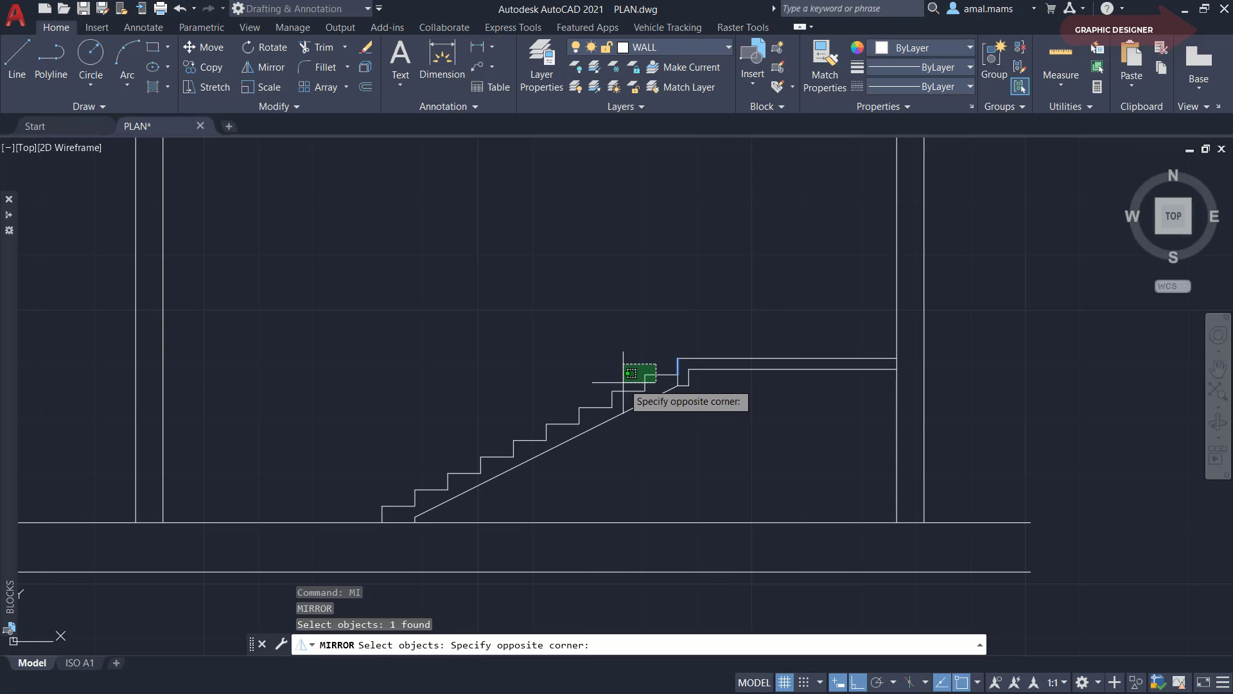
left_click(609, 384)
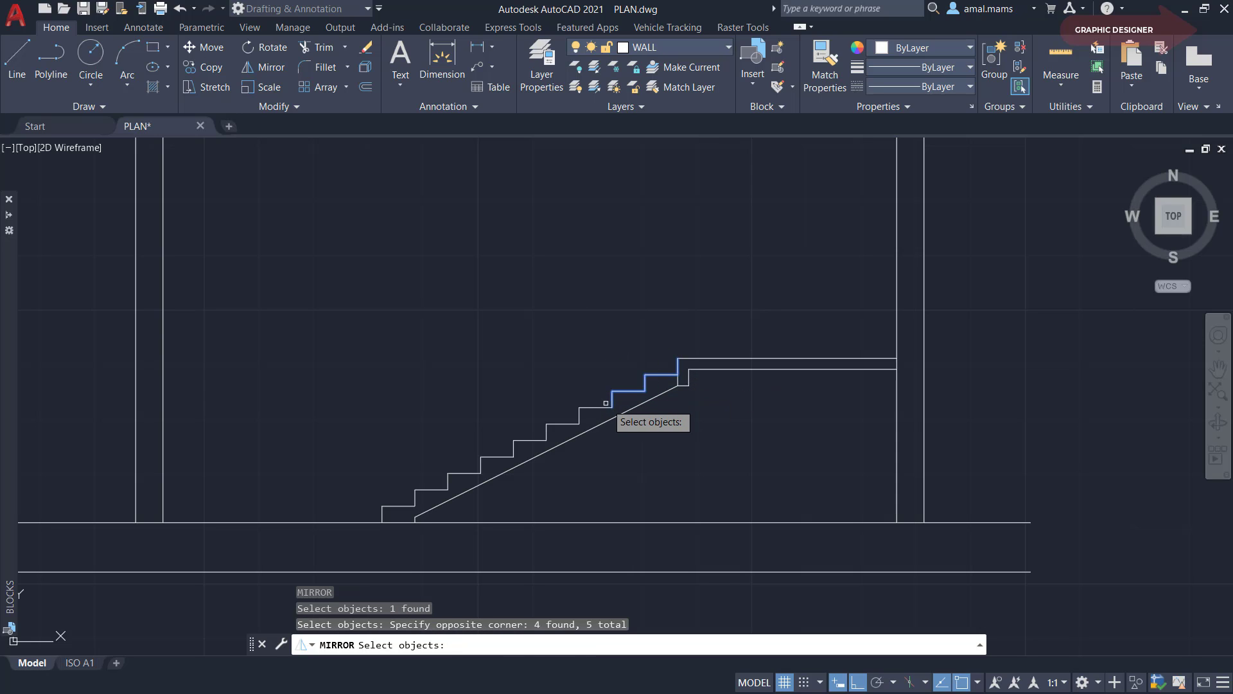
left_click(563, 420)
left_click(562, 419)
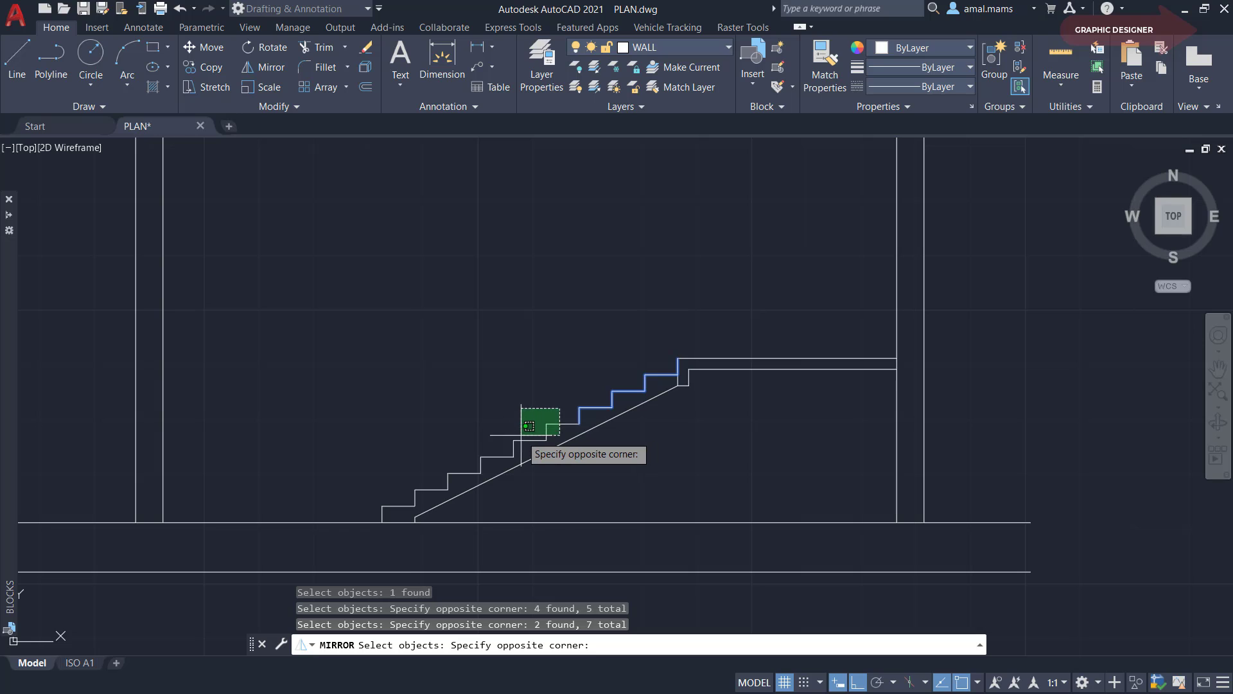
left_click(528, 424)
left_click(496, 454)
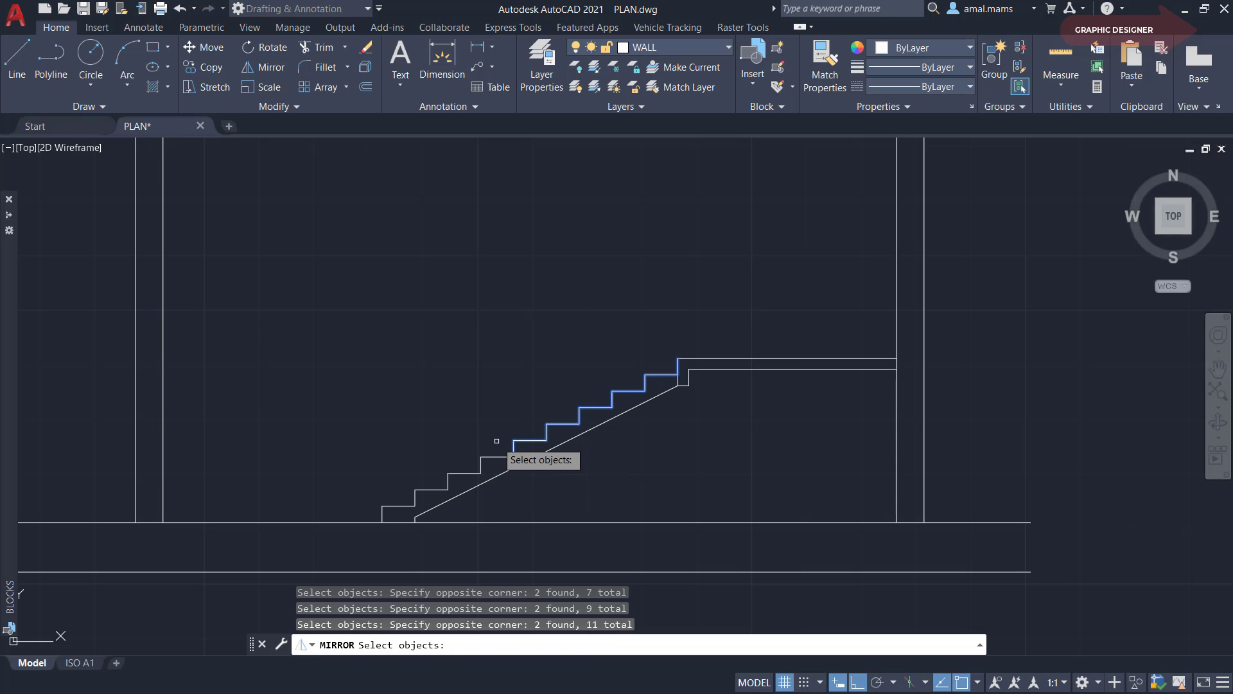
left_click(496, 441)
left_click(469, 467)
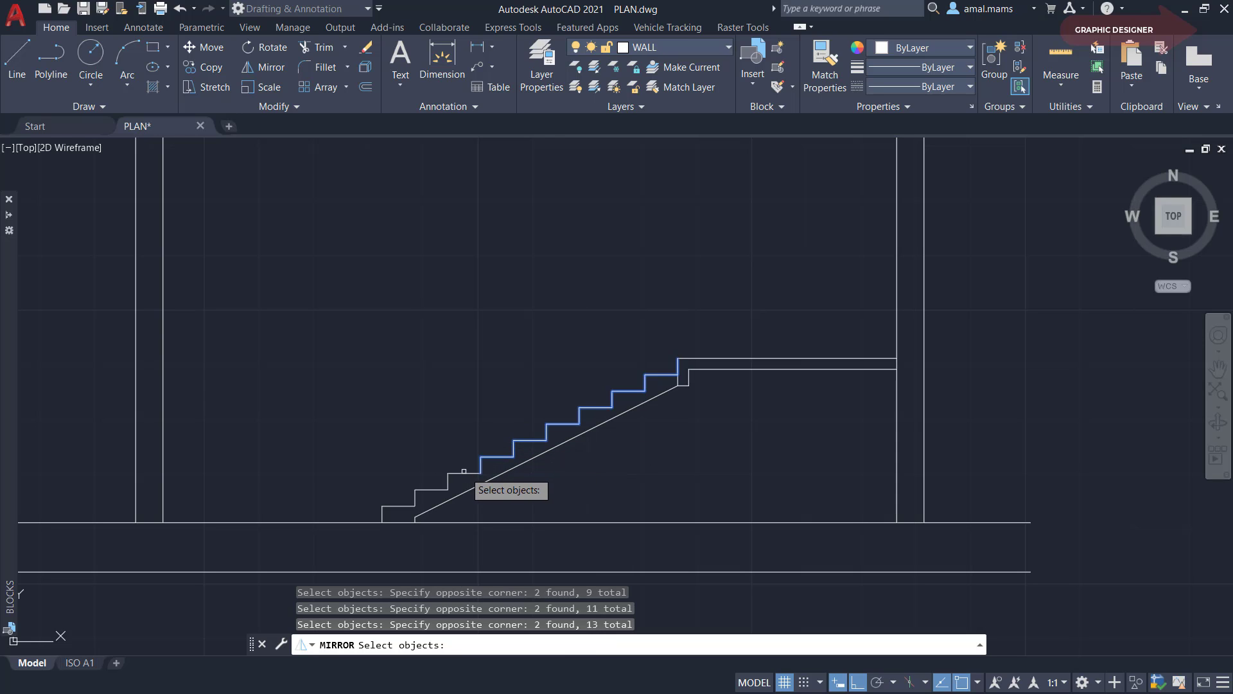
left_click(436, 489)
left_click(425, 483)
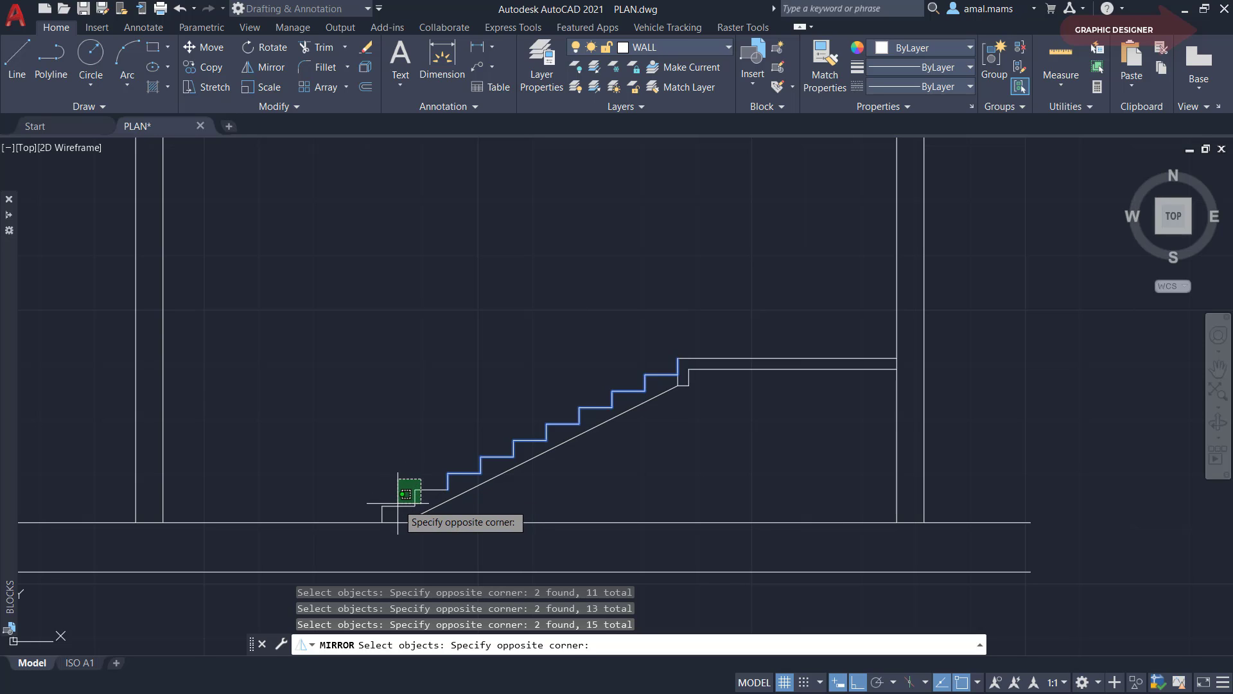
left_click(402, 504)
left_click(421, 470)
left_click(360, 531)
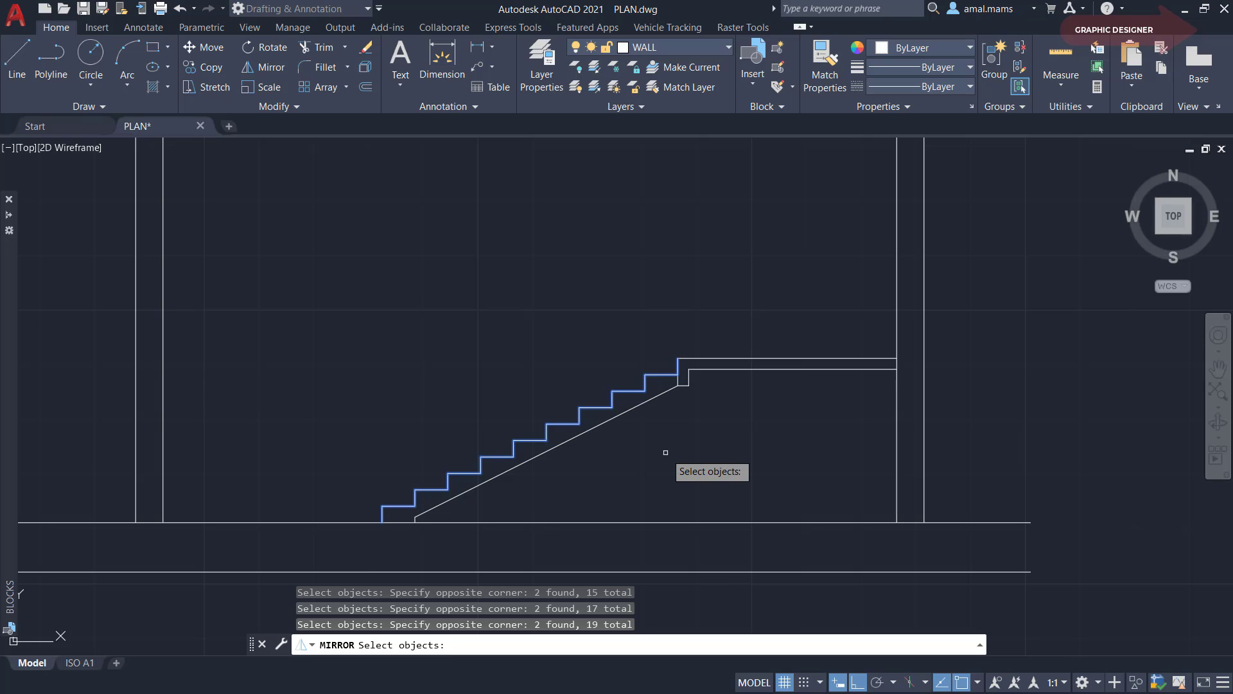
key("Return")
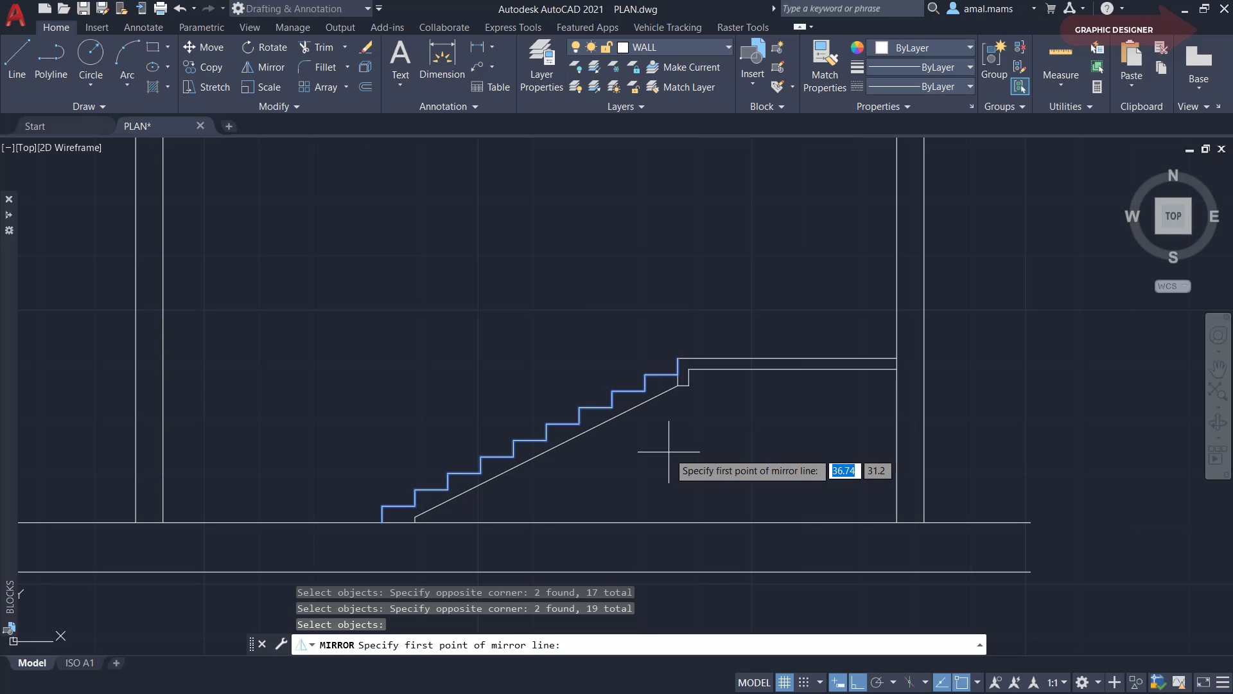
Mirror the steps about a horizontal axis at landing level, keeping the original flight
left_click(679, 358)
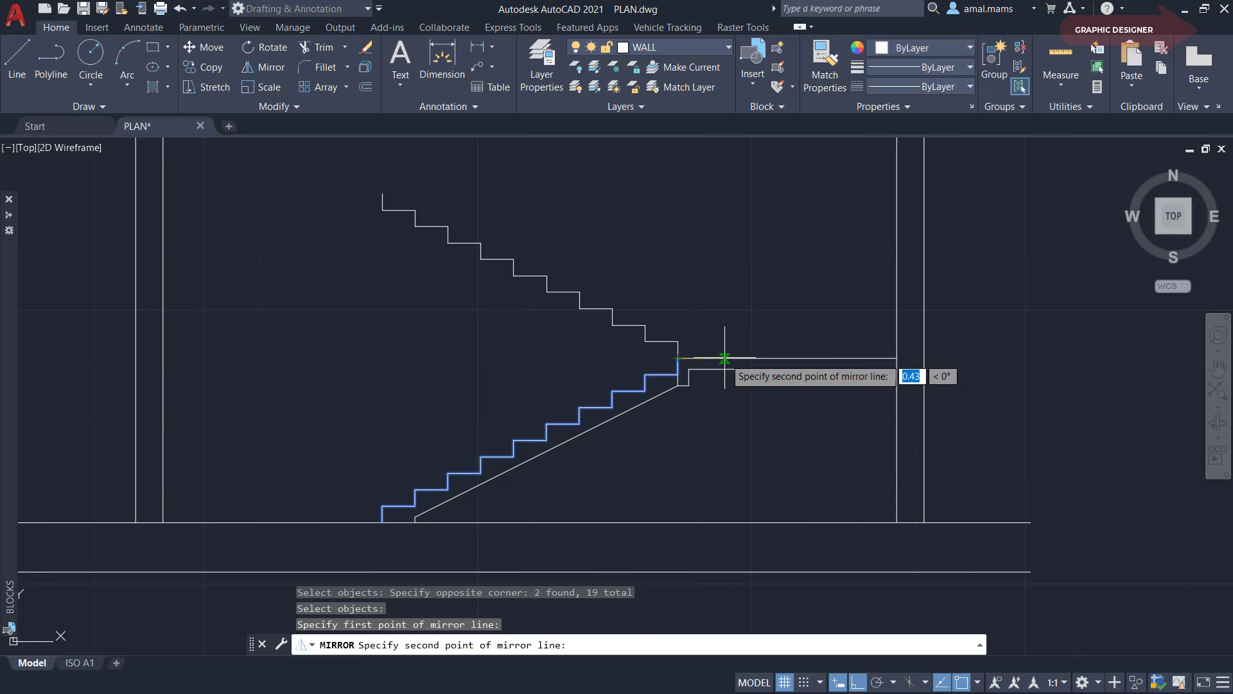
left_click(897, 357)
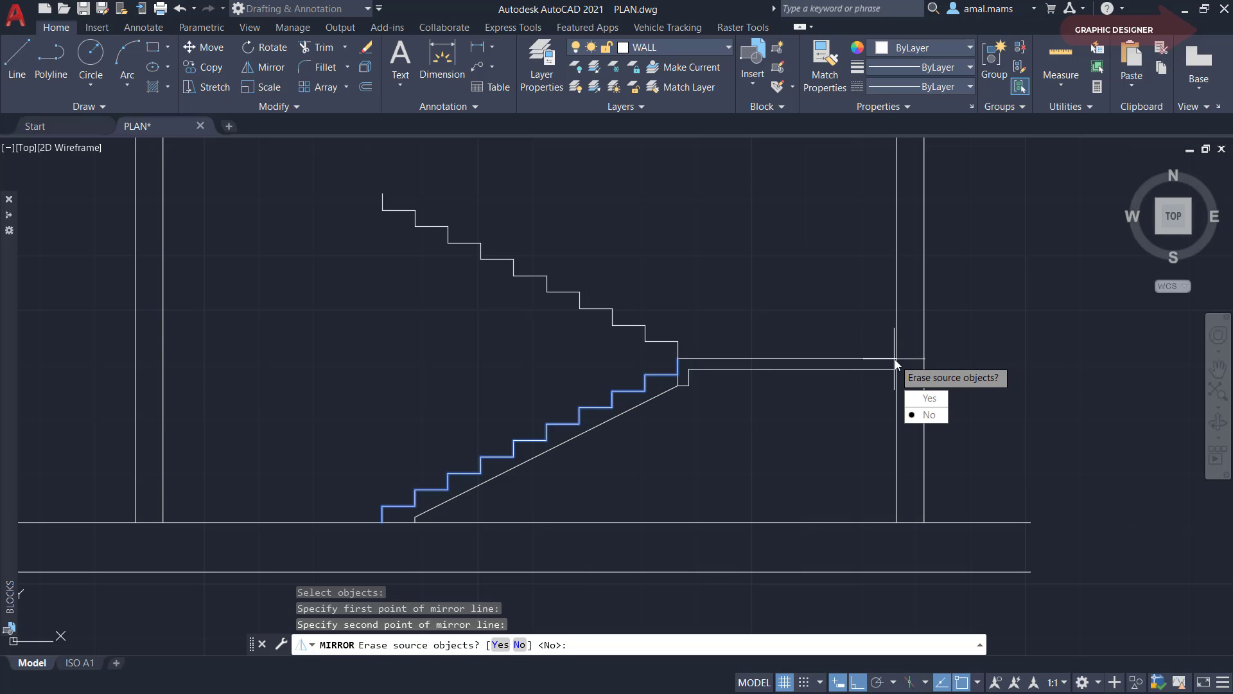
left_click(937, 416)
scroll(646, 318, "down", 2)
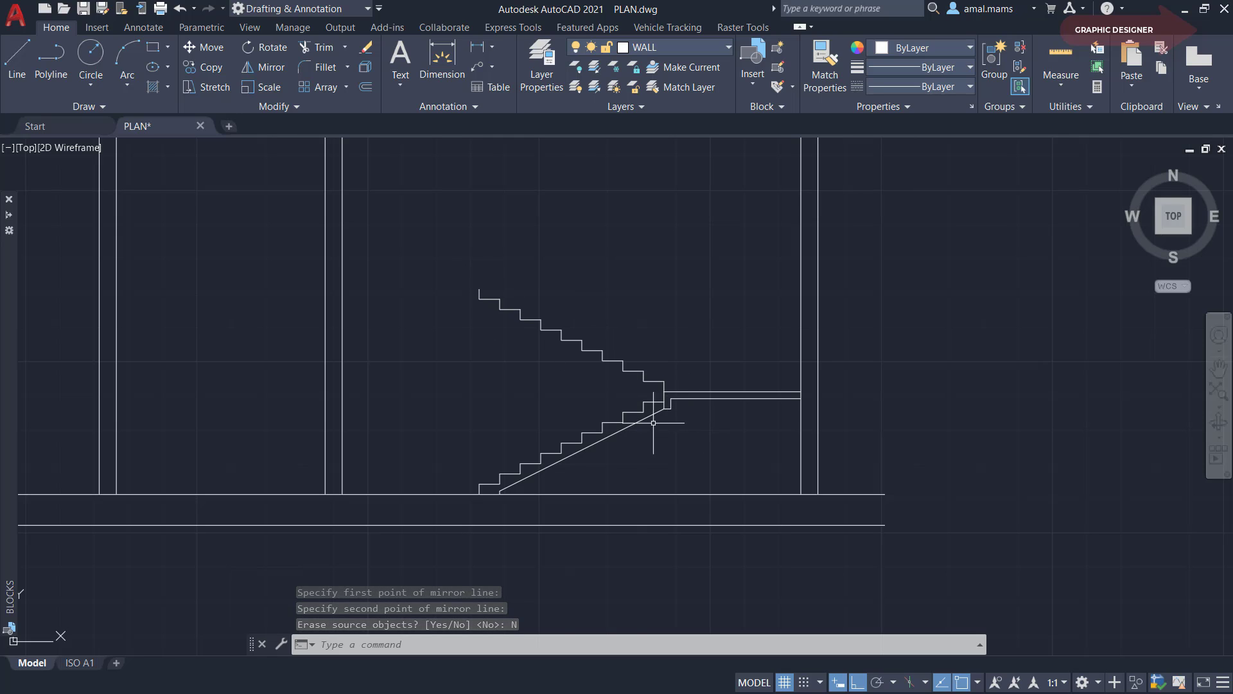
Draw a line from the upper flight's top end left to the wall
key("l")
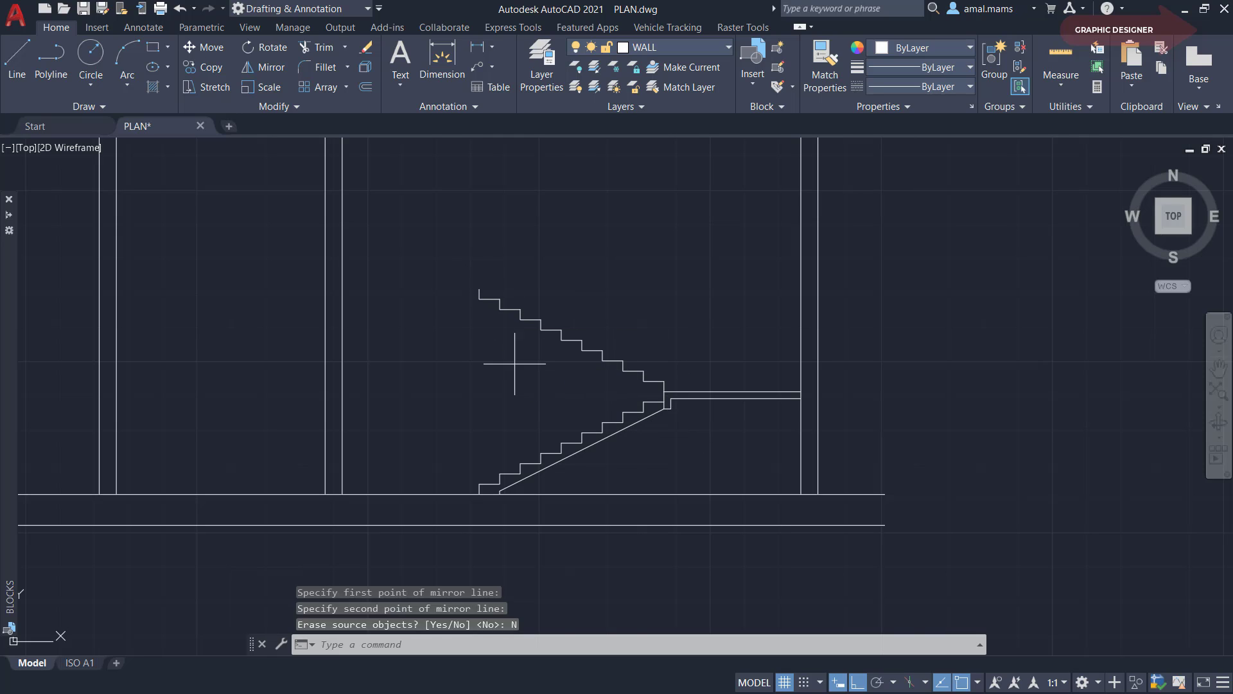
key("Return")
left_click(479, 289)
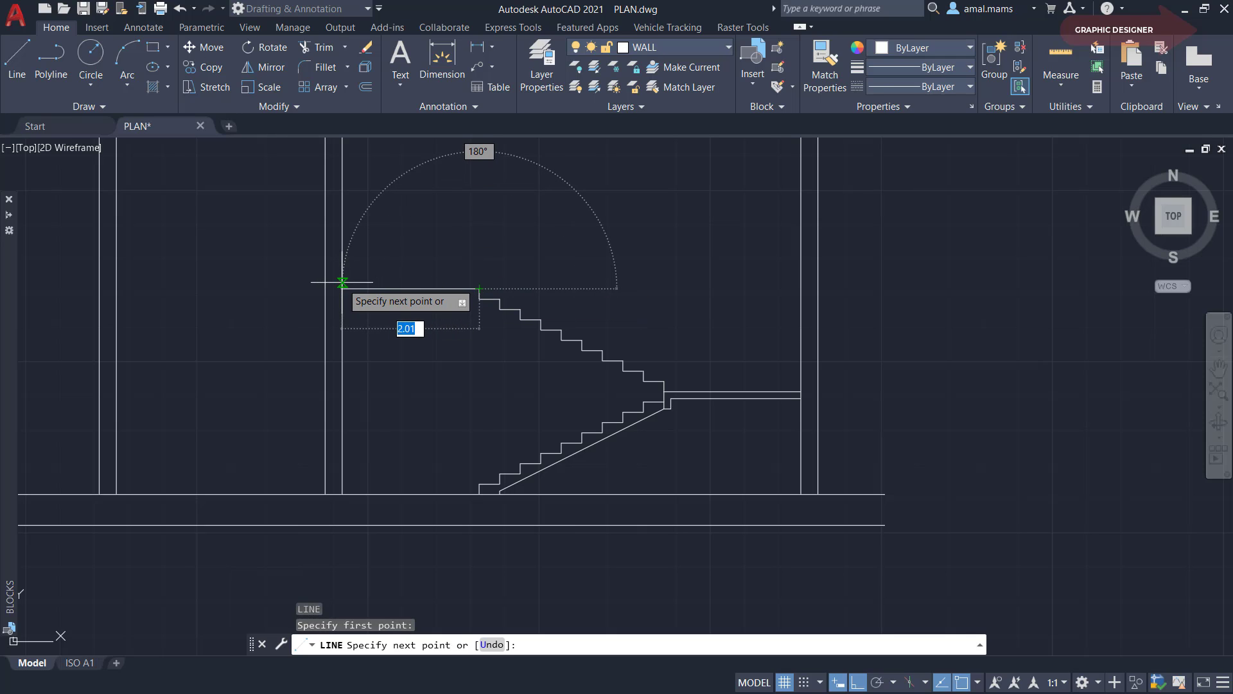
left_click(343, 282)
key("Escape")
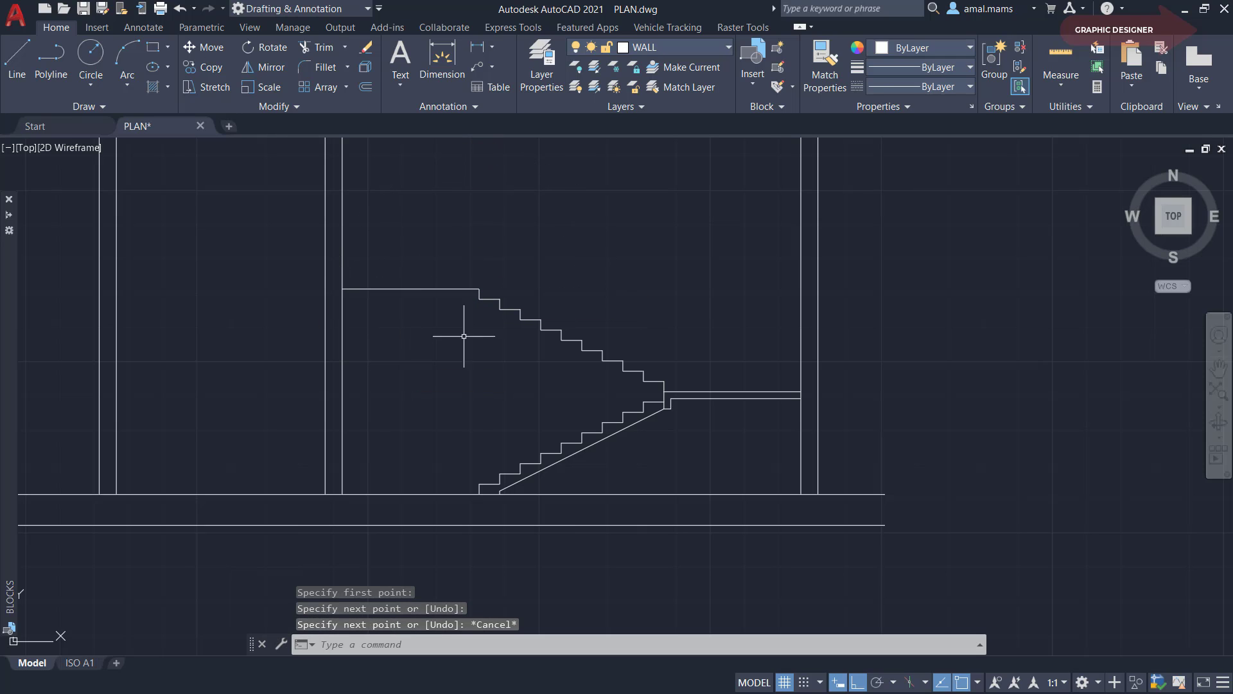
scroll(482, 350, "up", 1)
scroll(510, 372, "up", 1)
middle_click_drag(581, 392, 644, 310)
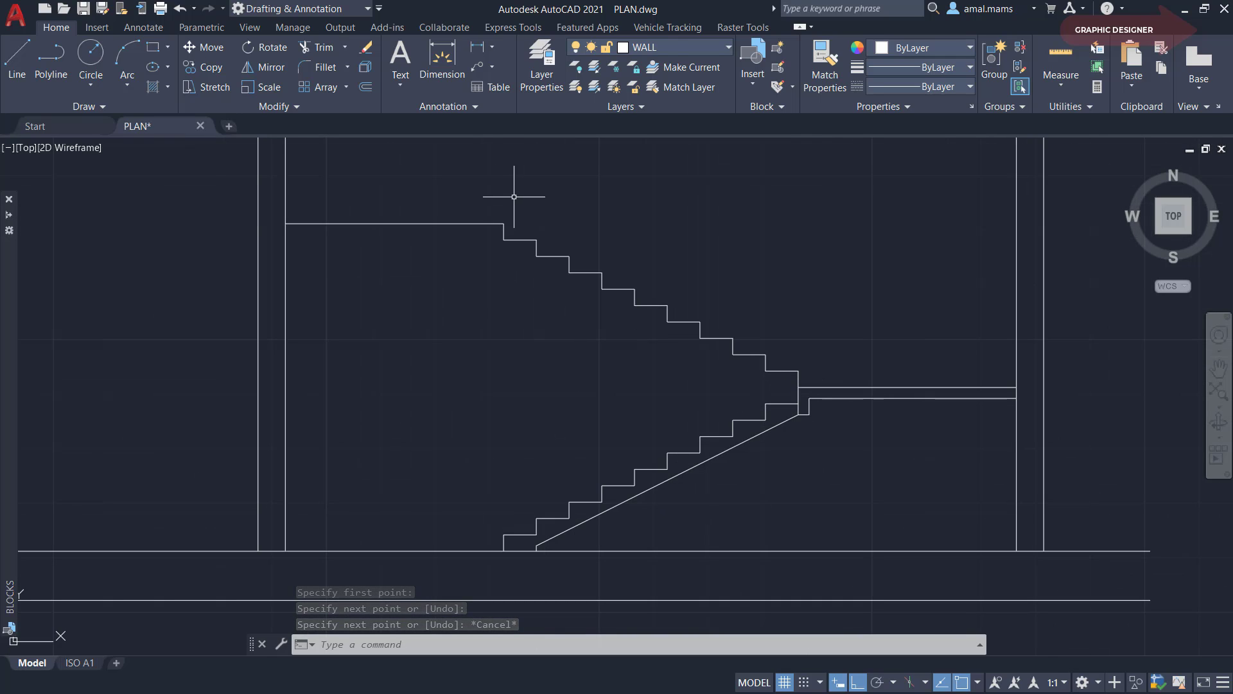
middle_click_drag(527, 208, 526, 277)
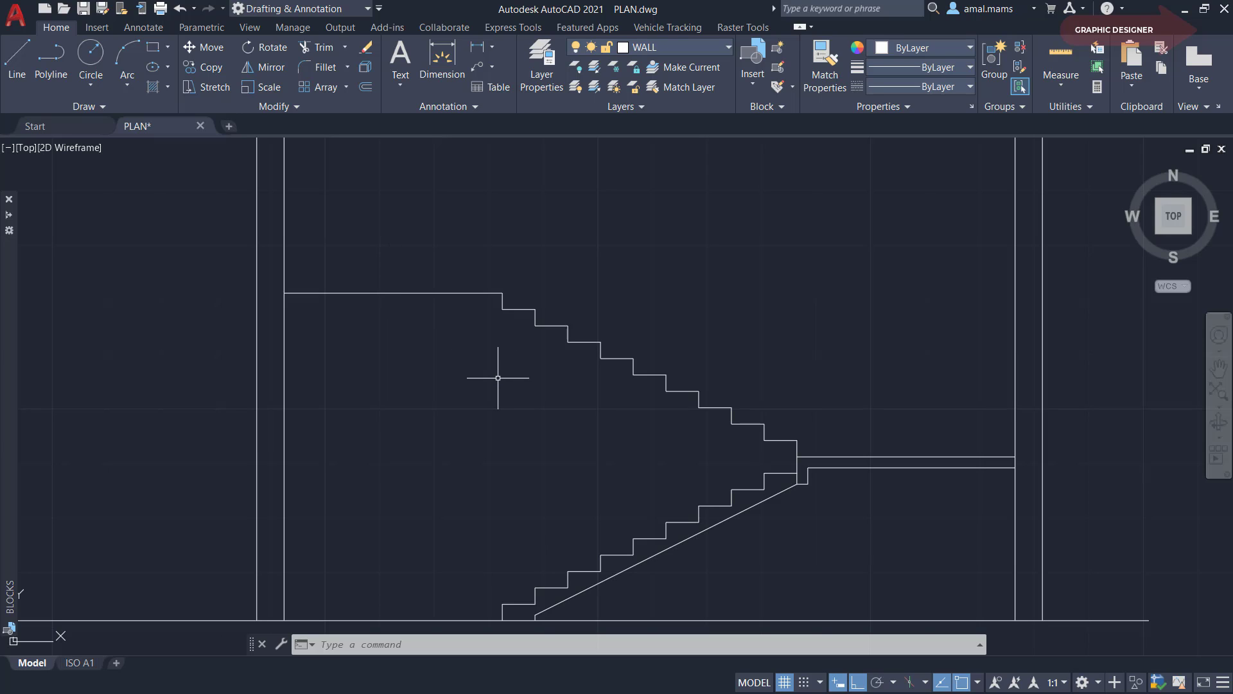
Draw a 0.1 segment from the landing's corner
key("l")
key("Return")
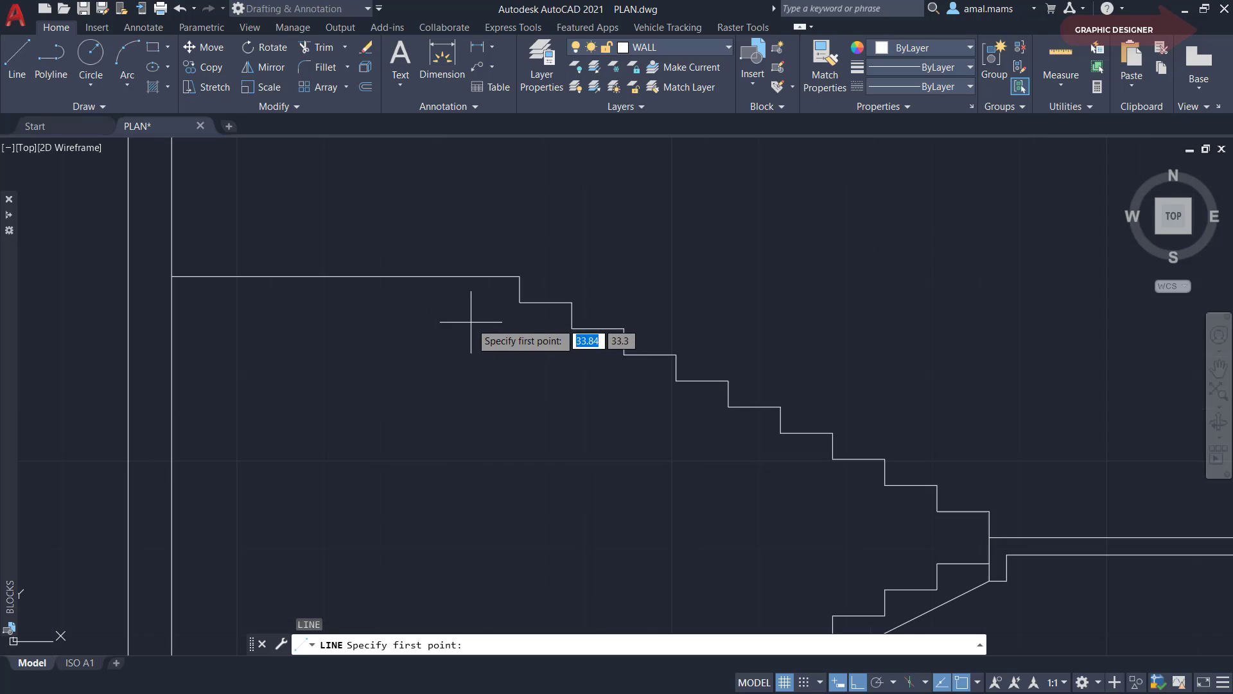
scroll(475, 321, "up", 2)
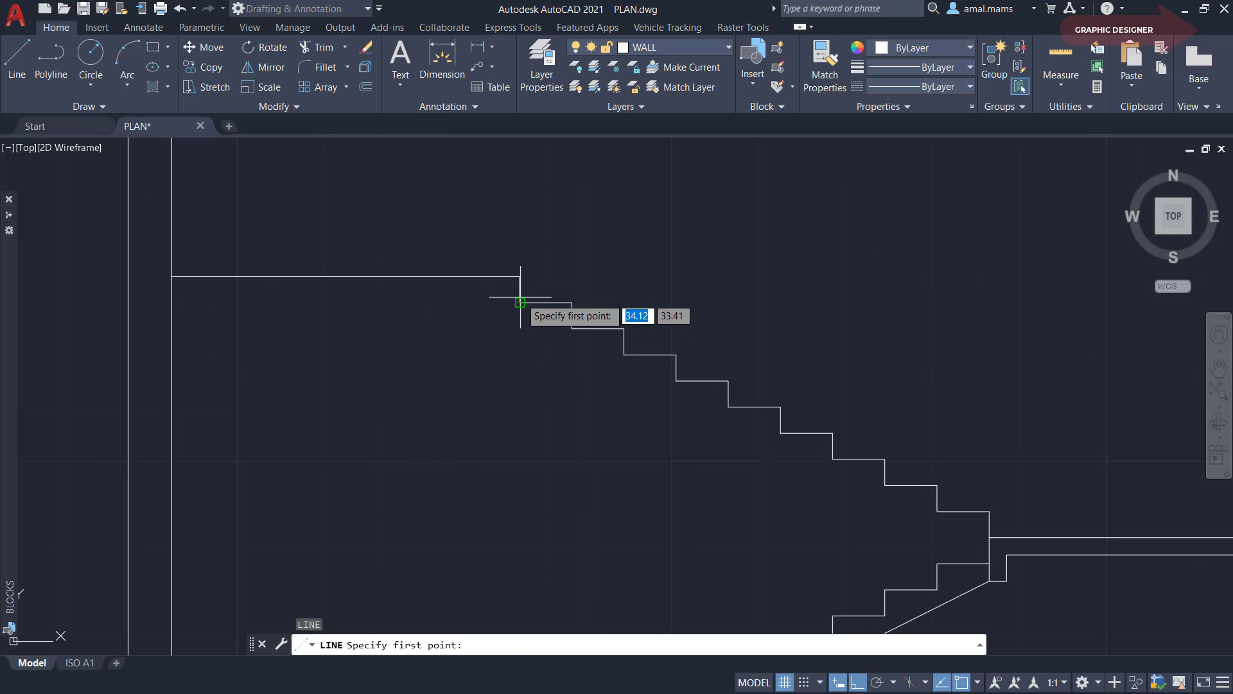
left_click(518, 301)
key("BackSpace")
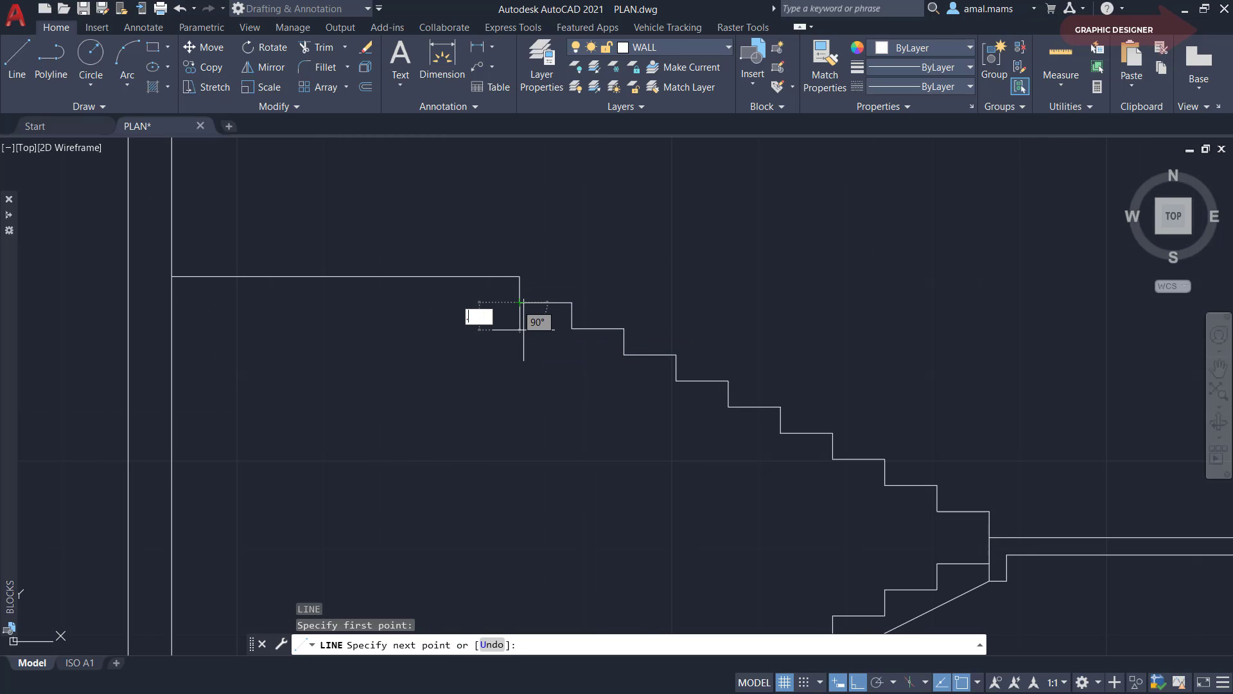
type(".1")
key("Return")
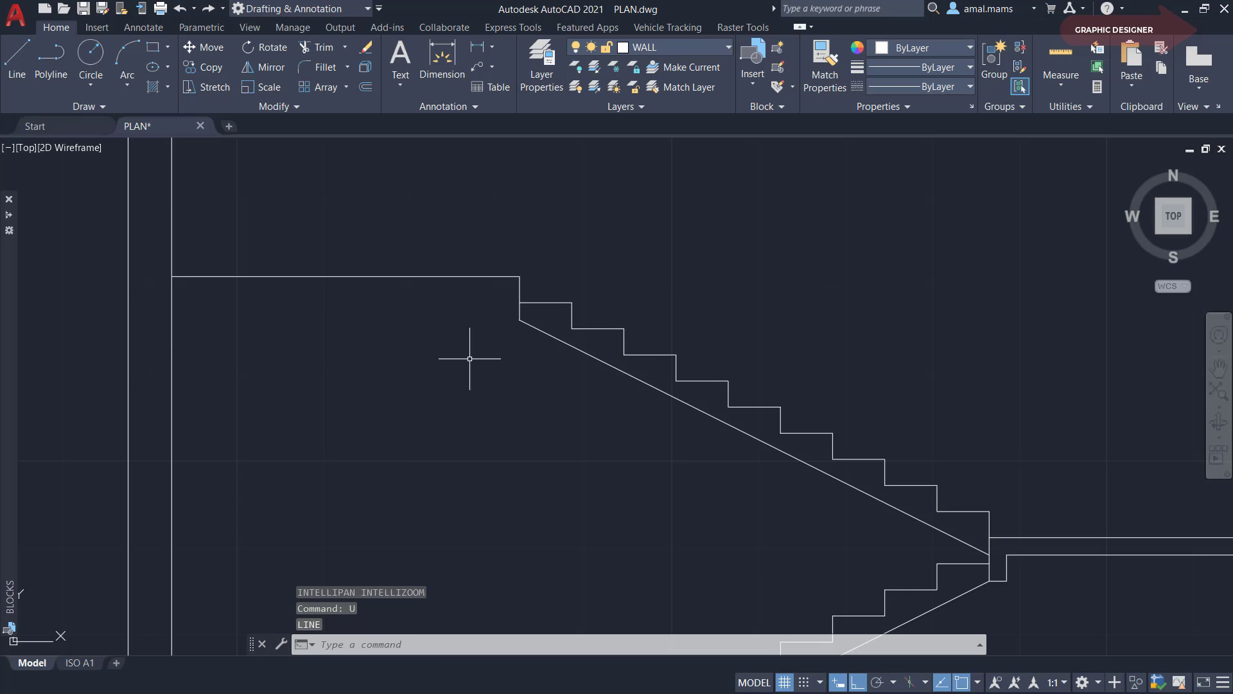
Offset the top landing line down below it, then undo the copy
type("o")
key("Return")
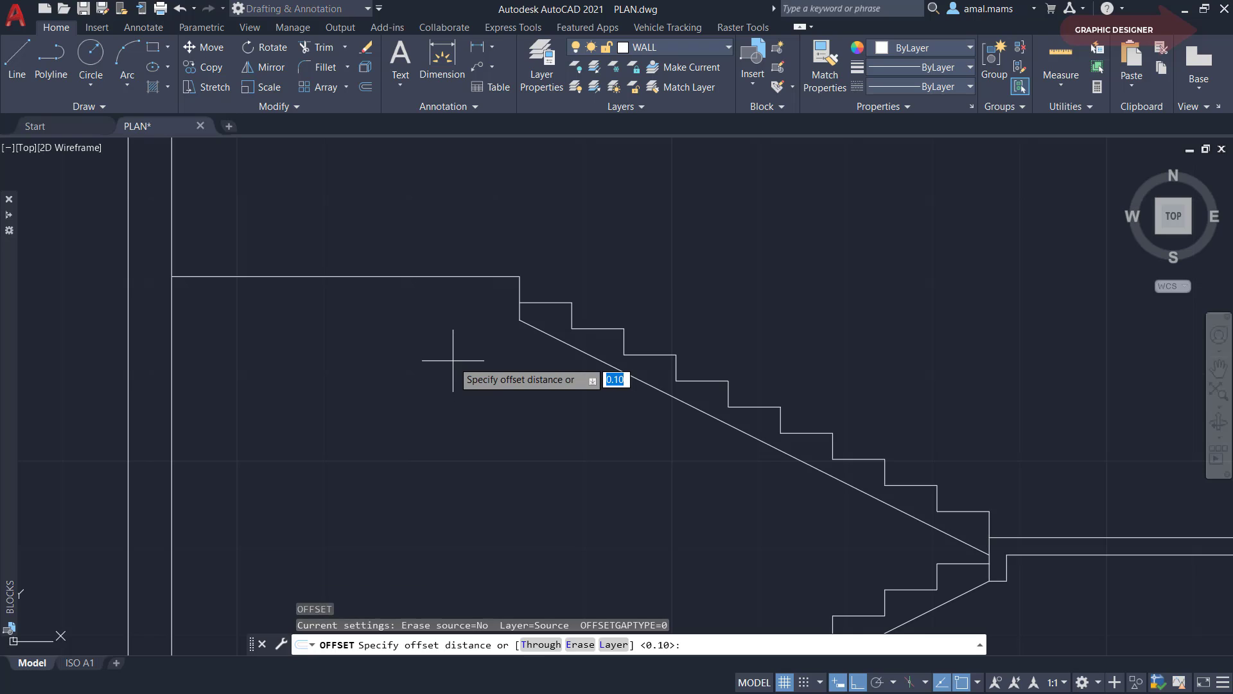
type("1")
key("Return")
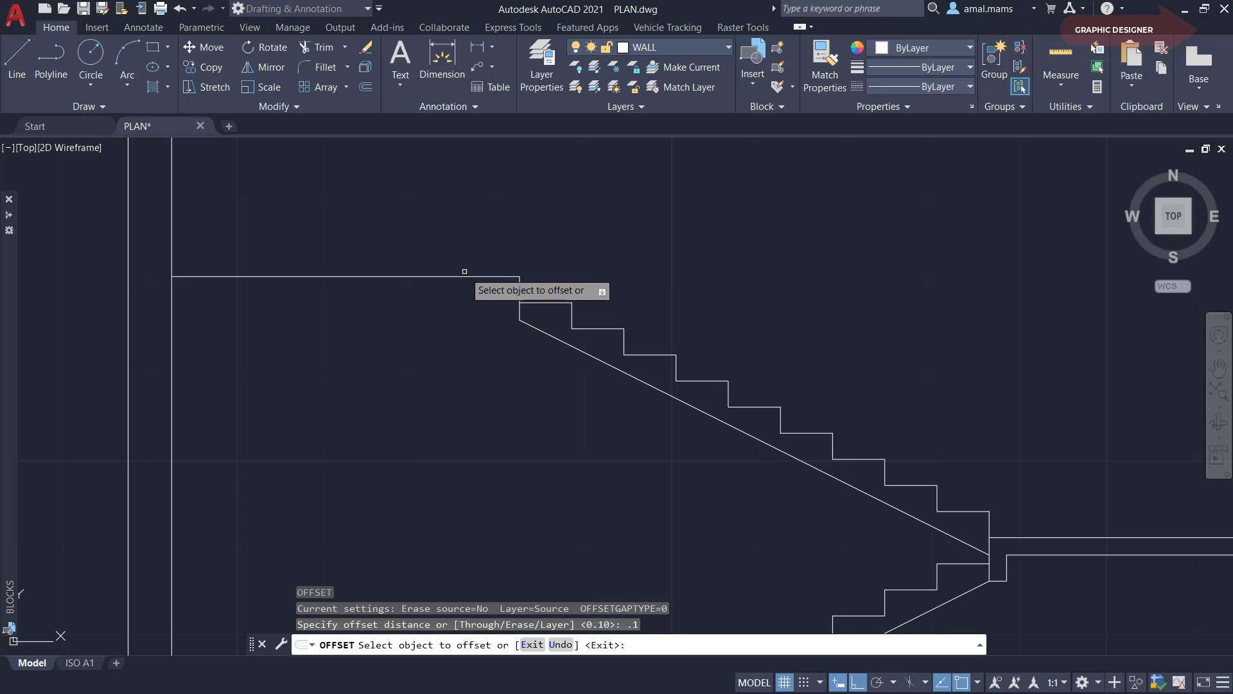
left_click(464, 277)
left_click(469, 325)
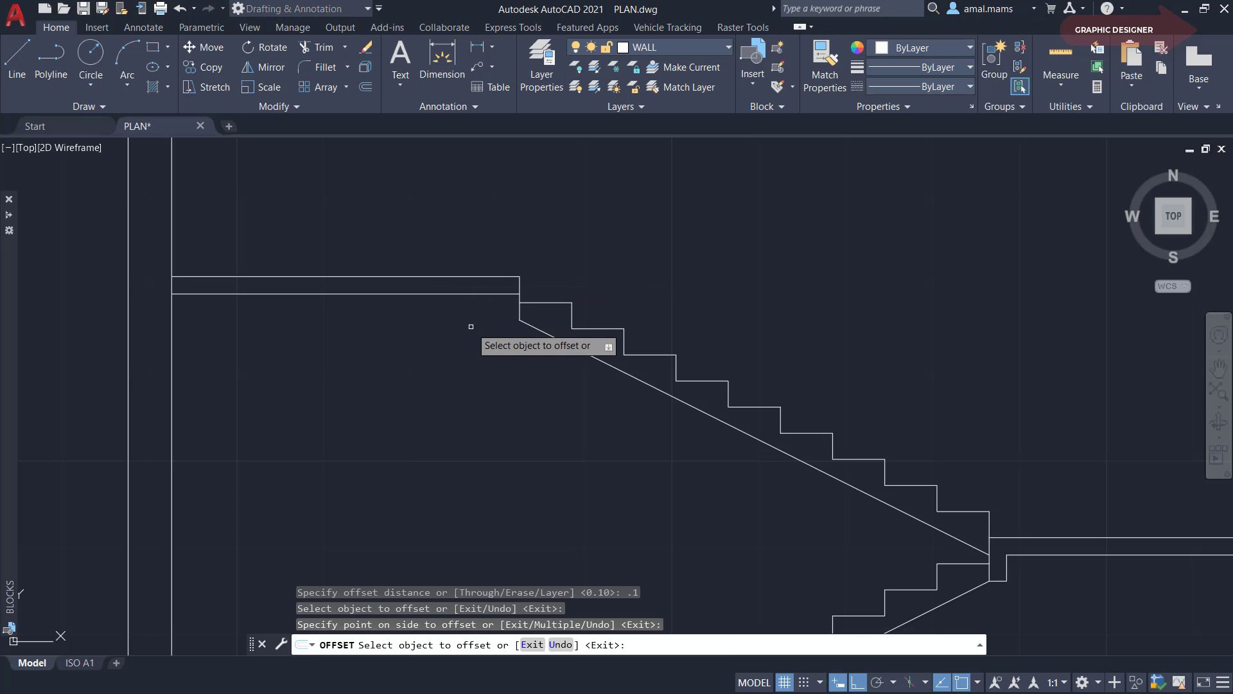
right_click(472, 334)
left_click(486, 343)
type("u")
key("Return")
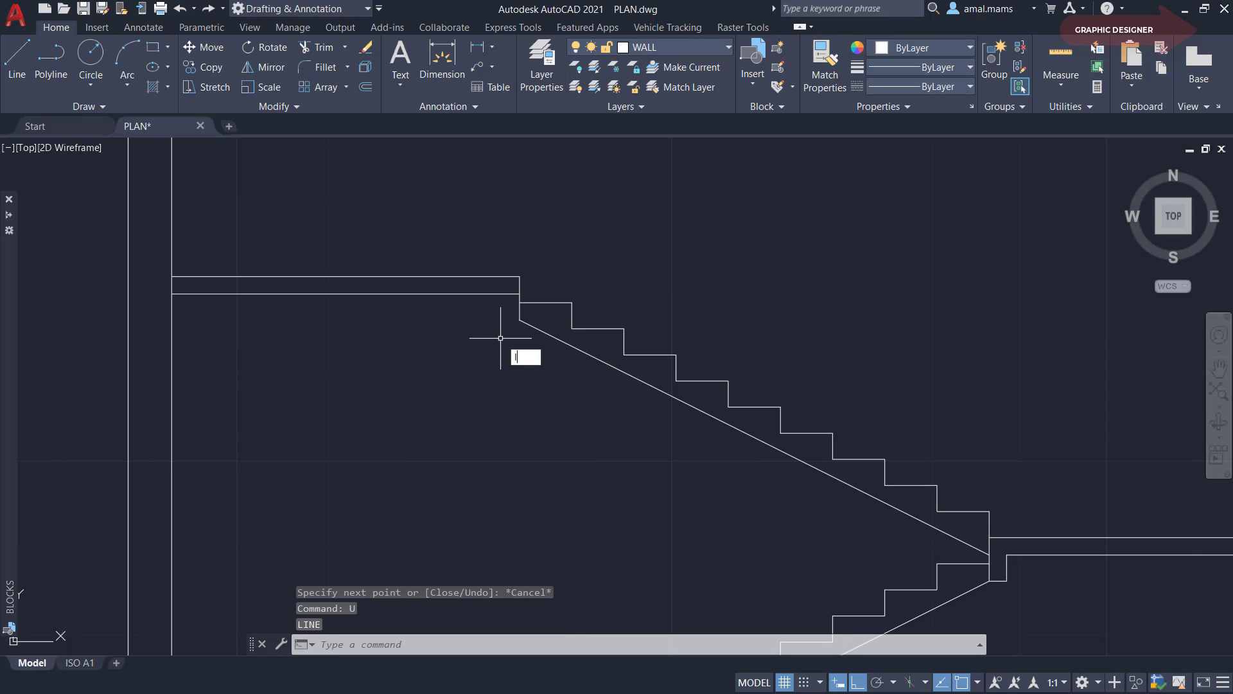
Draw a 0.1 line from the underside corner, closing up to the lower landing line
key("Return")
left_click(520, 320)
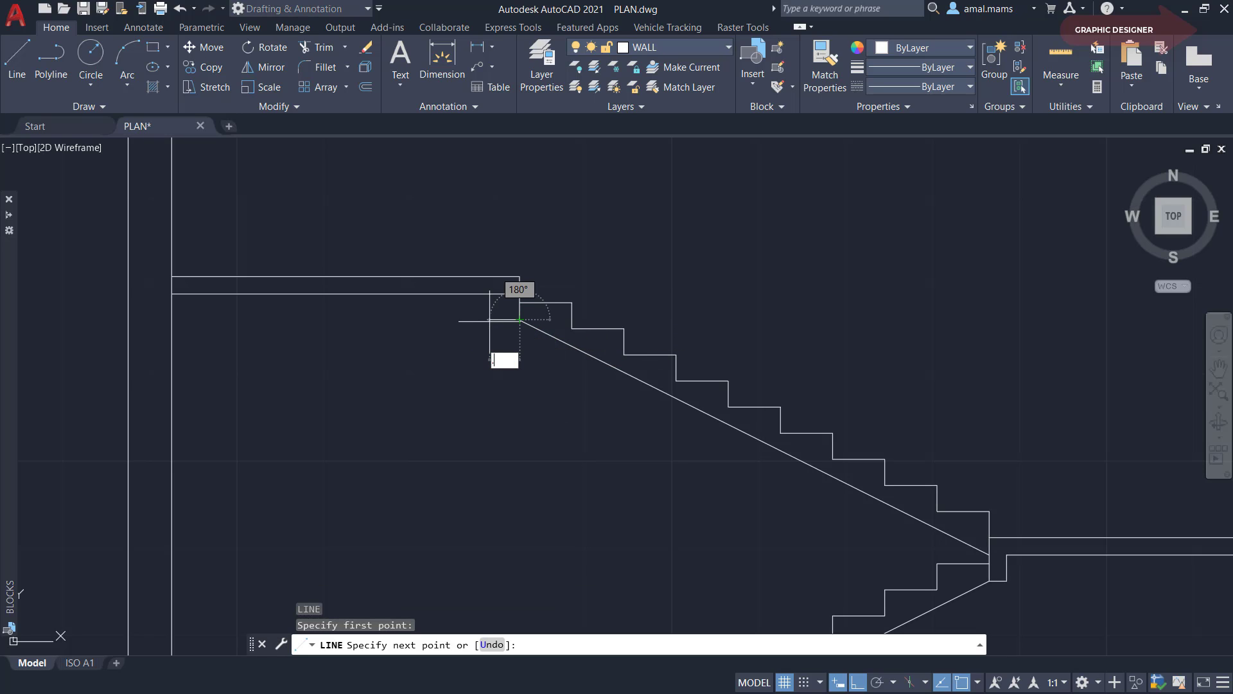
type(".1")
key("Return")
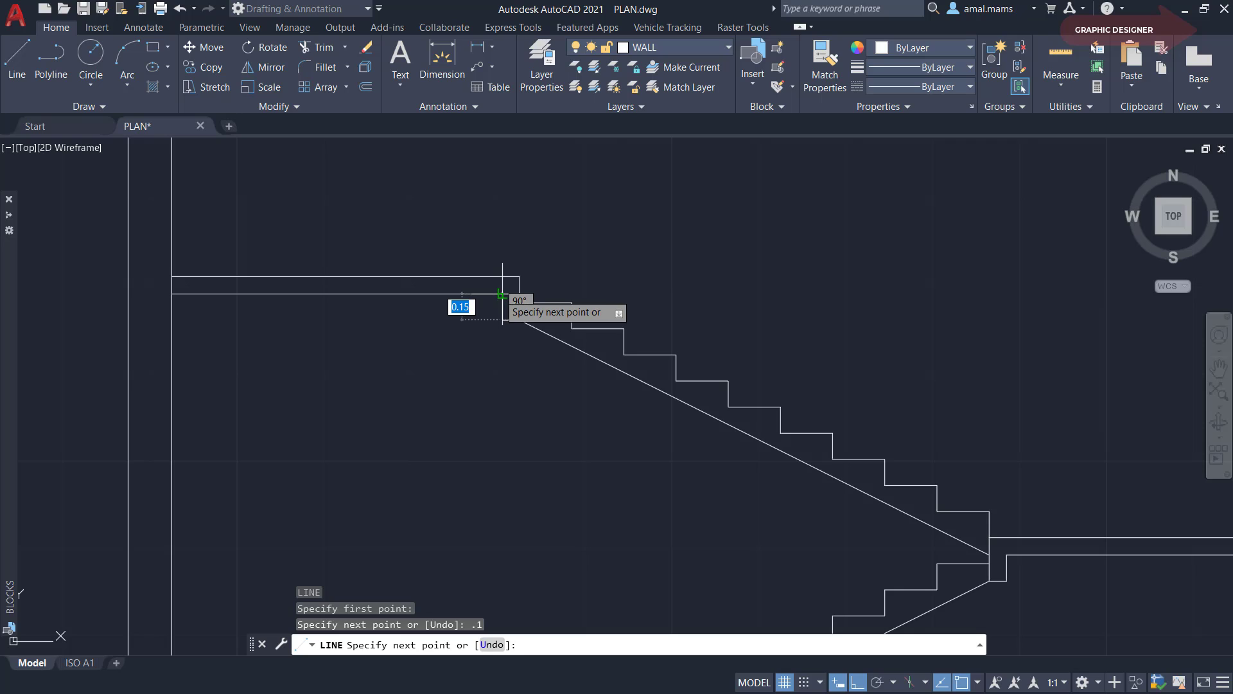
left_click(502, 293)
key("Escape")
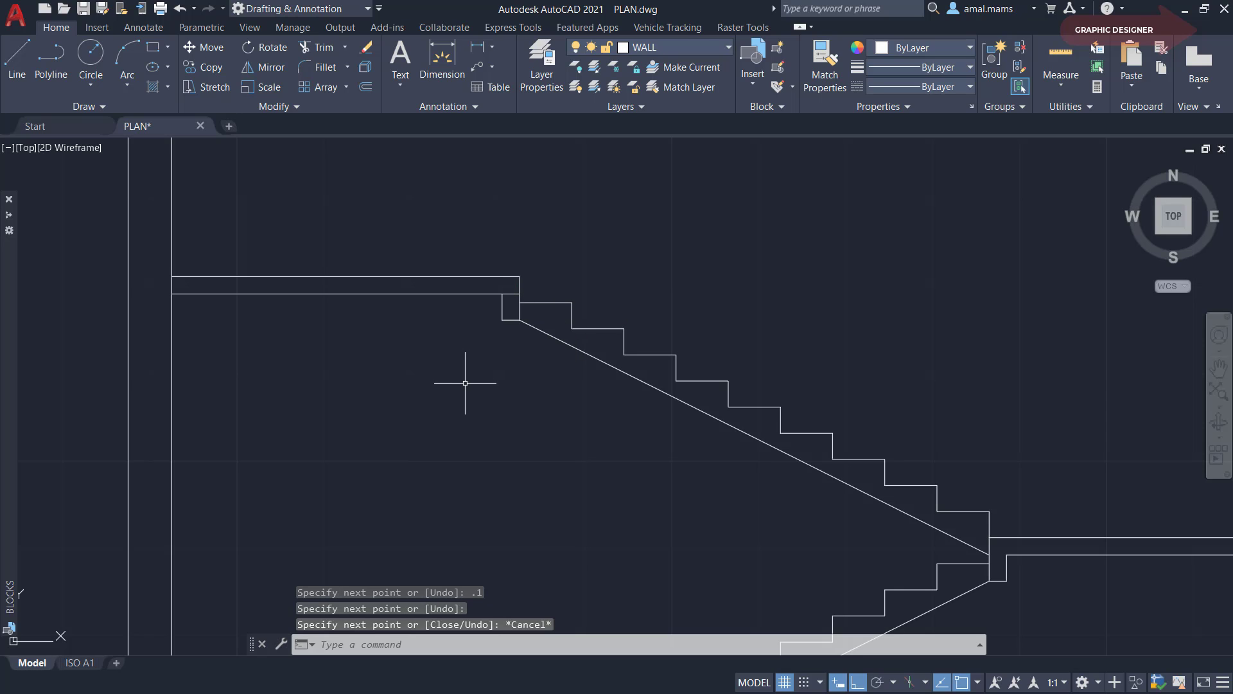
Fillet the lower landing line with the short vertical line to close the corner
type("f")
key("Return")
left_click(502, 306)
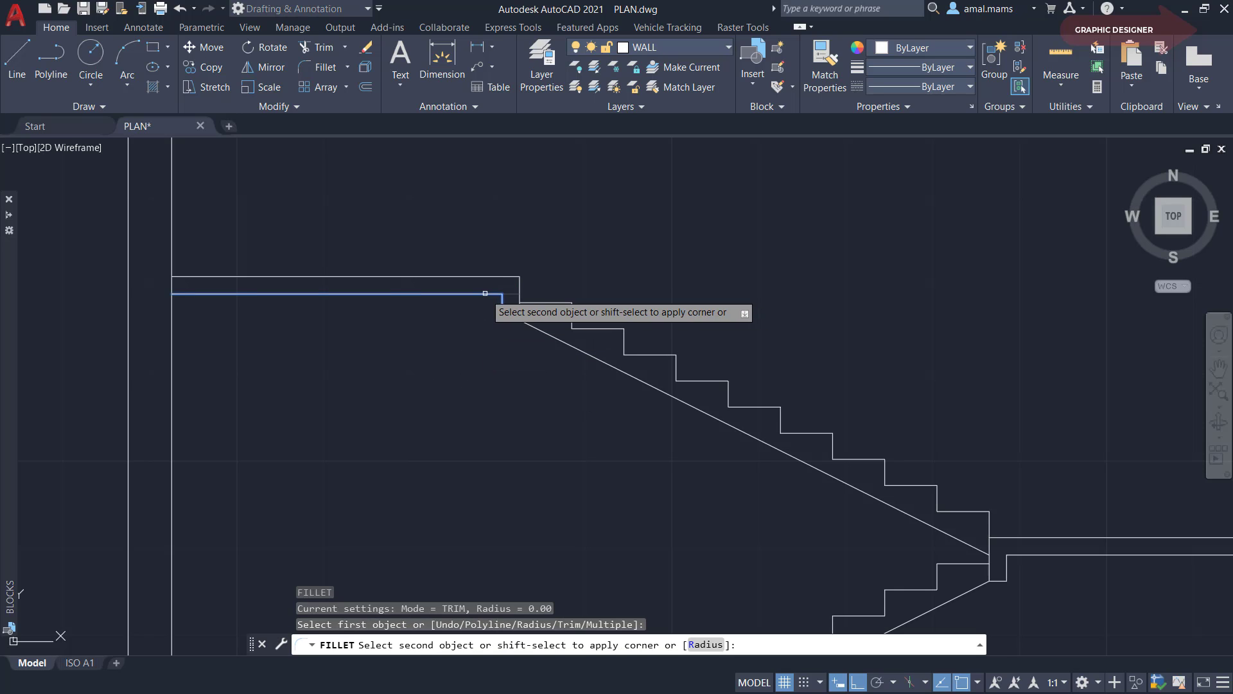
left_click(485, 294)
scroll(495, 385, "down", 1)
scroll(506, 399, "down", 2)
scroll(506, 399, "down", 1)
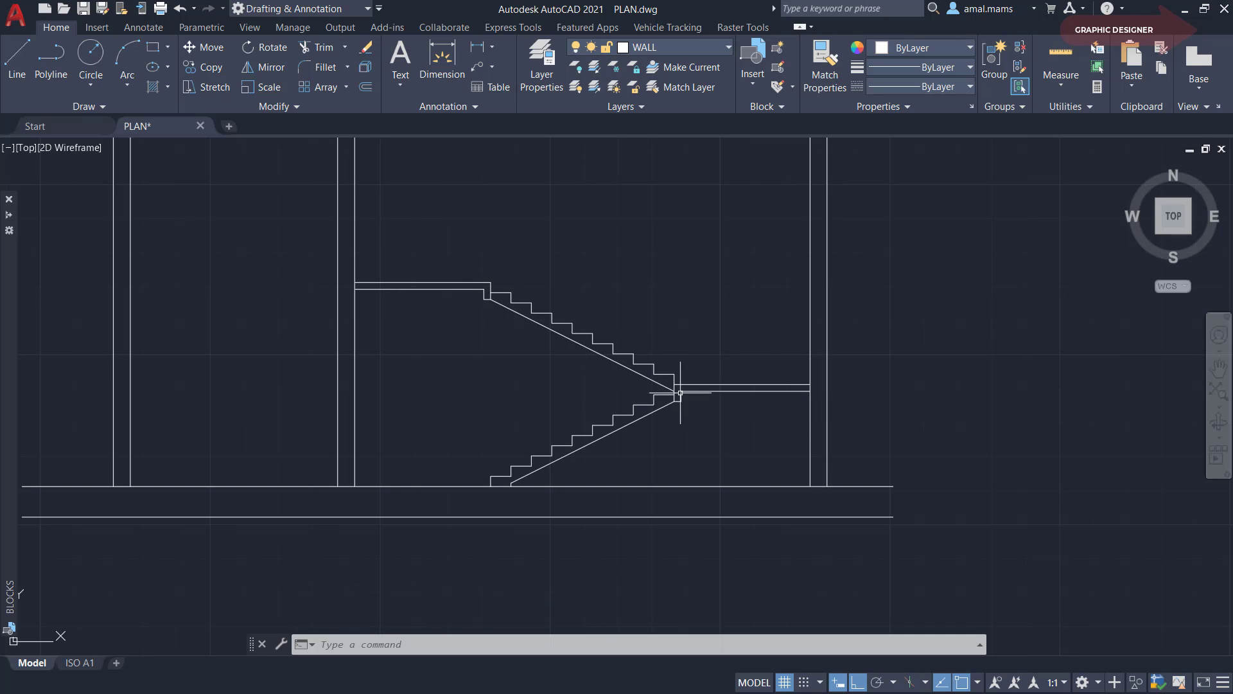
scroll(581, 405, "down", 1)
scroll(581, 404, "down", 1)
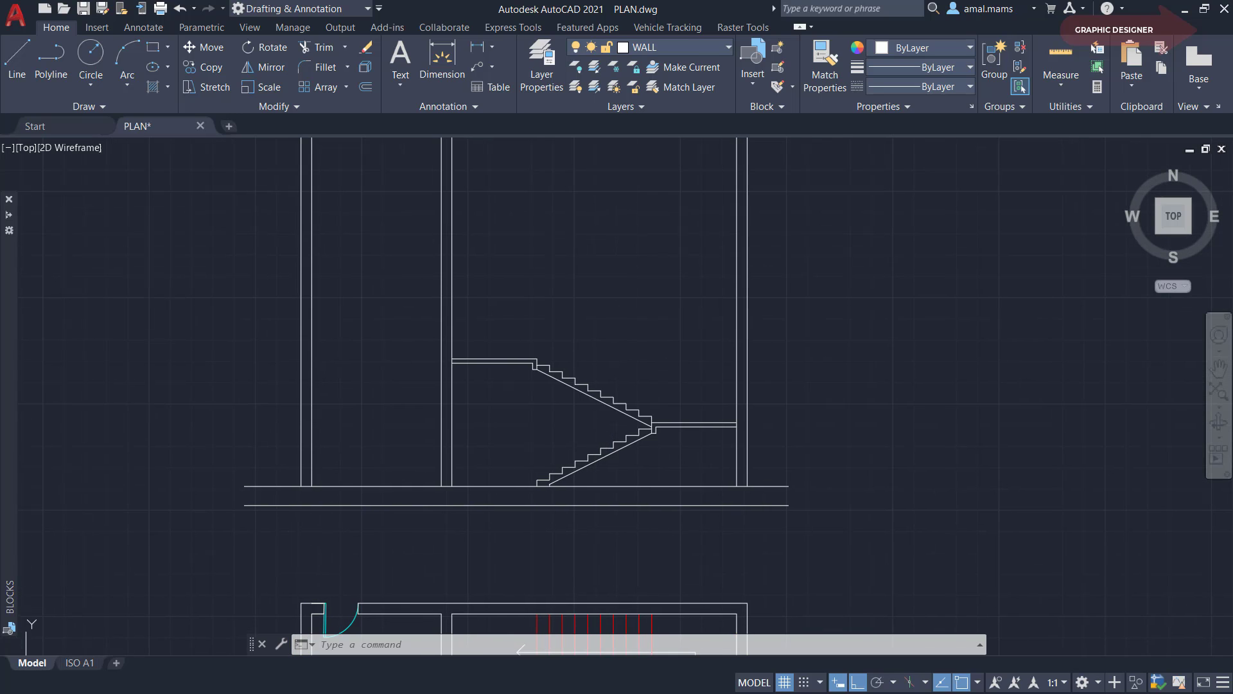
middle_click_drag(660, 401, 604, 332)
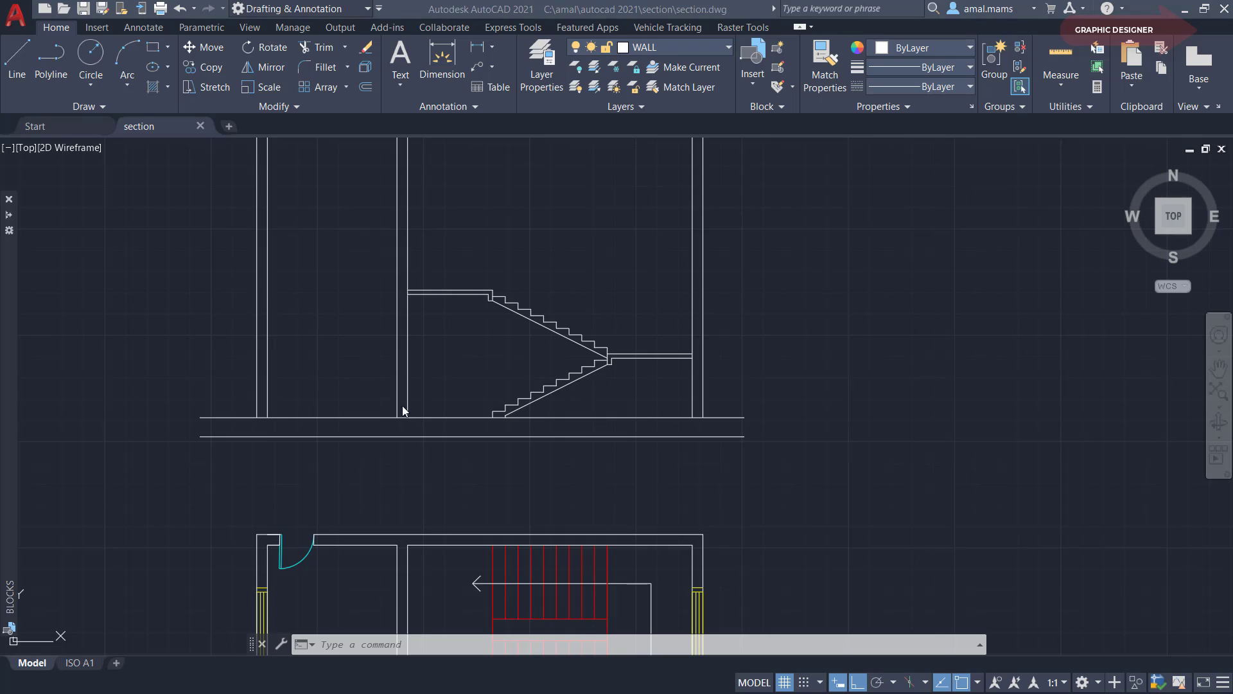
scroll(403, 411, "down", 1)
scroll(385, 489, "up", 2)
Project vertical construction lines up from both door jambs in the plan into the section
scroll(424, 497, "up", 1)
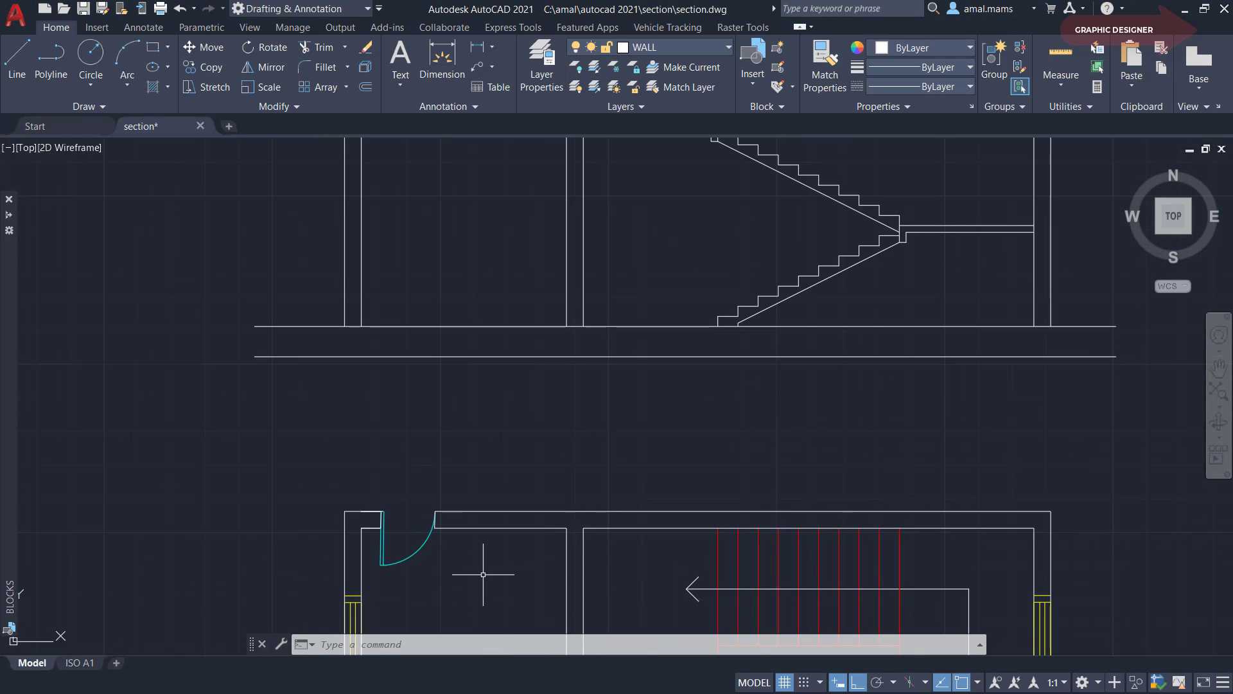
type("l")
key("Return")
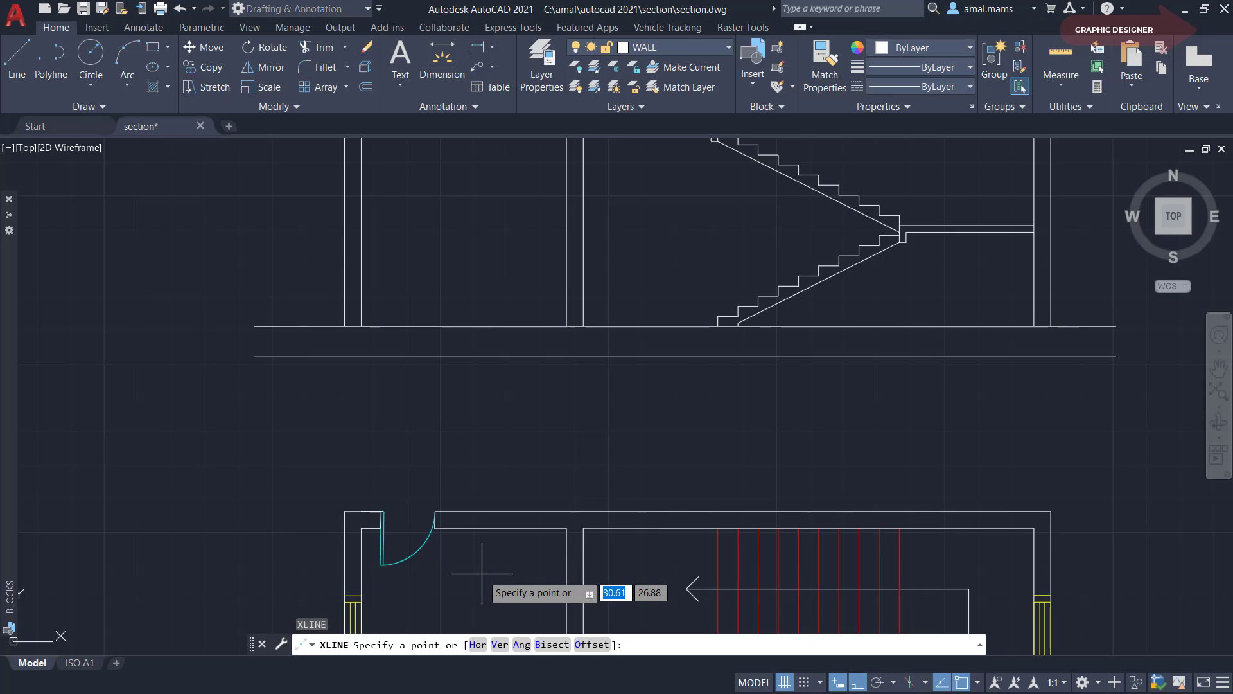
type("VER")
key("Return")
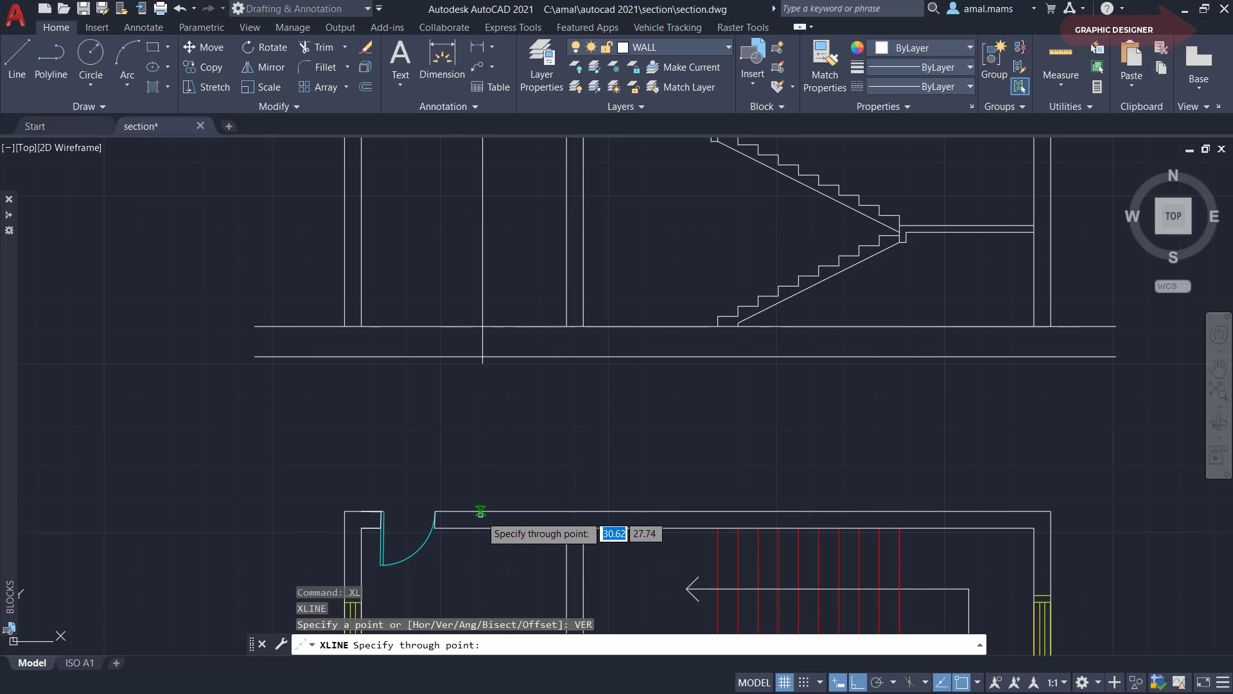
scroll(373, 509, "up", 3)
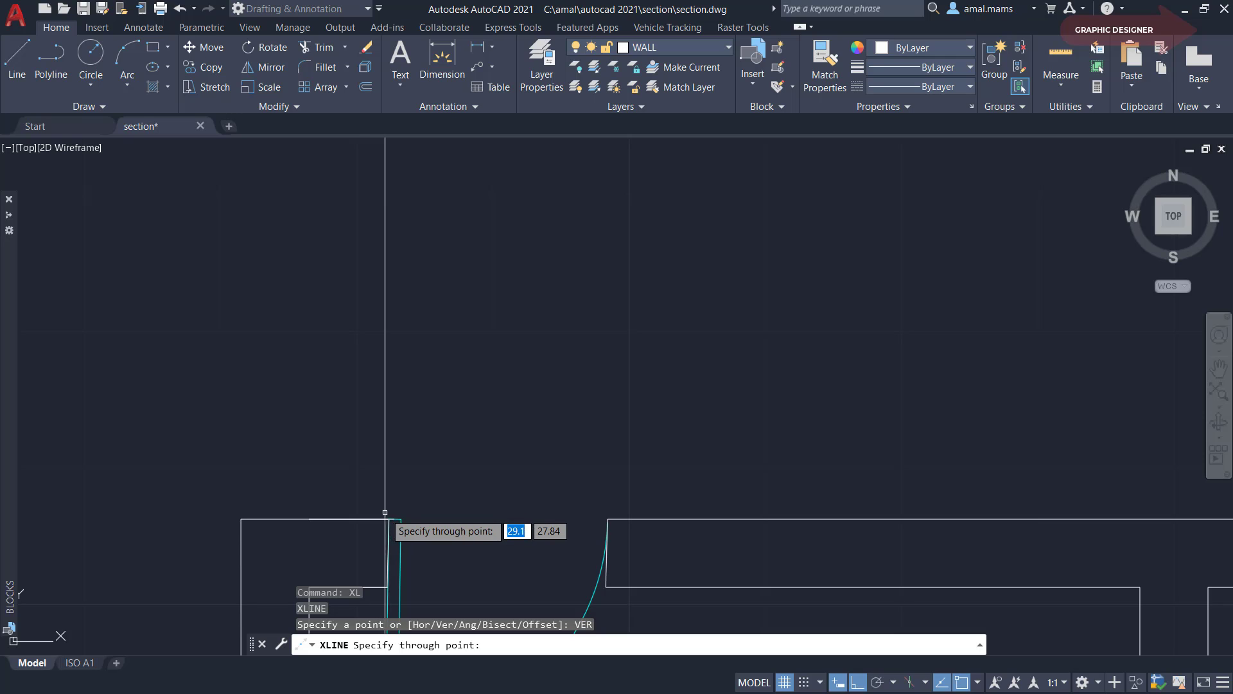
left_click(389, 518)
left_click(608, 518)
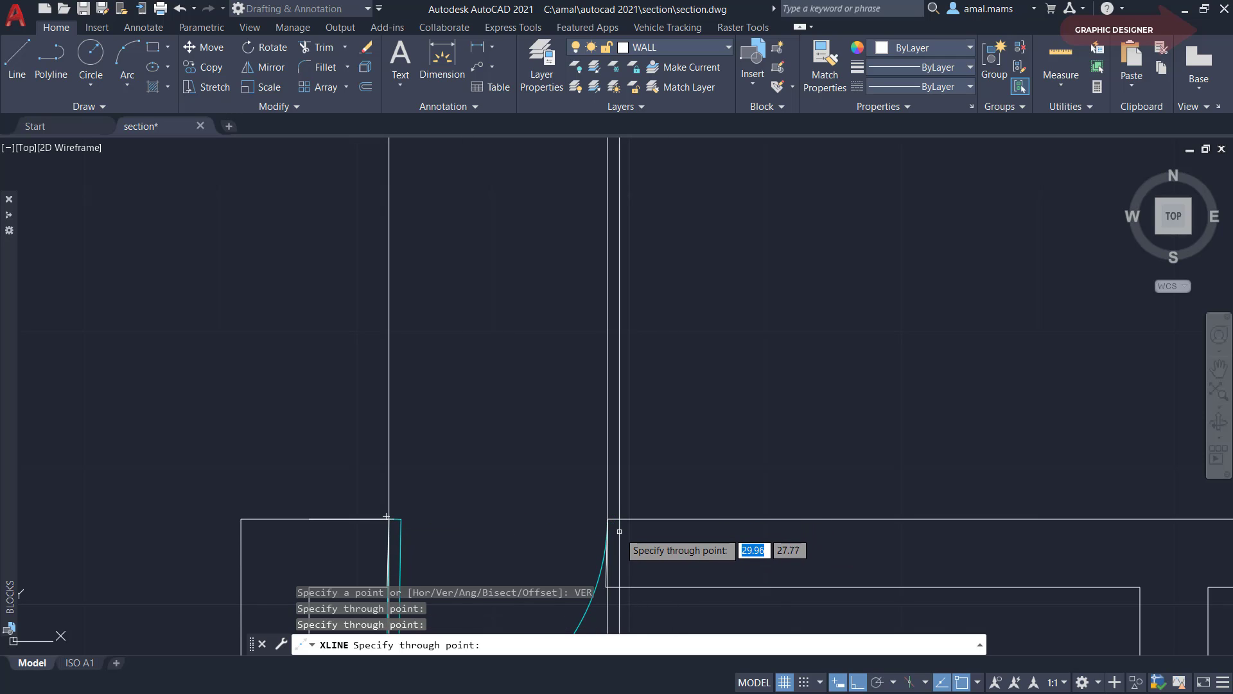
scroll(616, 514, "down", 5)
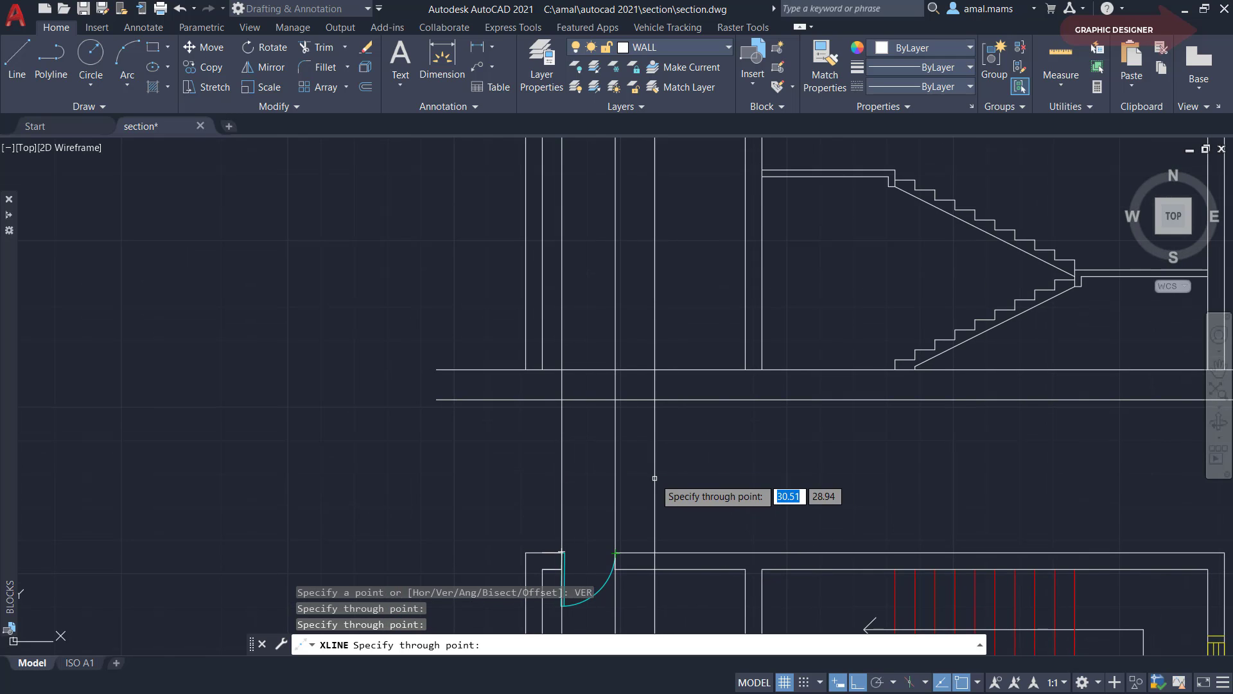
middle_click_drag(668, 430, 668, 496)
key("Escape")
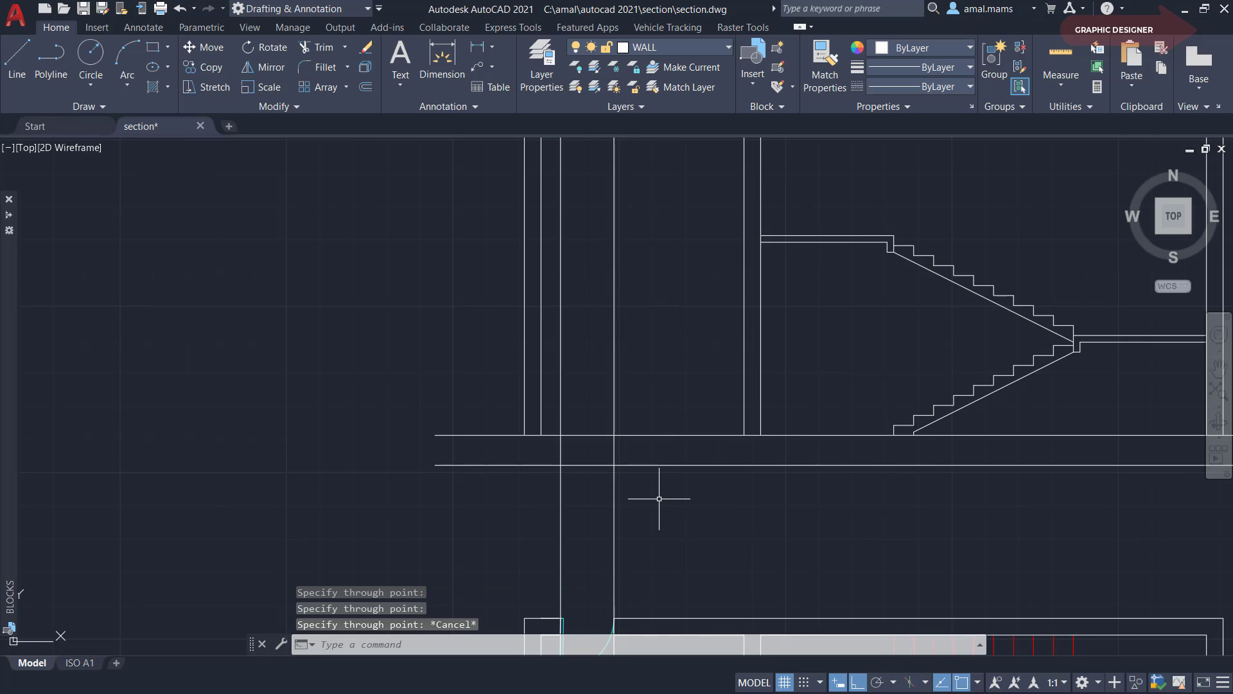
type("O")
Offset the section floor line 2.1 upward to form the door head
key("Return")
type("2.1")
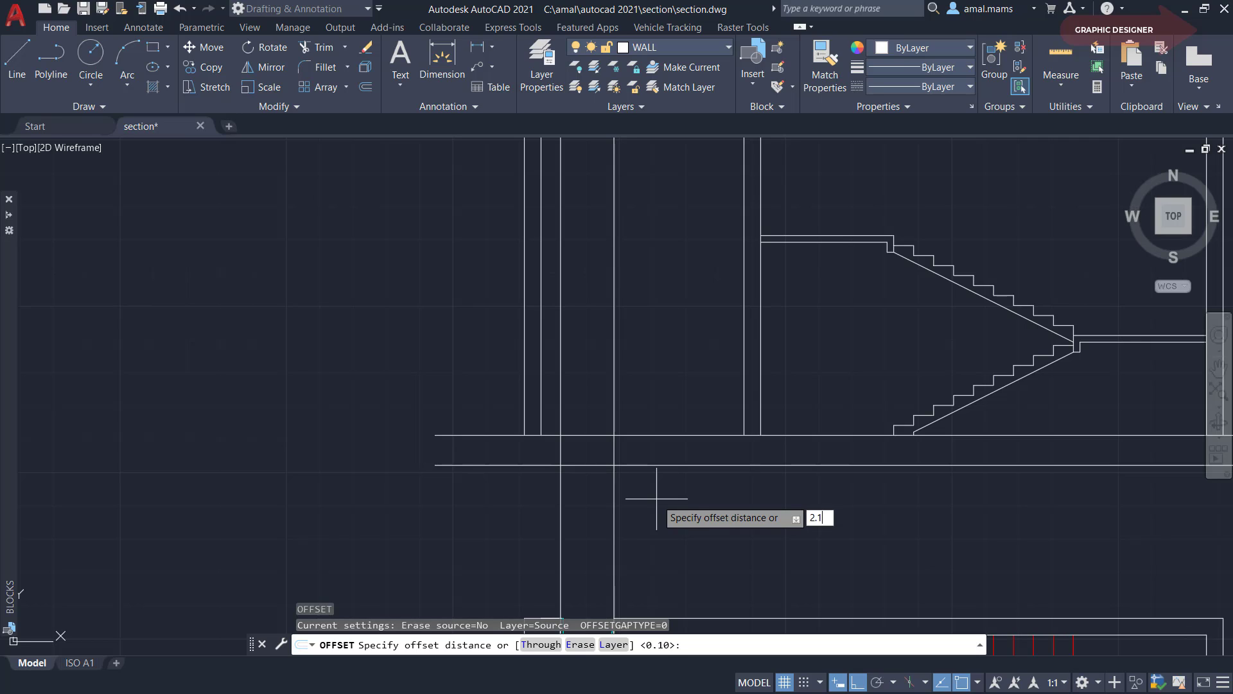
key("Return")
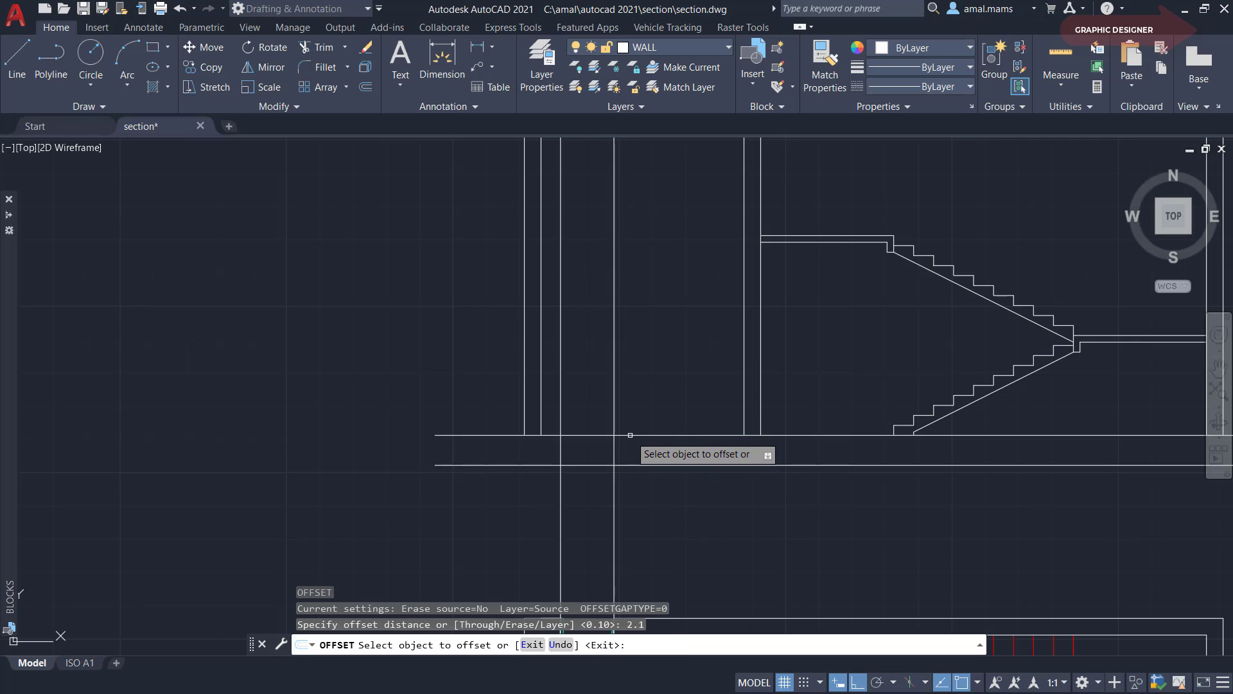
left_click(630, 435)
left_click(648, 360)
key("Escape")
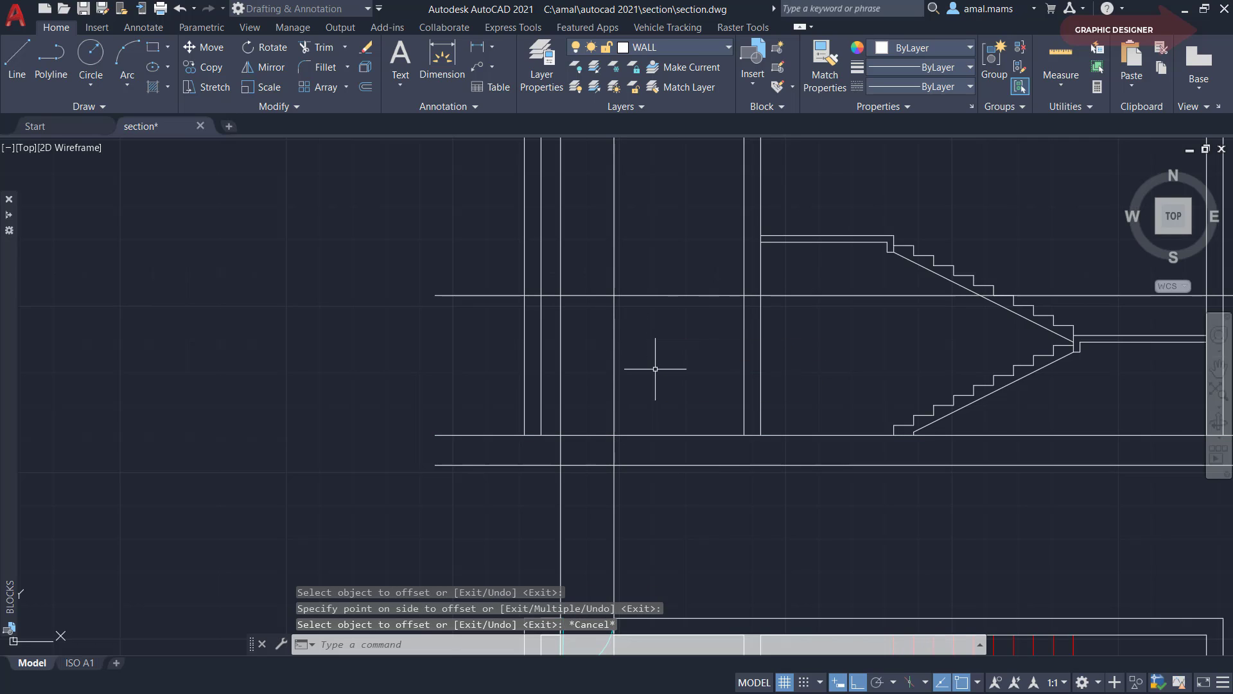
Fillet the right and left door guides with the head line into sharp corners
type("f")
key("Return")
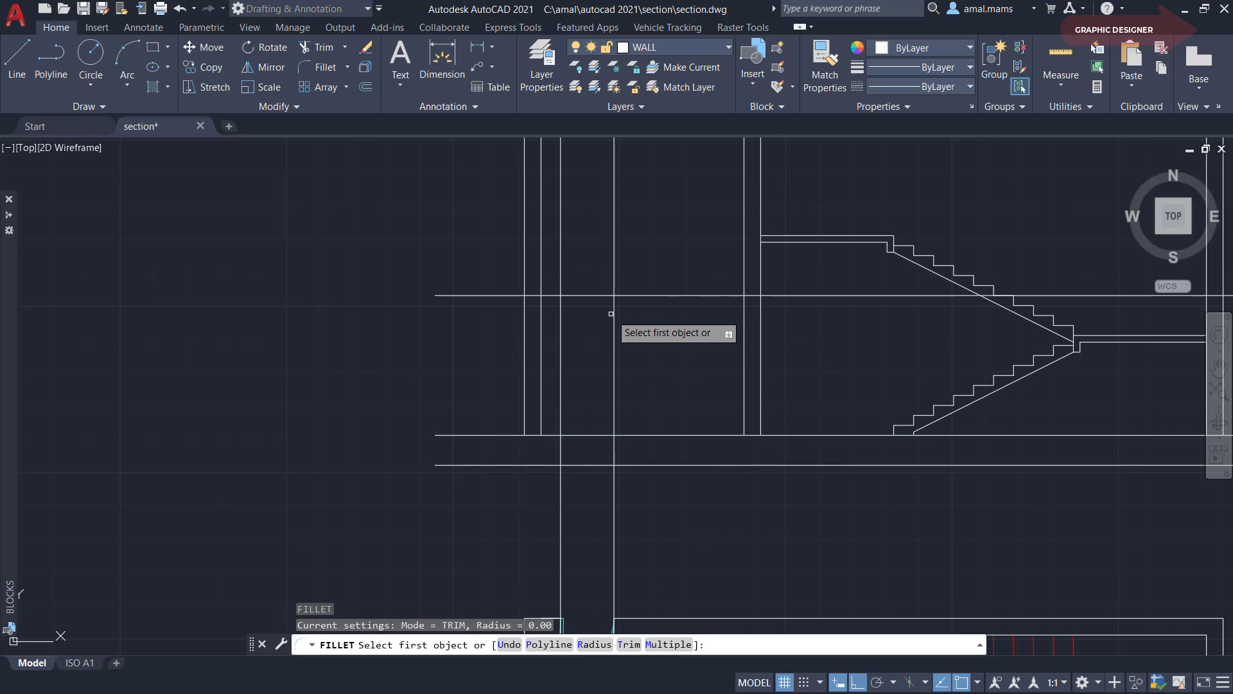
left_click(614, 314)
left_click(597, 294)
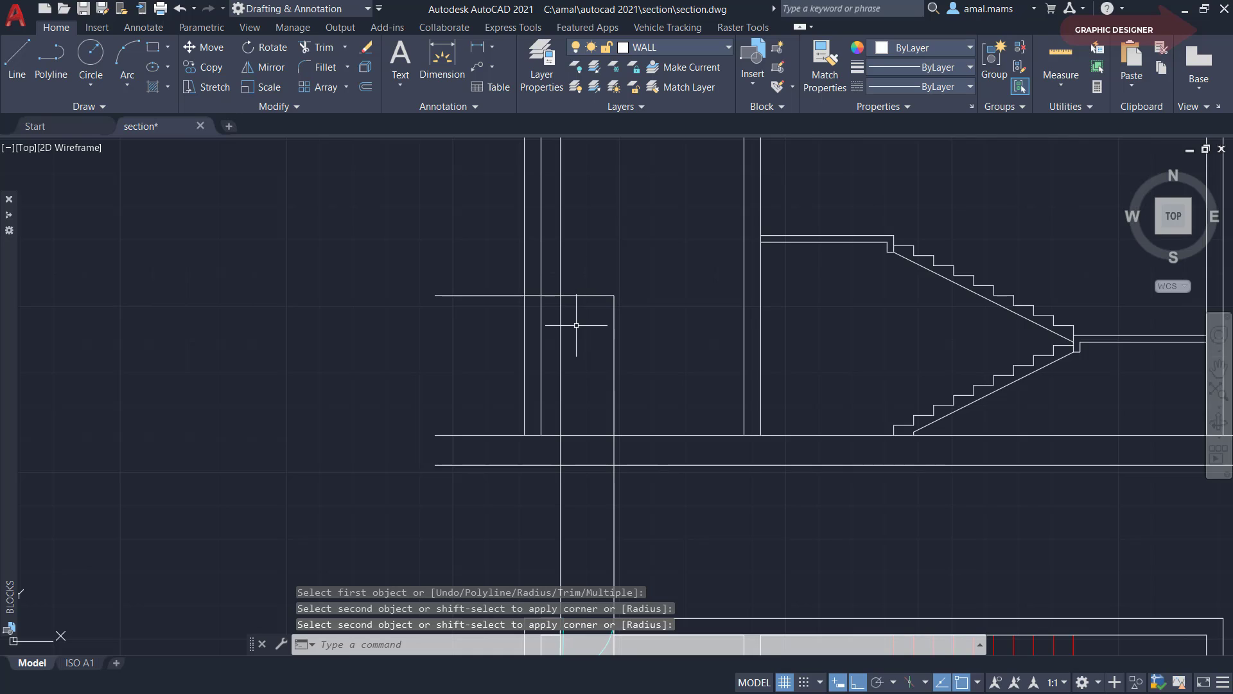
type("F")
key("Return")
left_click(561, 318)
left_click(584, 295)
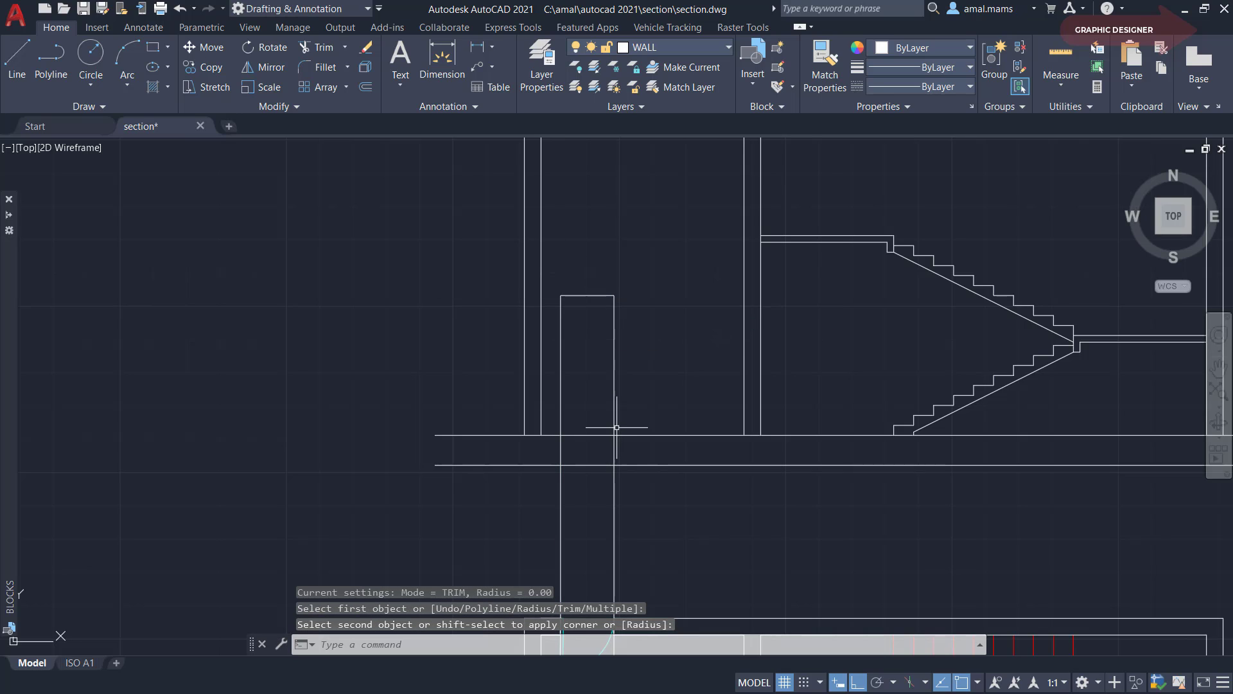
type("T")
Trim the door guide lines back at the floor line
key("Return")
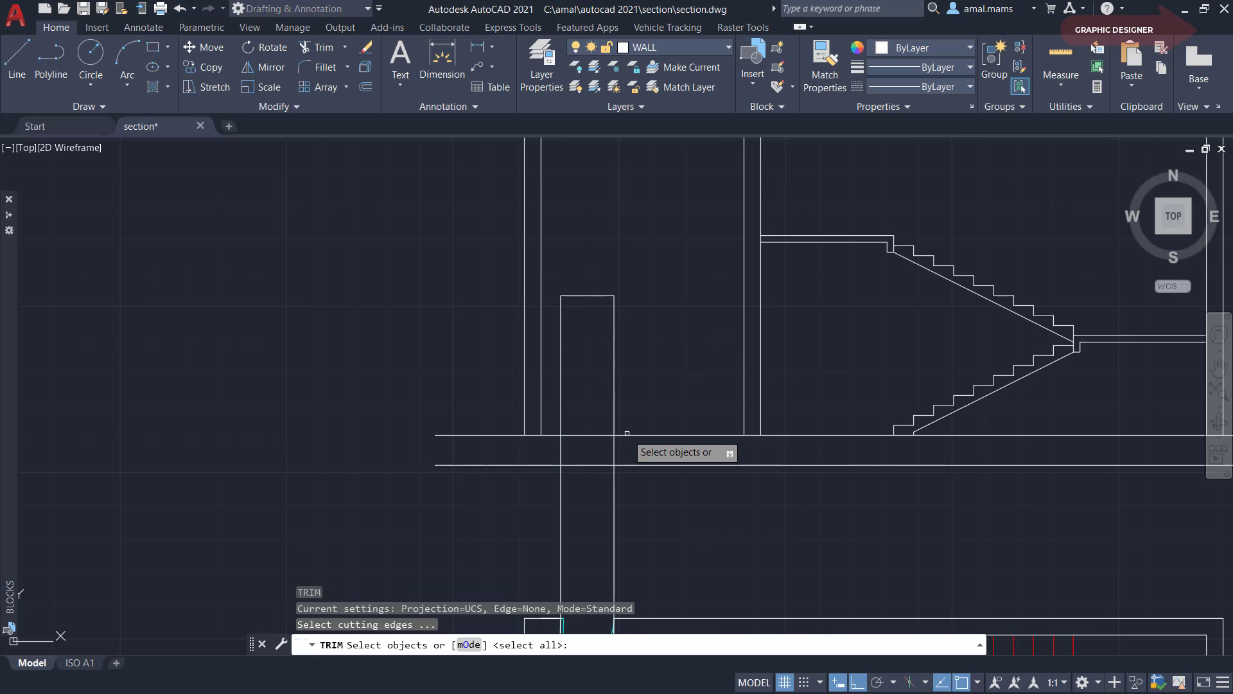
left_click(620, 435)
key("Return")
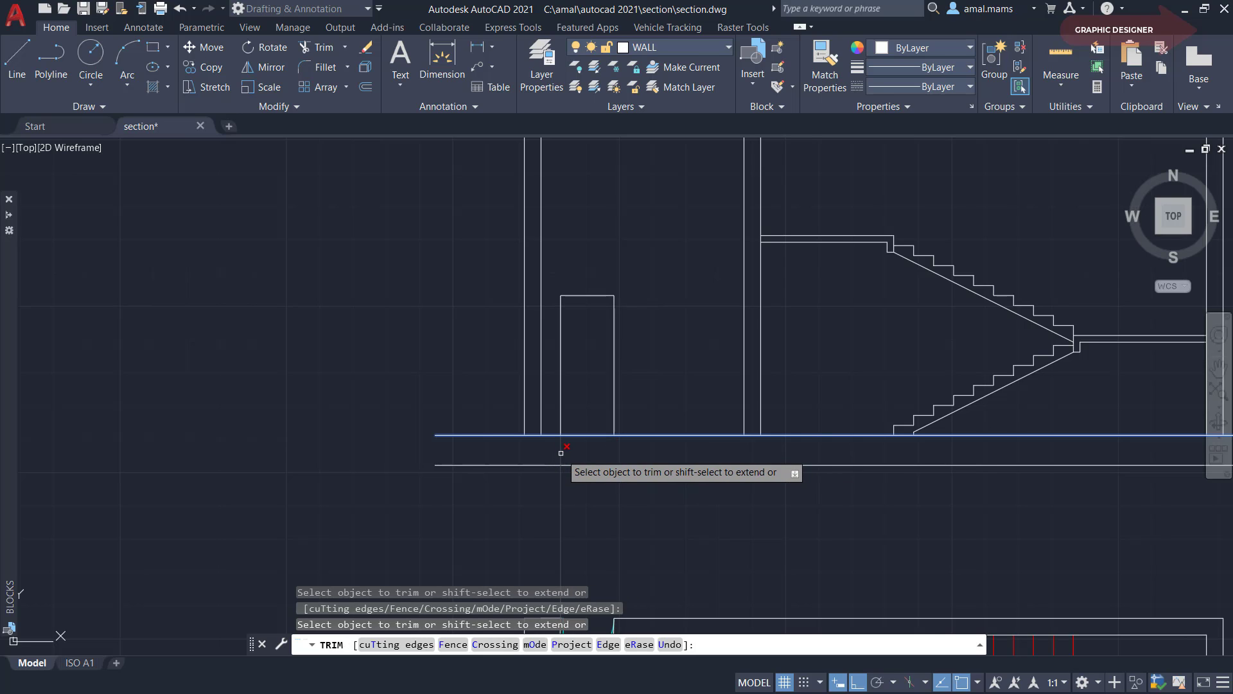
right_click(588, 481)
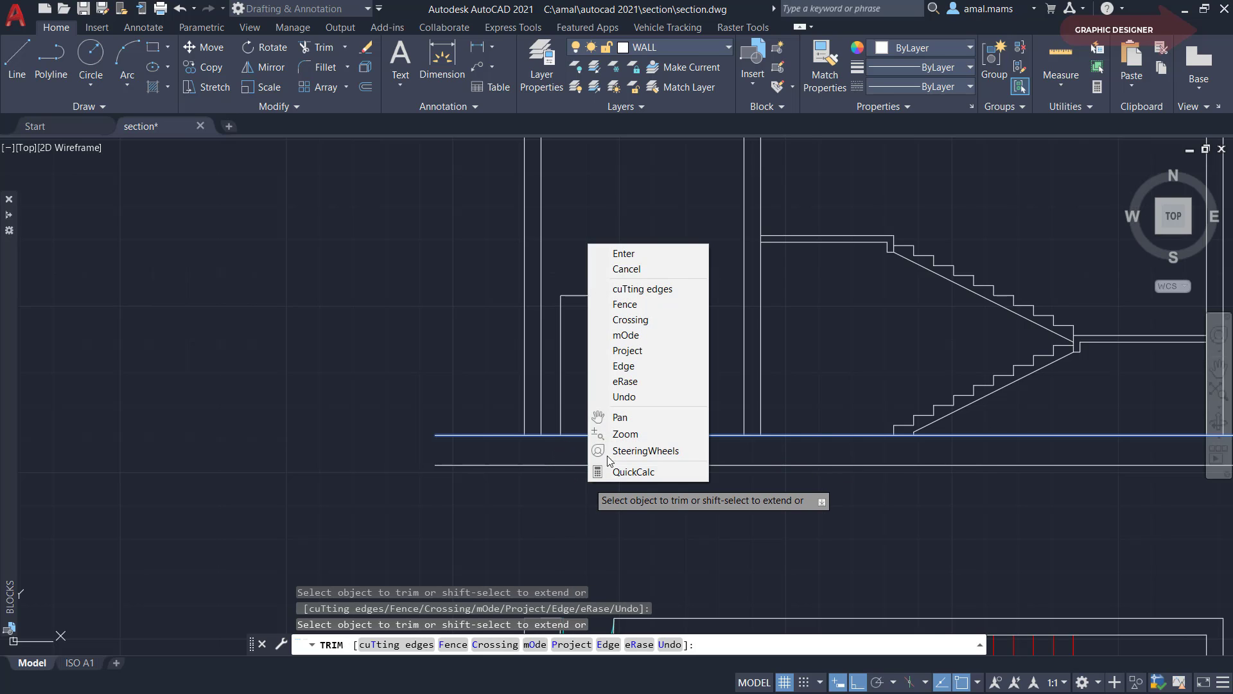
left_click(658, 257)
scroll(659, 257, "down", 2)
middle_click_drag(642, 359, 469, 435)
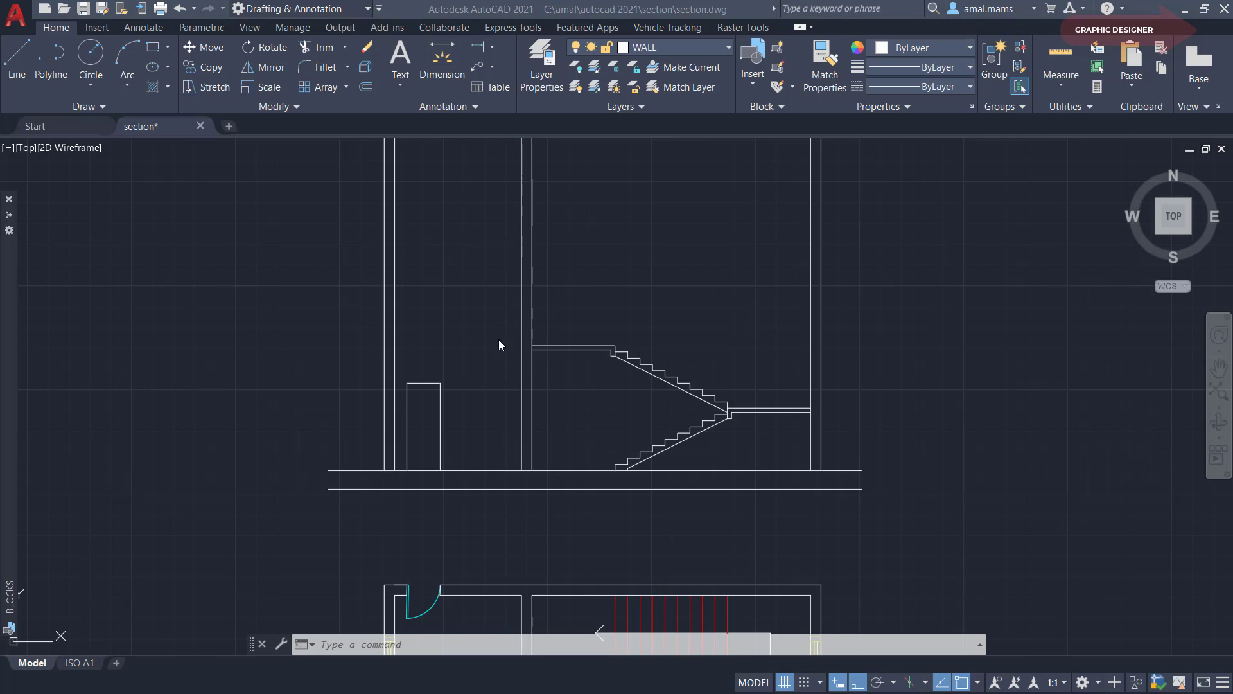
Draw the slab top line from the landing wall corner to the left wall
scroll(346, 328, "up", 2)
scroll(347, 327, "up", 2)
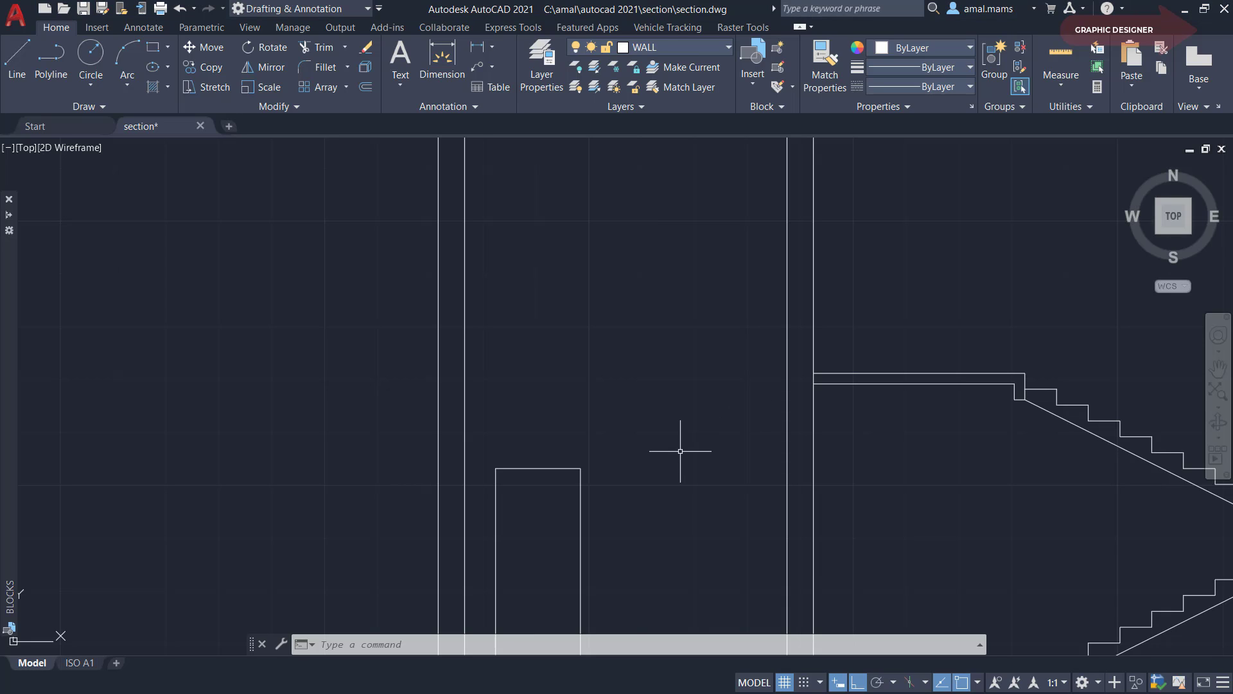
type("l")
key("Return")
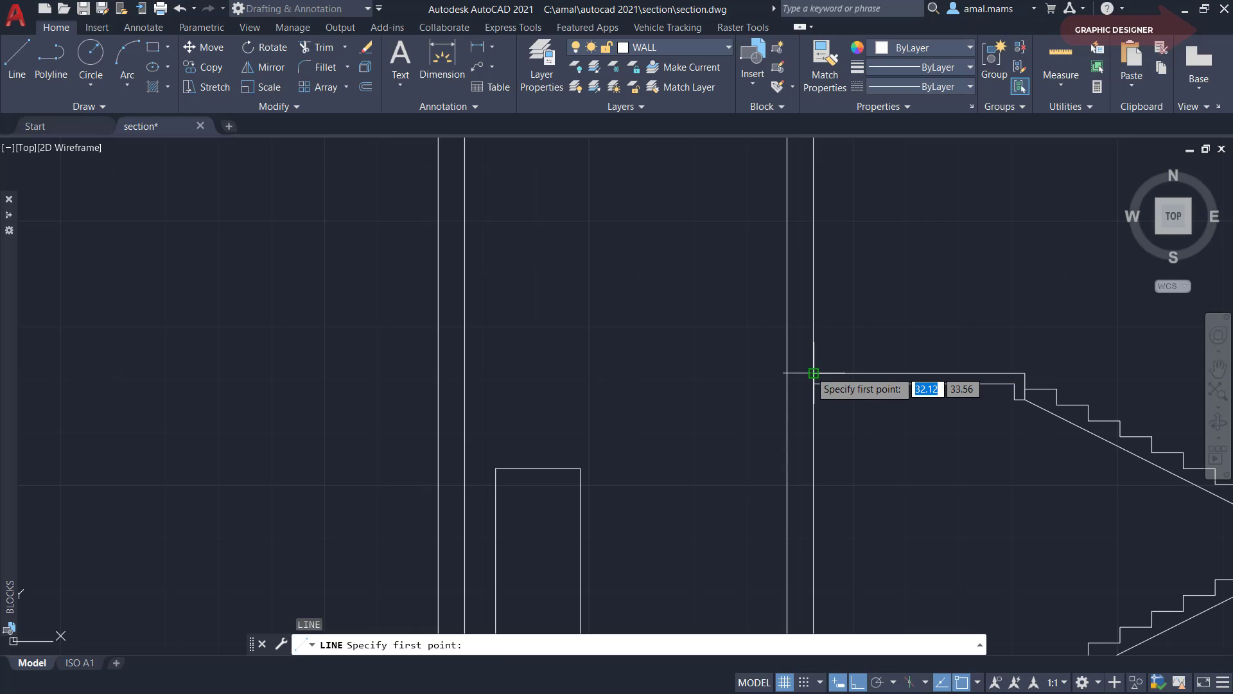
left_click(813, 372)
left_click(439, 374)
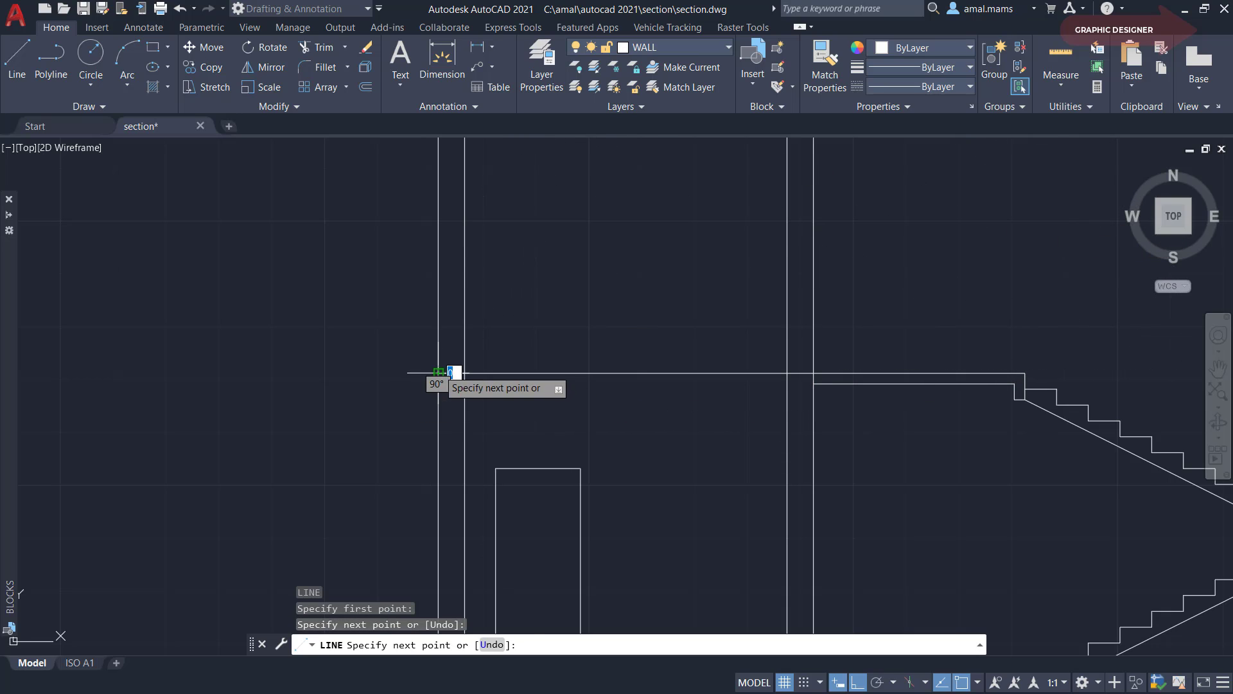
key("Escape")
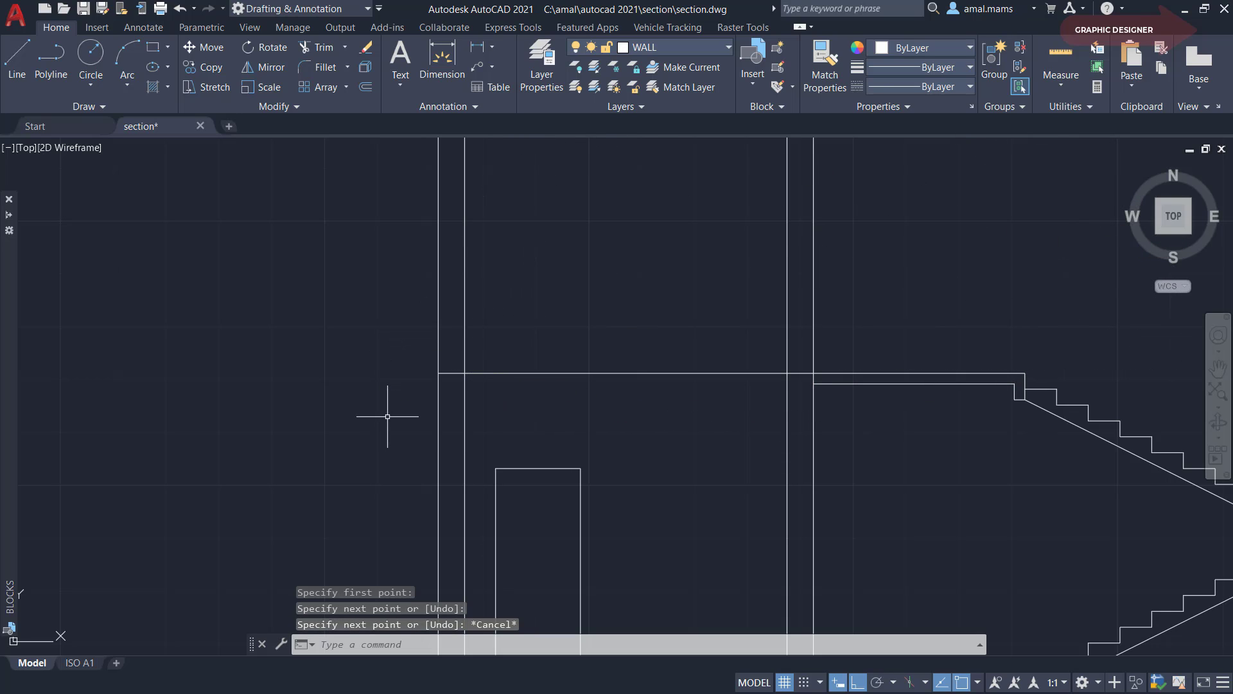
Offset the slab line 0.15 downward as the slab underside
type("o")
key("Return")
type(".15")
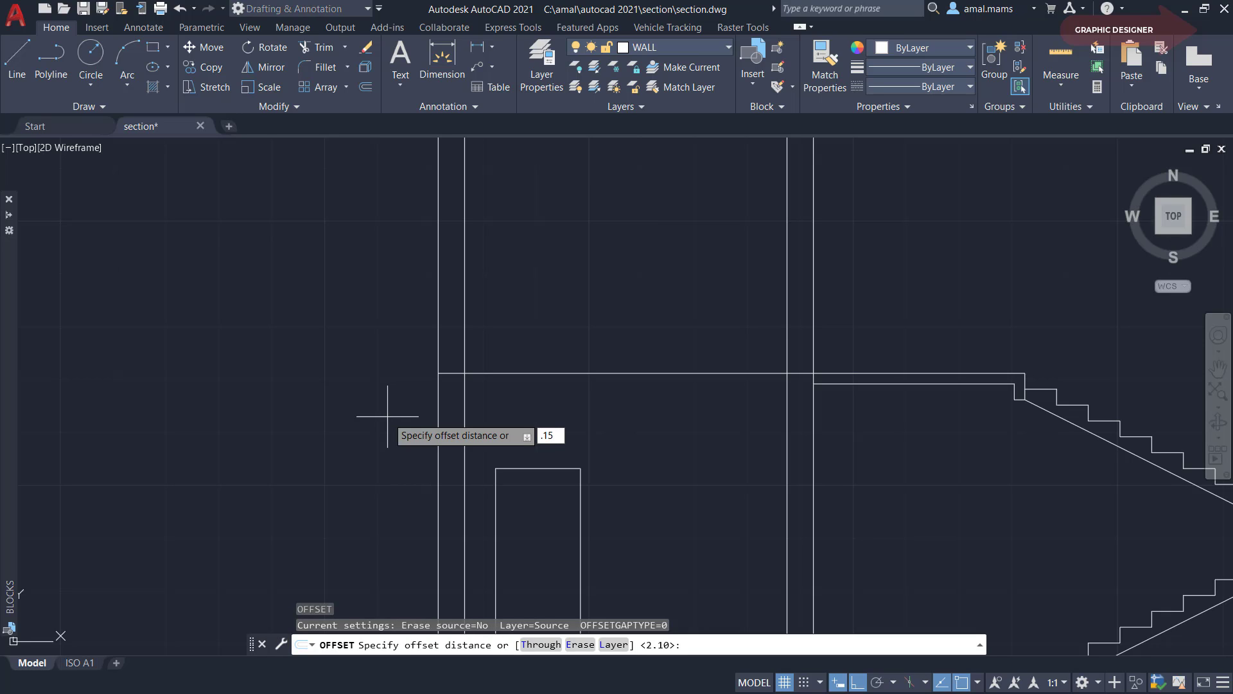
key("Return")
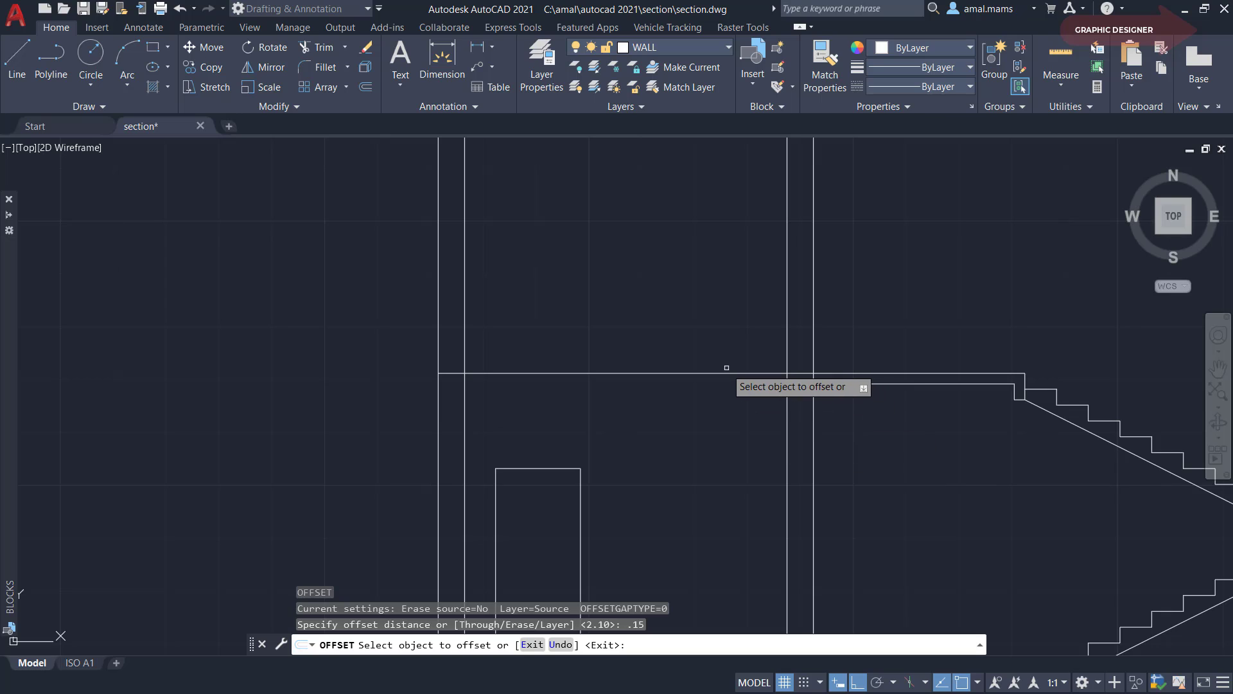
left_click(720, 372)
left_click(726, 414)
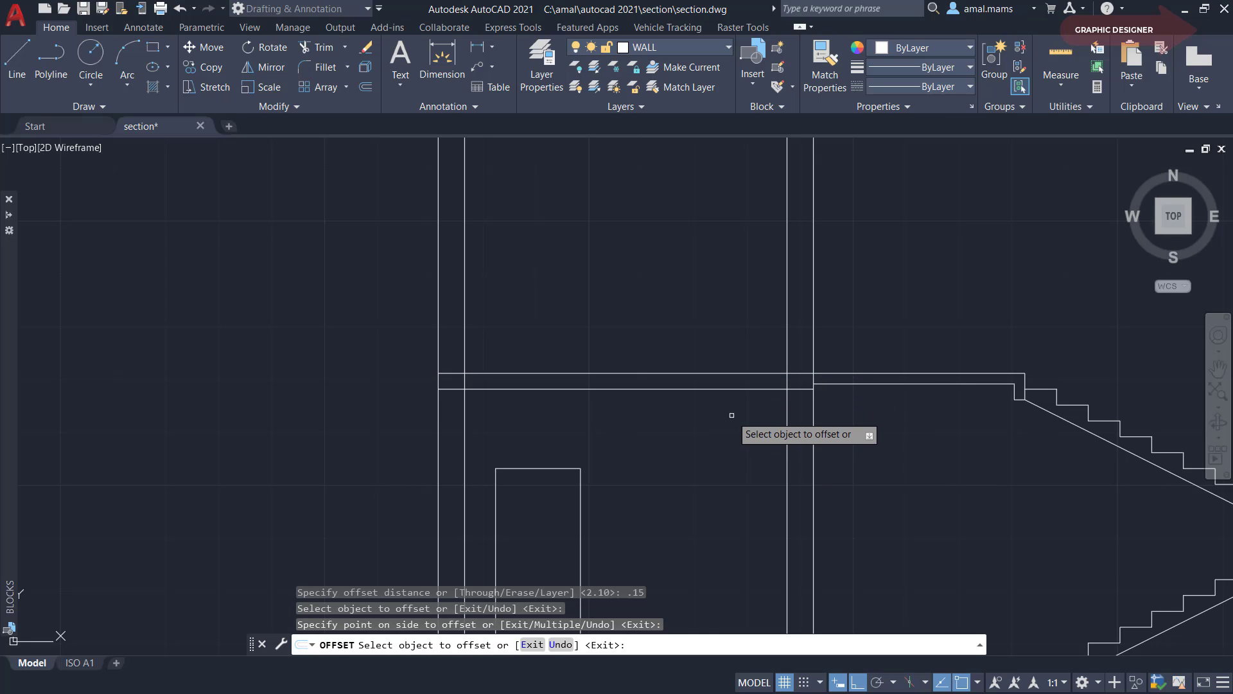
right_click(732, 417)
left_click(745, 425)
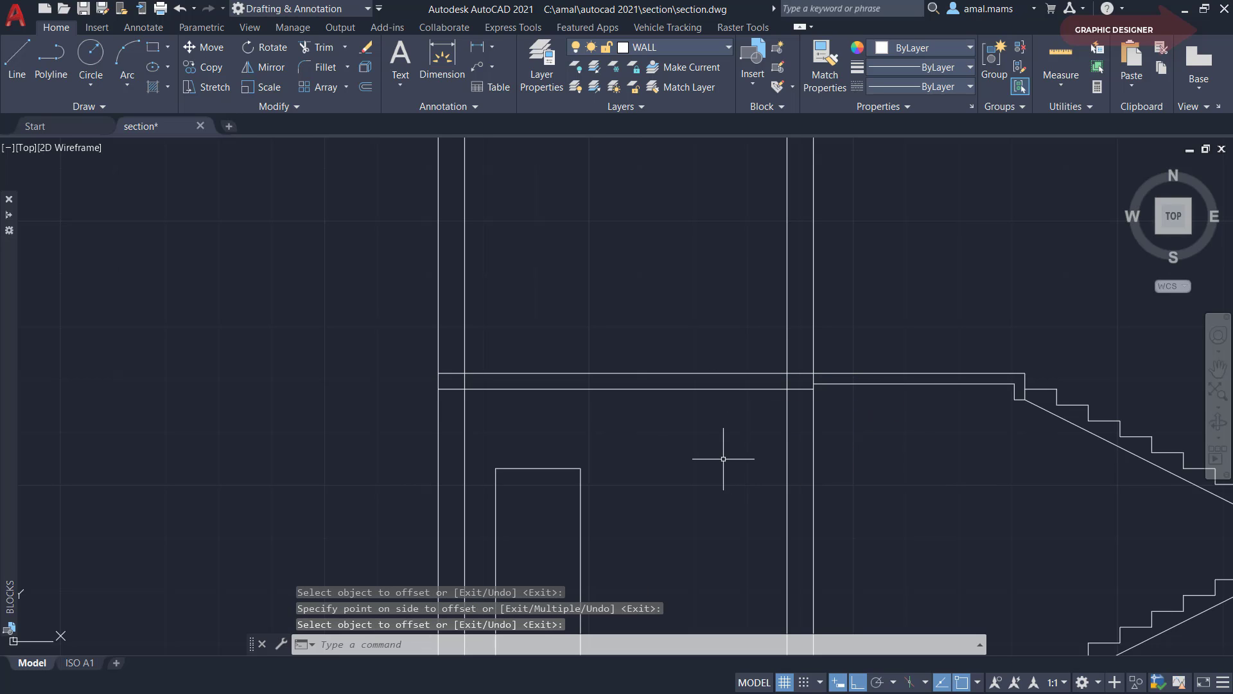
type("TR")
Trim the wall lines above the slab back to the slab line
key("Return")
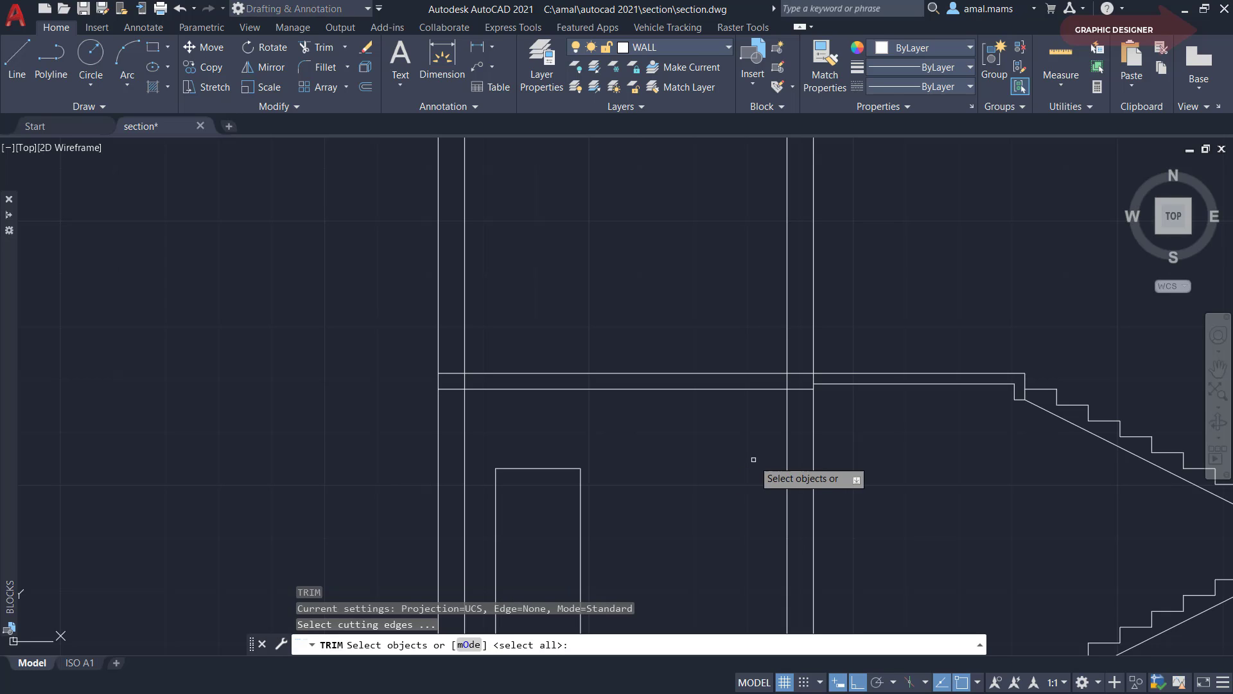
left_click(766, 390)
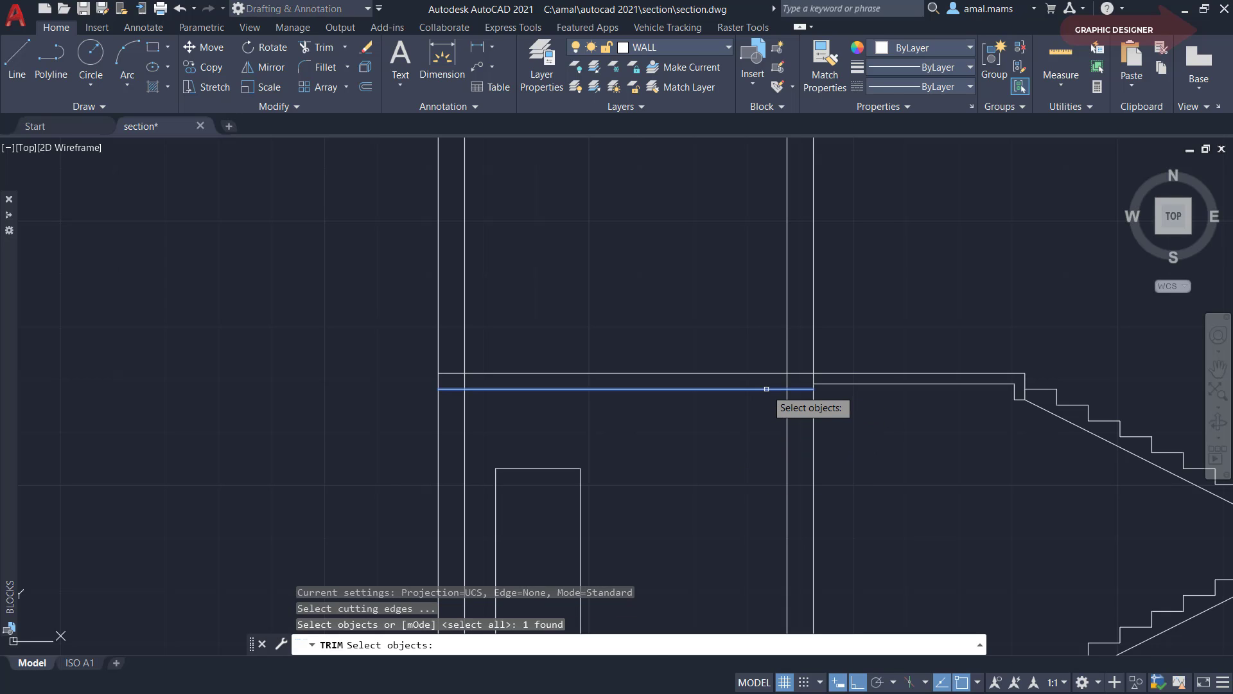
key("Return")
left_click(794, 378)
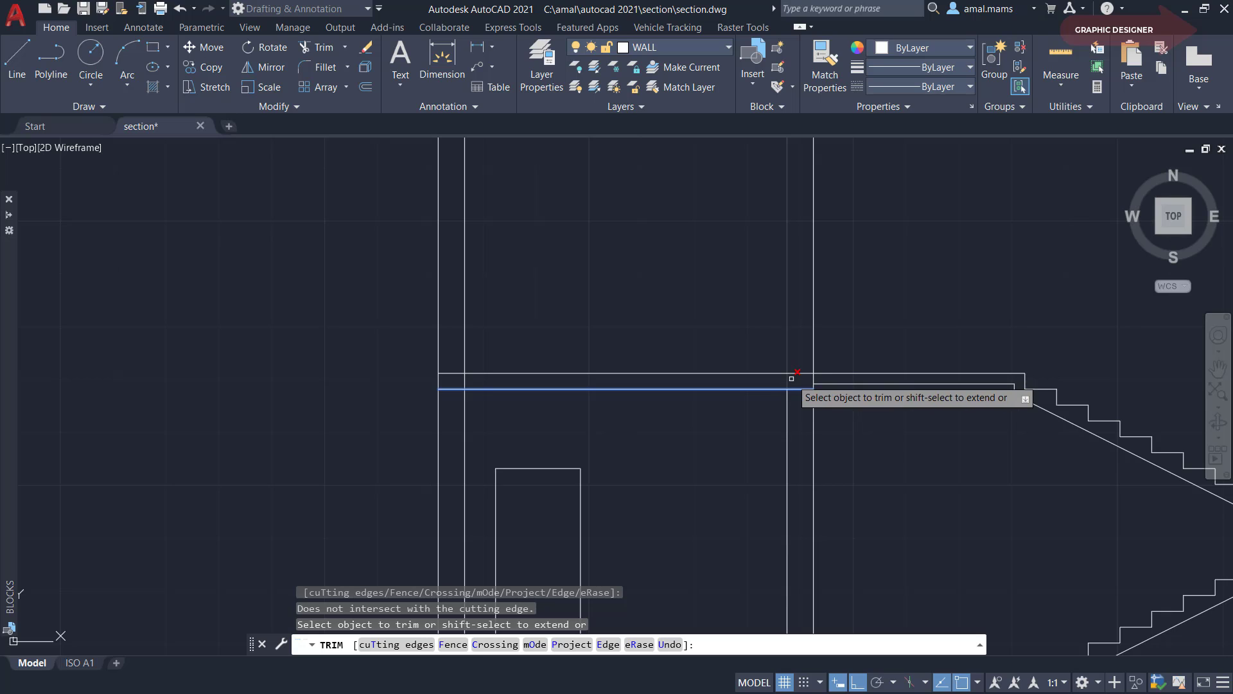
left_click(788, 378)
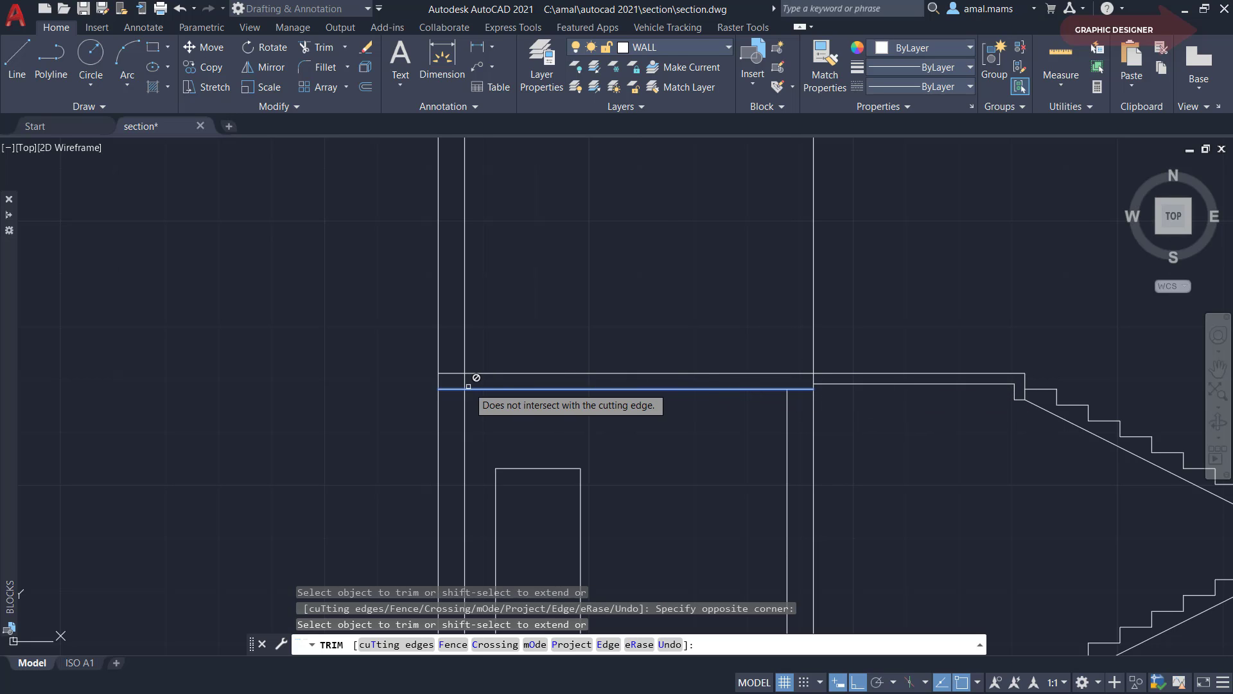
left_click(465, 379)
scroll(587, 438, "down", 4)
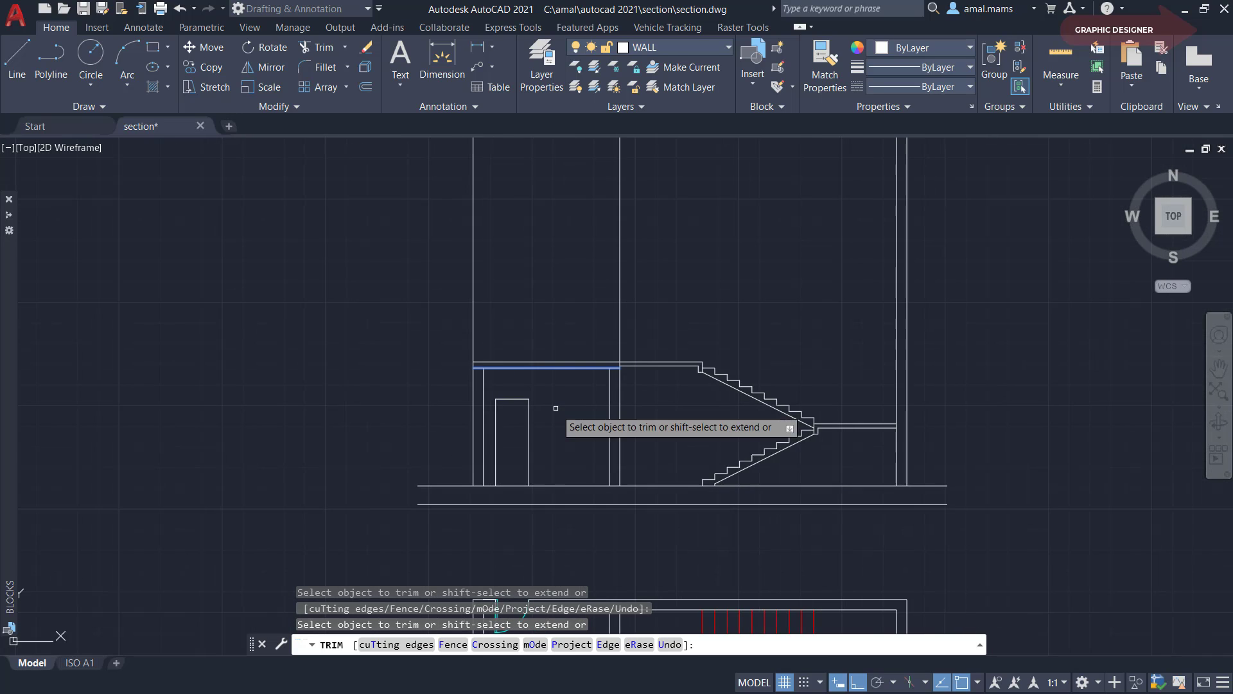
right_click(574, 417)
left_click(622, 427)
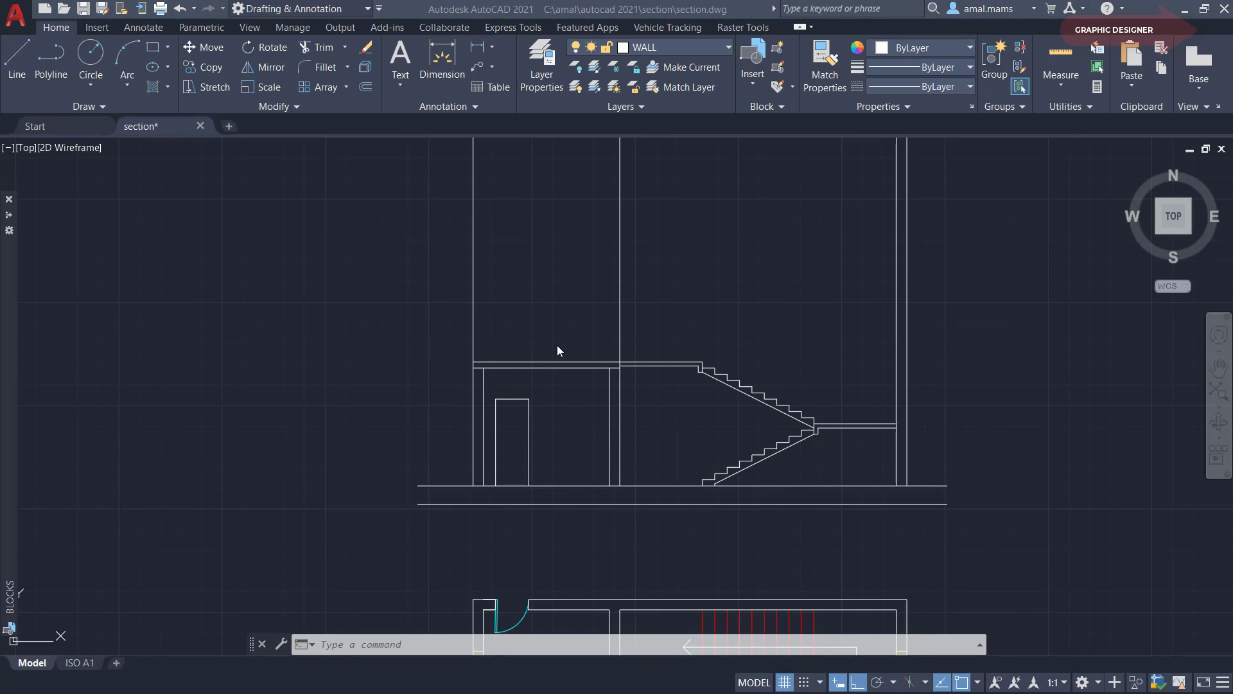
Offset the slab's top line 0.9 upward
scroll(522, 341, "up", 2)
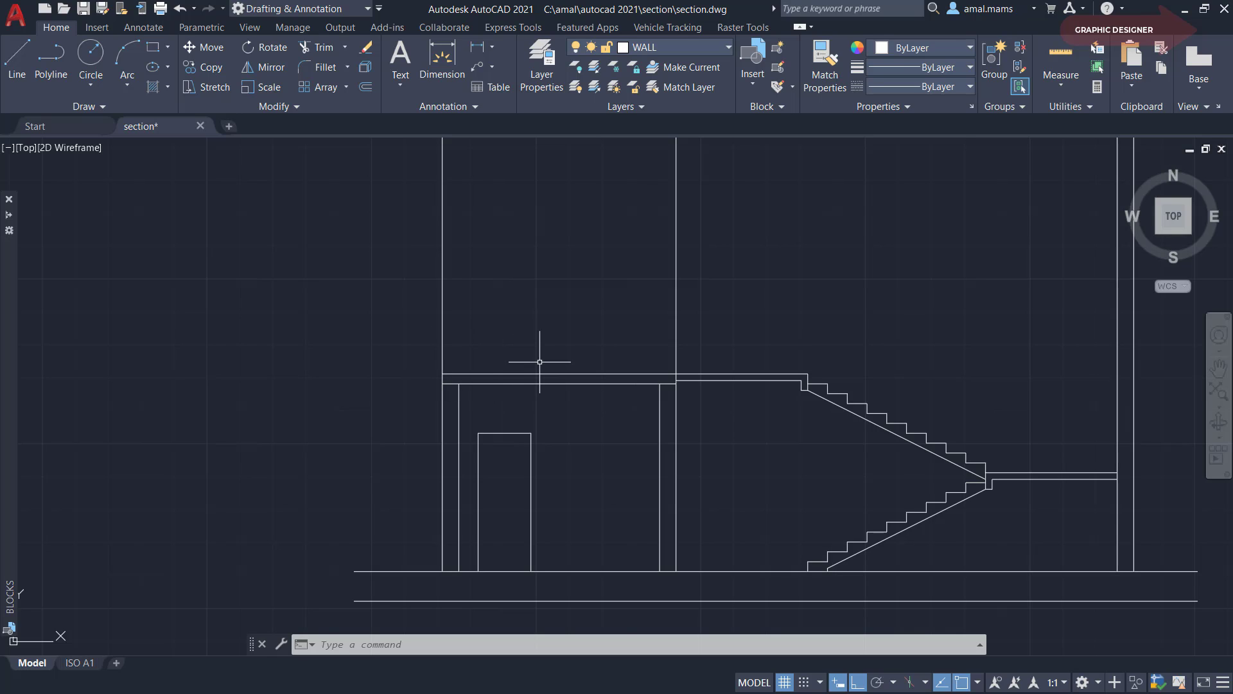
type("O")
key("Return")
type(".9")
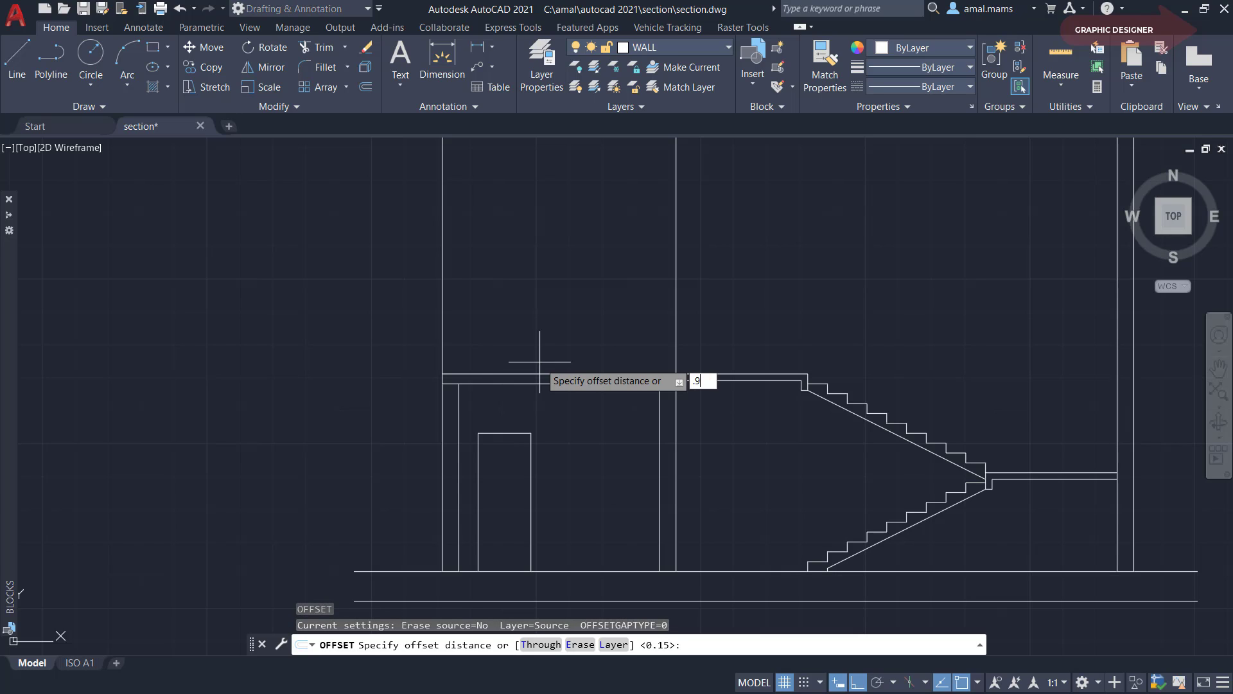
key("Return")
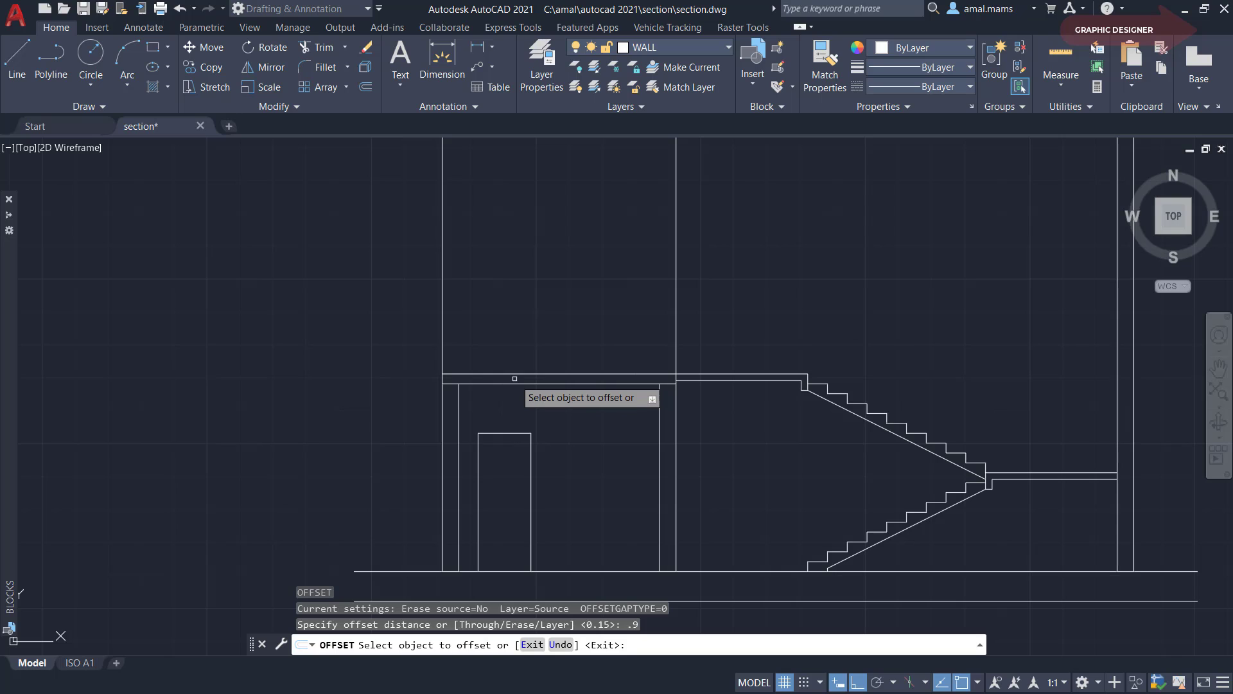
left_click(514, 376)
left_click(512, 341)
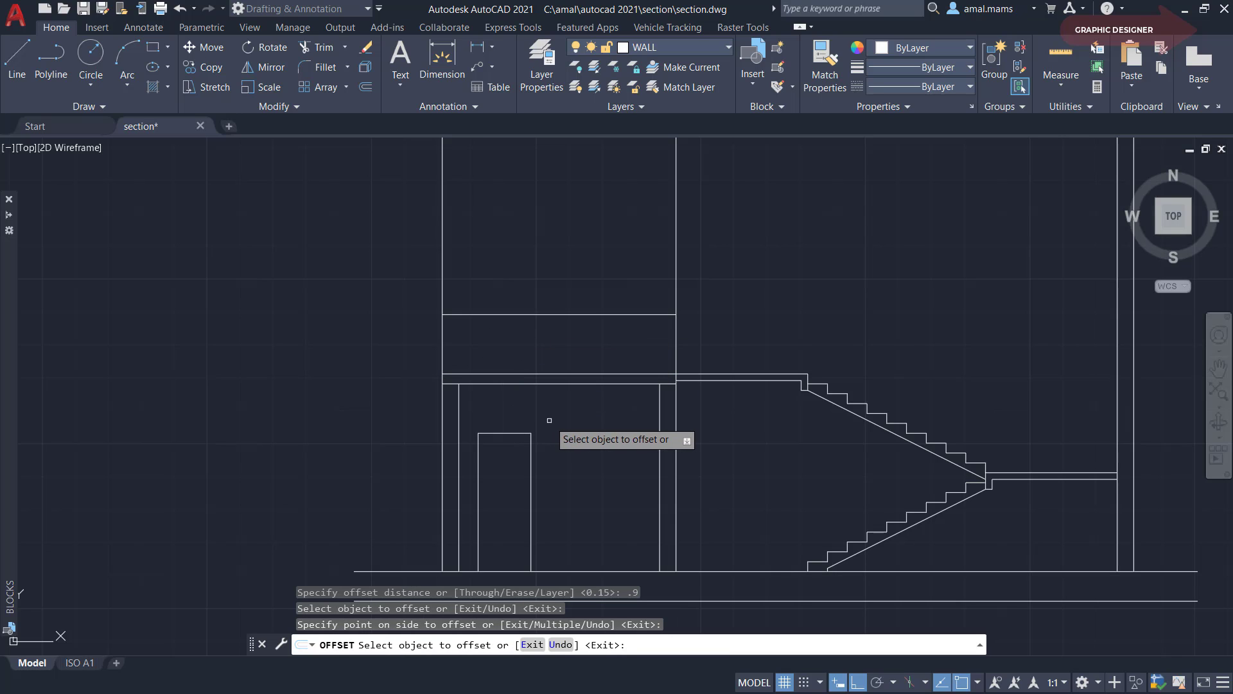
right_click(576, 429)
left_click(575, 429)
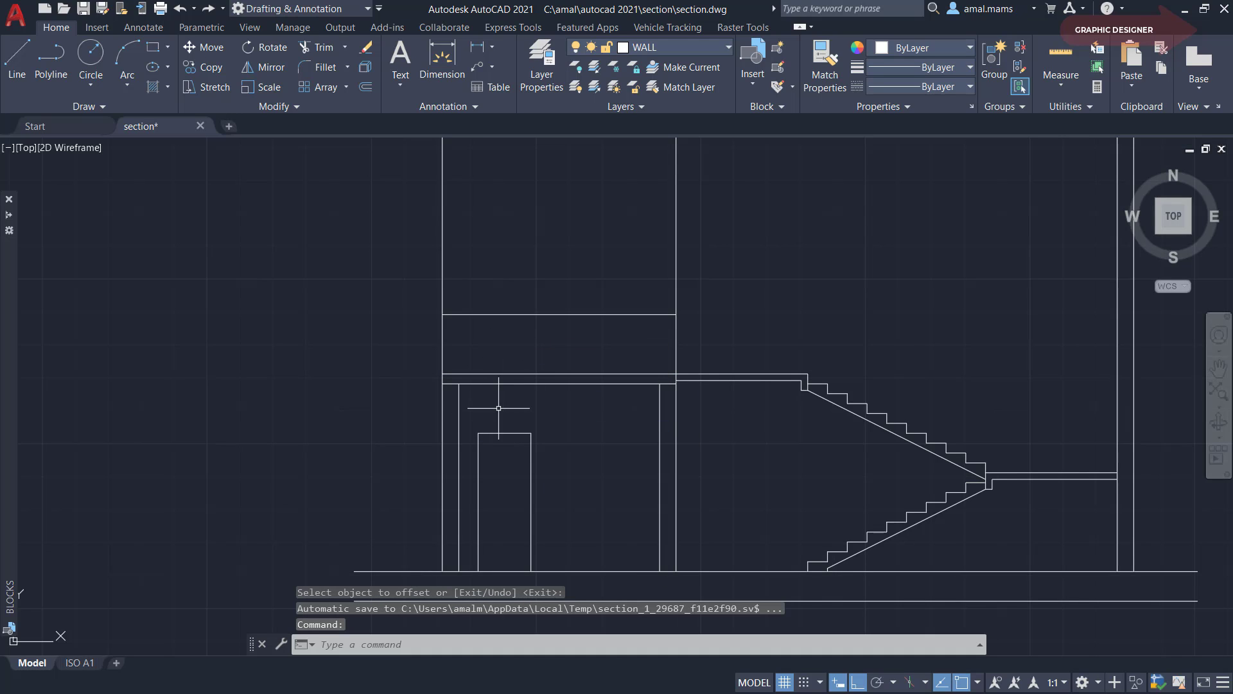
Extend the inner left wall line up to the new upper line
type("ex")
key("Return")
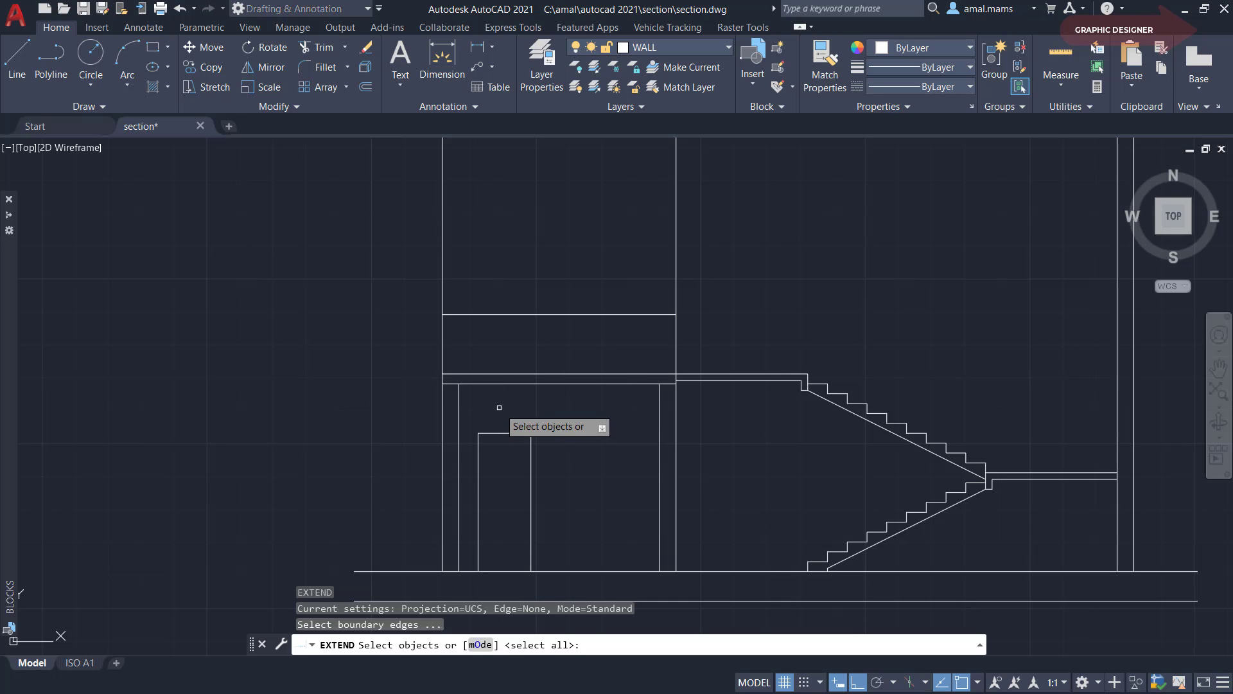
left_click(538, 314)
key("Return")
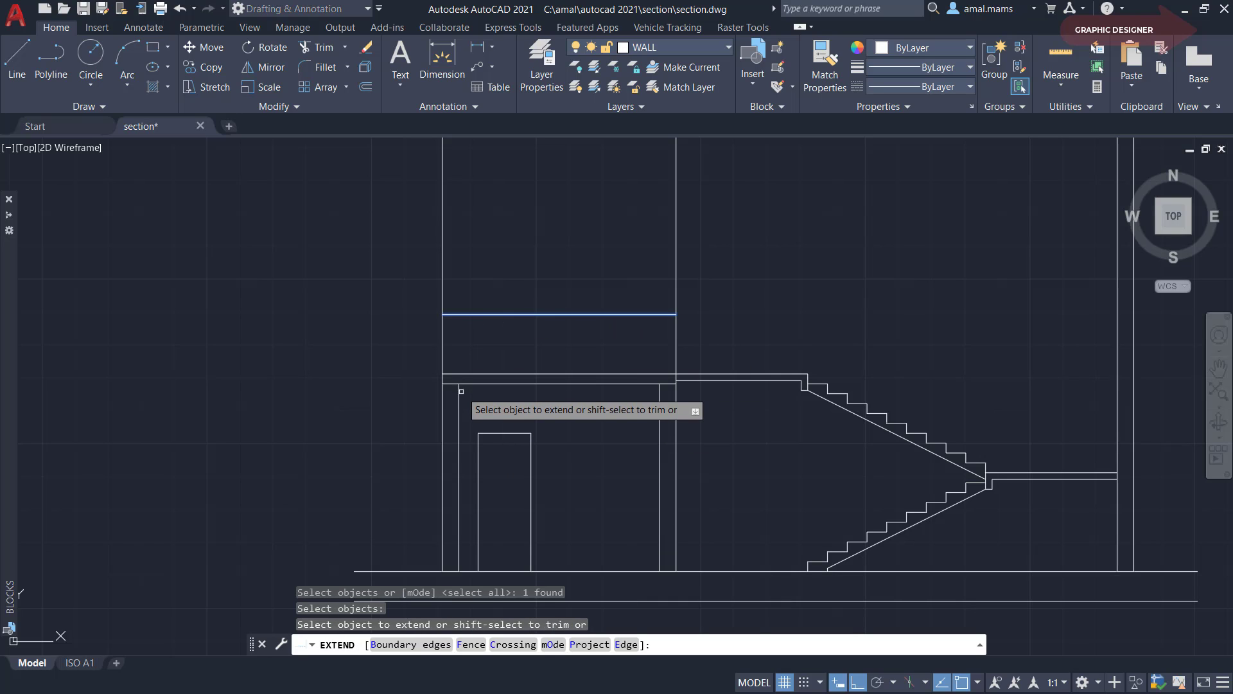
left_click(461, 393)
right_click(507, 363)
left_click(538, 376)
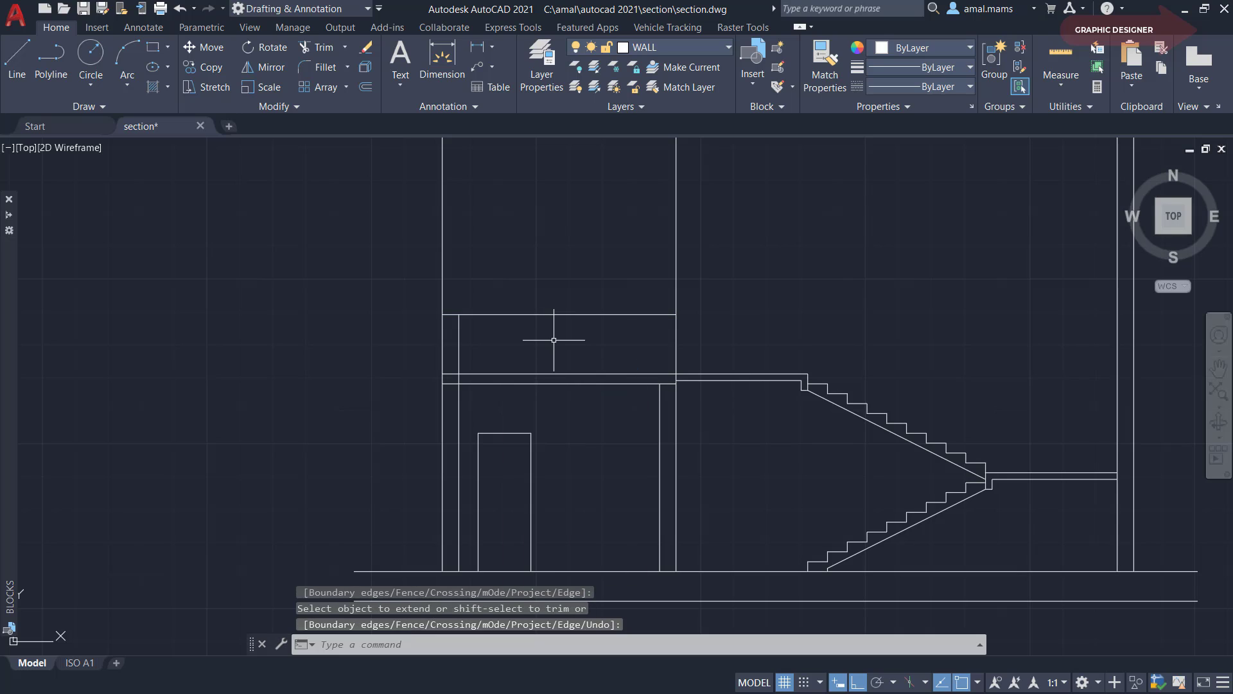
type("TR")
Trim the inner wall line below the slab and the upper line's excess
key("Return")
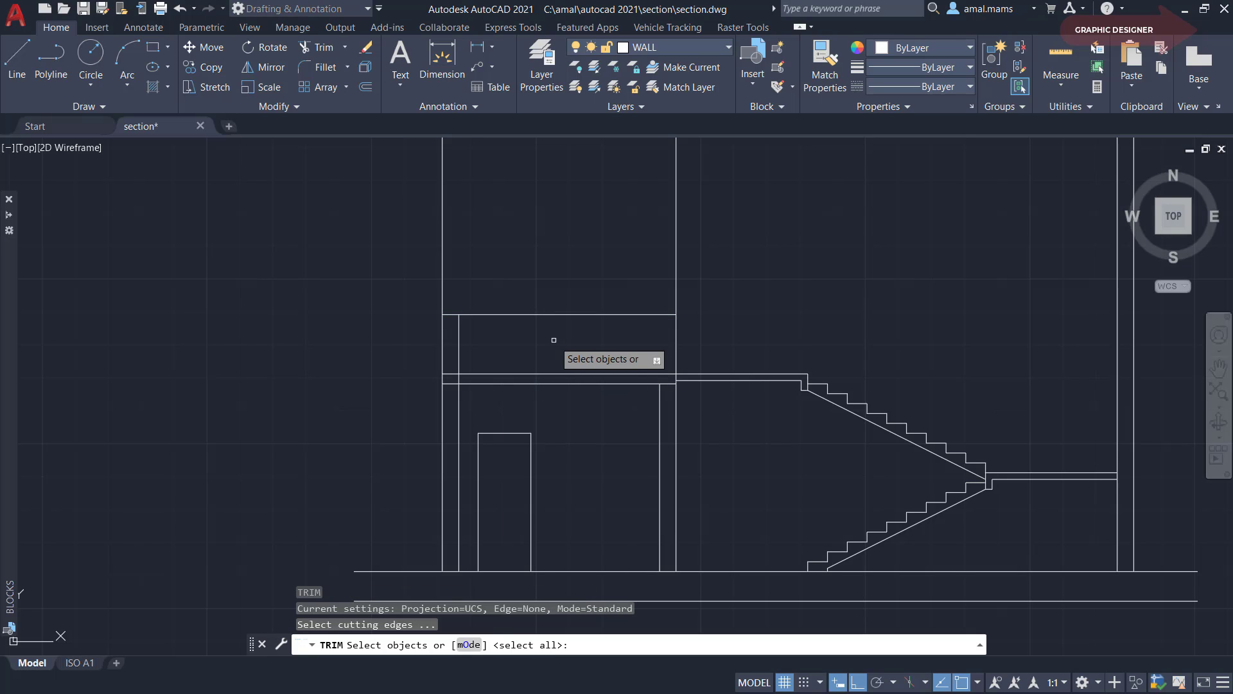
left_click(502, 287)
left_click(455, 379)
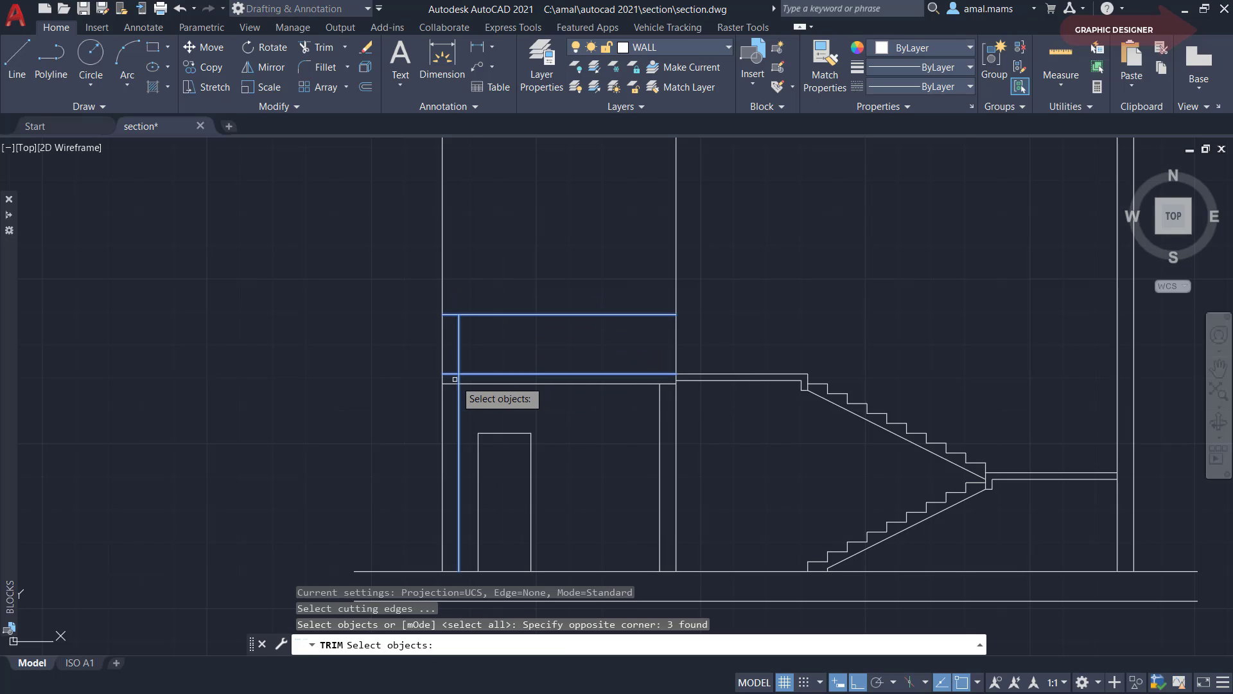
key("Return")
left_click(458, 378)
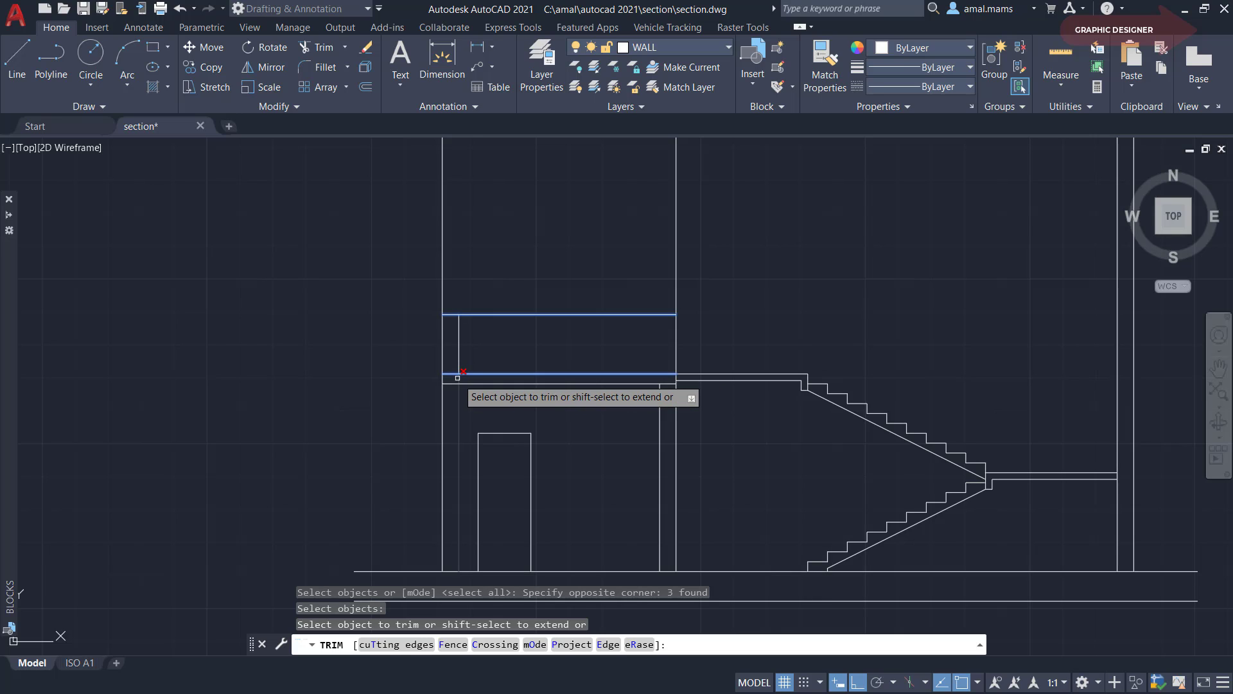
left_click(463, 314)
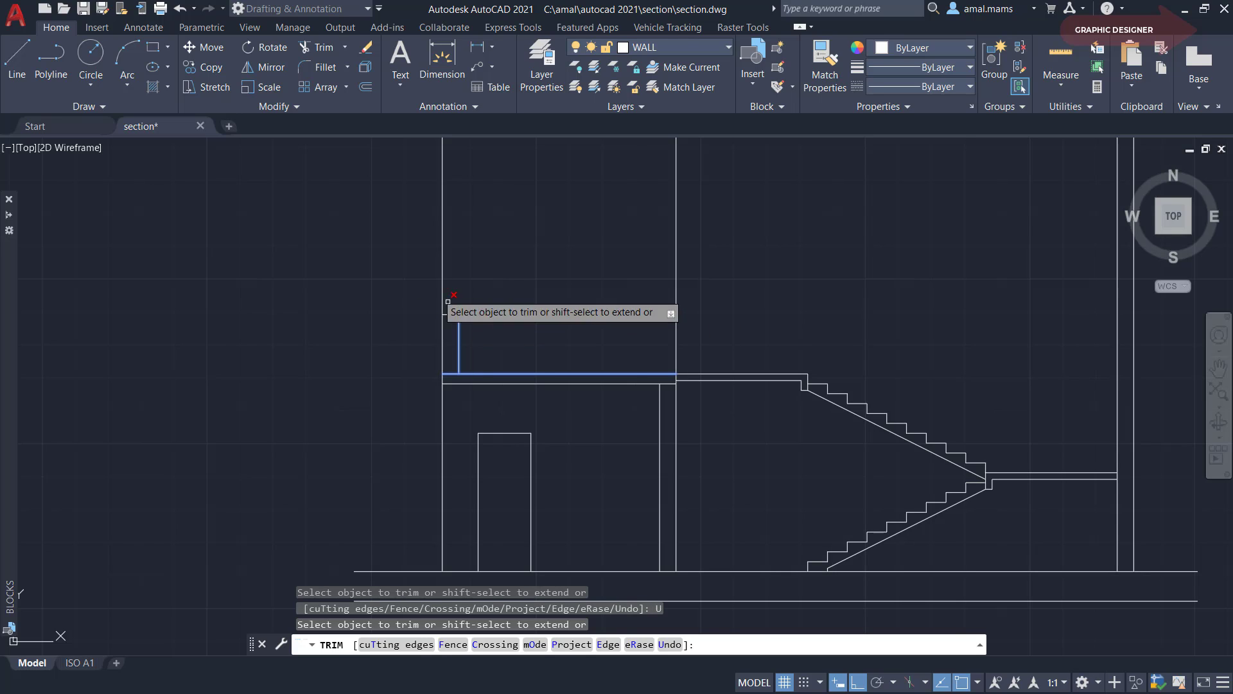
right_click(389, 408)
left_click(418, 414)
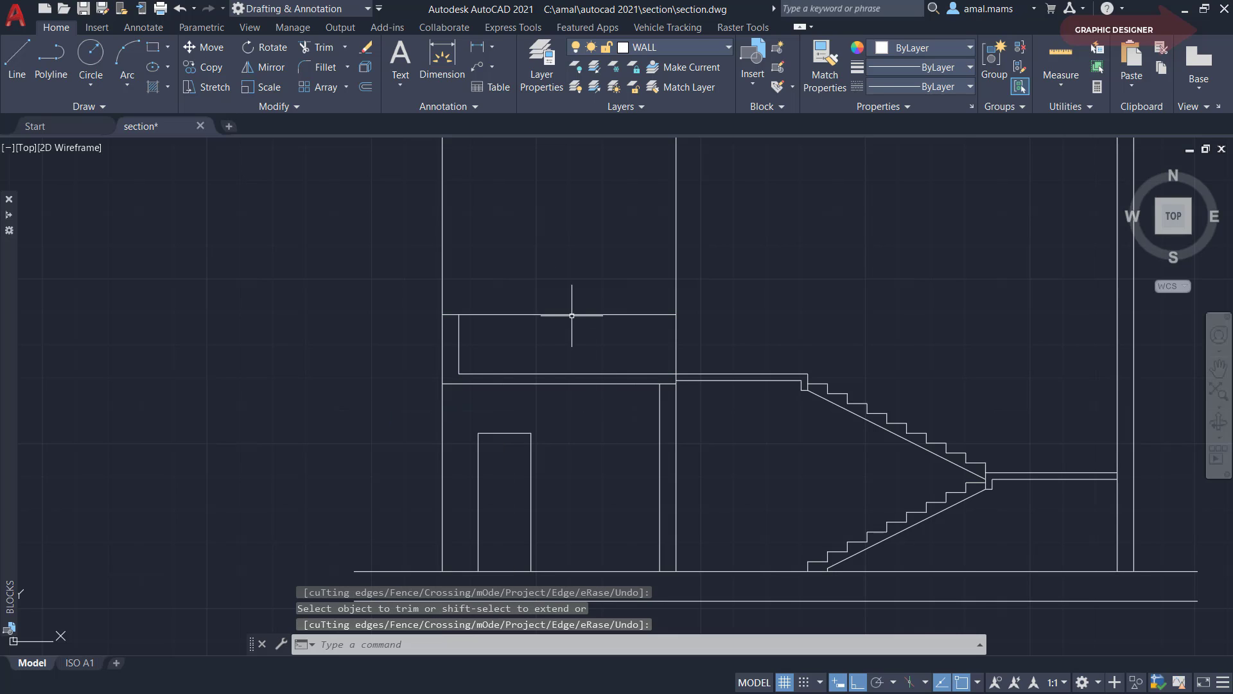
type("TR")
Trim the lines meeting the left wall, using it as the cutting edge
key("Return")
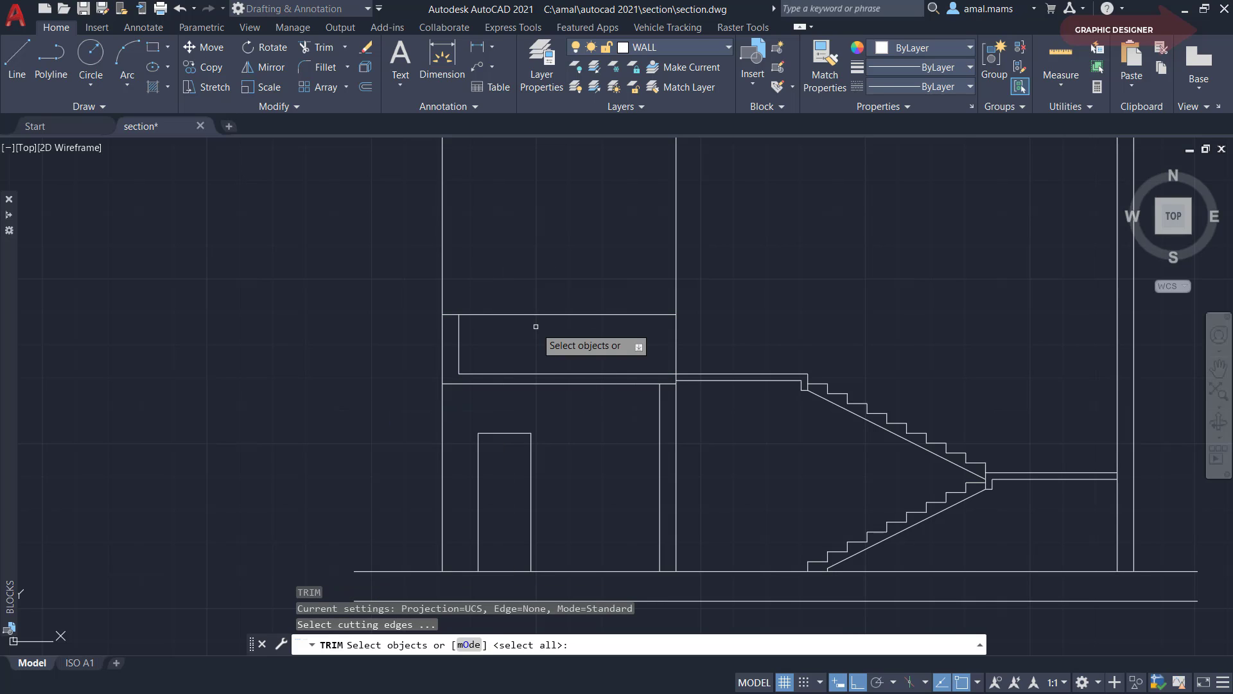
left_click(501, 276)
left_click(393, 321)
key("Return")
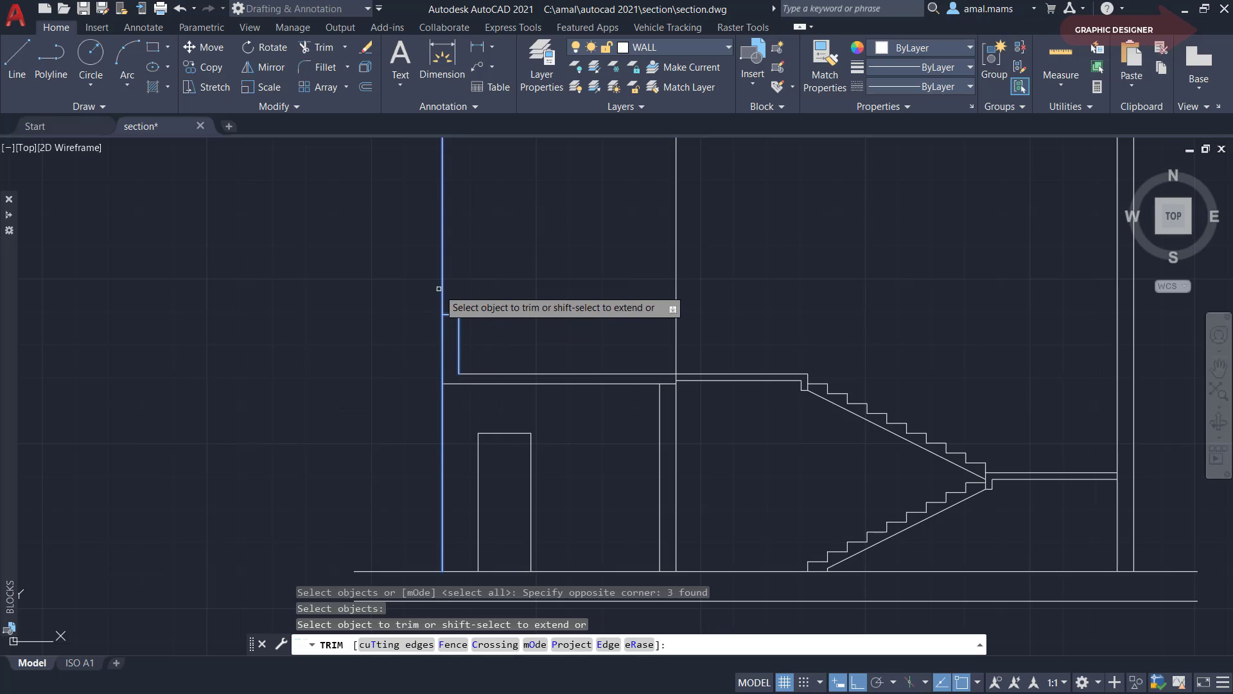
right_click(526, 341)
left_click(552, 349)
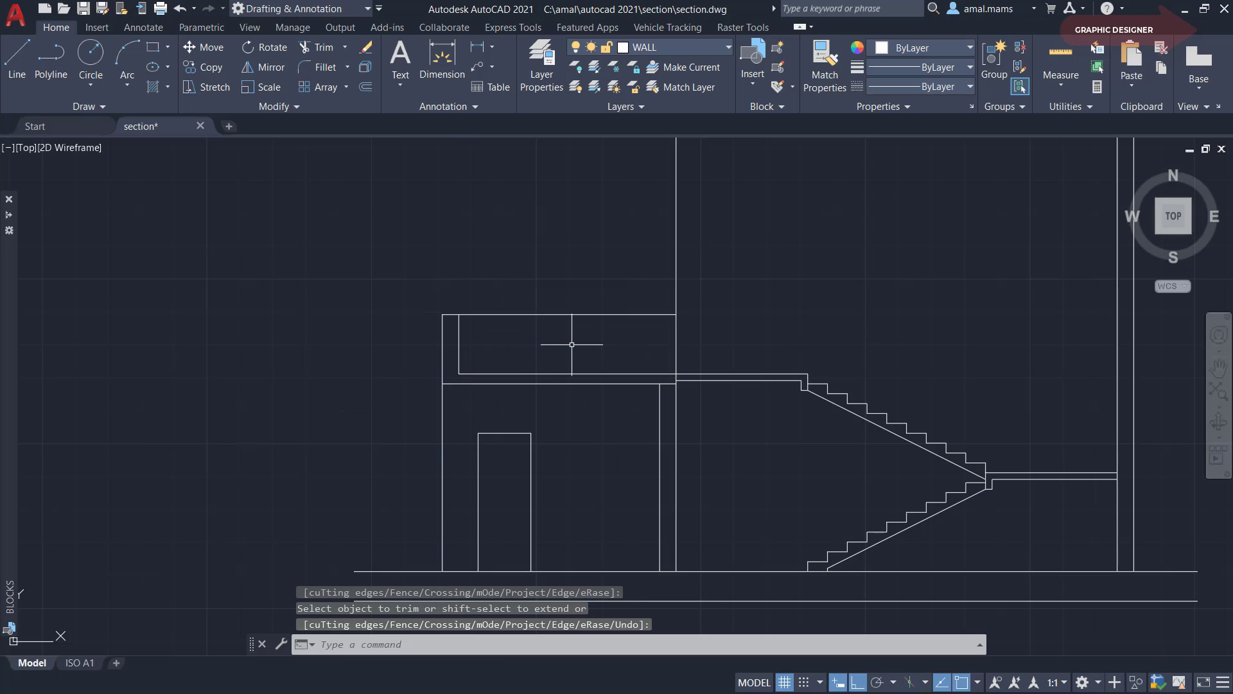
type("EX")
Extend the inner left wall line down to the ground line
key("Return")
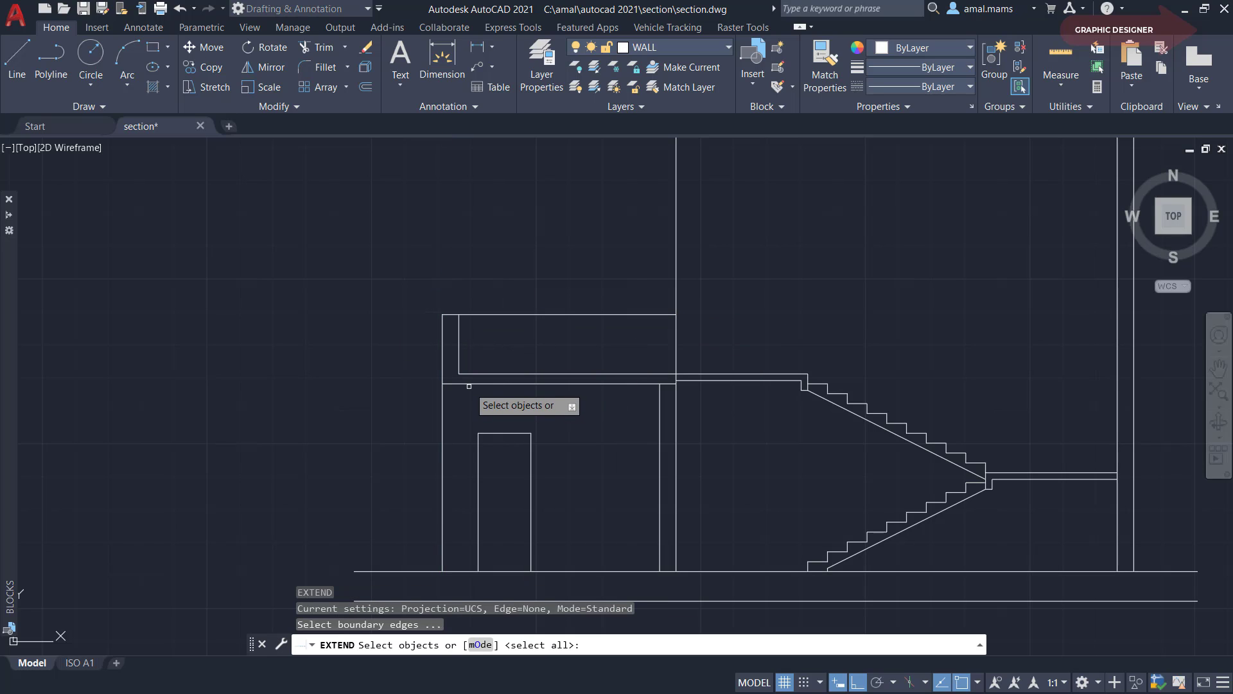
left_click(467, 384)
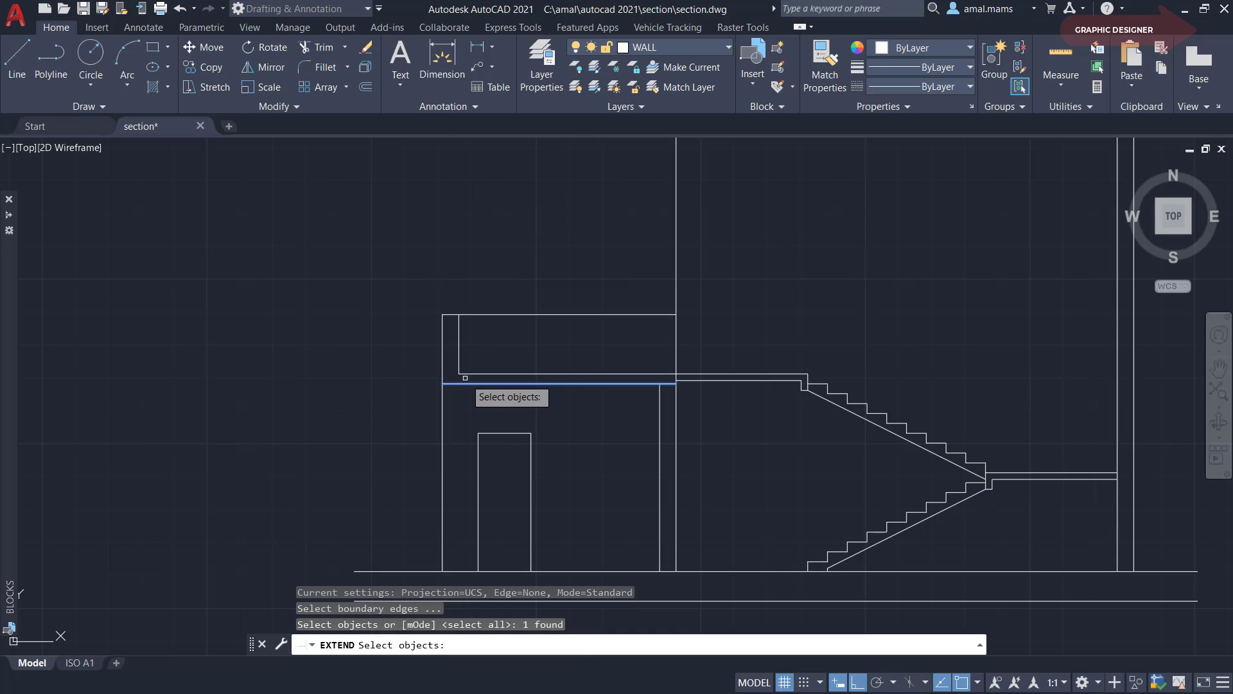
left_click(464, 570)
key("Return")
left_click(459, 365)
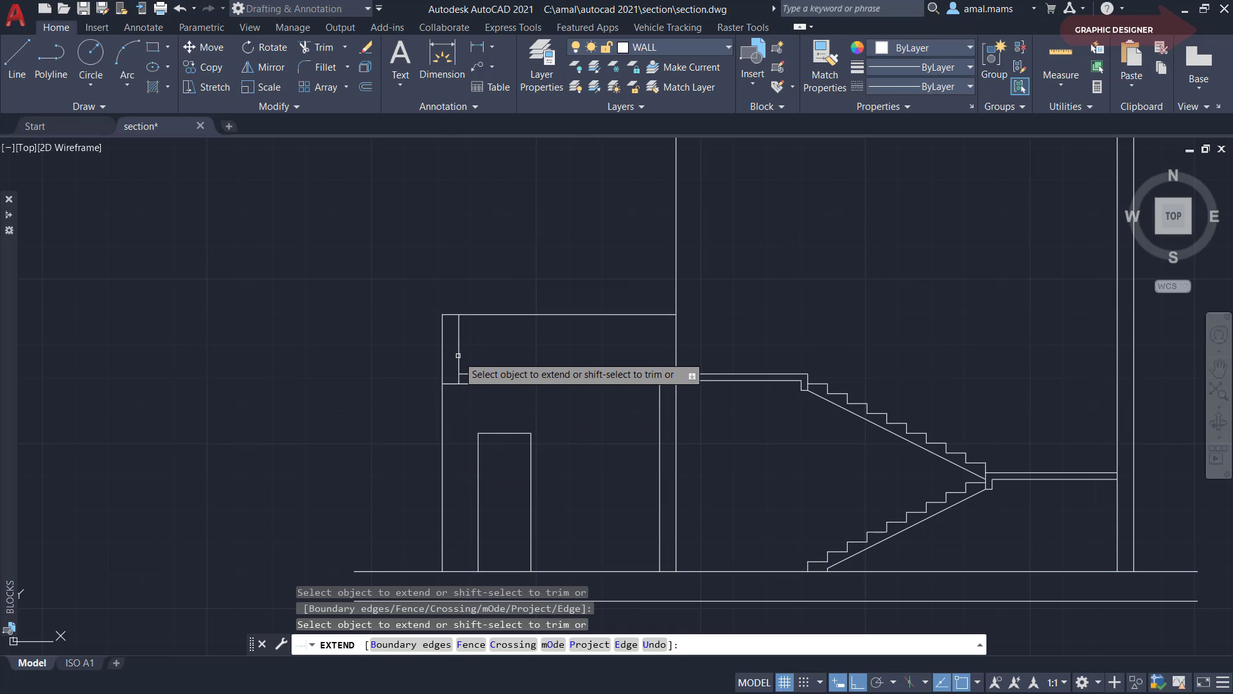
left_click(458, 377)
right_click(370, 449)
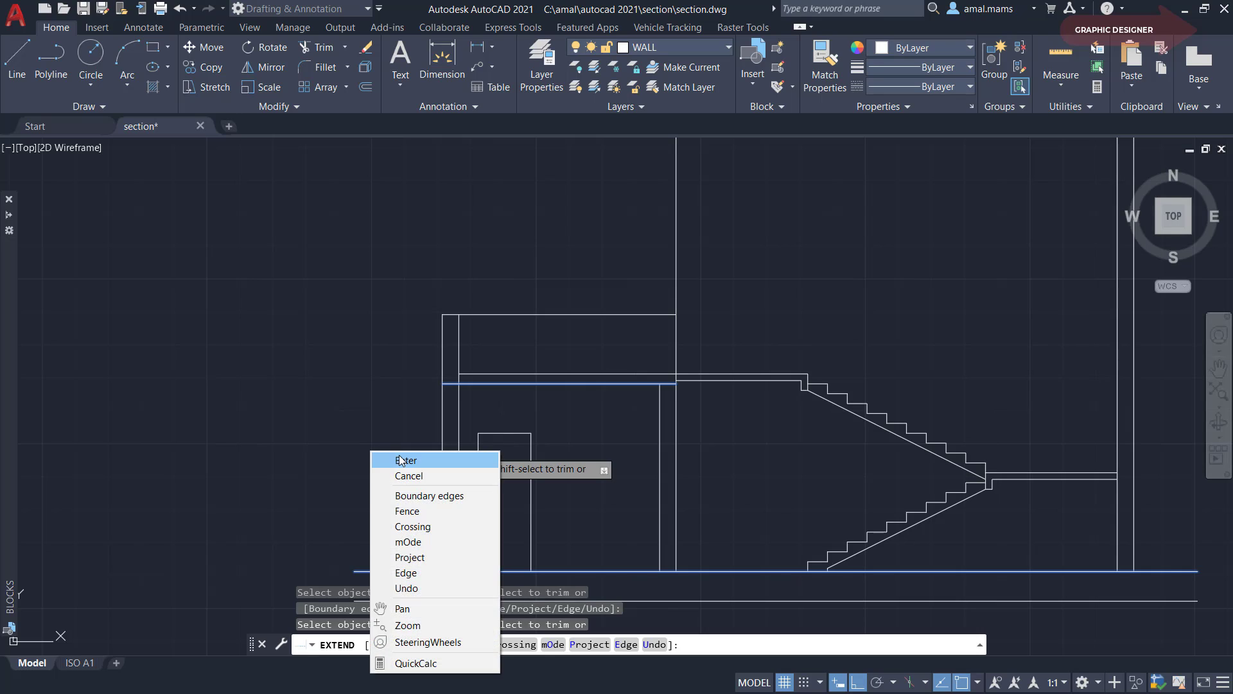
left_click(385, 459)
Trim away the wall piece lying between the two slab lines
type("tr")
key("Return")
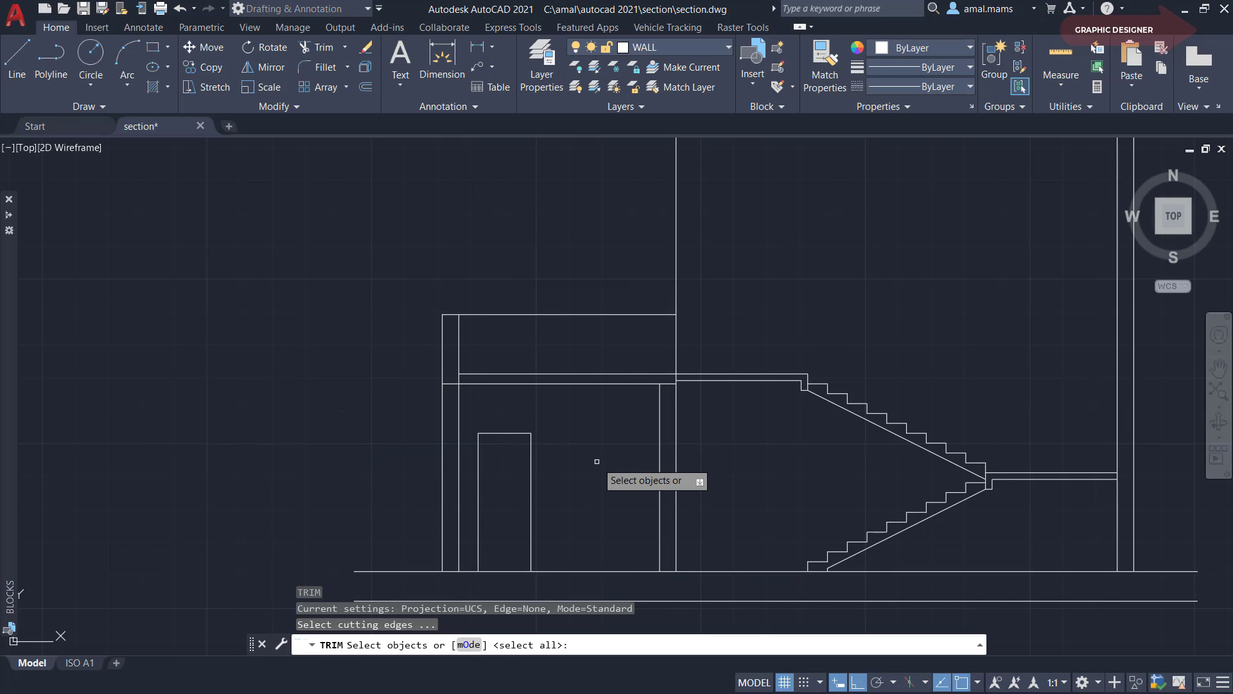
left_click_drag(502, 356, 452, 387)
key("Return")
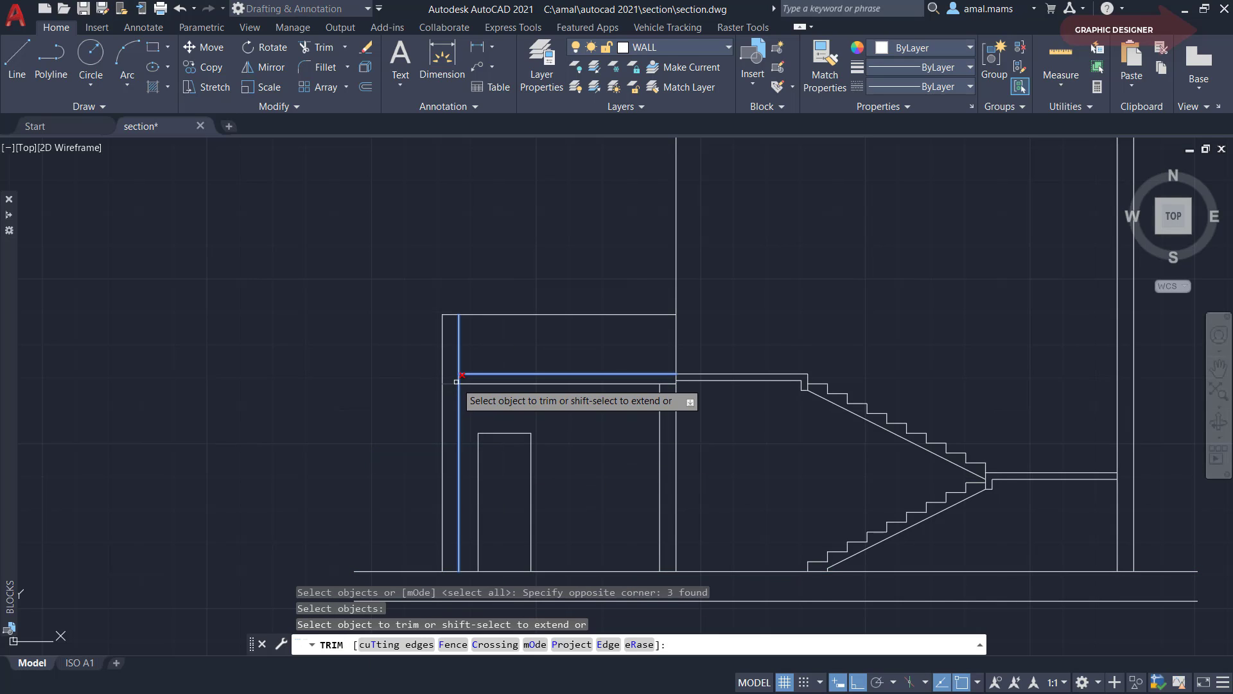
left_click(457, 379)
right_click(399, 405)
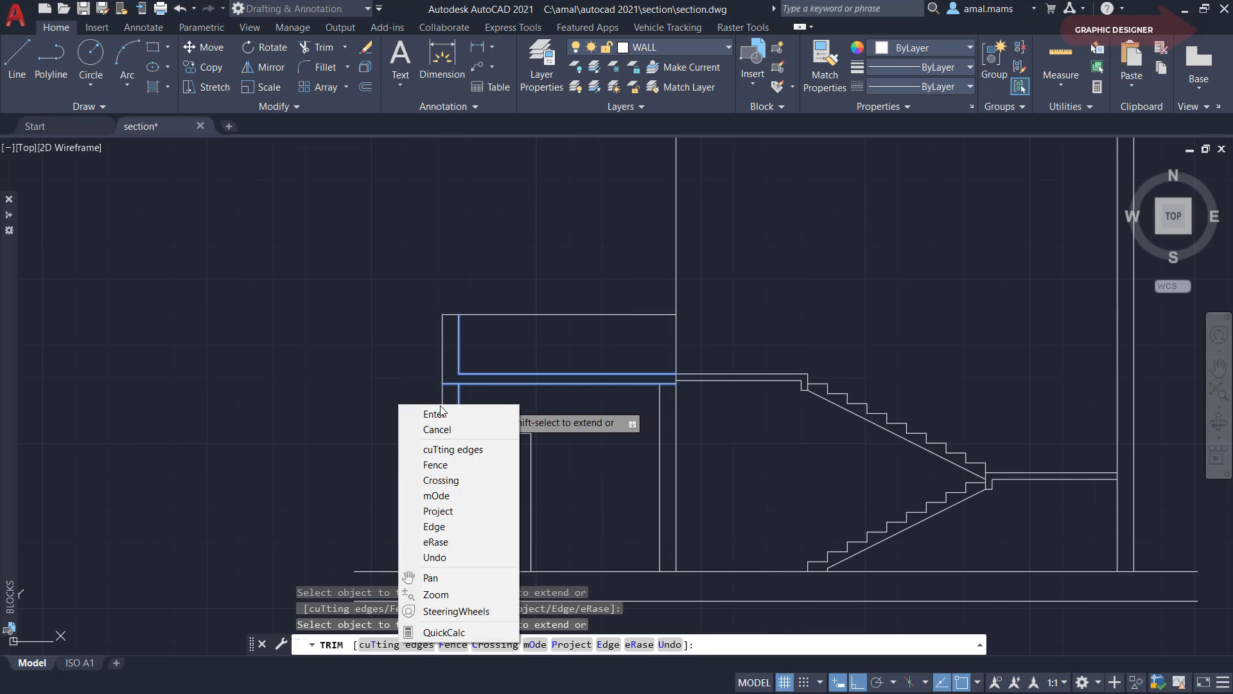
left_click(453, 414)
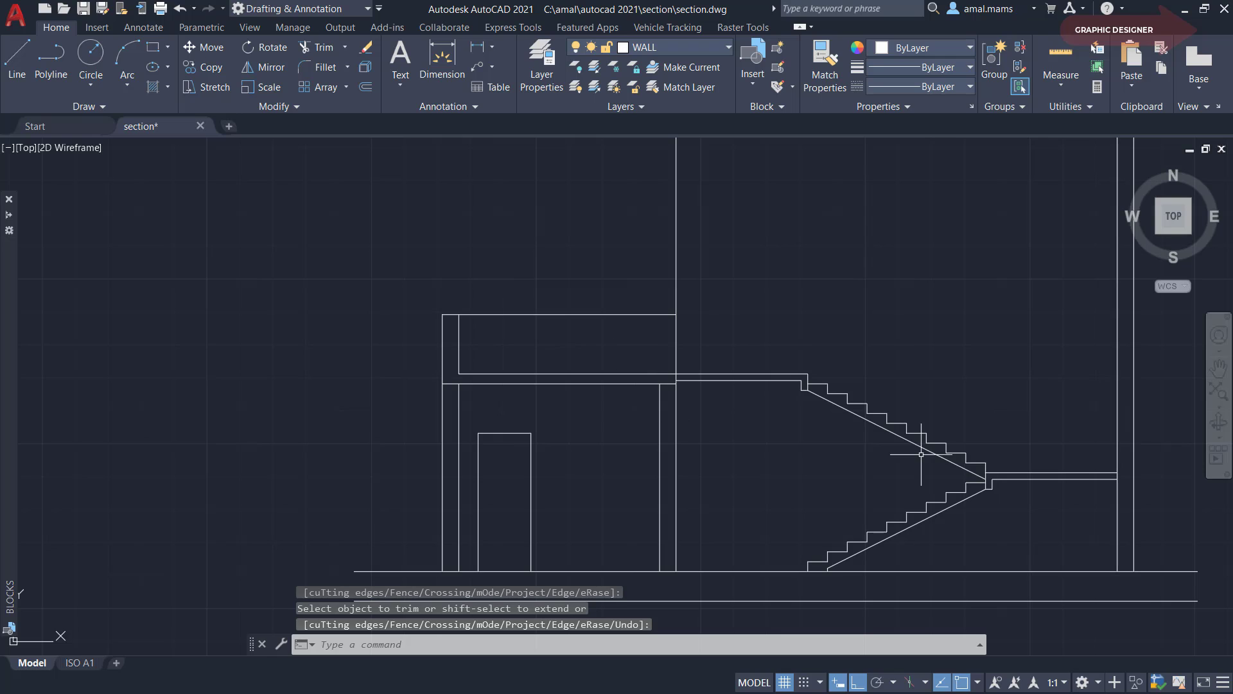
middle_click_drag(909, 450, 626, 392)
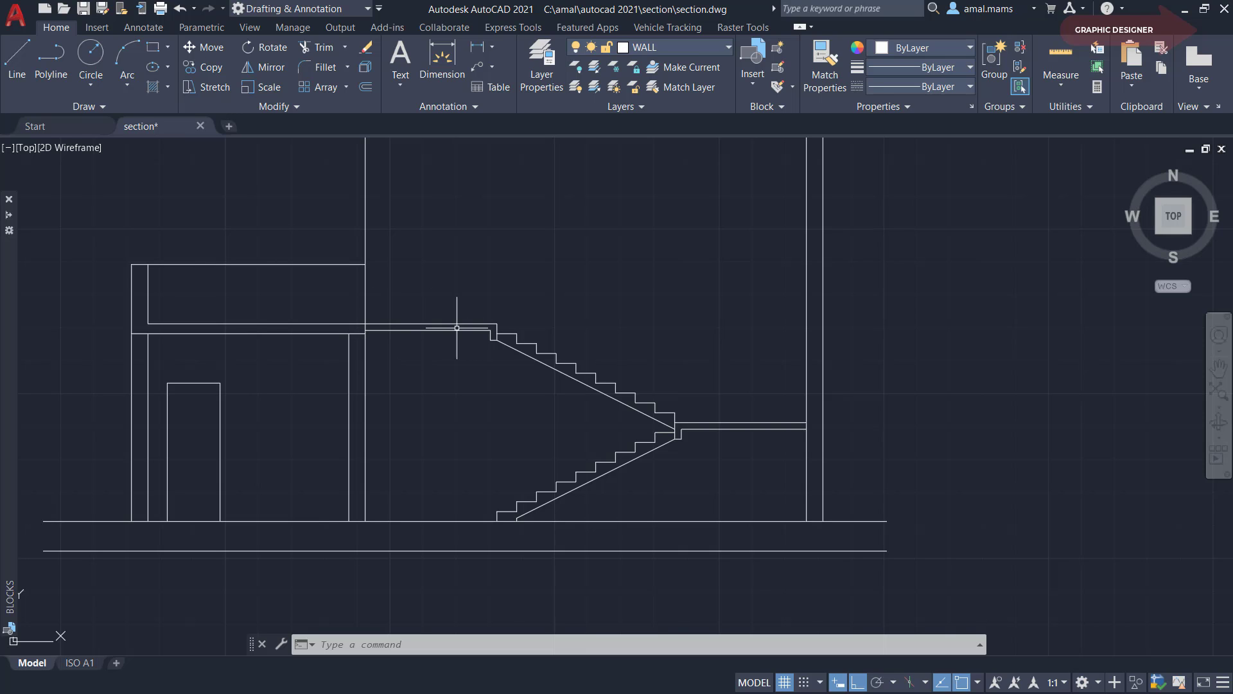
Draw a horizontal slab line from the top of the stair to the right wall
scroll(565, 388, "down", 5)
scroll(570, 472, "up", 3)
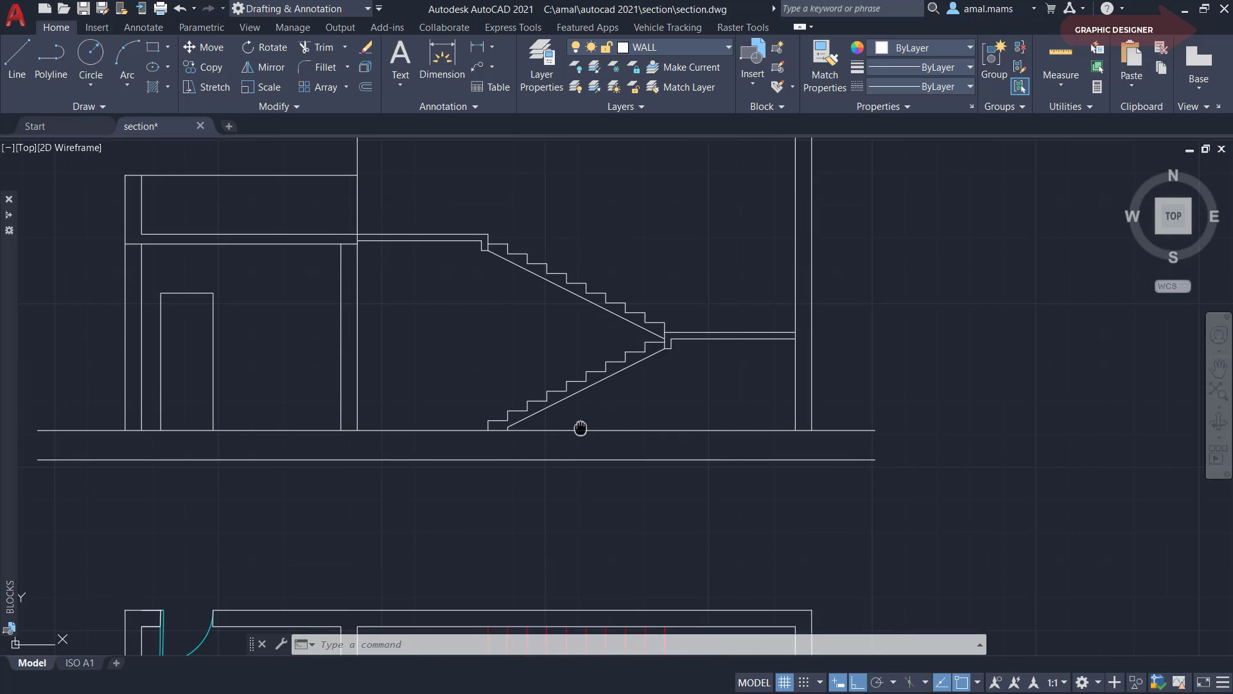
scroll(557, 394, "up", 2)
scroll(523, 308, "up", 1)
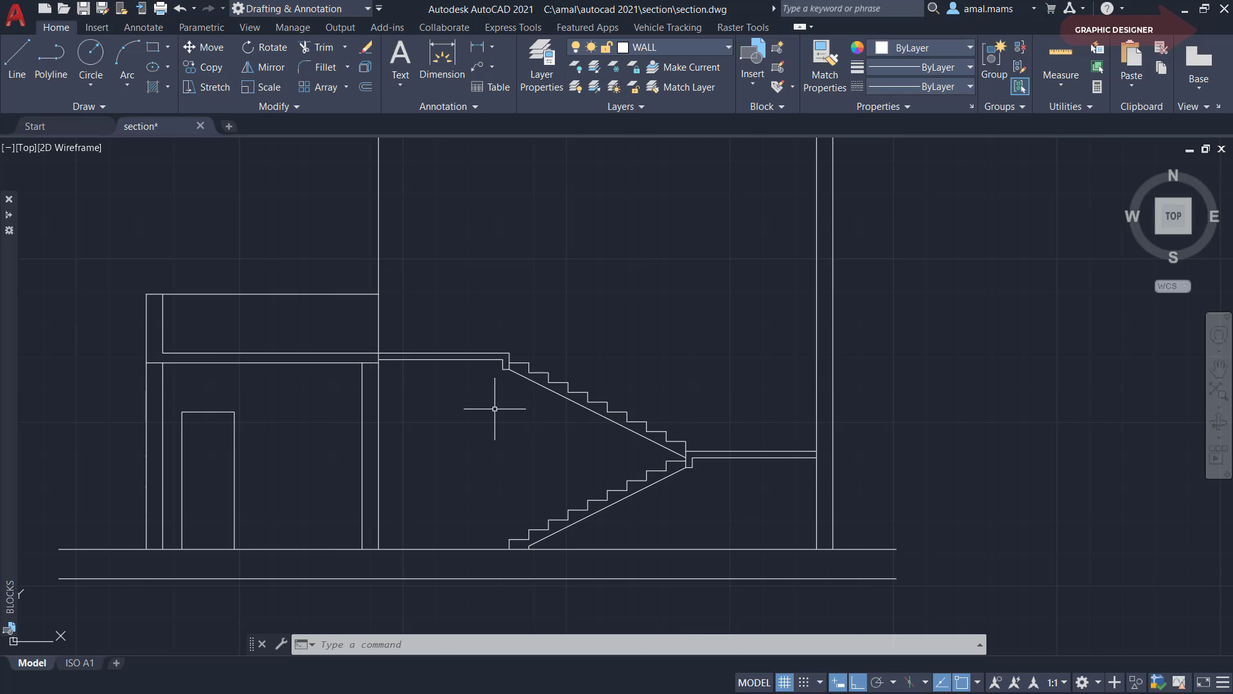
scroll(495, 409, "down", 6)
scroll(496, 483, "up", 2)
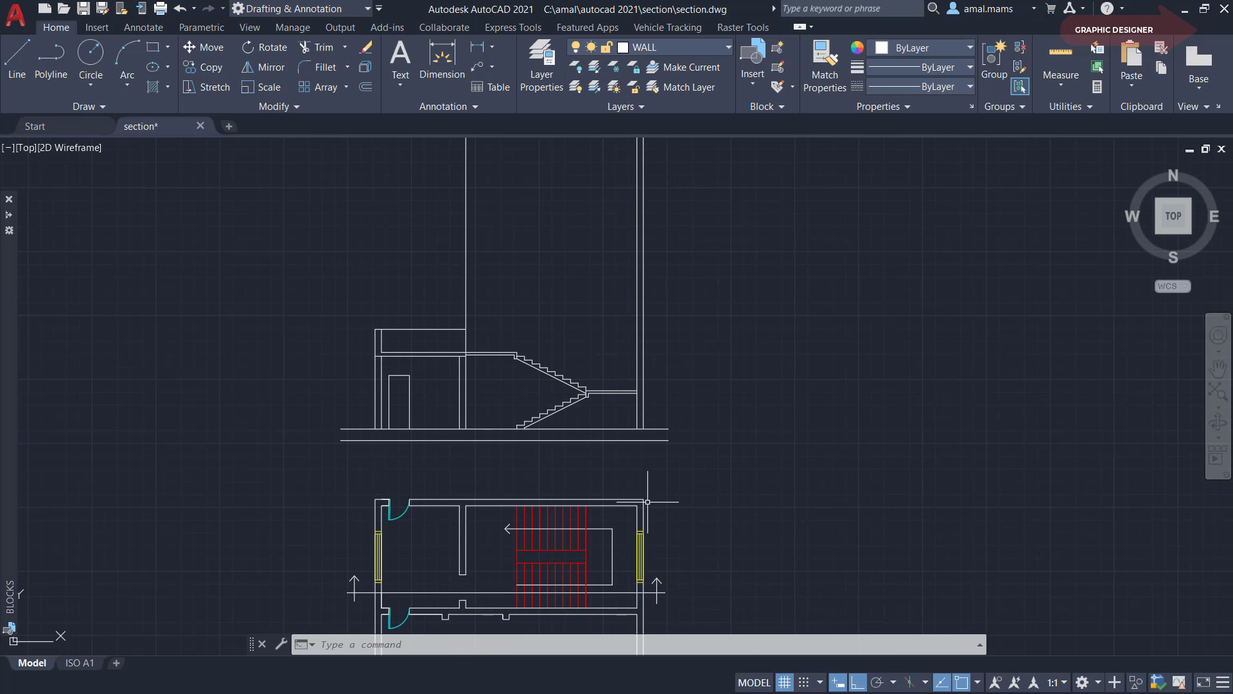
scroll(498, 314, "up", 3)
scroll(437, 402, "up", 2)
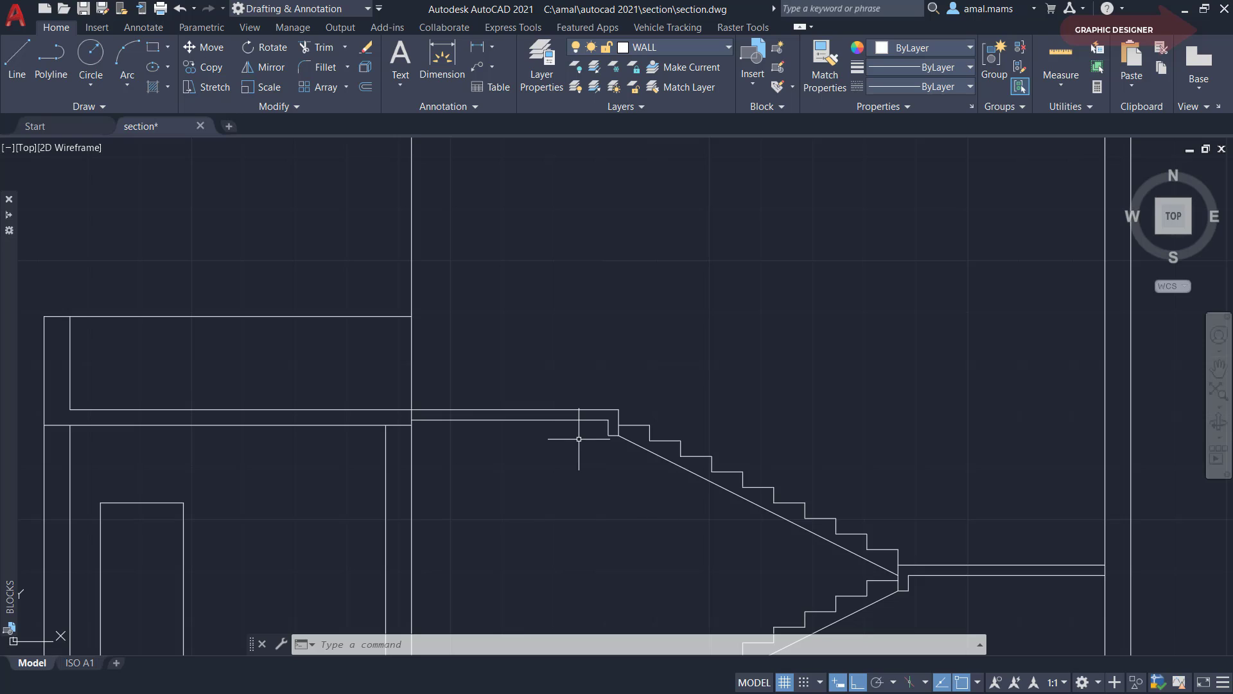
type("L")
key("Return")
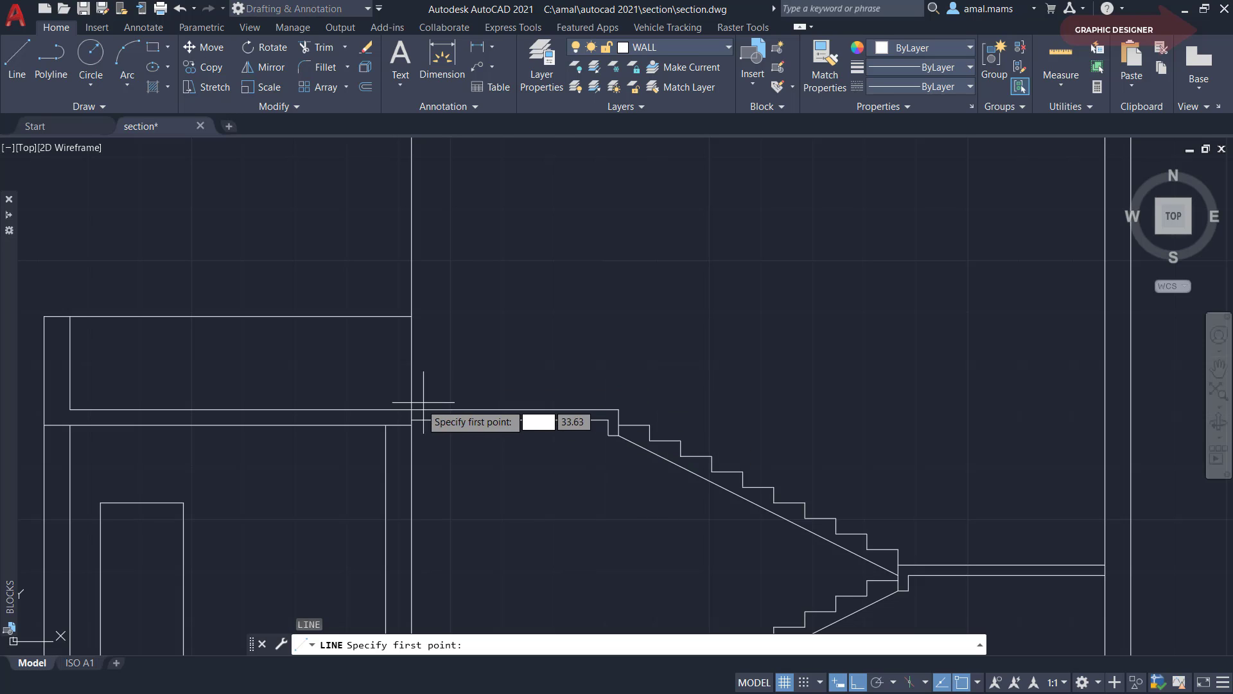
left_click(618, 409)
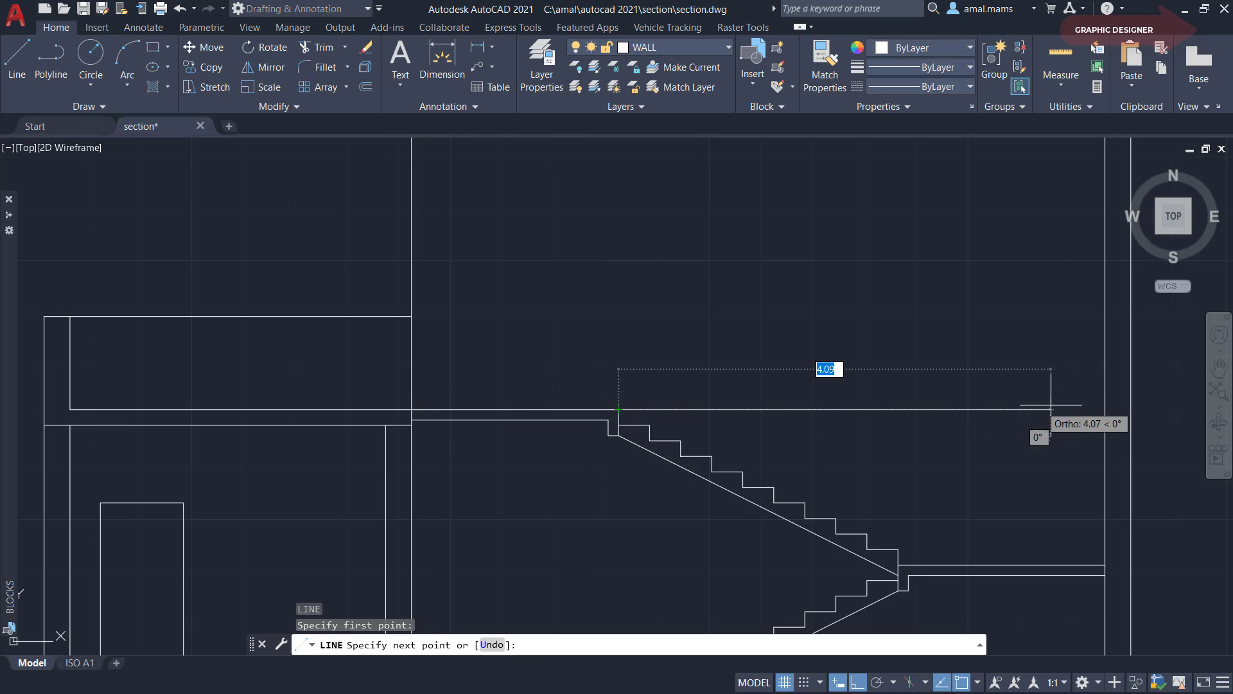
left_click(1104, 410)
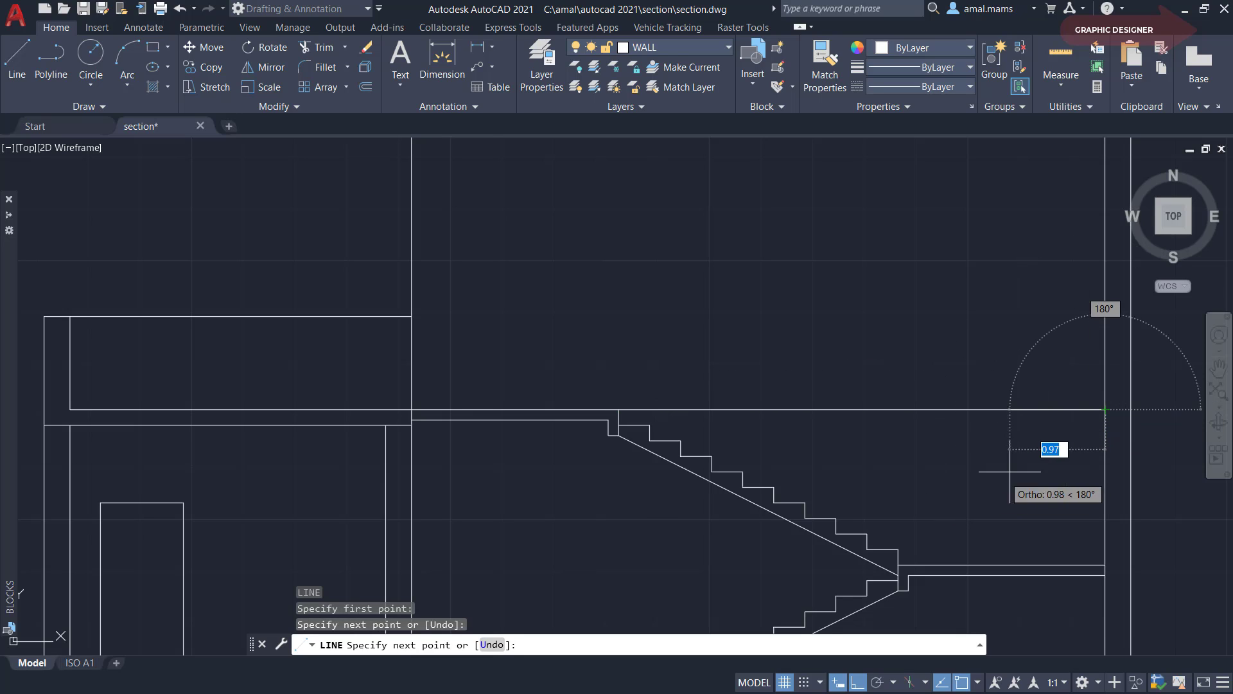
right_click(1017, 455)
left_click(1047, 479)
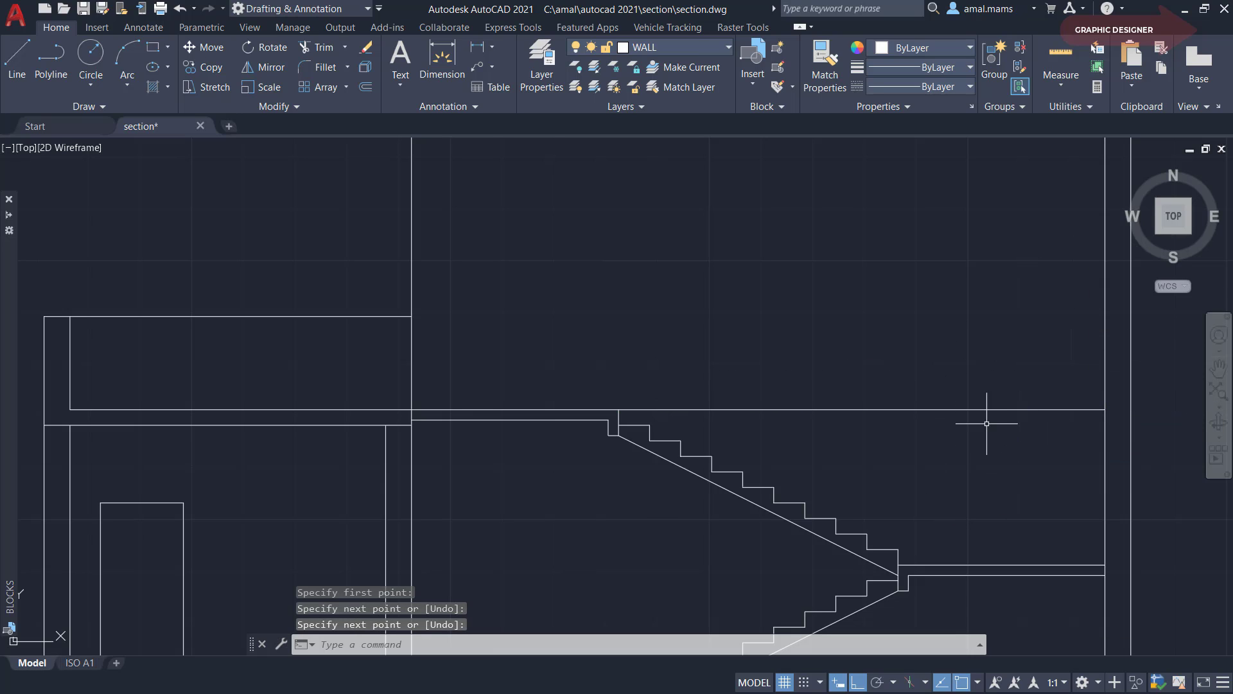
type("L")
Draw a second slab line from the left wall corner to the right wall
key("Return")
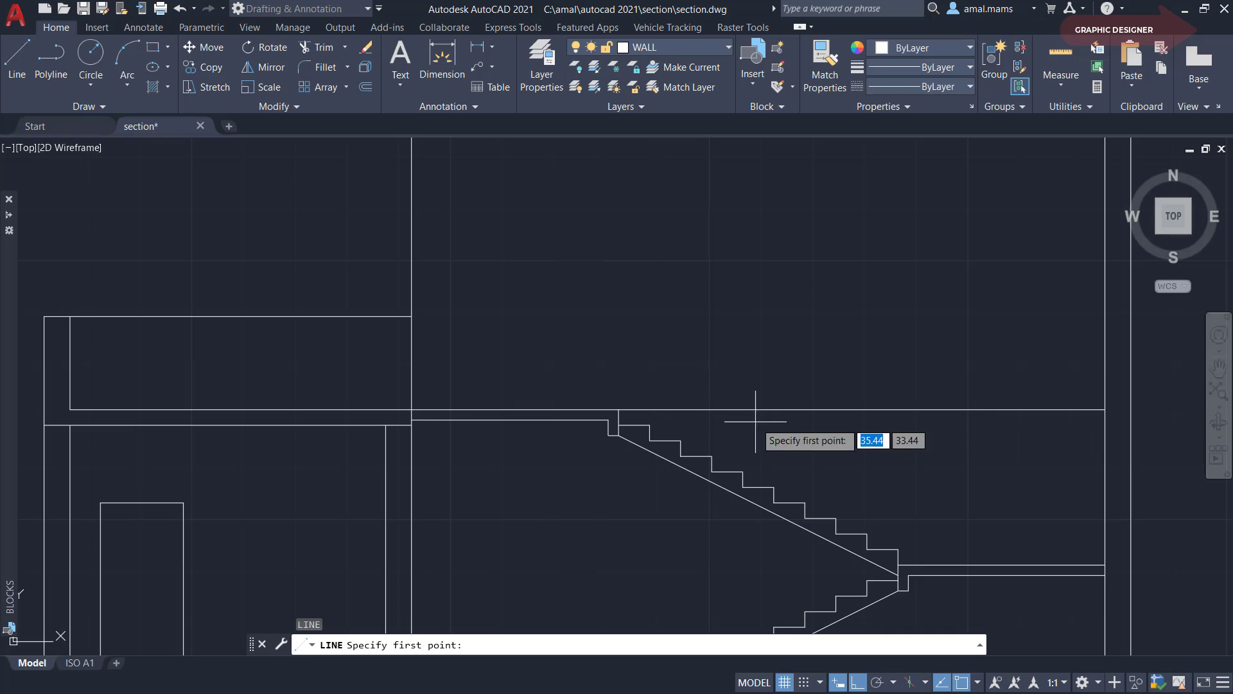
left_click(412, 425)
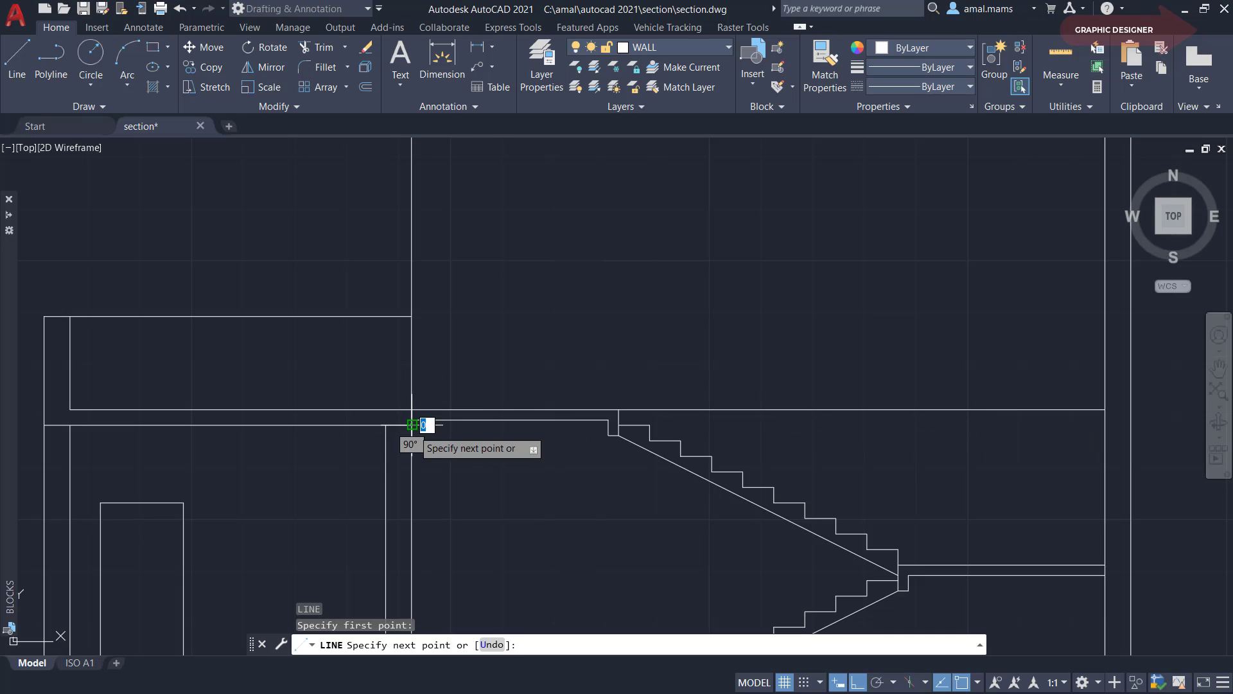
left_click(1105, 425)
right_click(1061, 458)
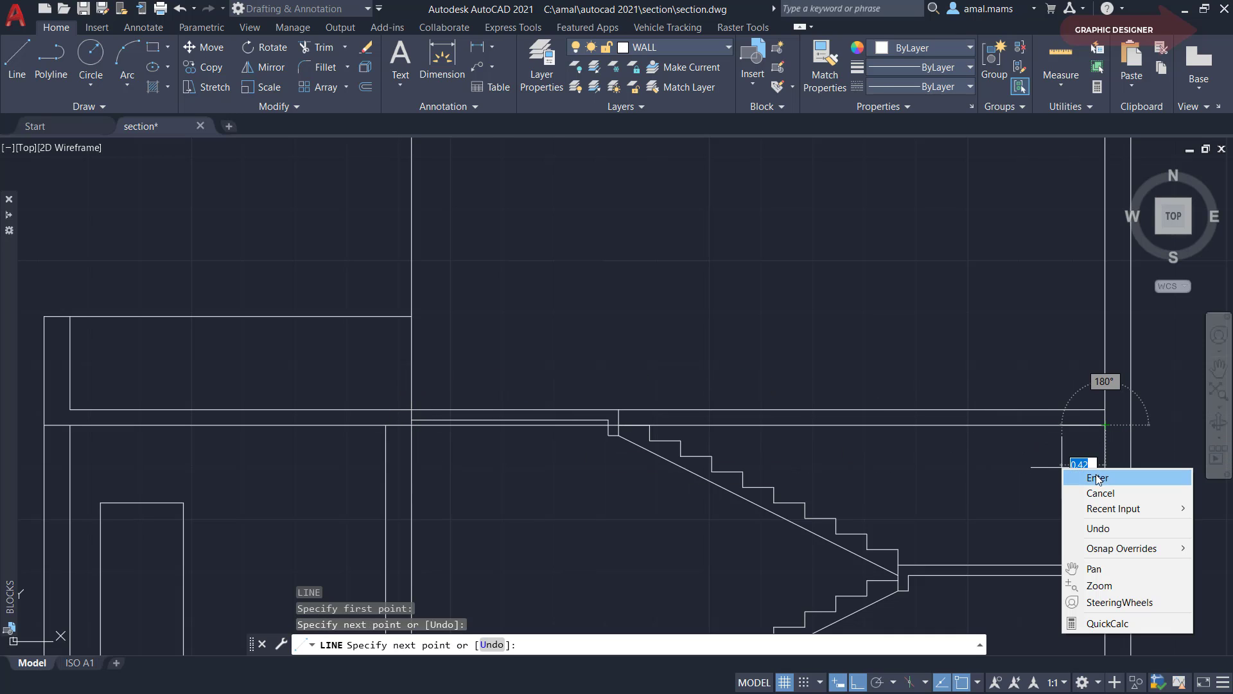
left_click(1093, 477)
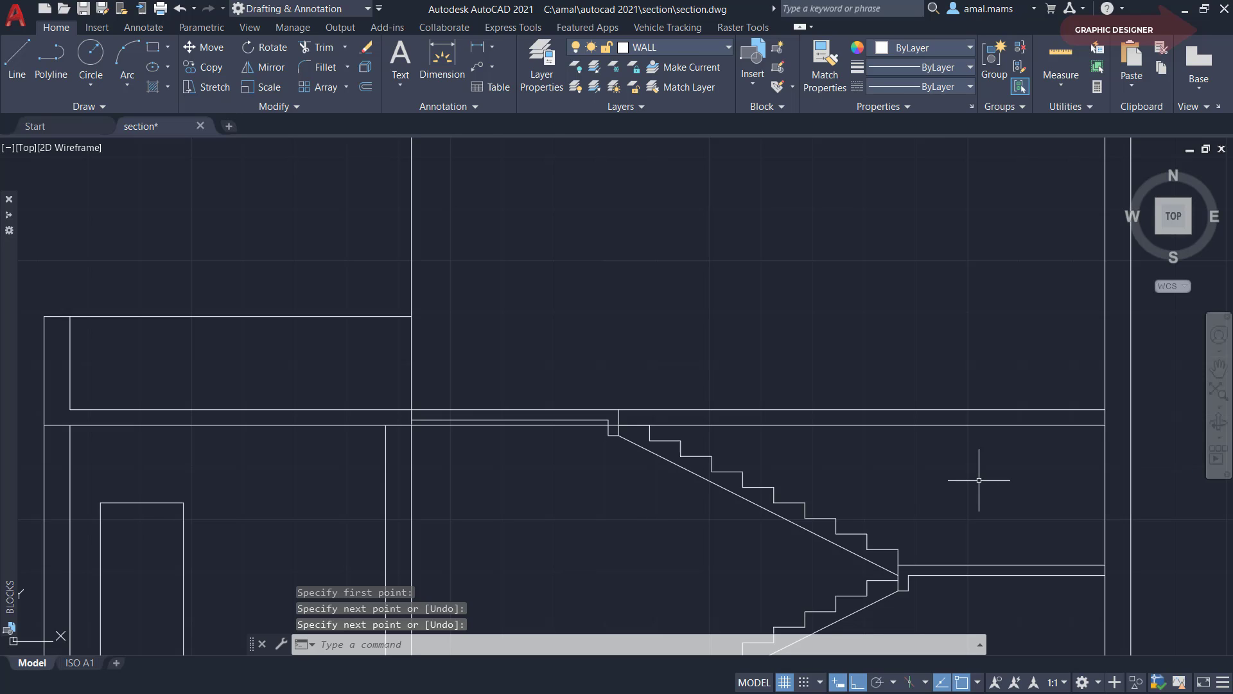
Trim the overlapping lines where the slab meets the stair top
type("Tr")
key("Return")
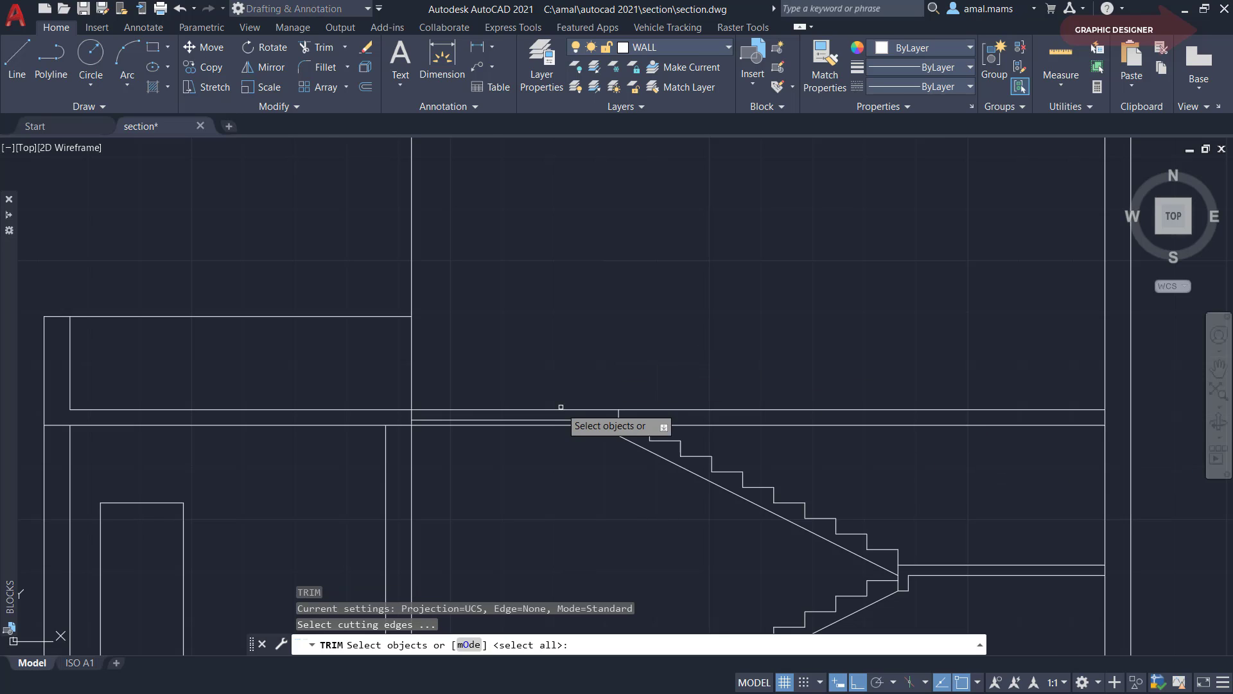
scroll(564, 416, "up", 2)
left_click(662, 449)
left_click(623, 414)
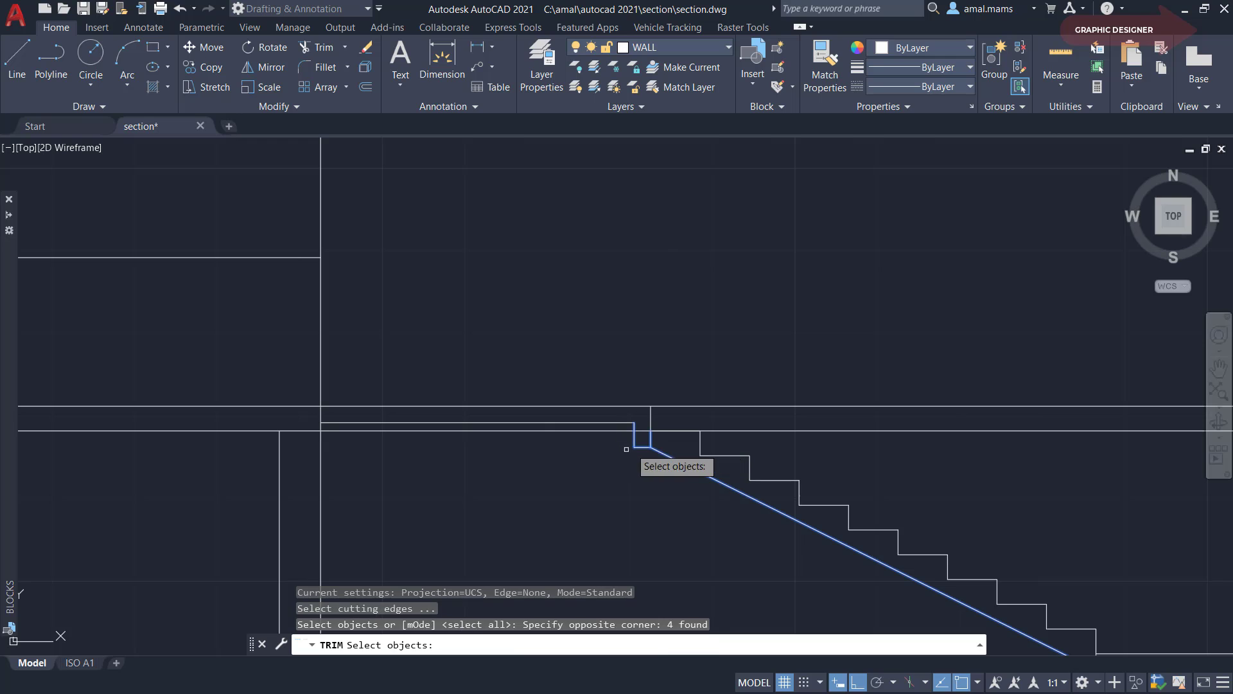
key("Return")
right_click(626, 470)
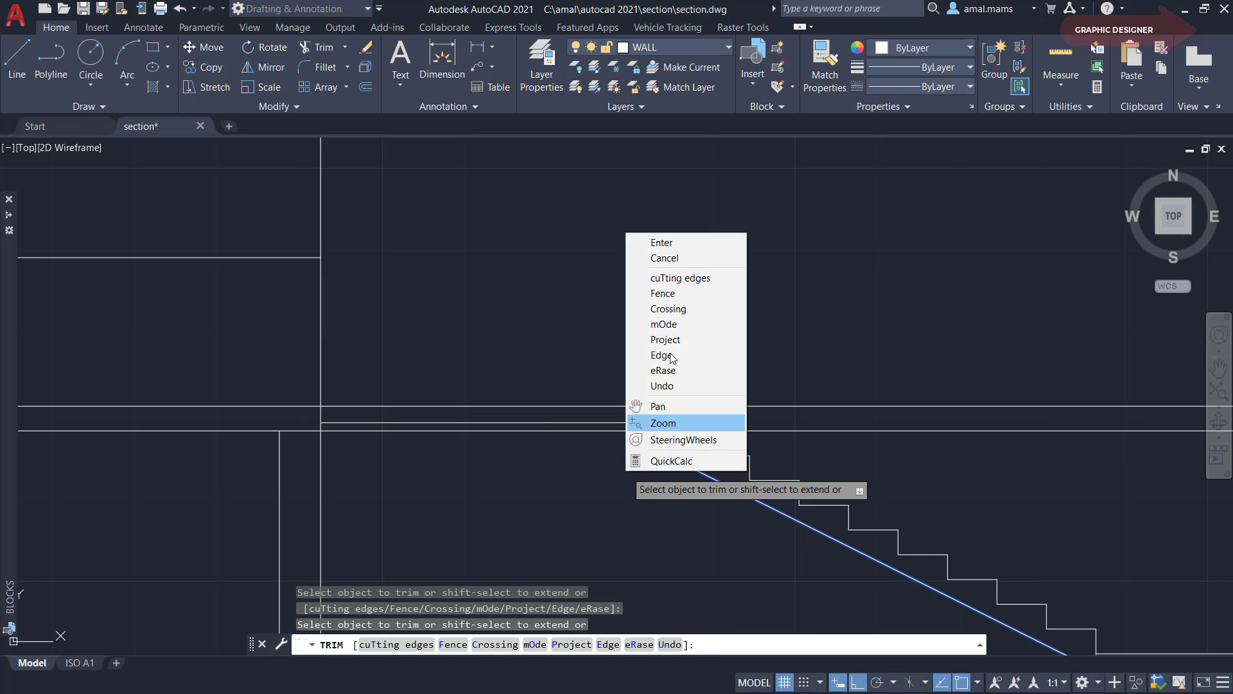
left_click(686, 245)
scroll(666, 298, "down", 3)
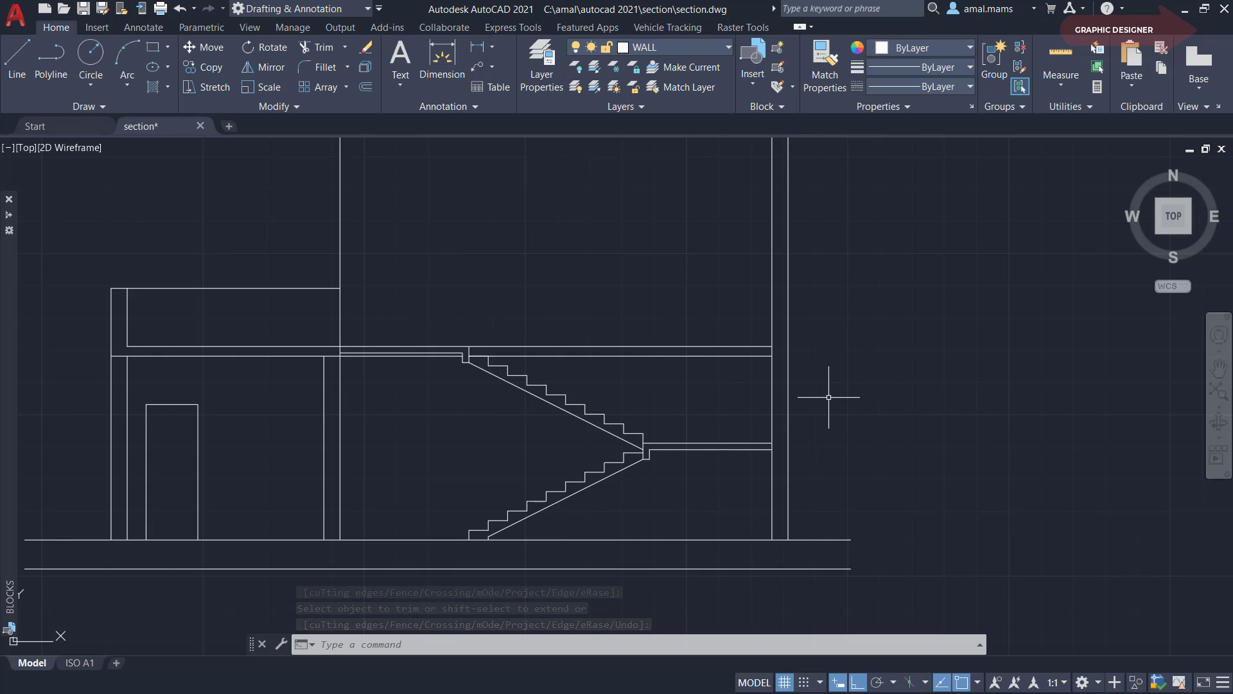
Extend the upper slab line to the right wall line
type("Ex")
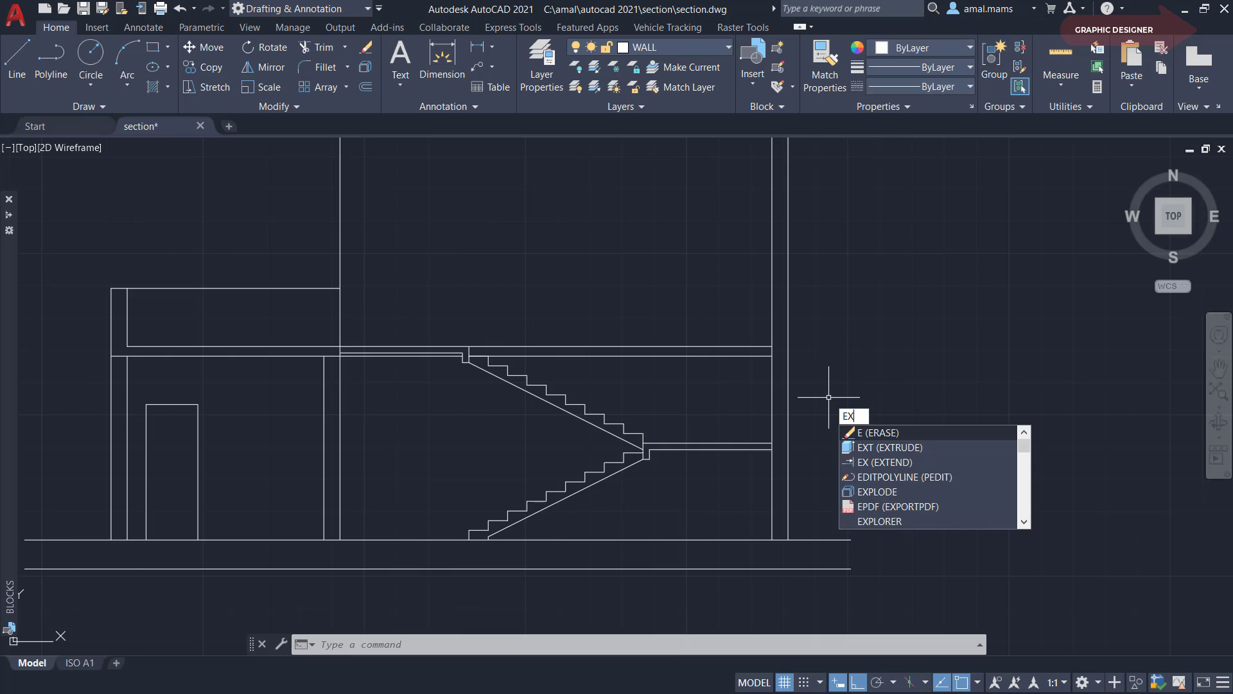
key("Return")
left_click(788, 372)
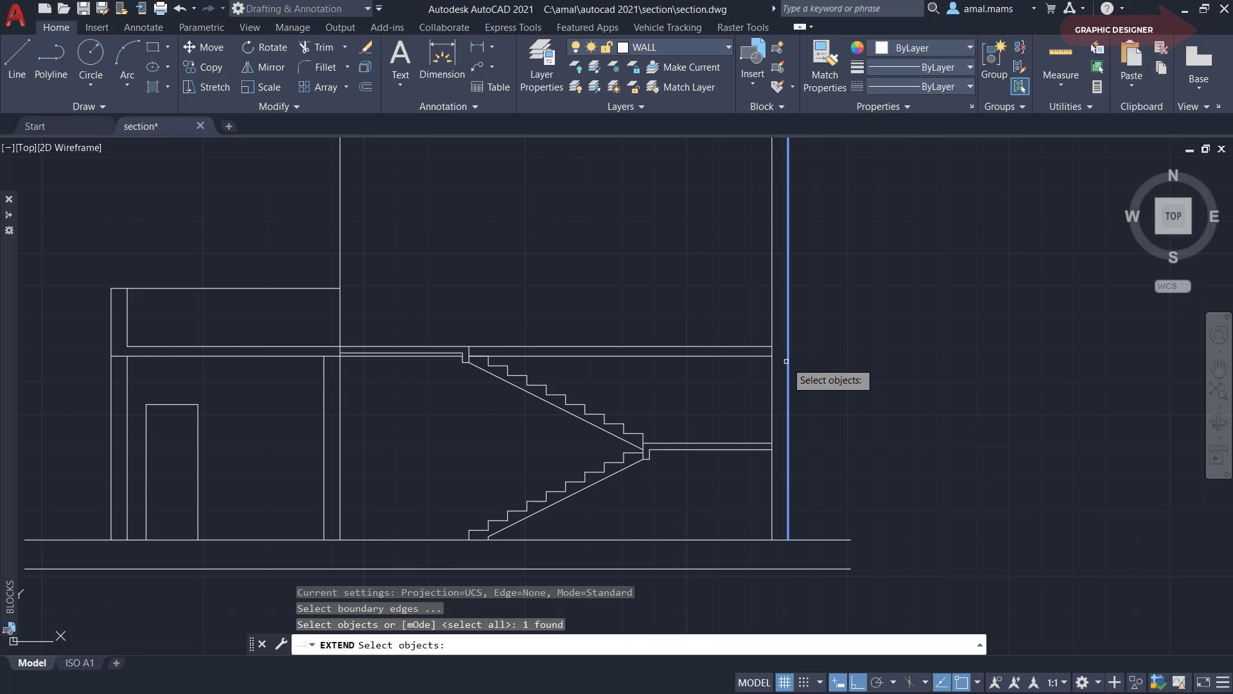
key("Return")
left_click(752, 345)
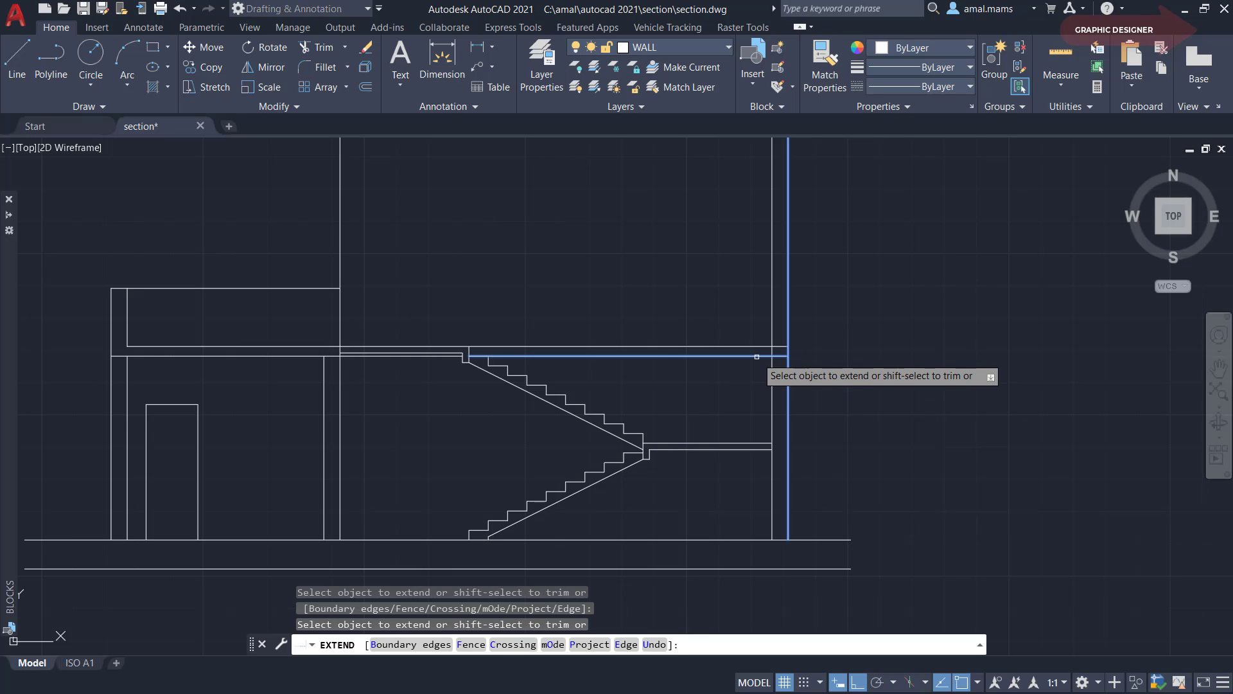
right_click(833, 390)
left_click(856, 398)
scroll(840, 403, "down", 1)
middle_click_drag(848, 288, 828, 342)
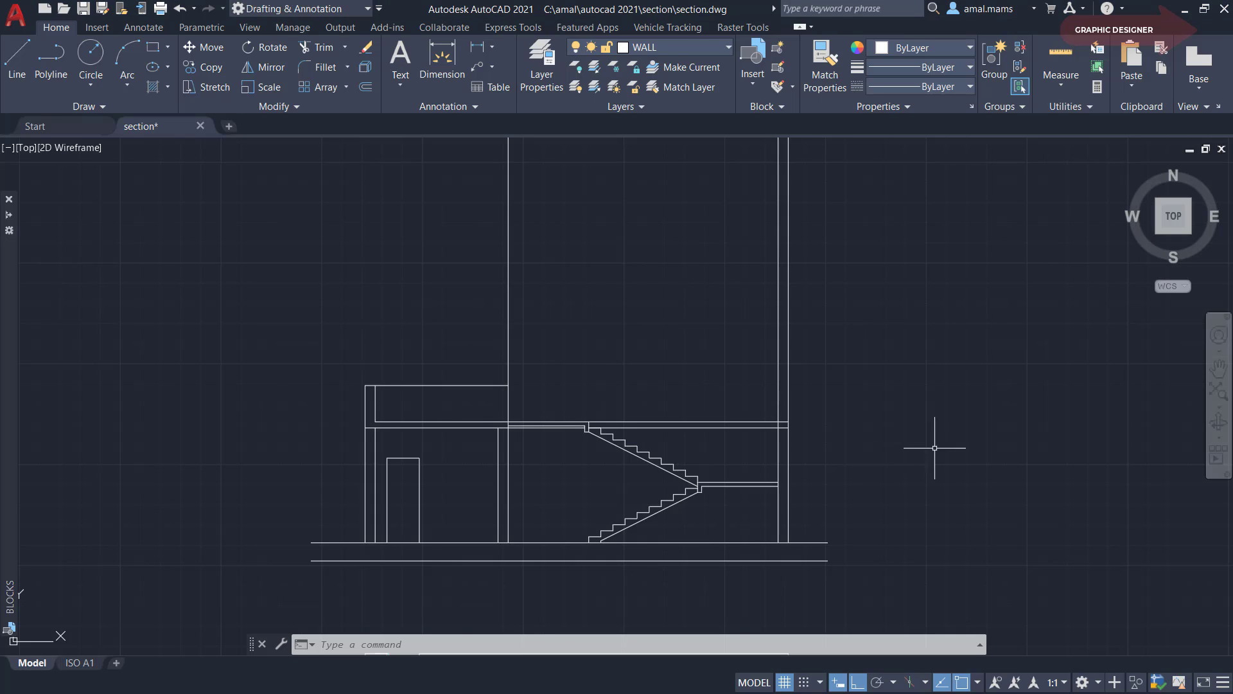
Offset the upper floor line 2.5 upward to create the top line
type("o")
key("Return")
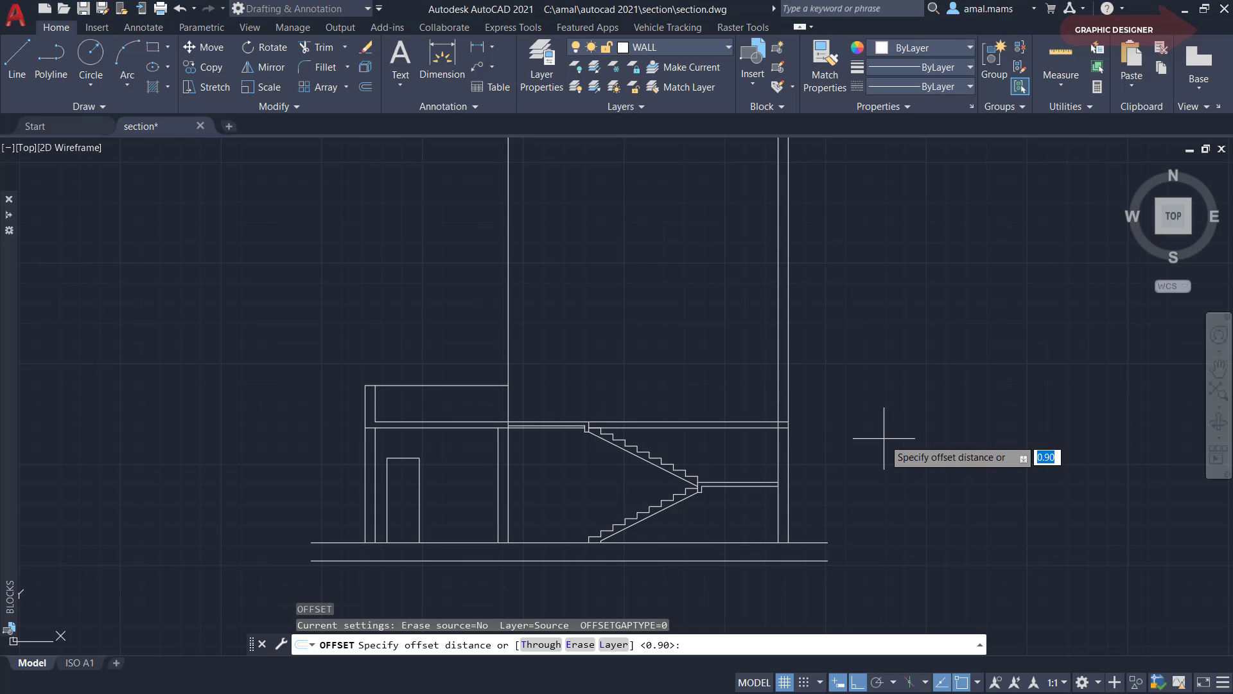
type("2.5")
key("Return")
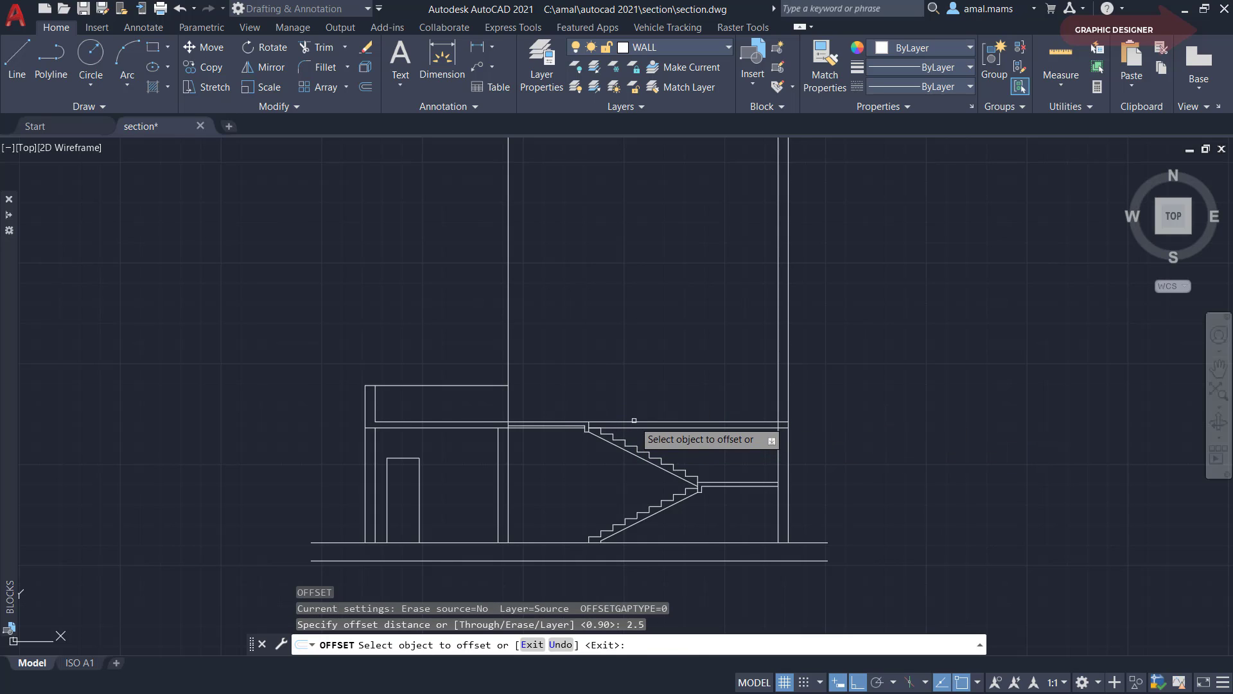
left_click(634, 422)
left_click(675, 371)
key("Escape")
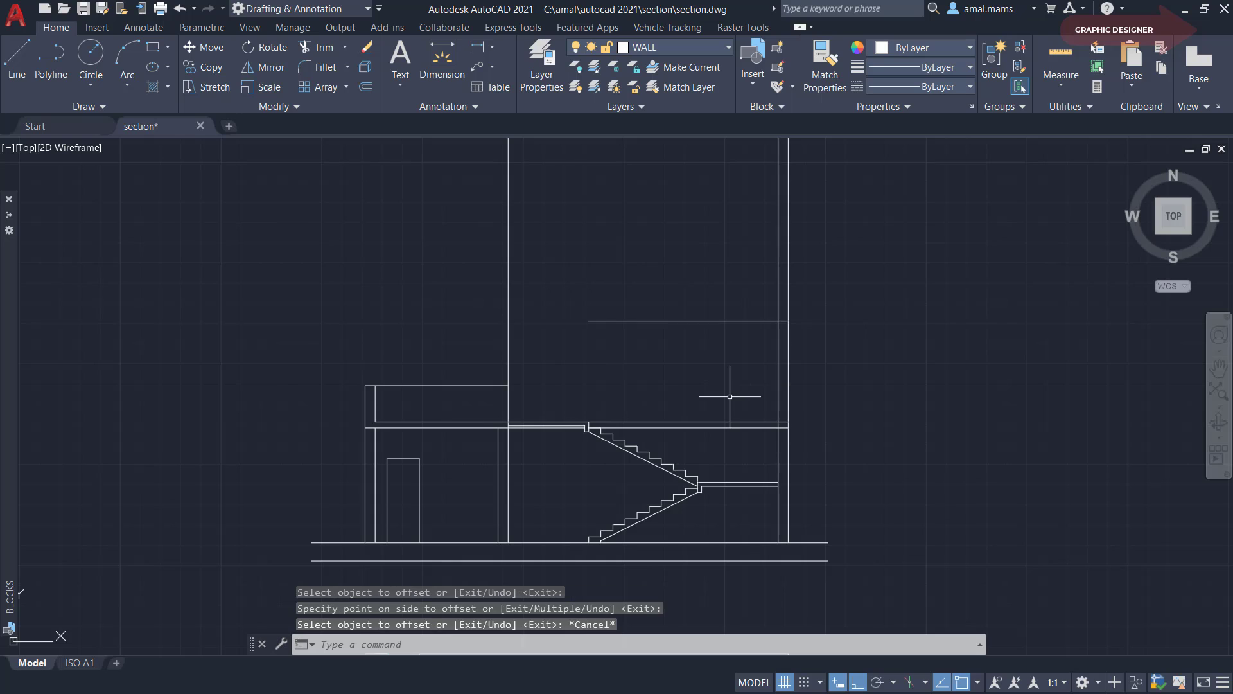
Fillet both upper-storey left wall lines to the top line, forming sharp corners
type("f")
key("Return")
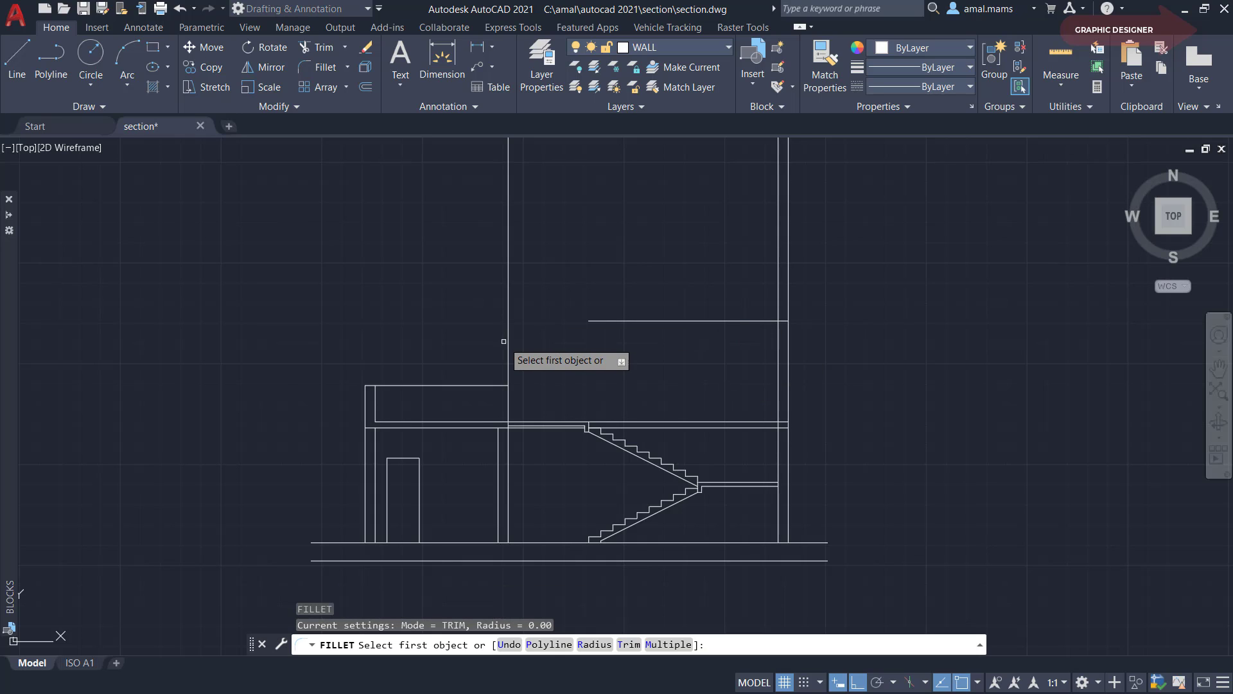
left_click(508, 341)
left_click(600, 321)
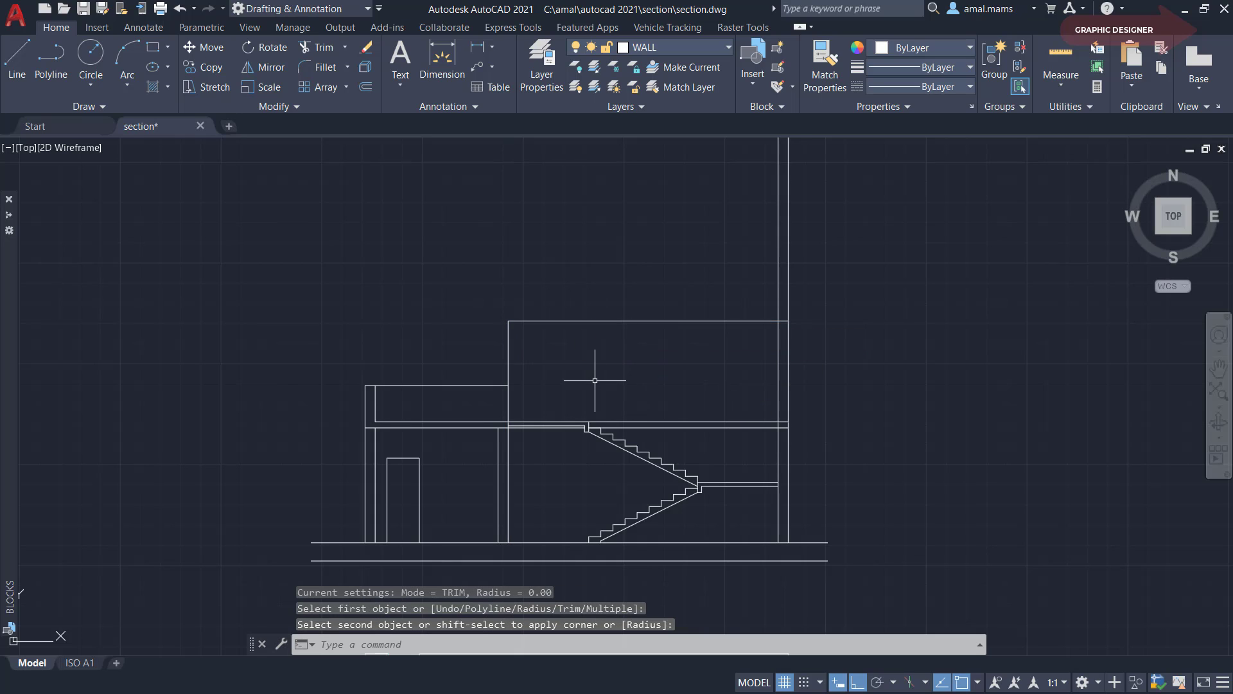
middle_click_drag(596, 383, 623, 383)
scroll(538, 398, "up", 2)
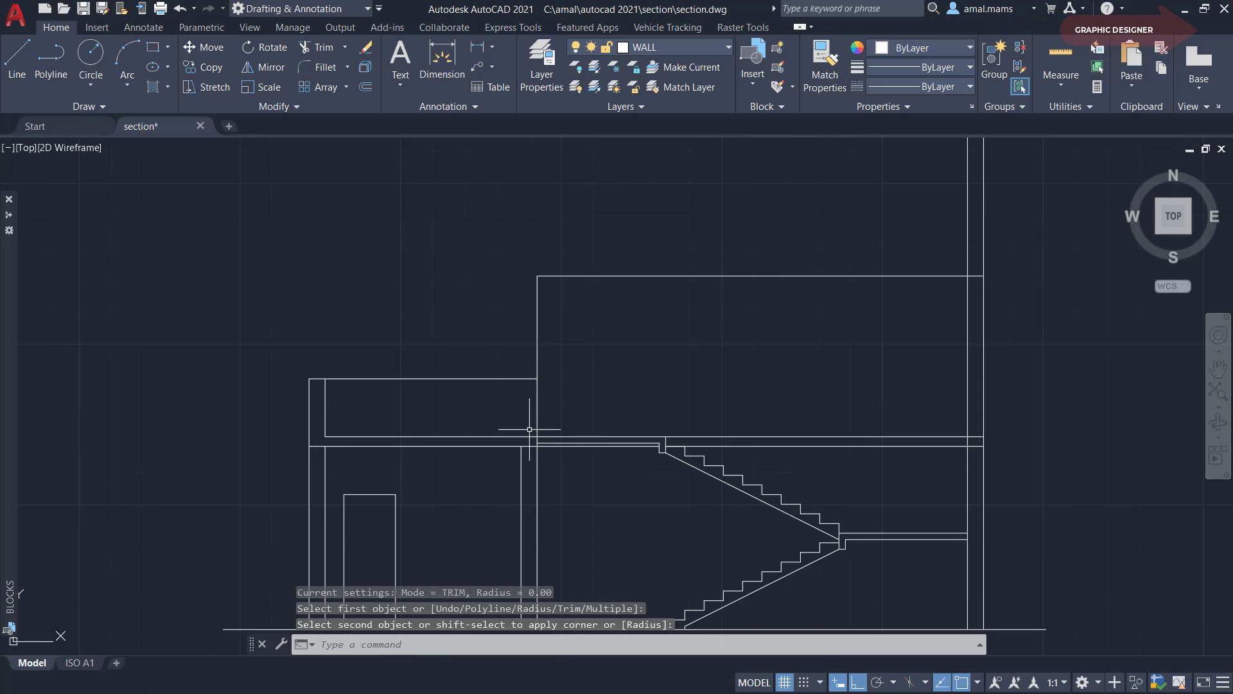
type("R")
key("Return")
left_click(521, 453)
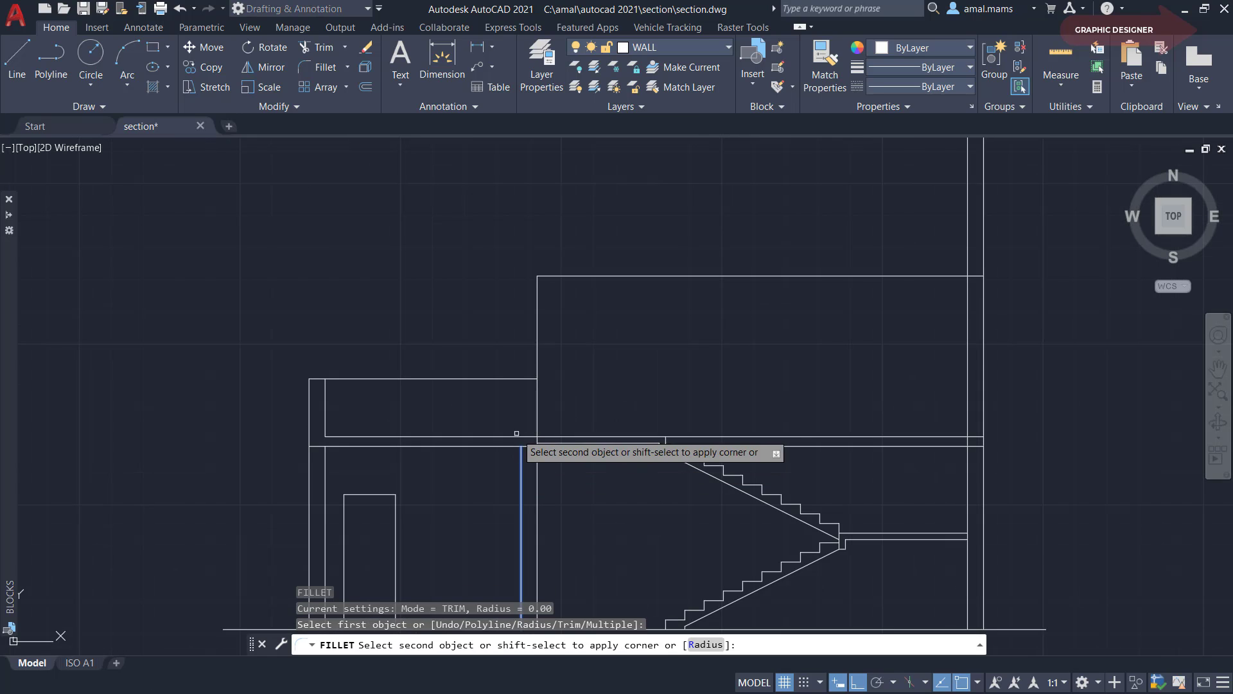
left_click(566, 277)
key("Escape")
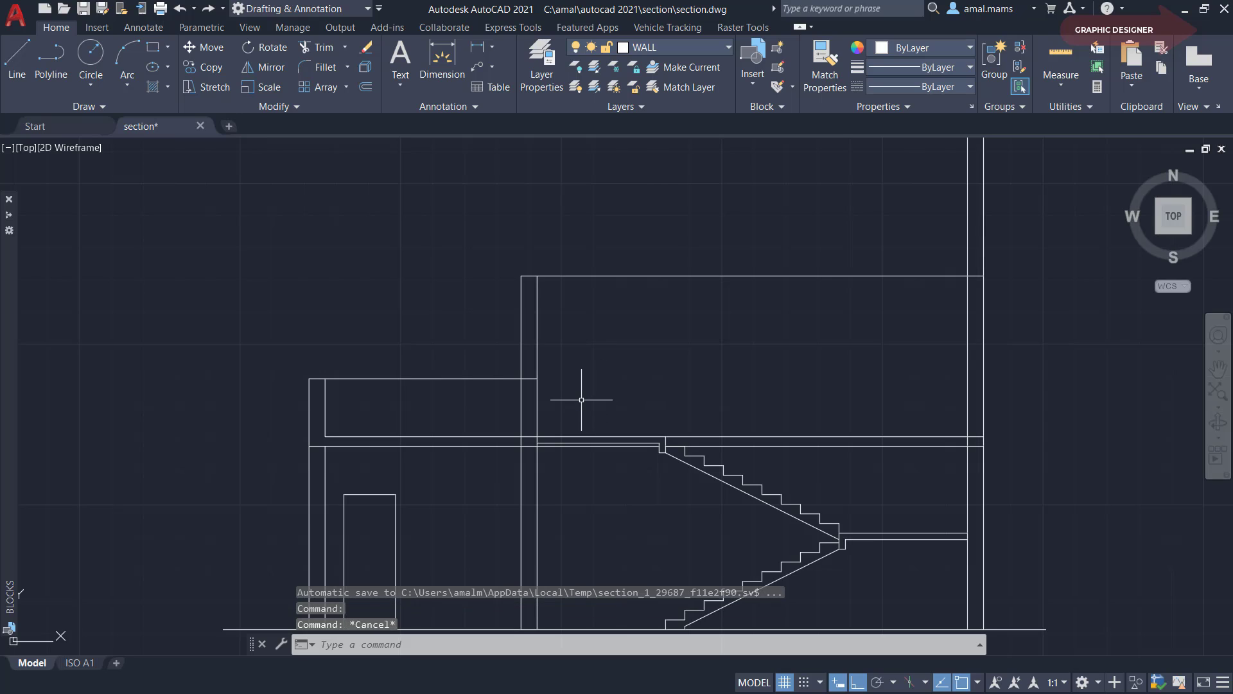
Trim away the slab line segment between the left wall's two lines
type("Tr")
key("Return")
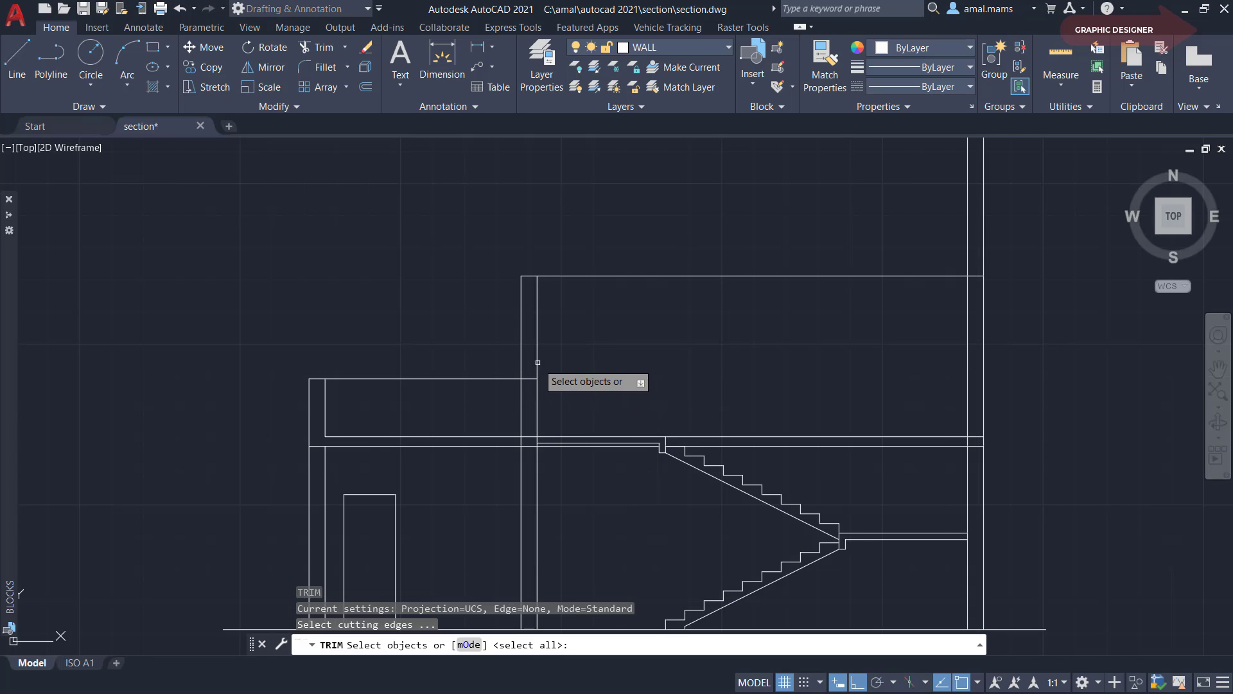
left_click(554, 361)
left_click(517, 383)
key("Return")
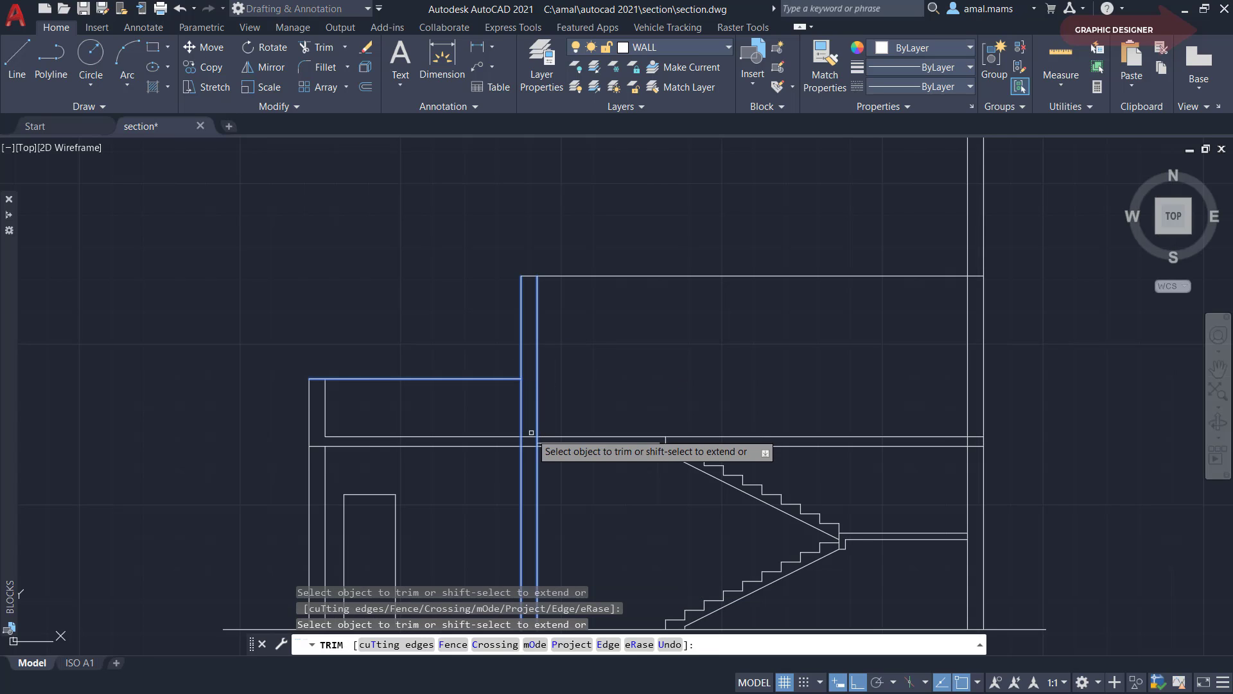
left_click(527, 436)
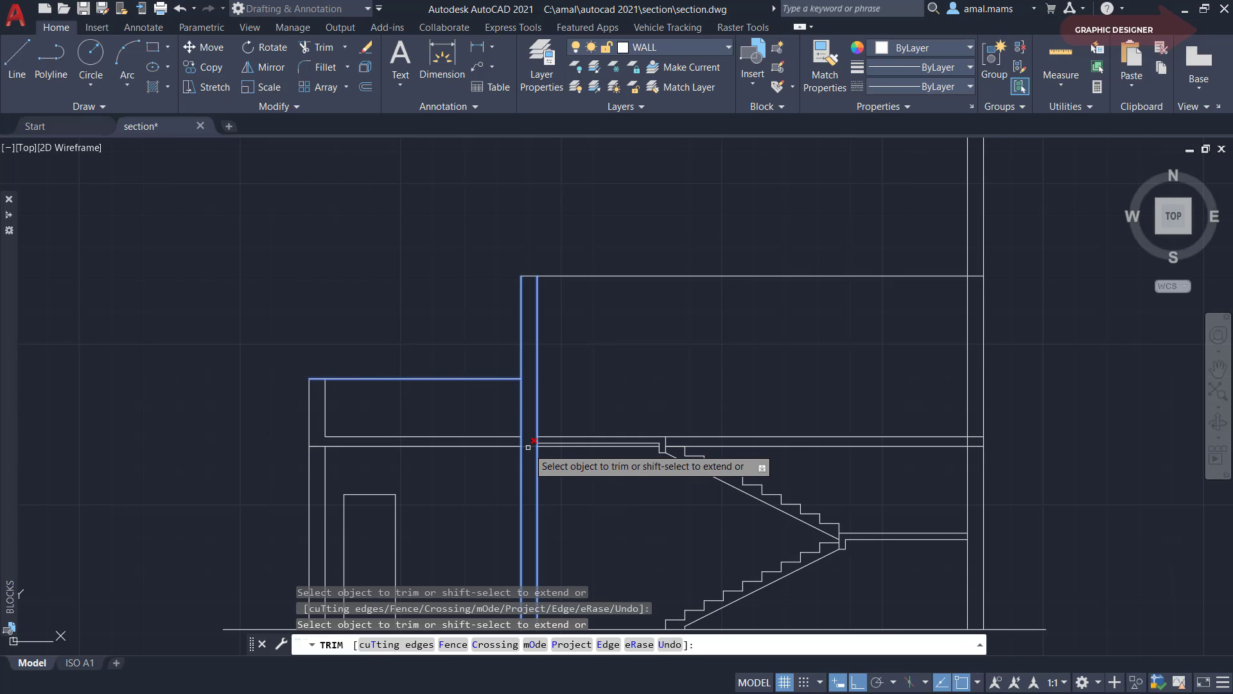
left_click(528, 446)
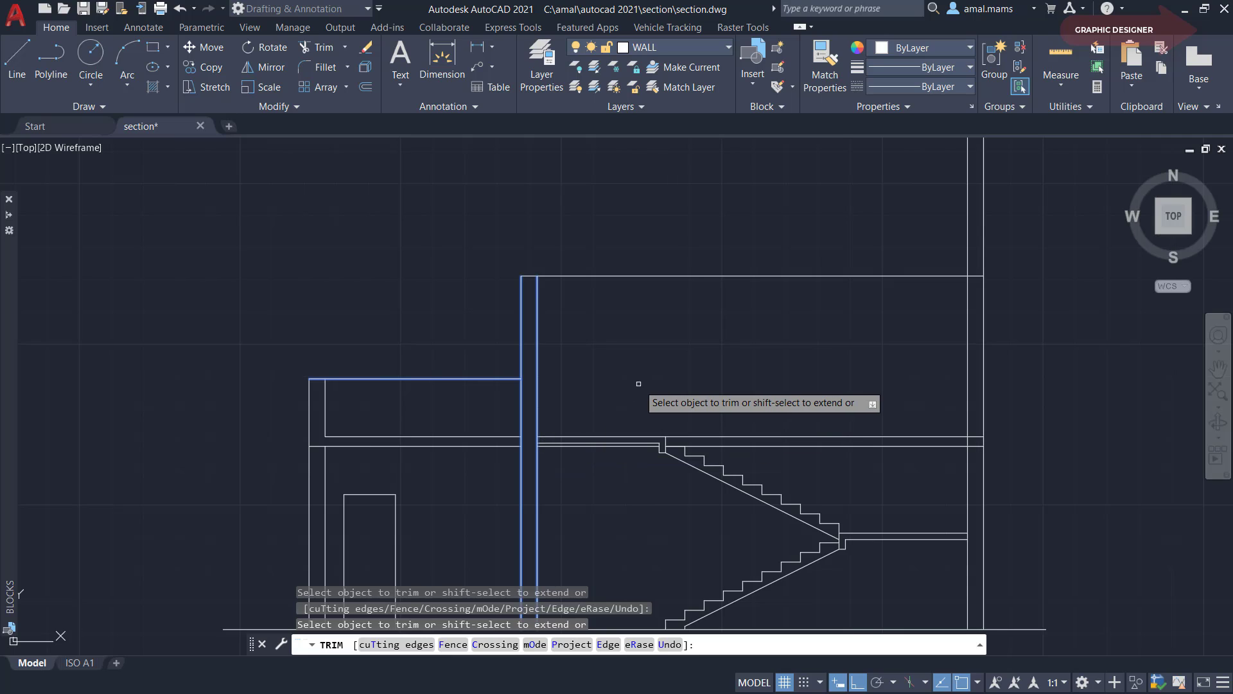
key("Escape")
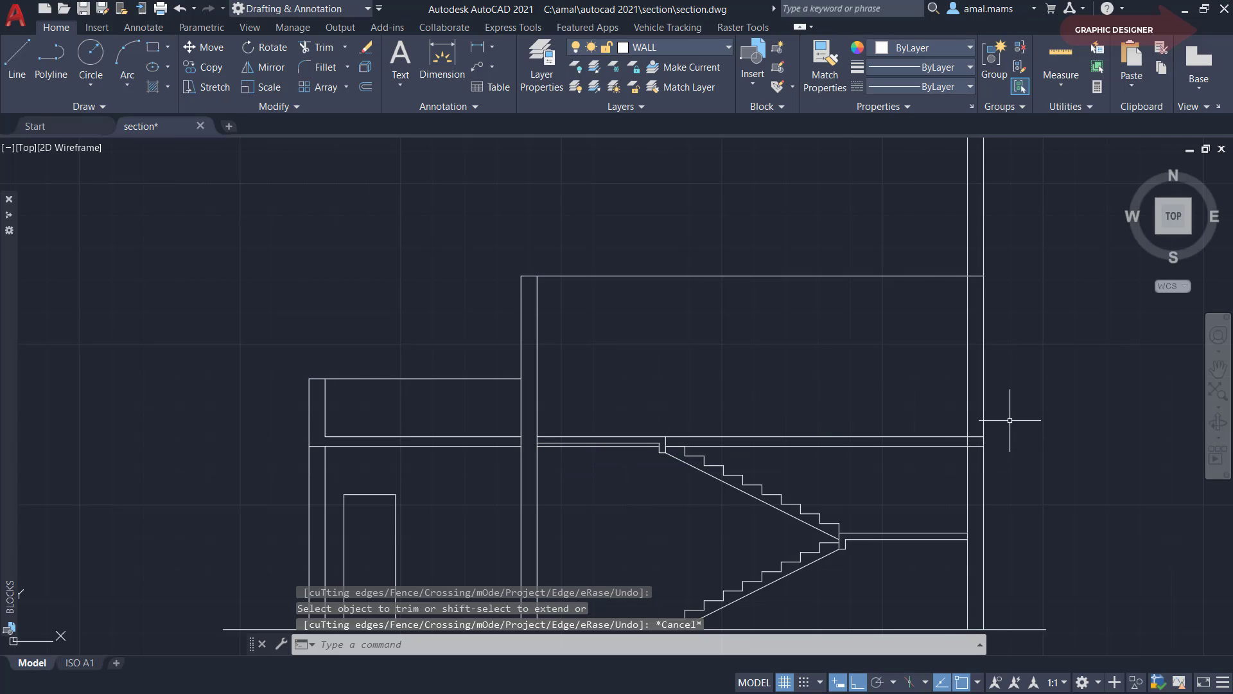
type("TR")
Trim the right wall lines off above the top line
key("Return")
left_click(1034, 262)
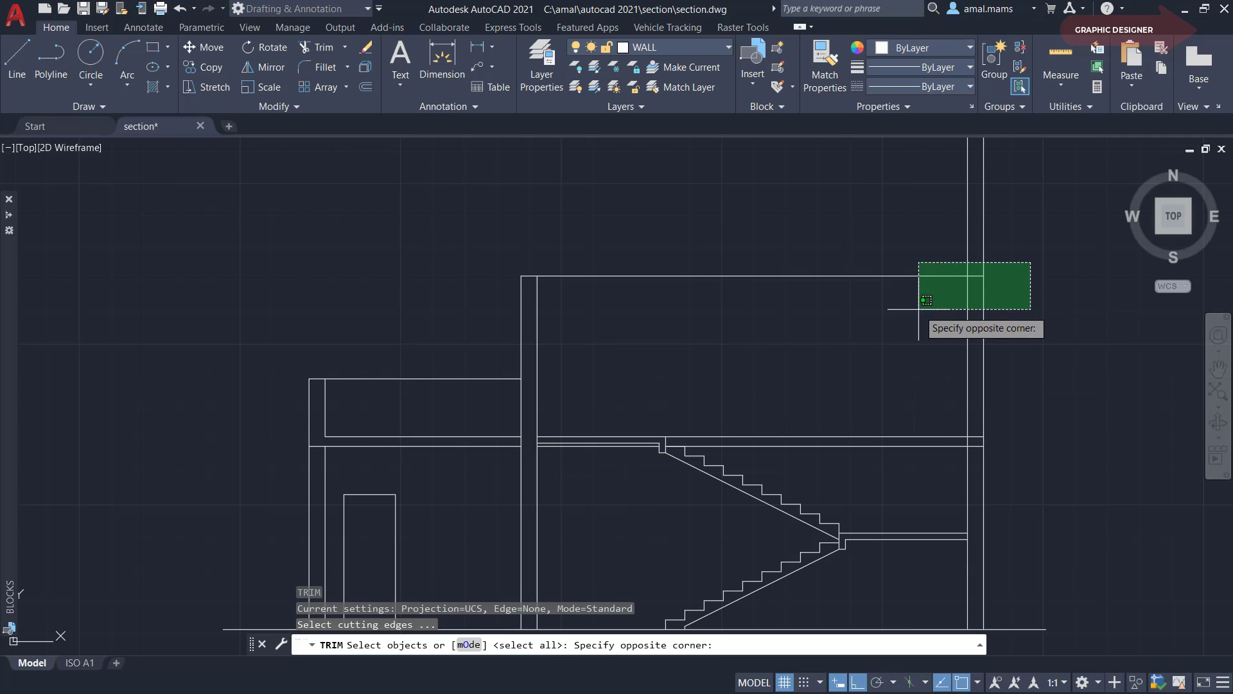
left_click(920, 316)
key("Return")
left_click(983, 250)
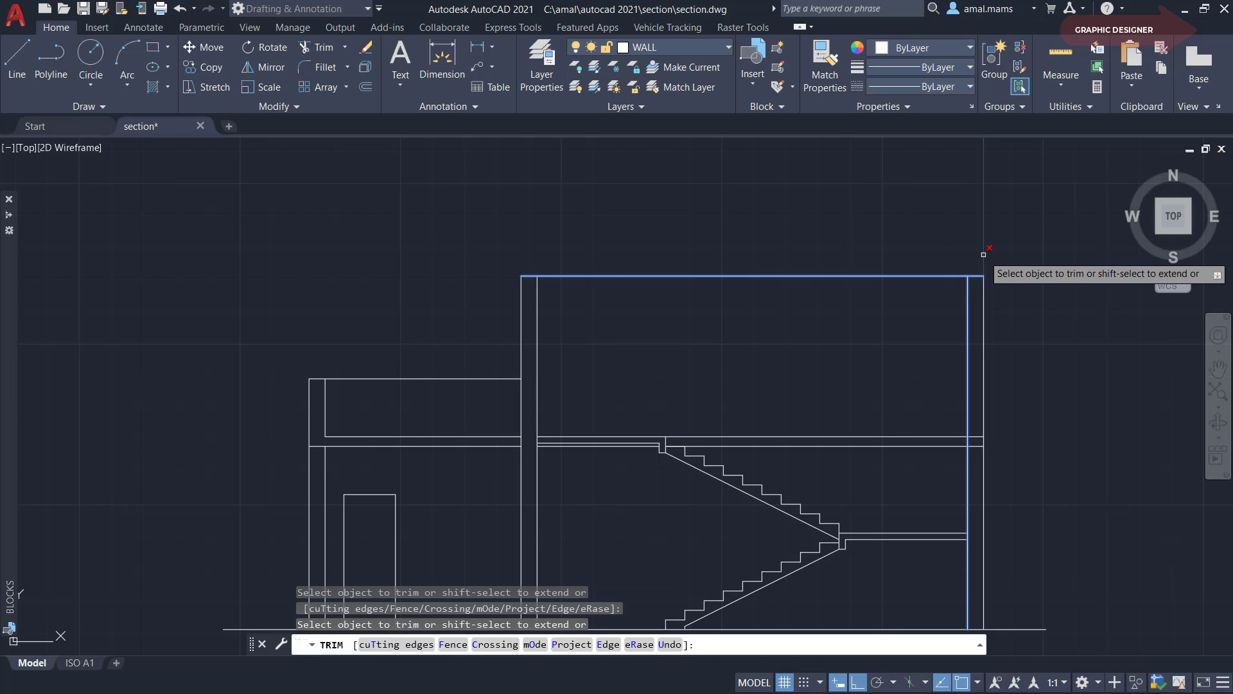
left_click(983, 256)
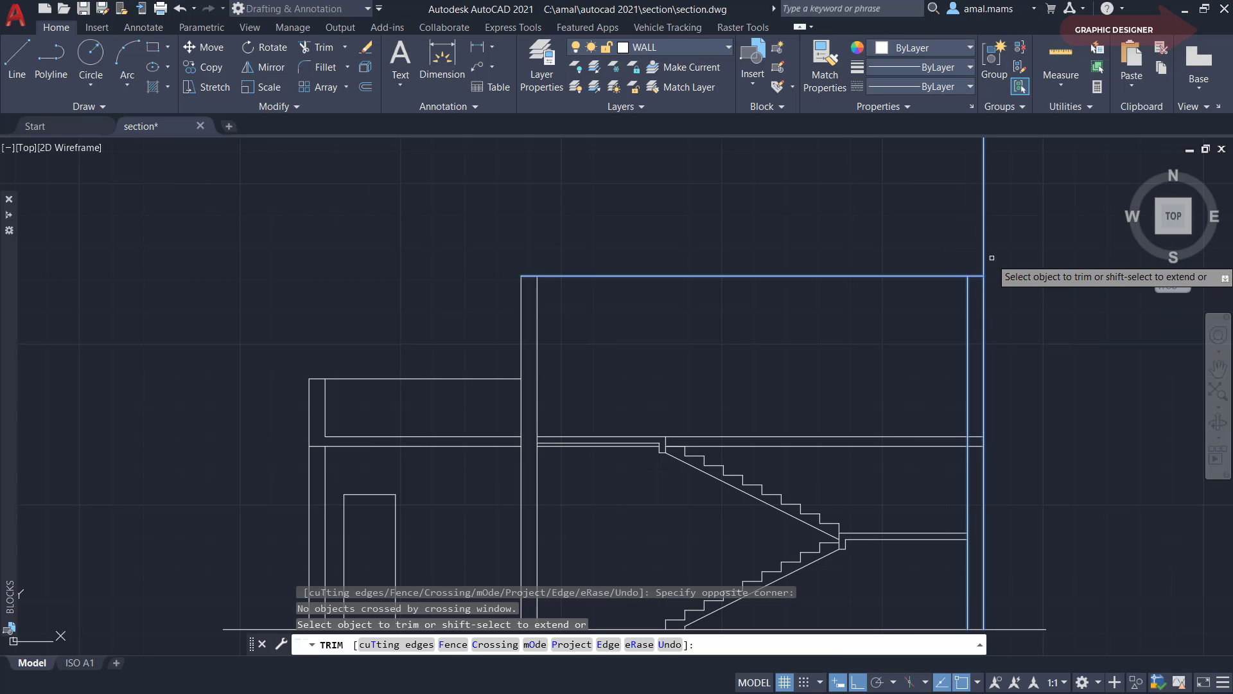
Offset the top line 0.1 upward to create the roof line
key("Escape")
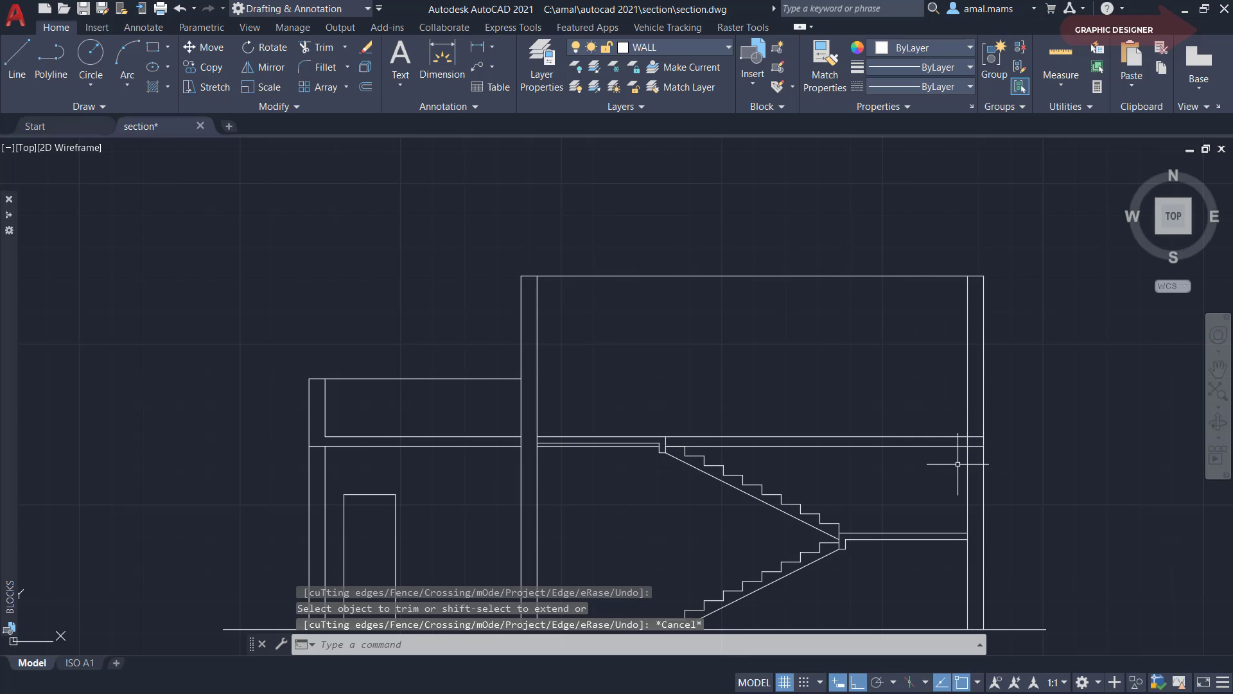
type("o")
key("Return")
type(".")
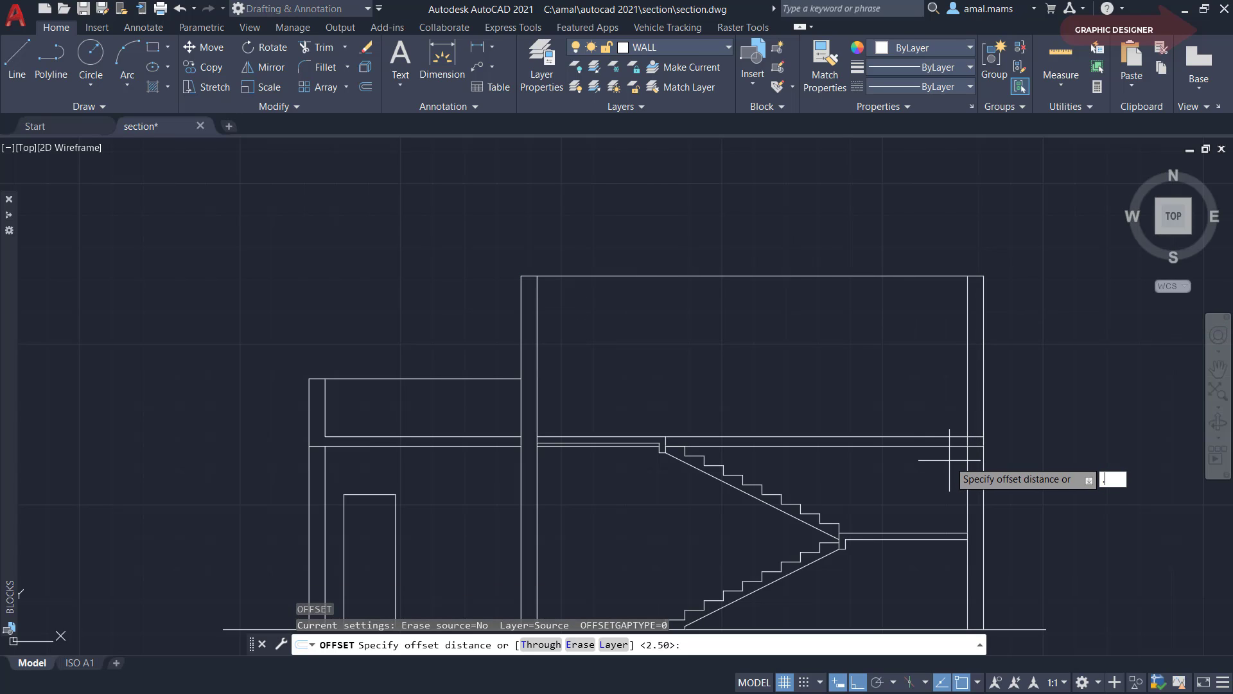
type("1")
key("Return")
left_click(911, 275)
left_click(906, 251)
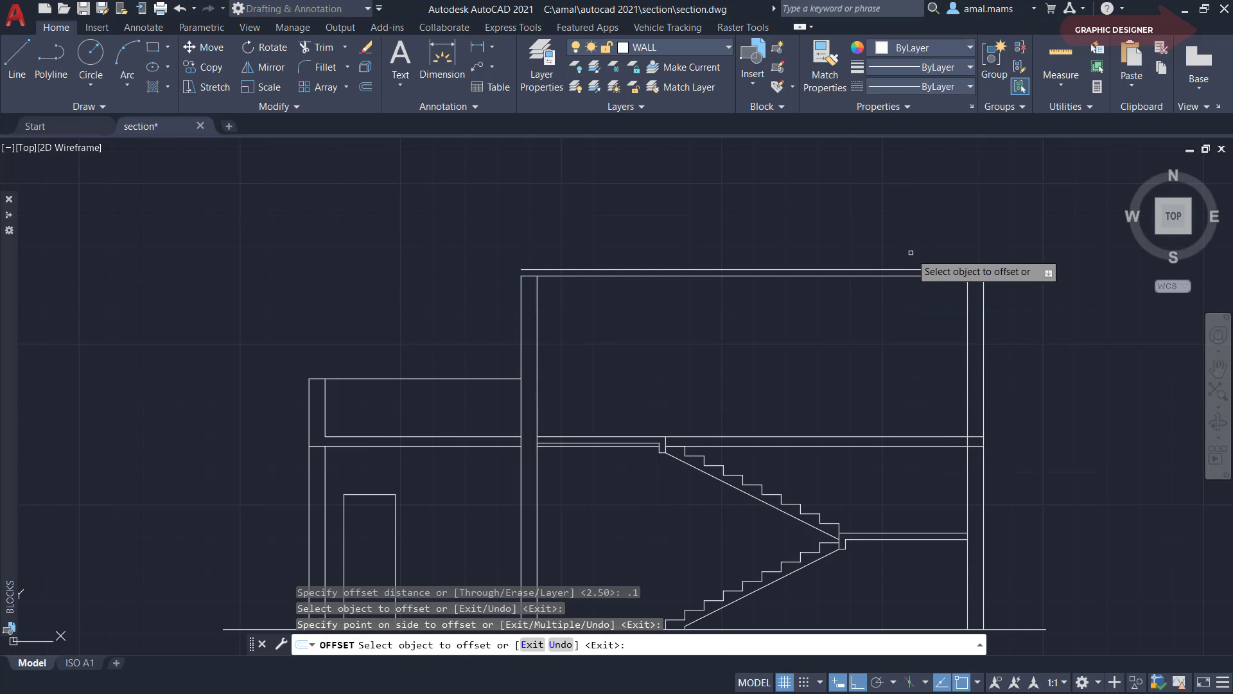
right_click(994, 298)
key("Escape")
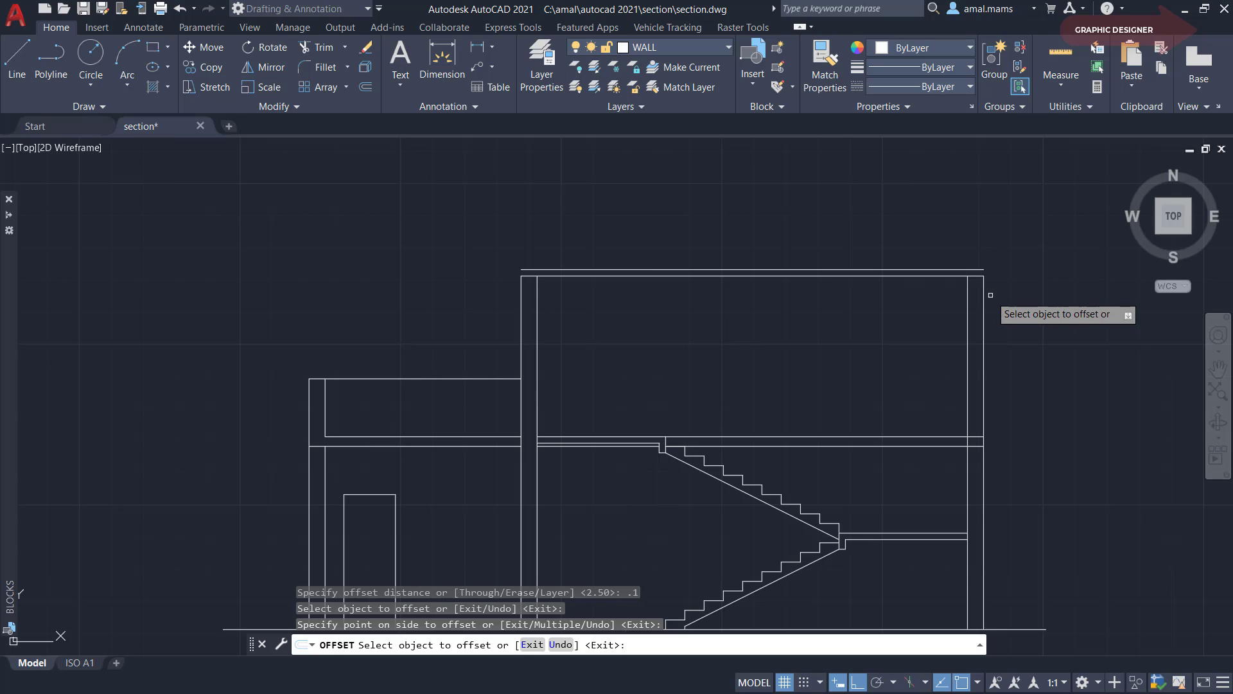
key("Escape")
key("Escape")
type("F")
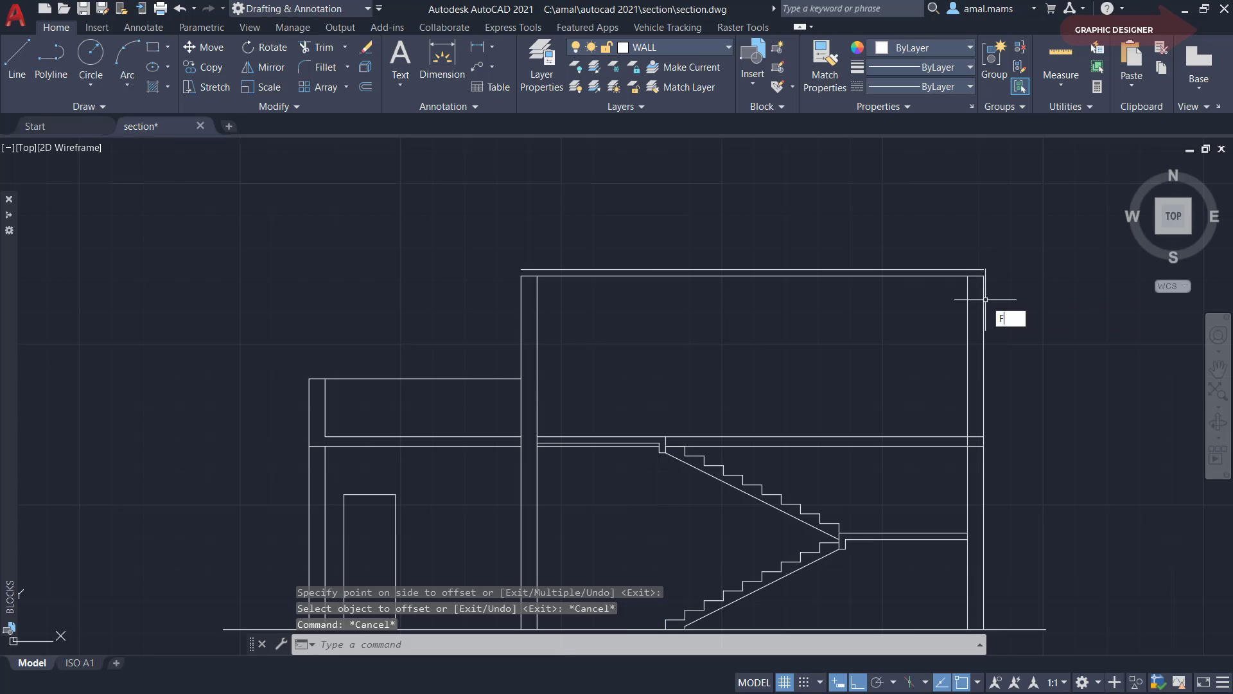
Fillet the roof line into the right outer wall and begin the left corner
key("Return")
left_click(983, 291)
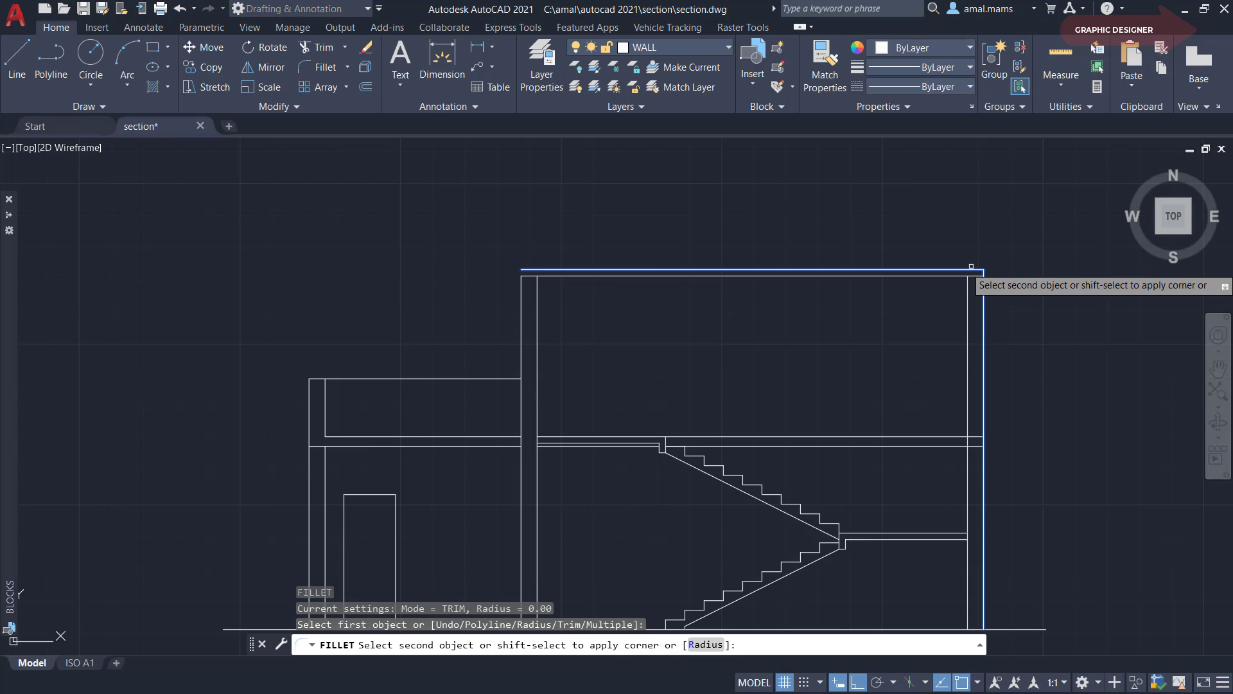
left_click(971, 267)
key("Return")
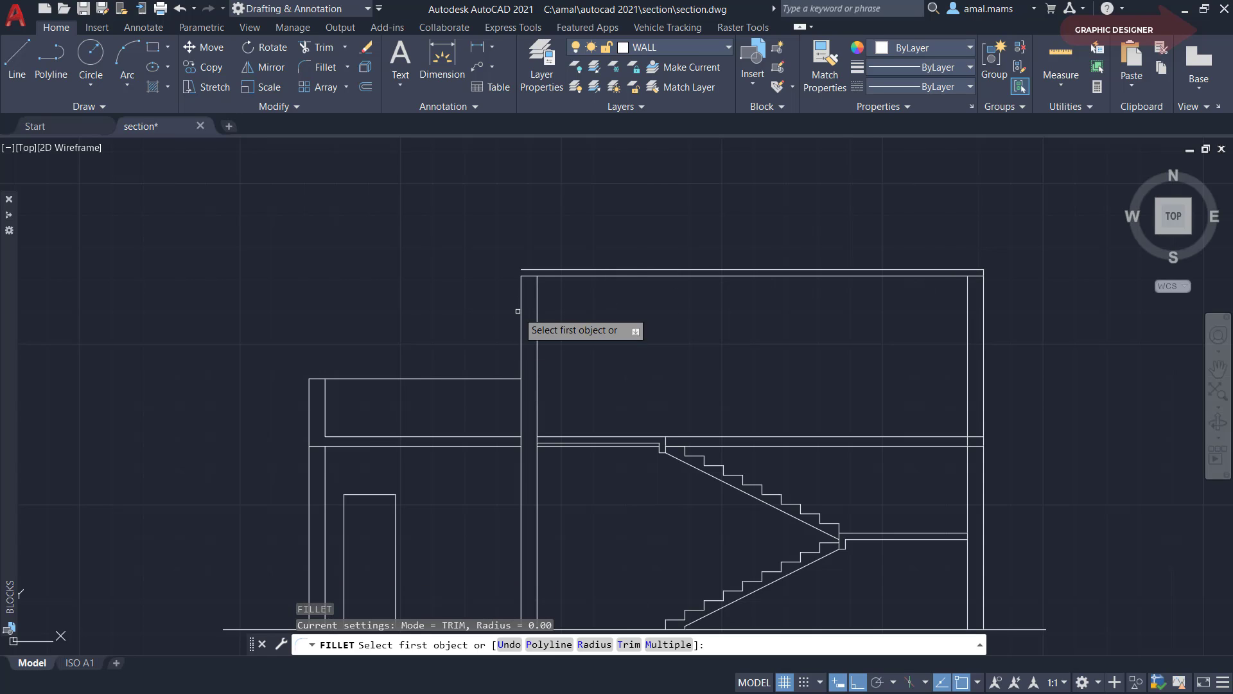
left_click(520, 297)
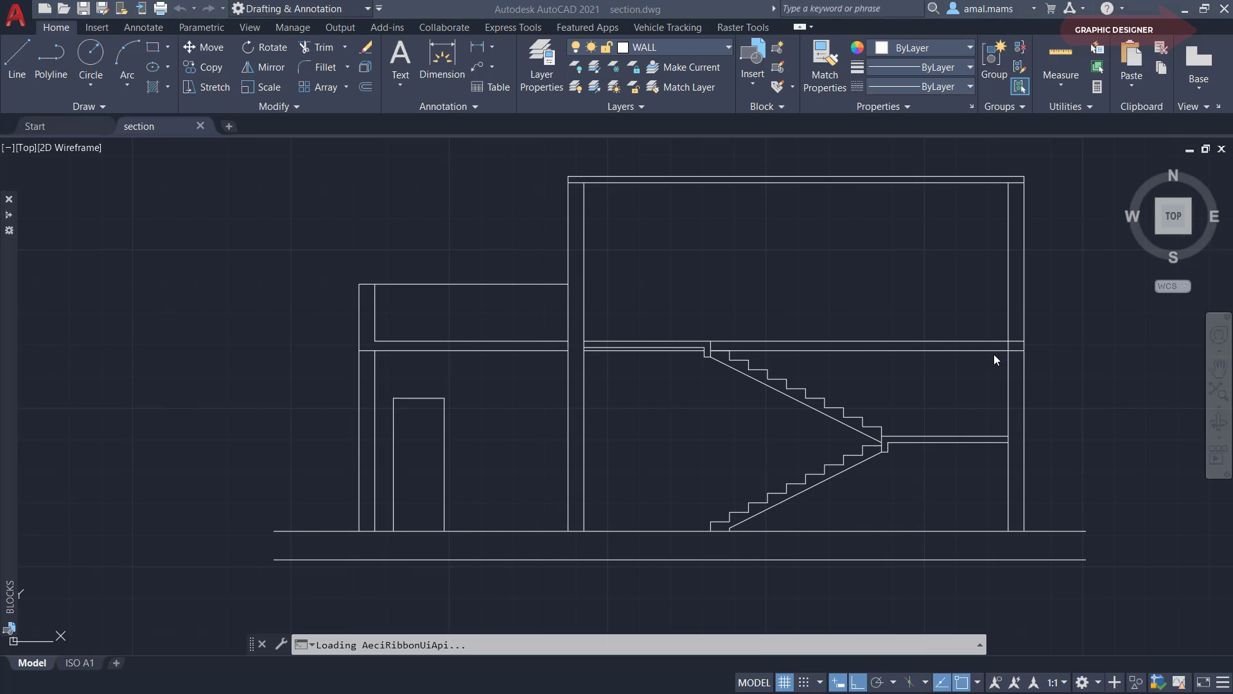
Trim the right wall line between the two slab lines
key("Return")
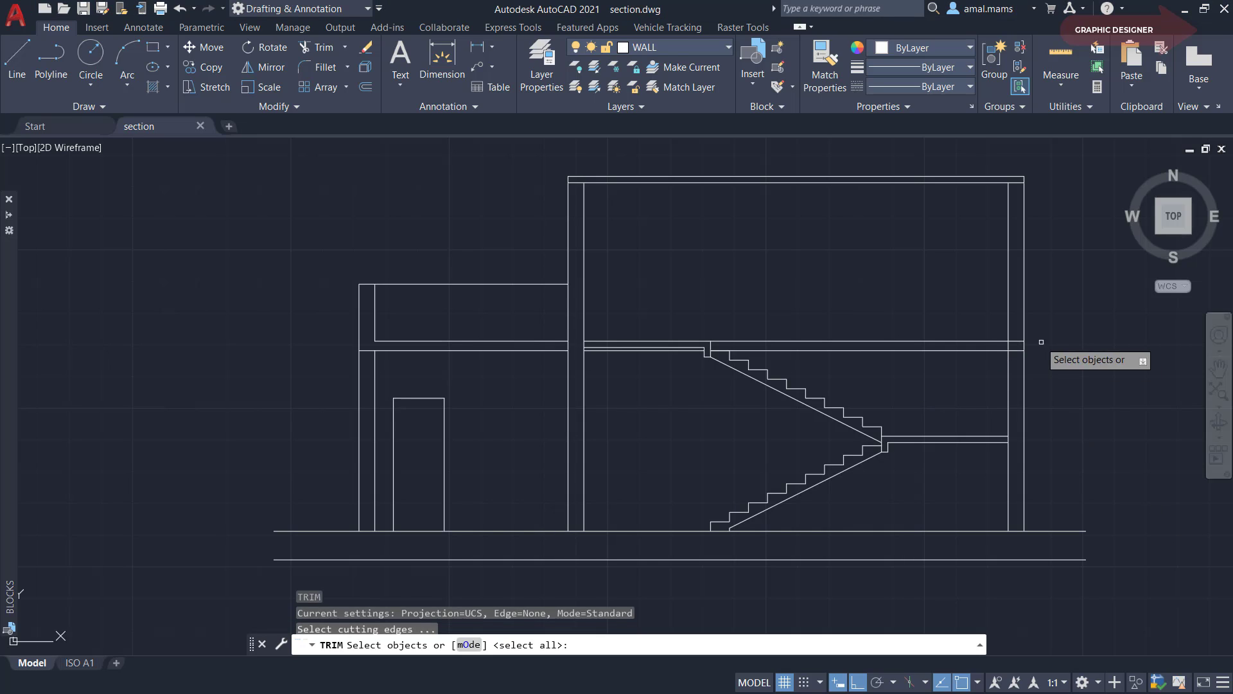
left_click(986, 321)
left_click(960, 359)
key("Return")
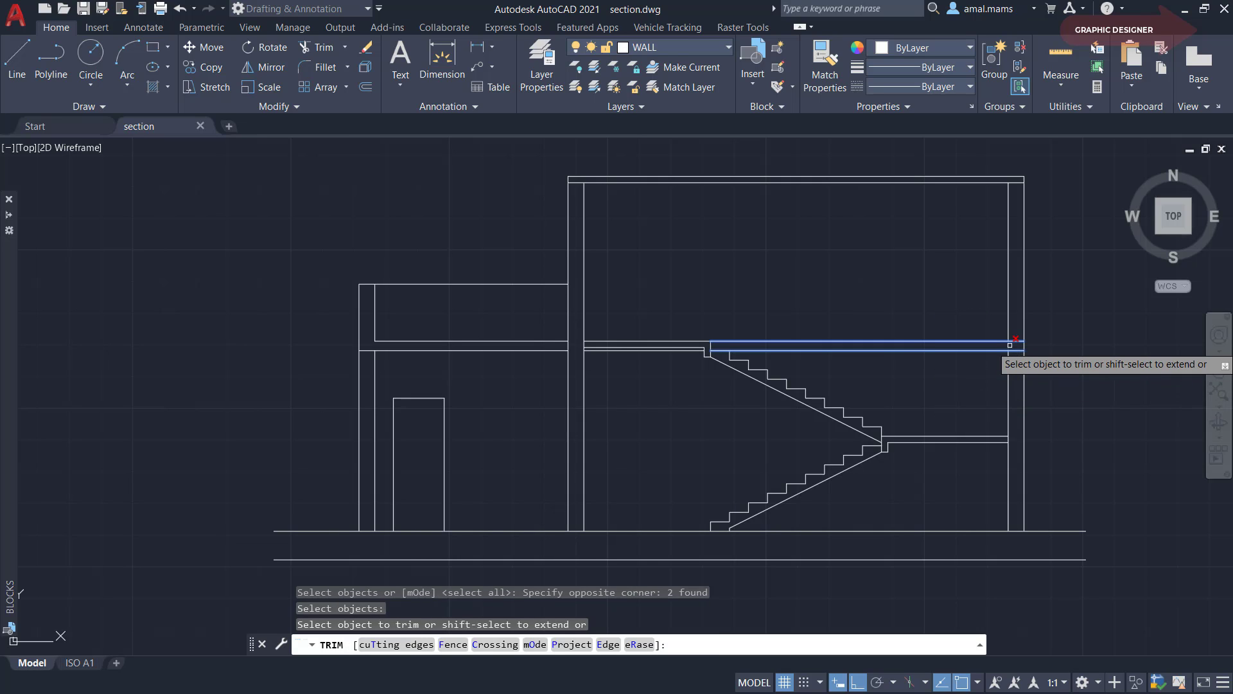
left_click(1012, 347)
right_click(589, 389)
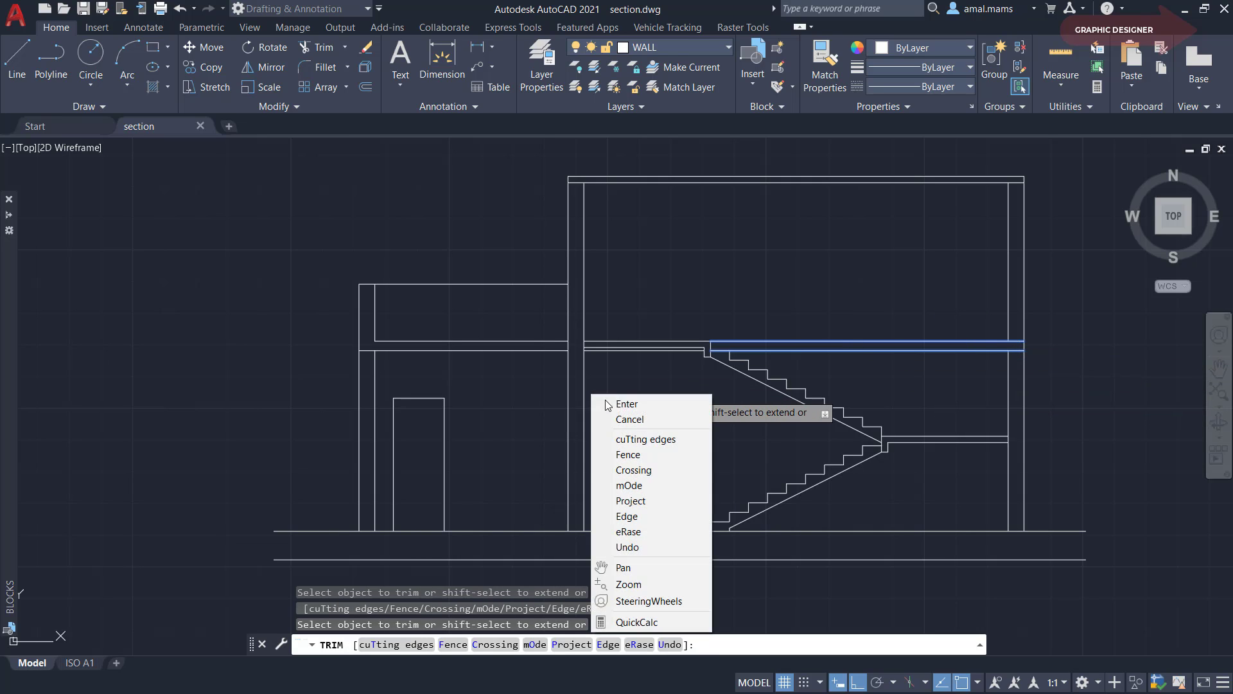
left_click(605, 403)
Extend both floor slab lines to the vertical wall line
key("Return")
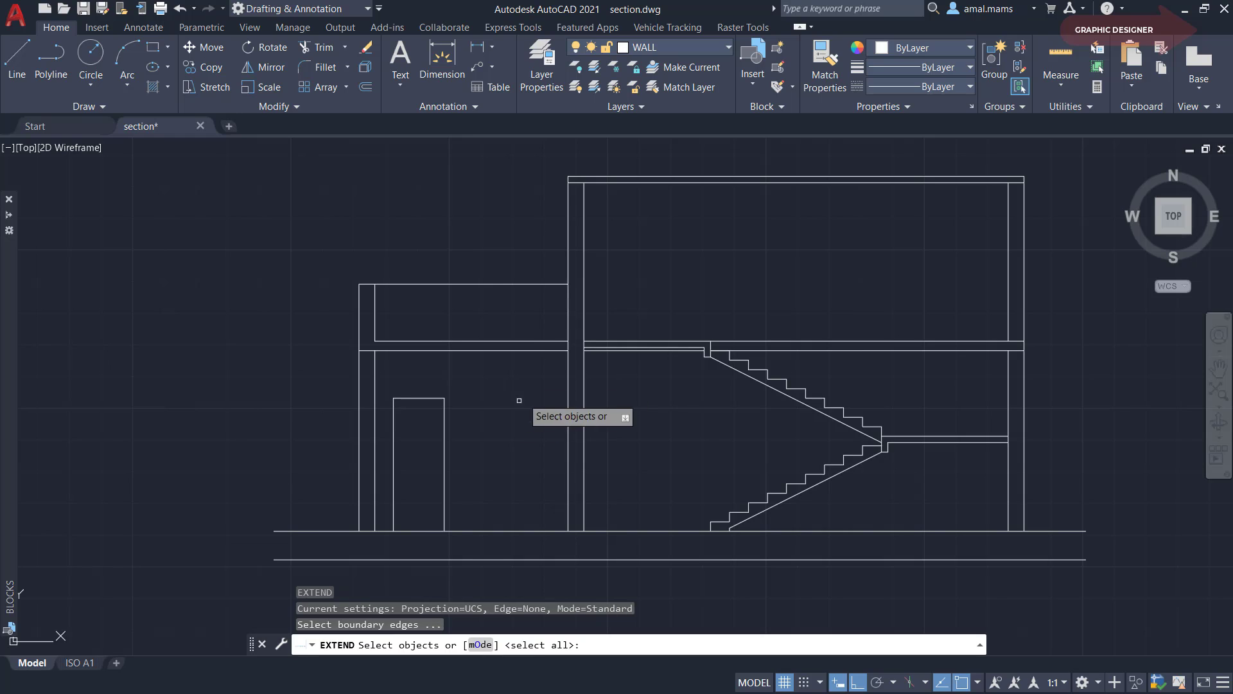
left_click(584, 322)
key("Return")
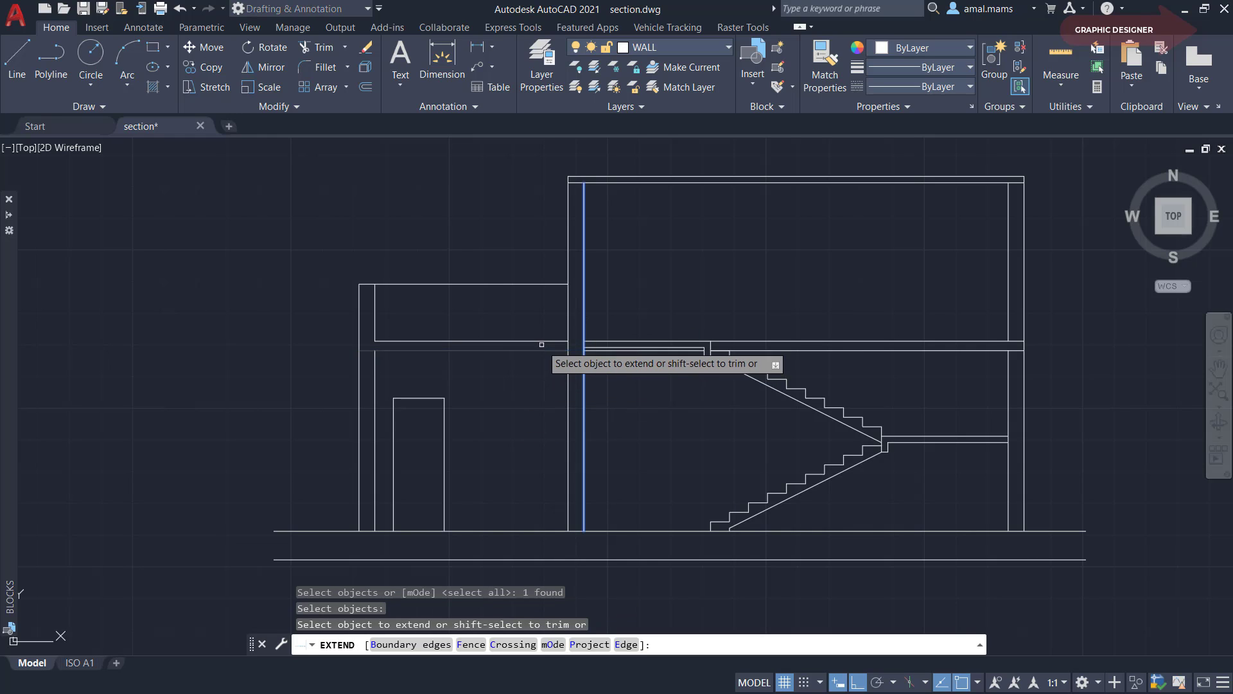
left_click(546, 342)
left_click(552, 353)
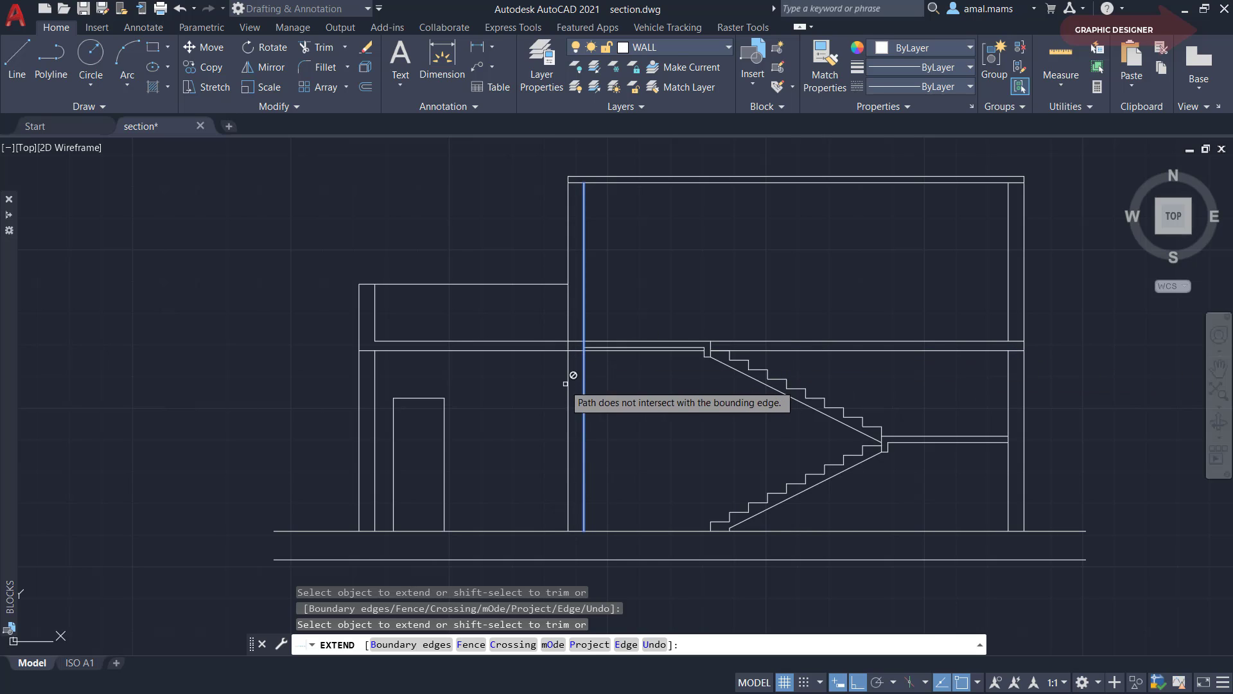
right_click(523, 394)
left_click(552, 404)
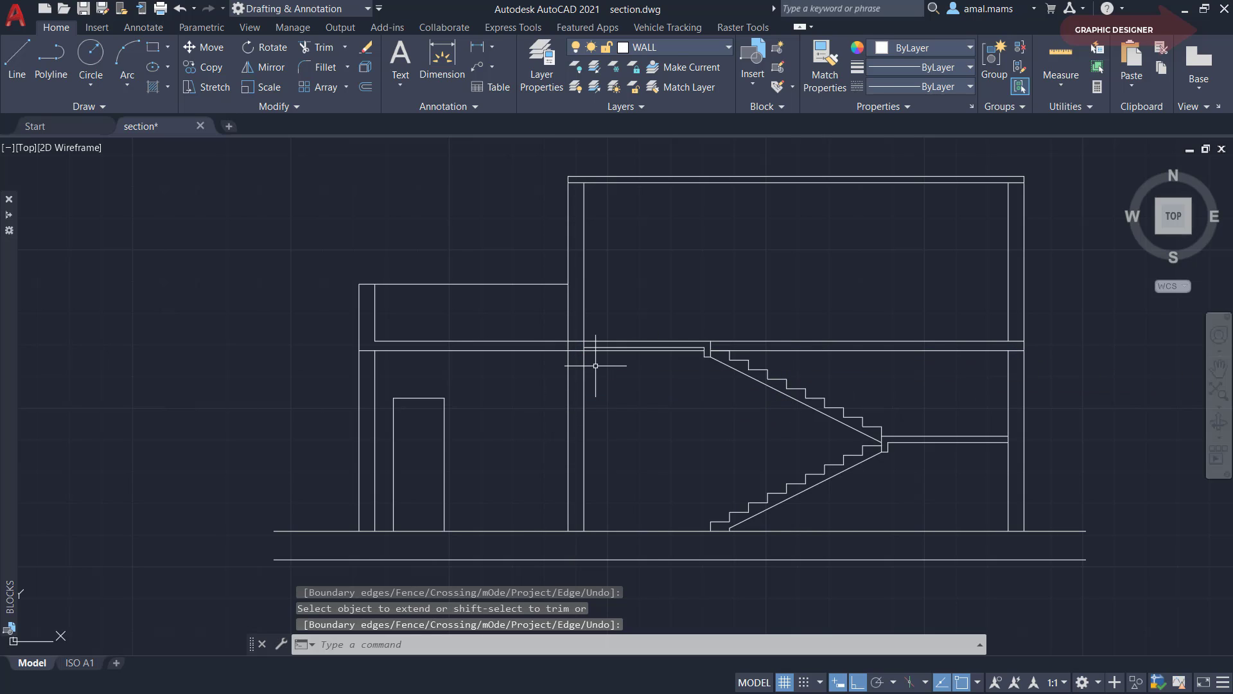
Trim the wall line crossing between the two left slab lines
type("TR")
key("Return")
left_click(542, 322)
left_click(518, 361)
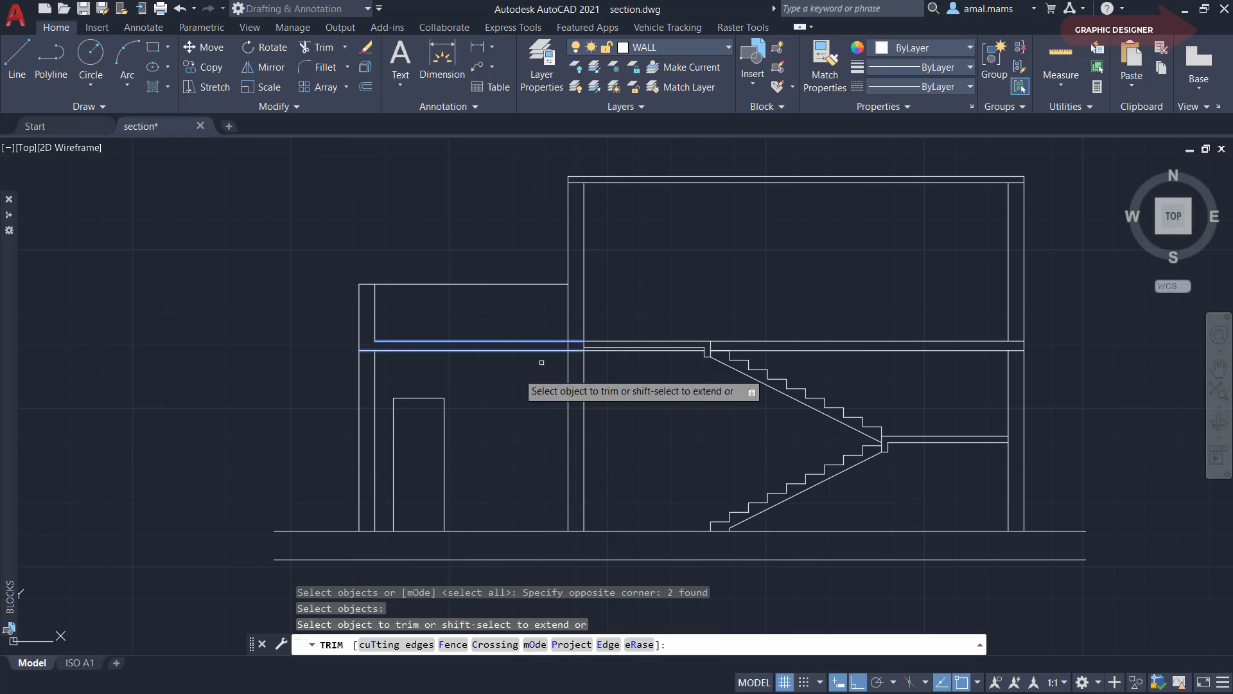
left_click(560, 344)
right_click(533, 389)
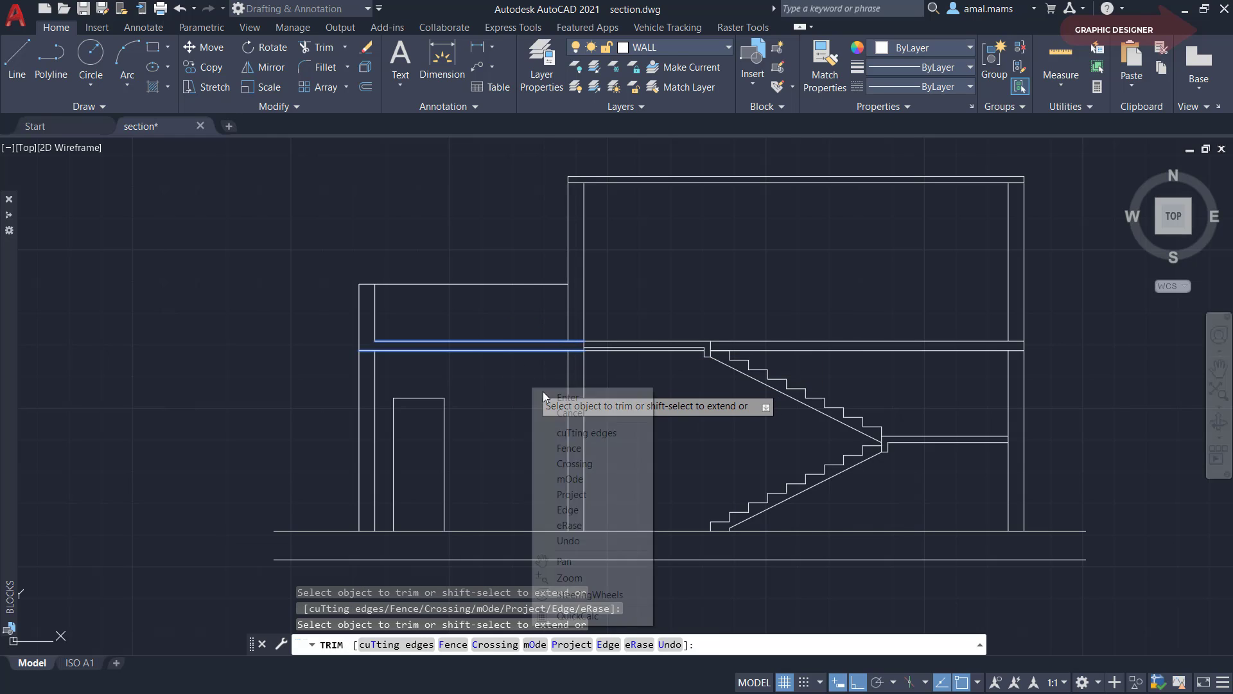
left_click(567, 398)
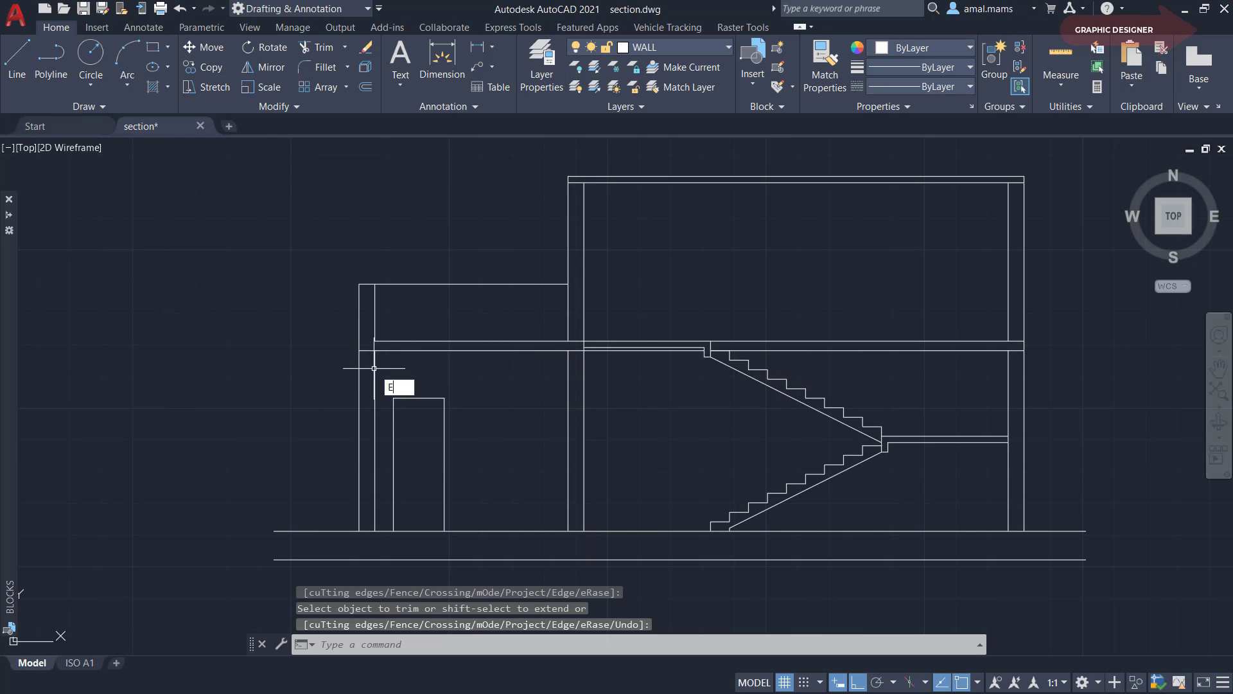
Extend the left slab line to the left wall boundary
type("ex")
key("Return")
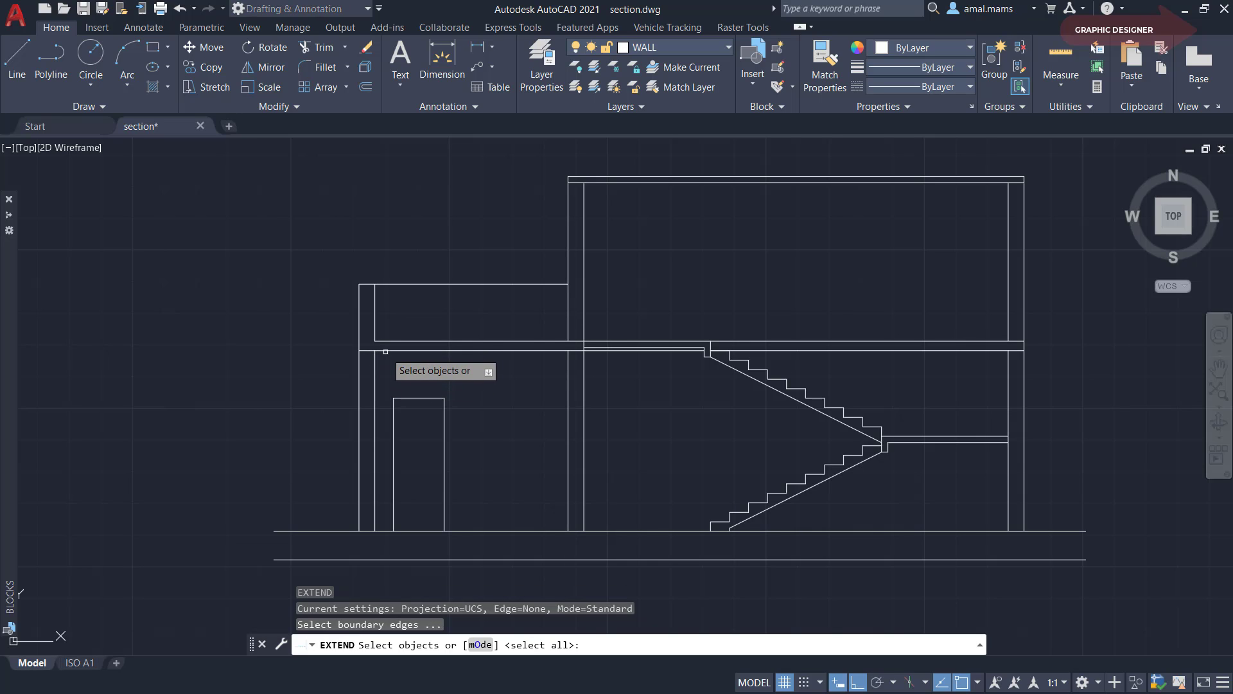
left_click(384, 350)
key("Return")
left_click(411, 340)
right_click(449, 377)
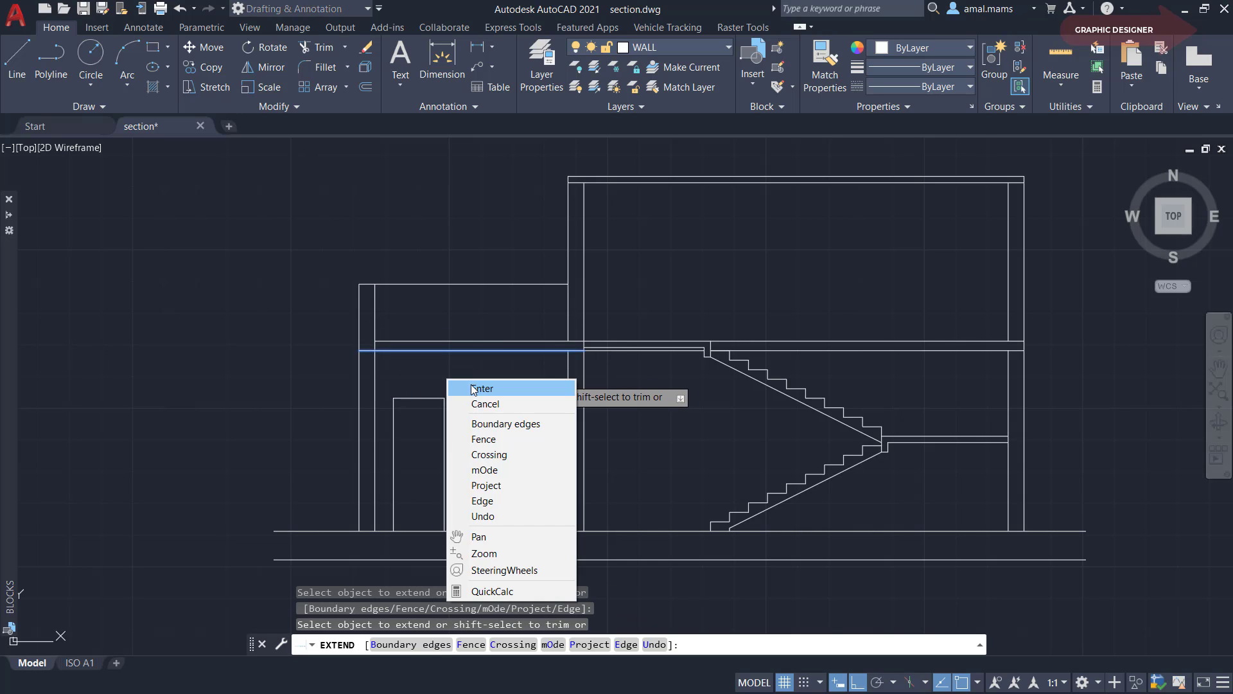
left_click(482, 388)
middle_click_drag(710, 440, 650, 366)
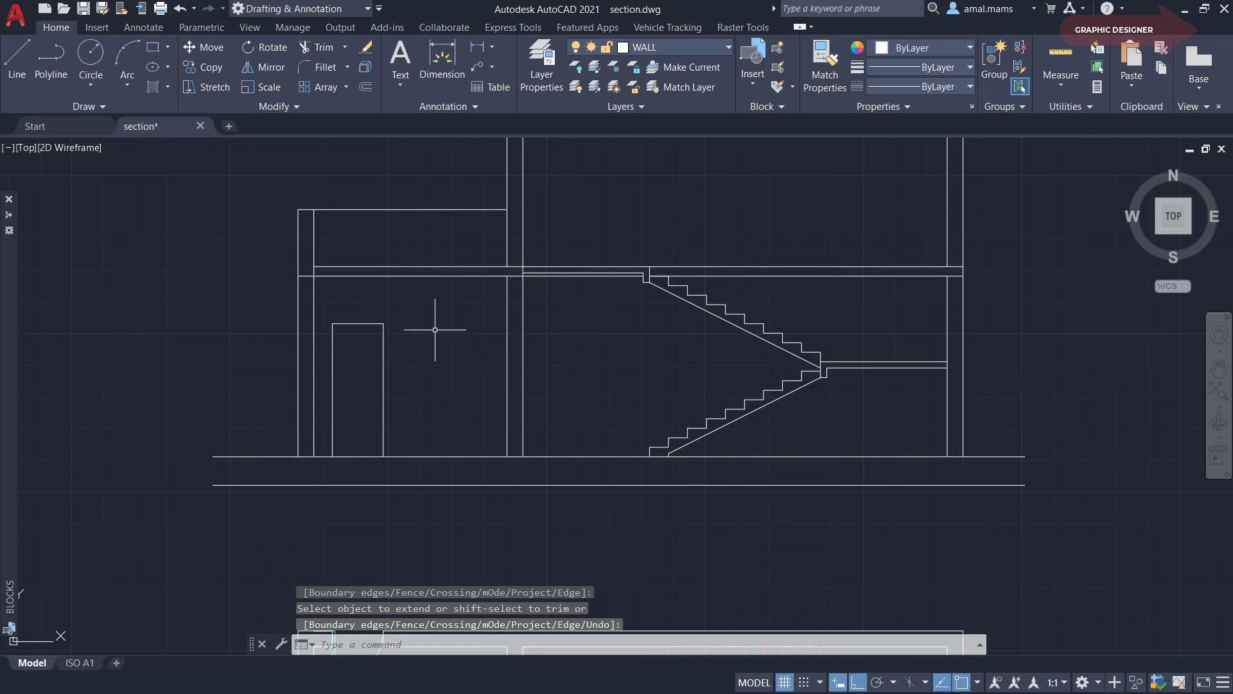
Draw a horizontal line from the door's top-right corner past the central wall
scroll(515, 330, "down", 3)
mouse_move(602, 523)
middle_mouse_down()
mouse_move(565, 419)
mouse_move(605, 570)
middle_mouse_up()
scroll(565, 419, "up", 3)
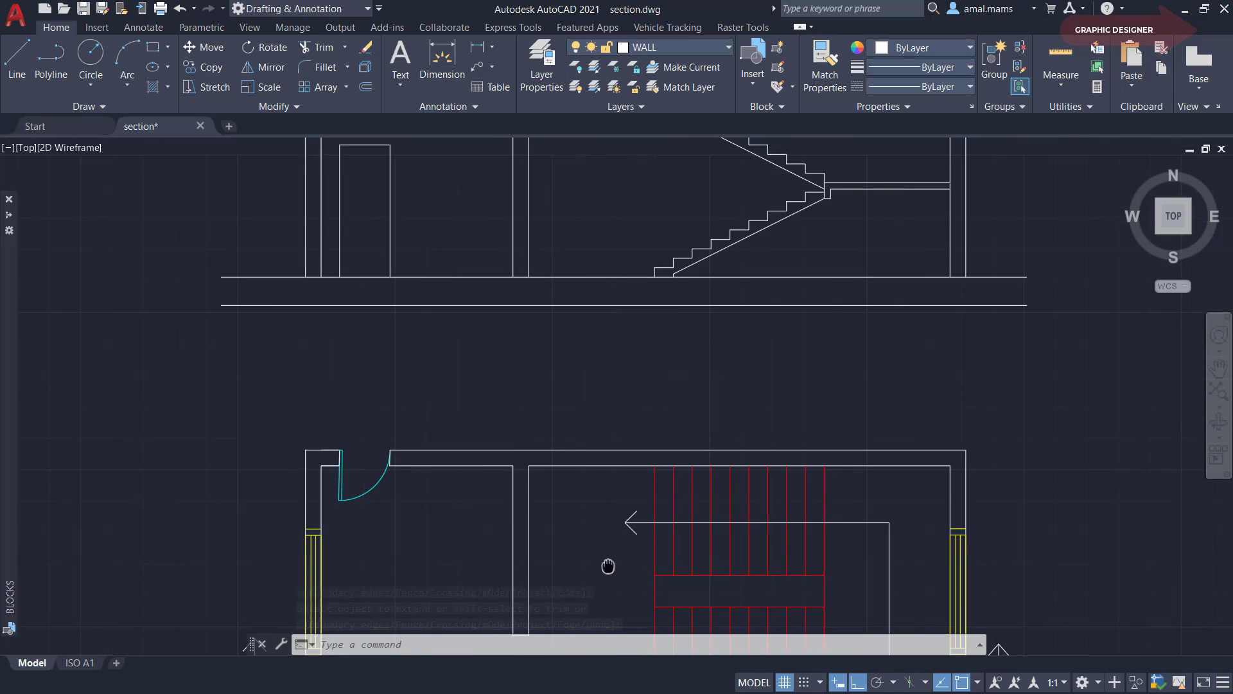
scroll(604, 417, "down", 2)
middle_click_drag(604, 361, 587, 461)
scroll(532, 358, "up", 2)
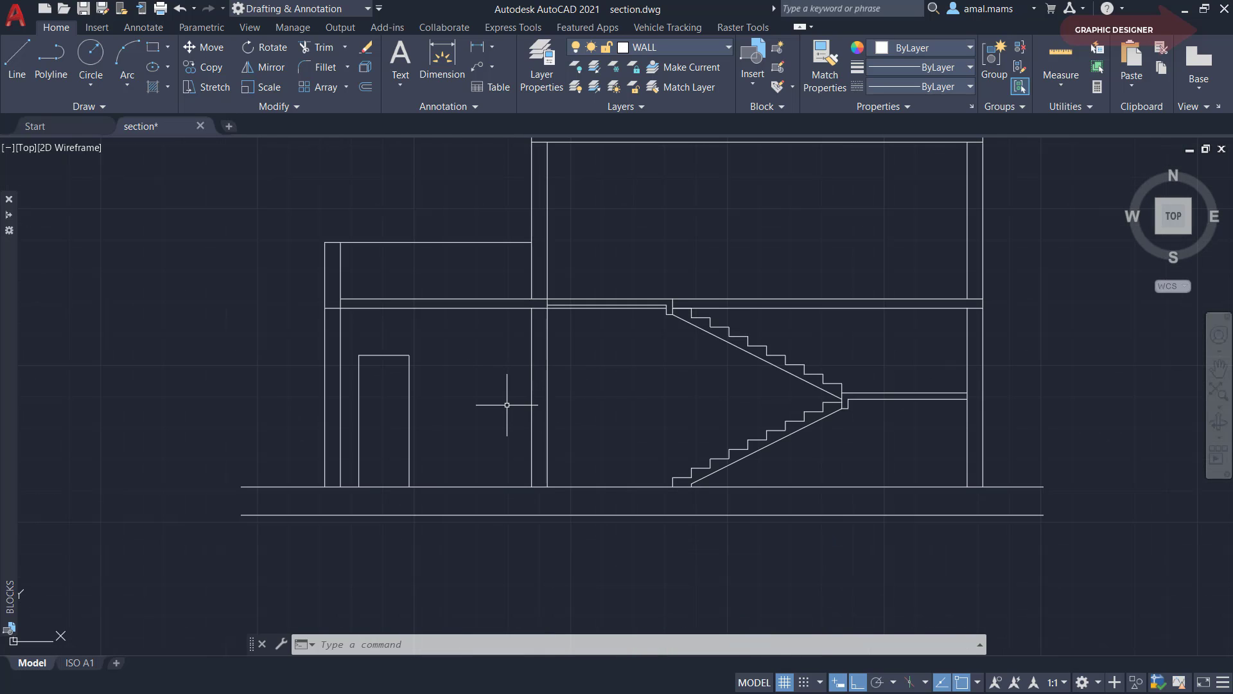
type("l")
key("Return")
left_click(409, 355)
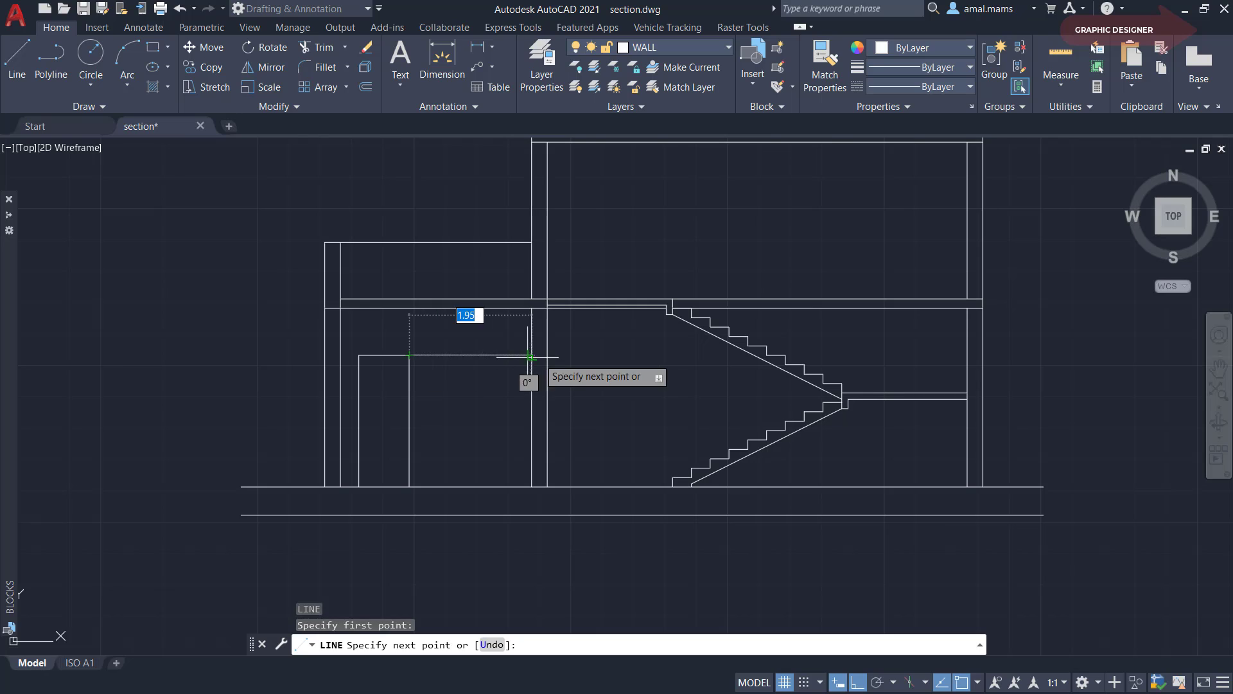
left_click(575, 356)
key("Escape")
type("TR")
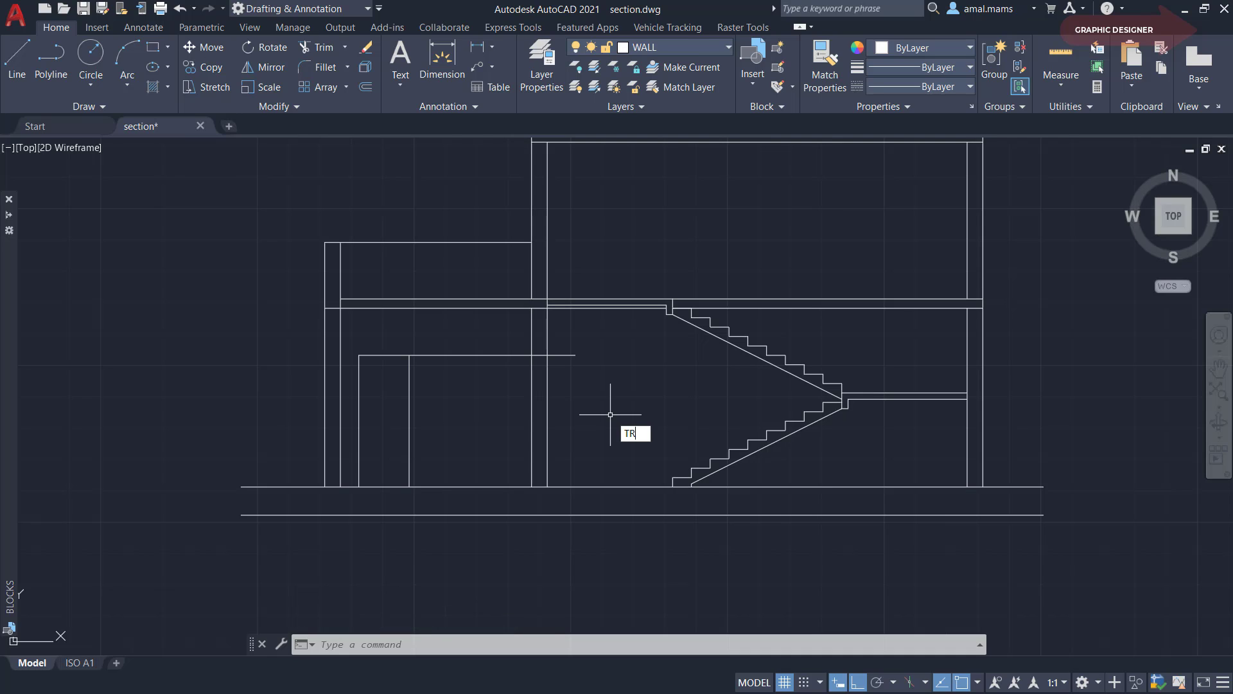
Trim the central wall lines below the beam line and the beam line's outer ends
key("Return")
left_click(563, 330)
left_click(496, 385)
key("Return")
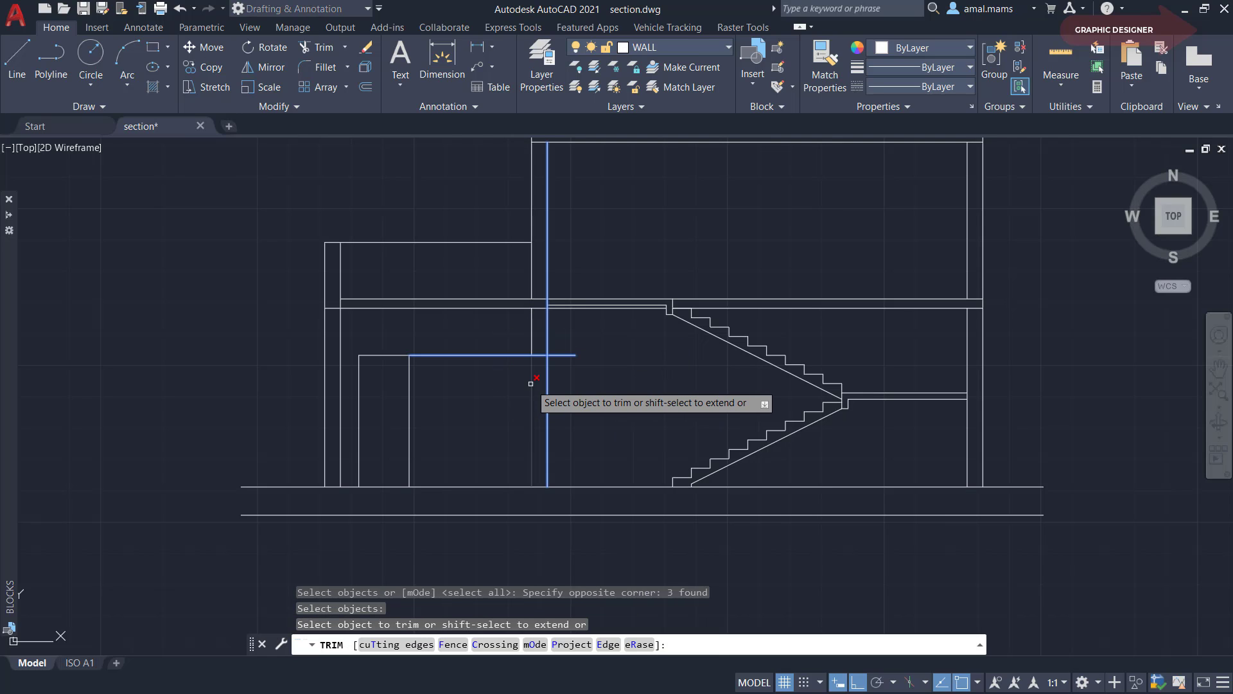
left_click(530, 384)
left_click(547, 385)
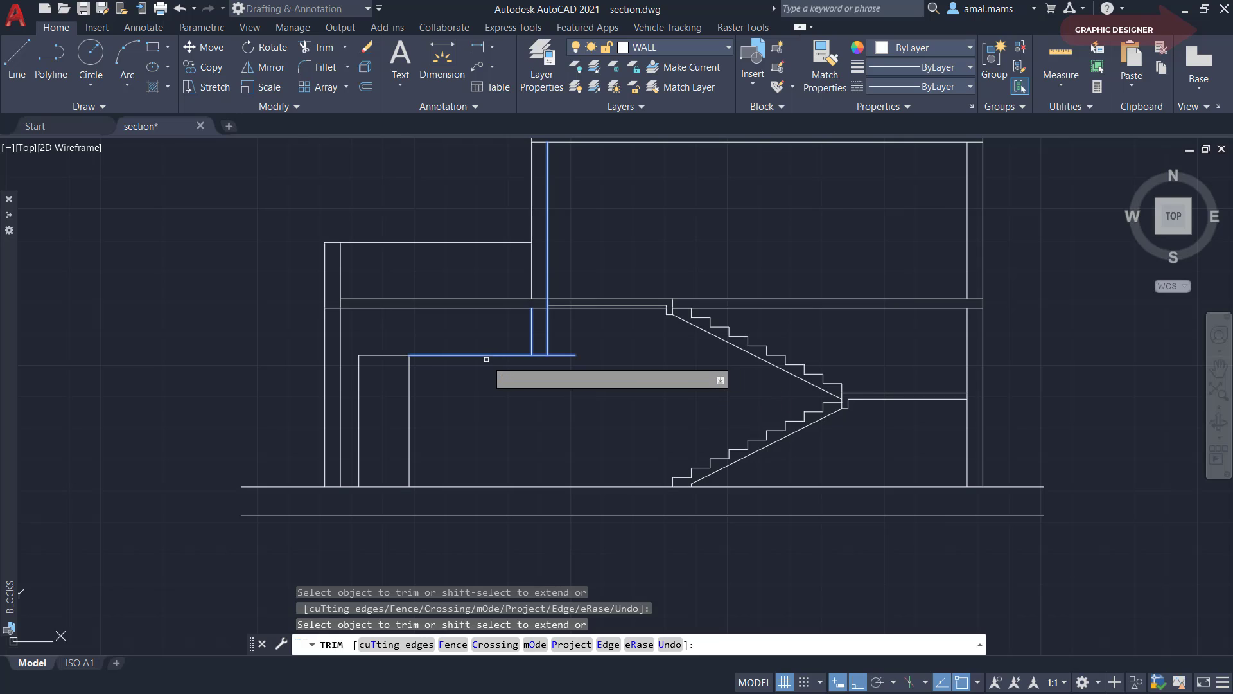
left_click(486, 357)
left_click(568, 356)
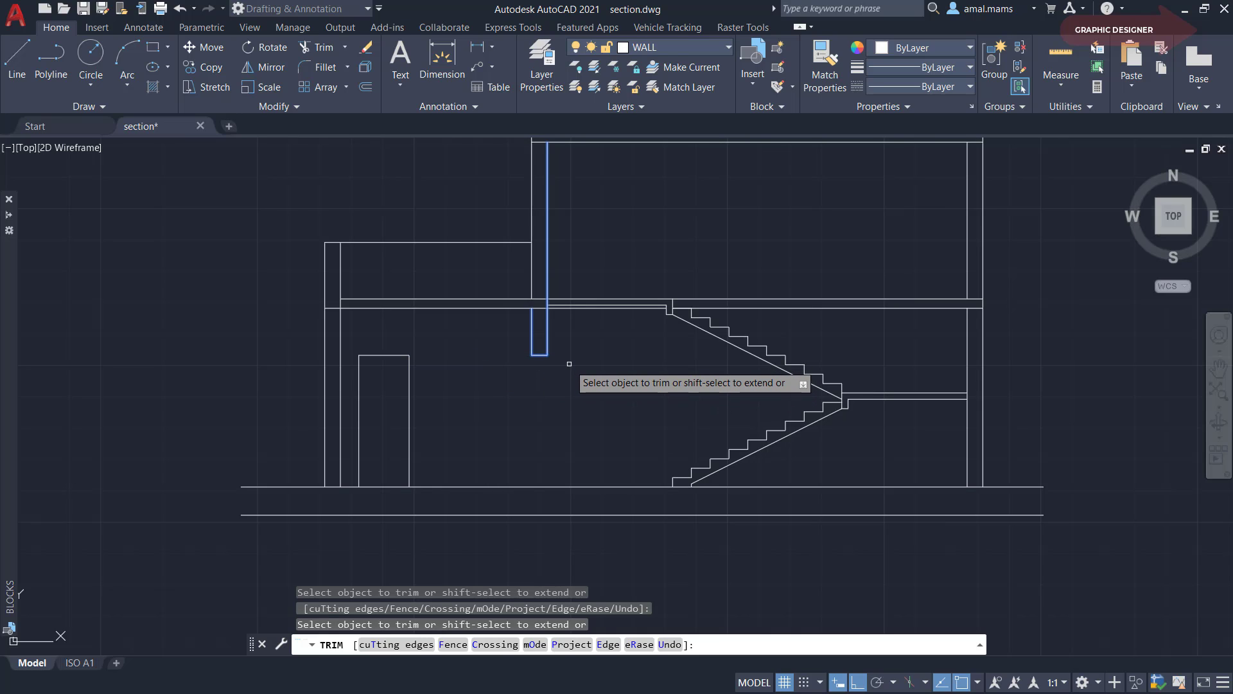
right_click(573, 369)
left_click(606, 378)
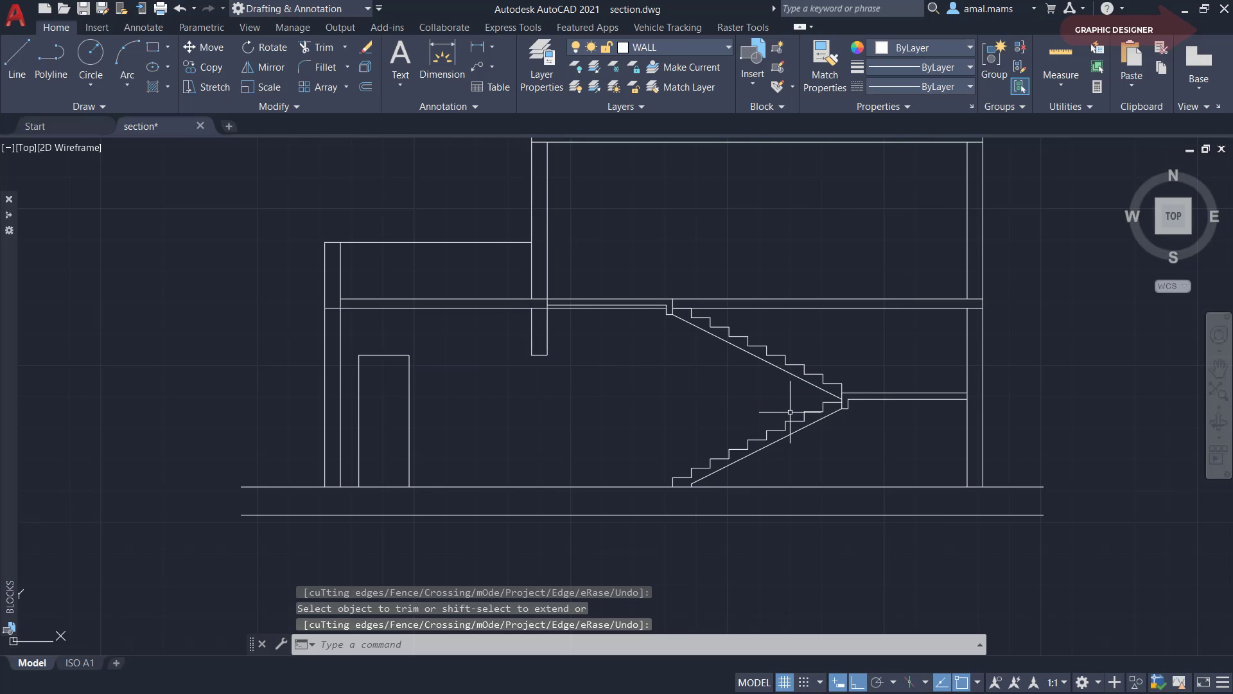
Undo the last extend and extend the inner wall line to the left outer wall
type("u")
key("Return")
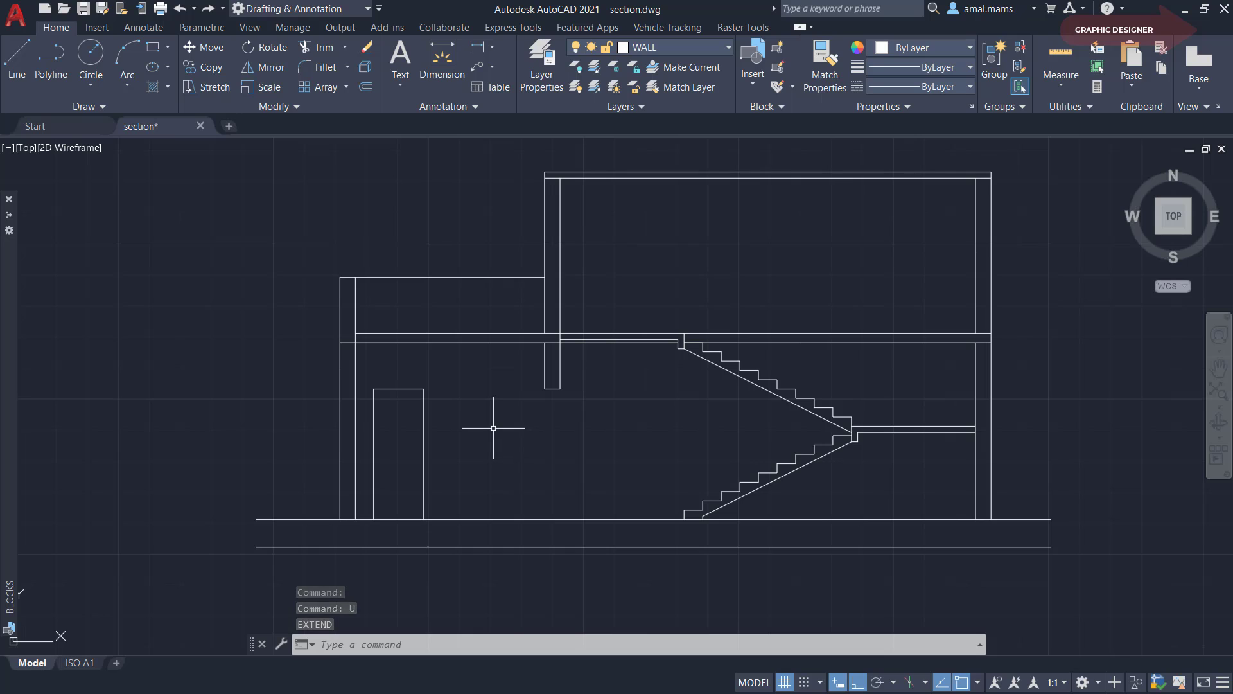
type("EX")
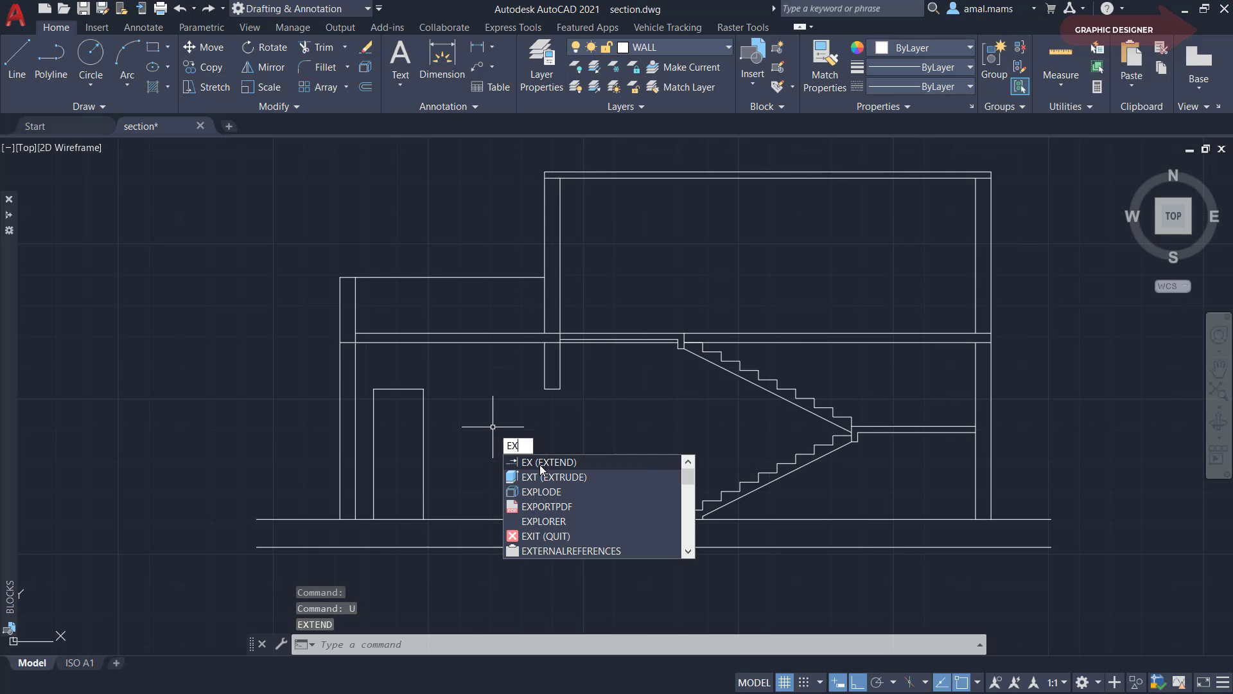
left_click(539, 461)
left_click(340, 316)
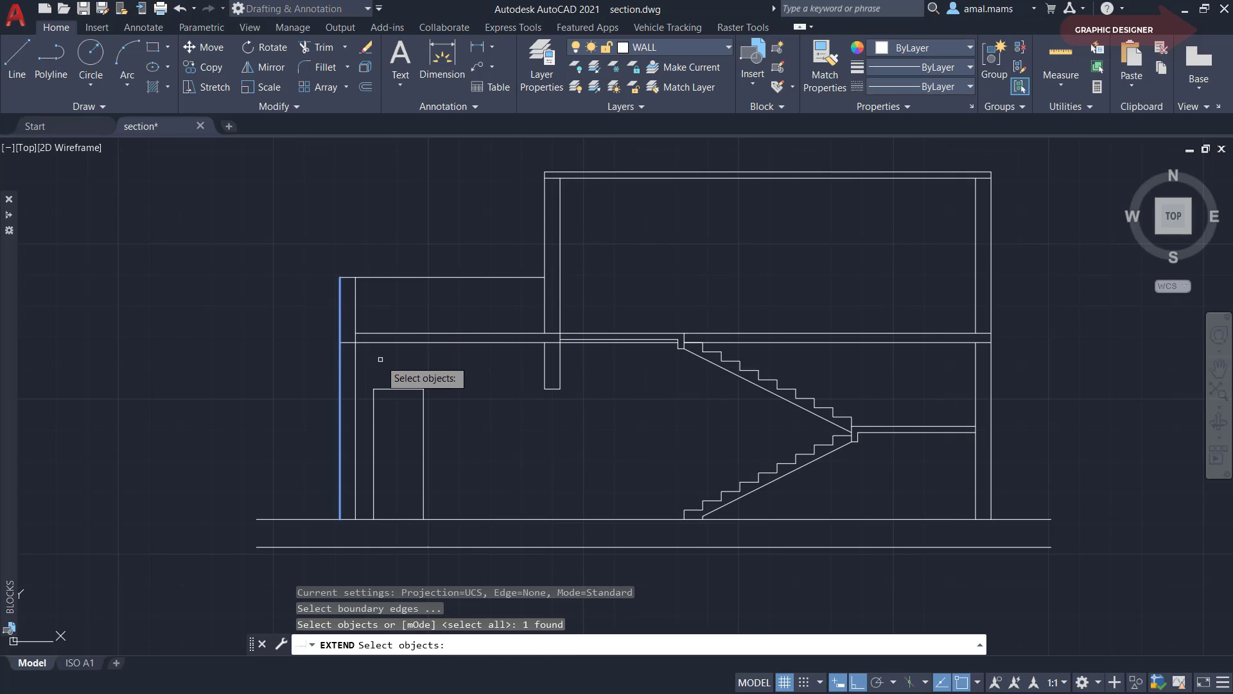
key("Return")
right_click(422, 358)
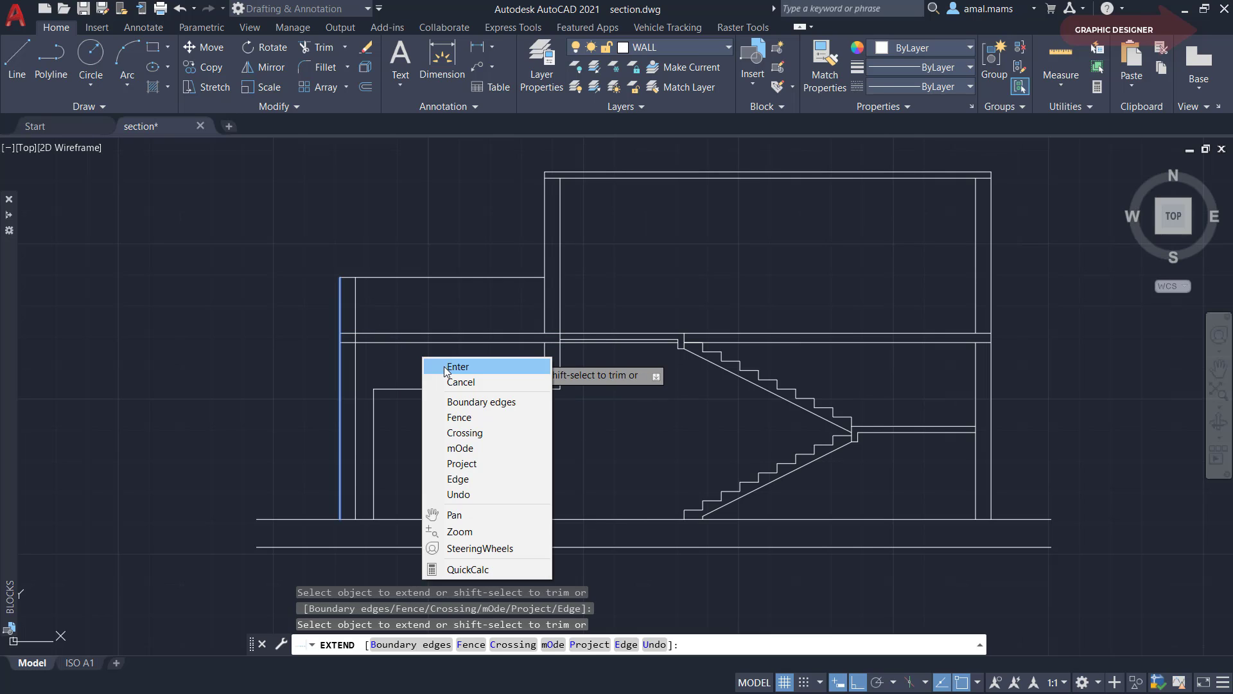
left_click(445, 367)
Trim the overlapping line at the slab and left wall junction
key("Return")
left_click(408, 311)
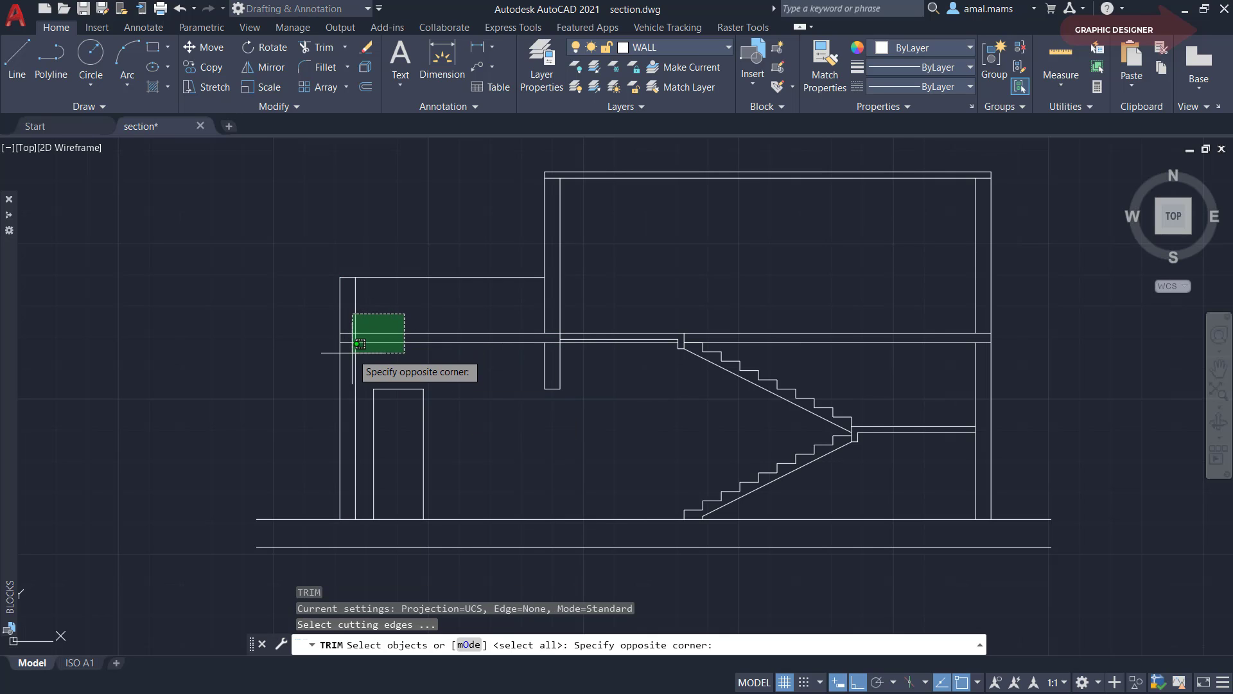
left_click(353, 353)
key("Return")
left_click(354, 334)
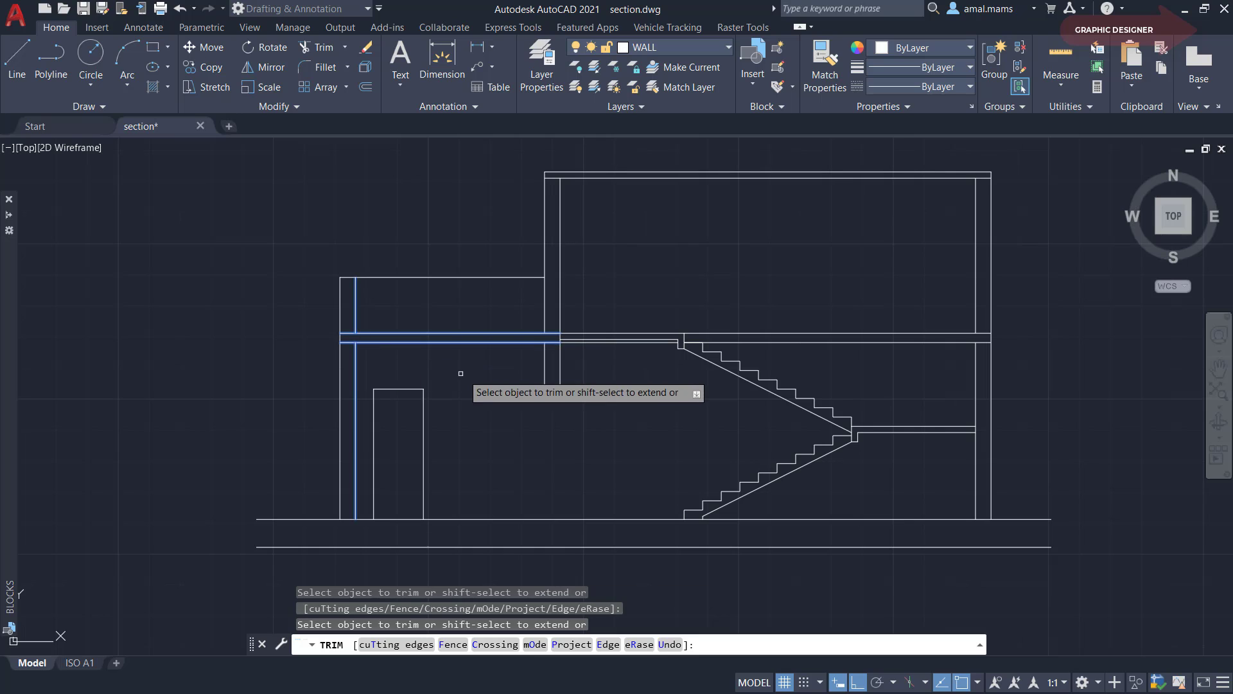
right_click(464, 375)
left_click(516, 383)
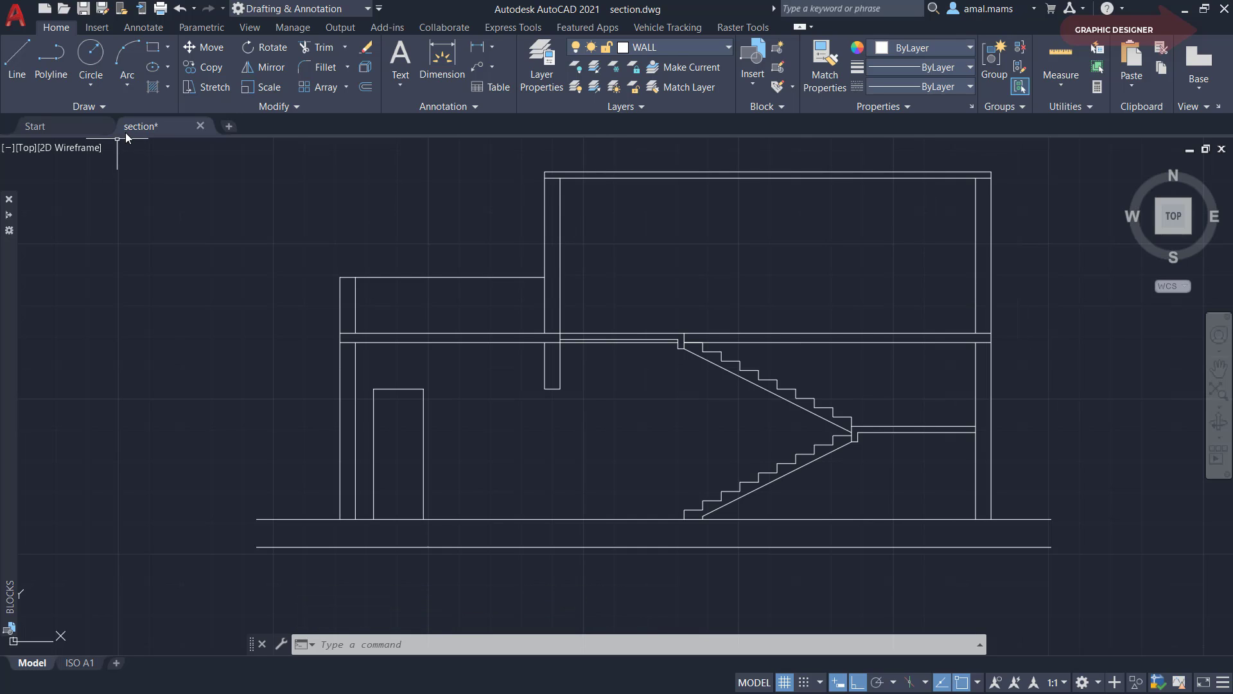
Hatch the right, central, downstand and left cut walls with ANSI31 diagonal pattern
left_click(152, 88)
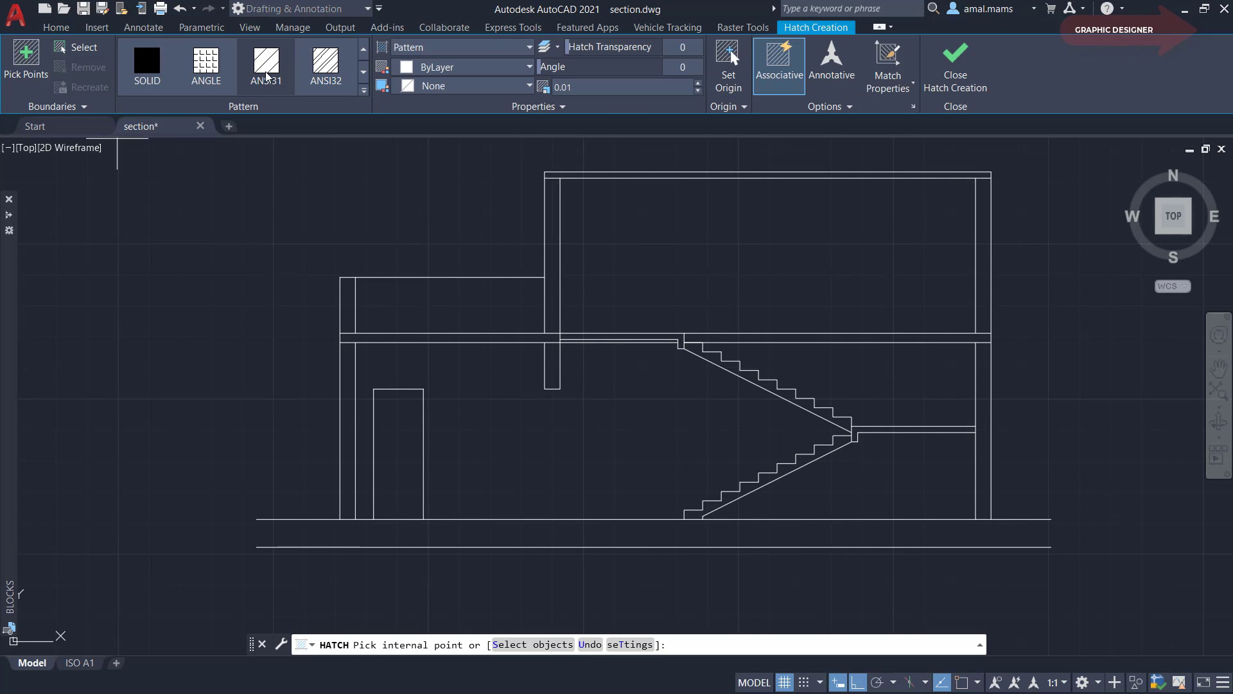
left_click(264, 72)
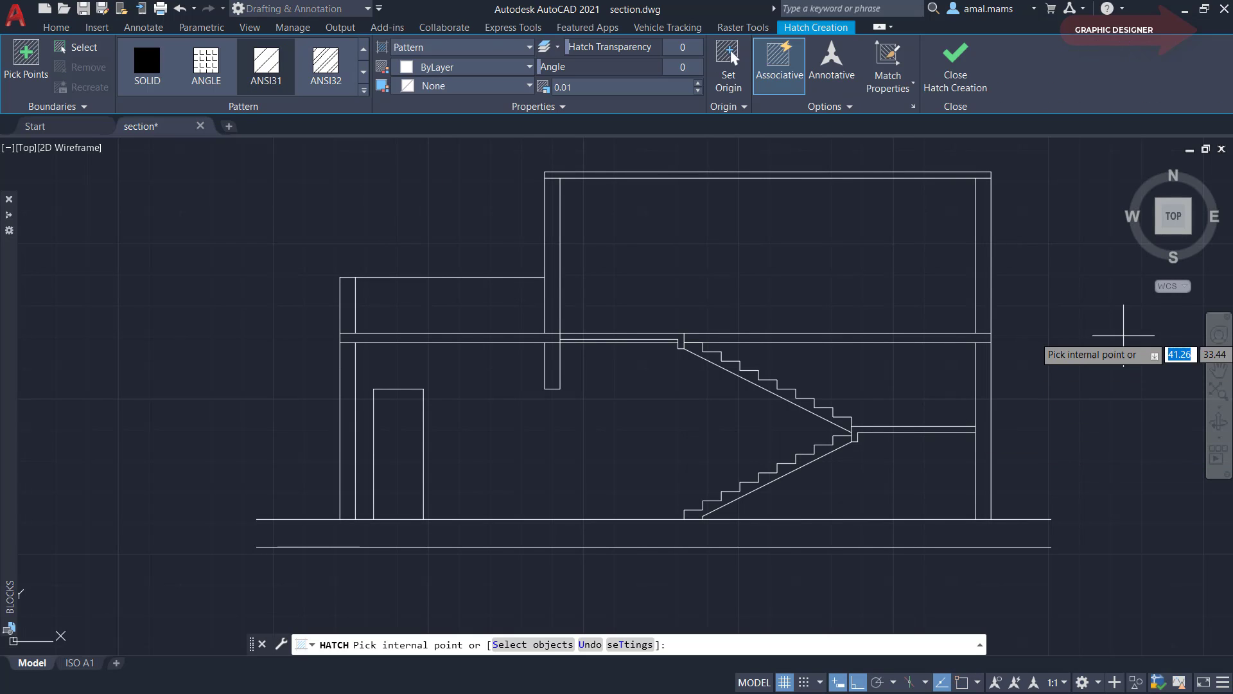
left_click(983, 289)
left_click(979, 413)
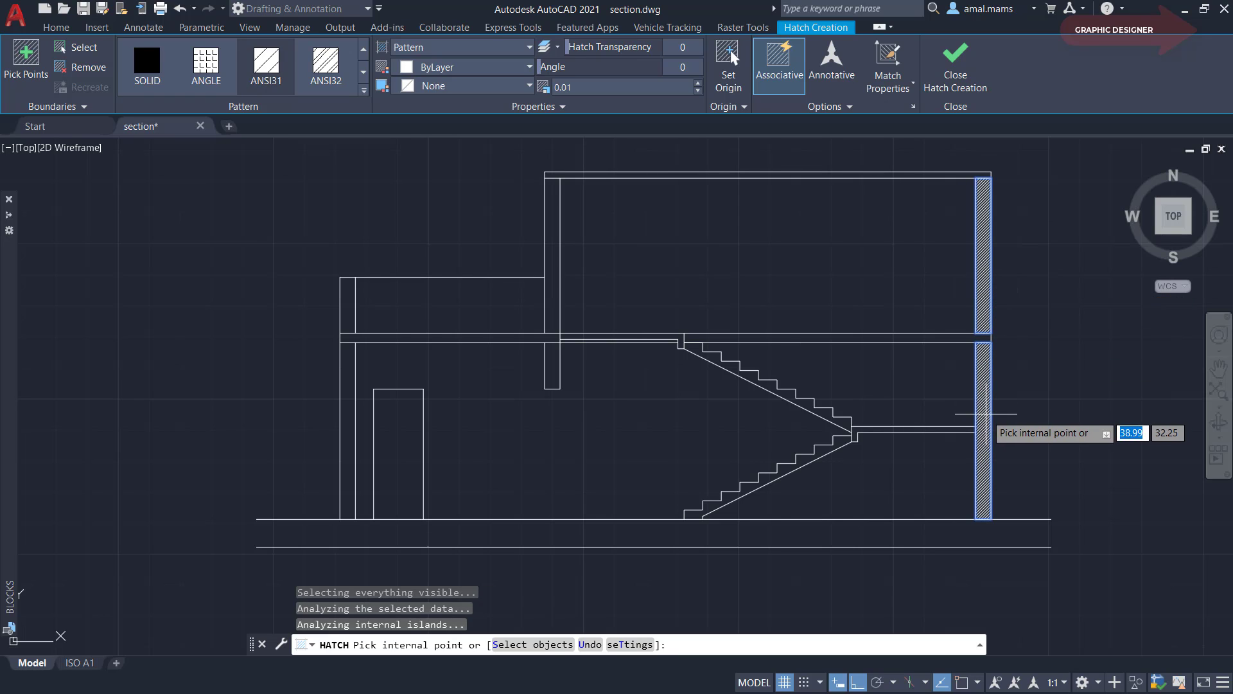
left_click(553, 244)
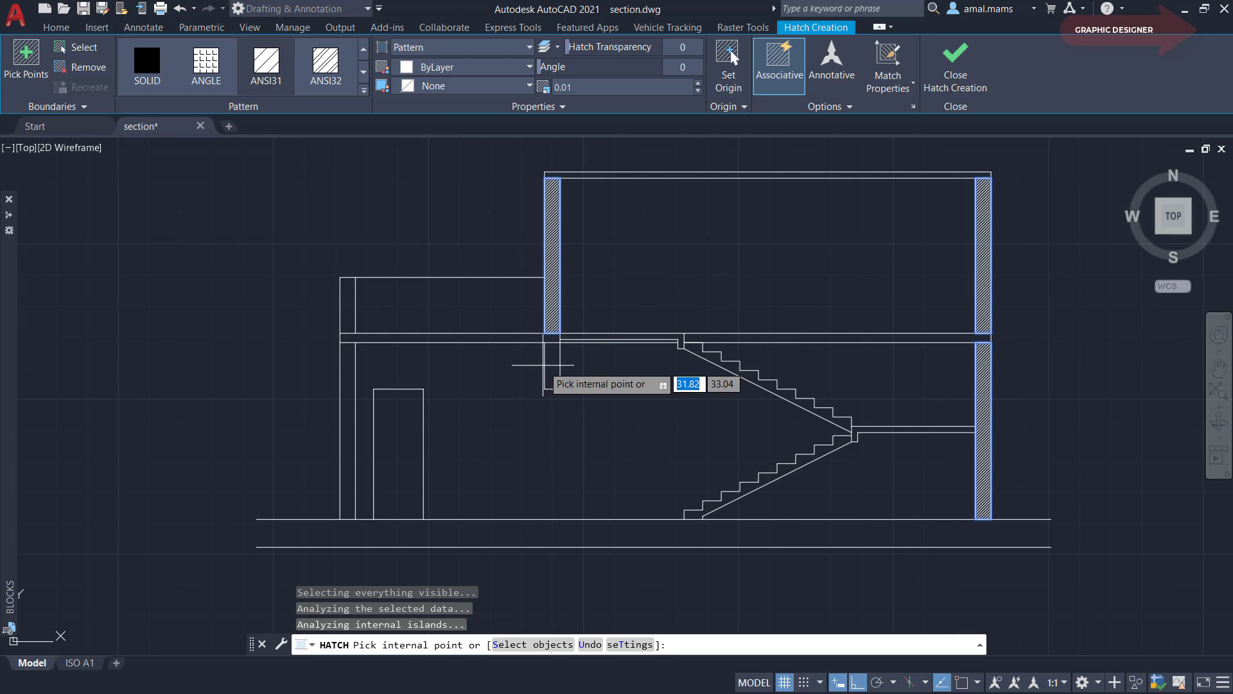
left_click(551, 361)
left_click(350, 308)
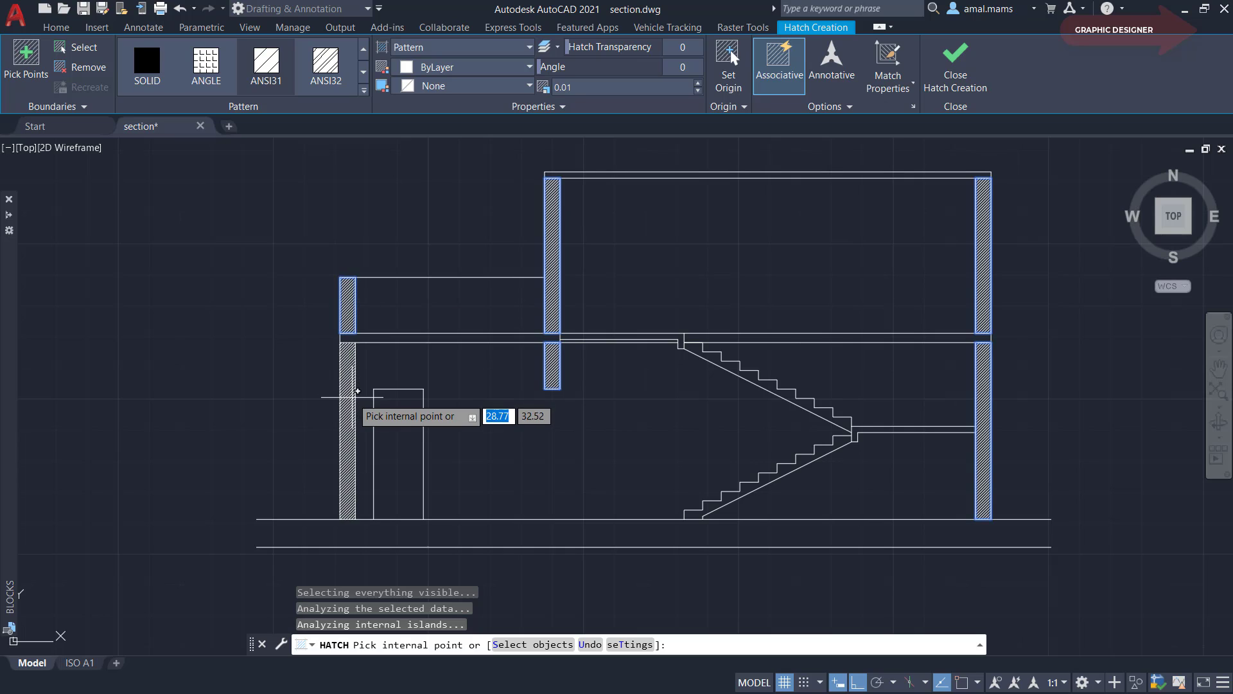
left_click(348, 395)
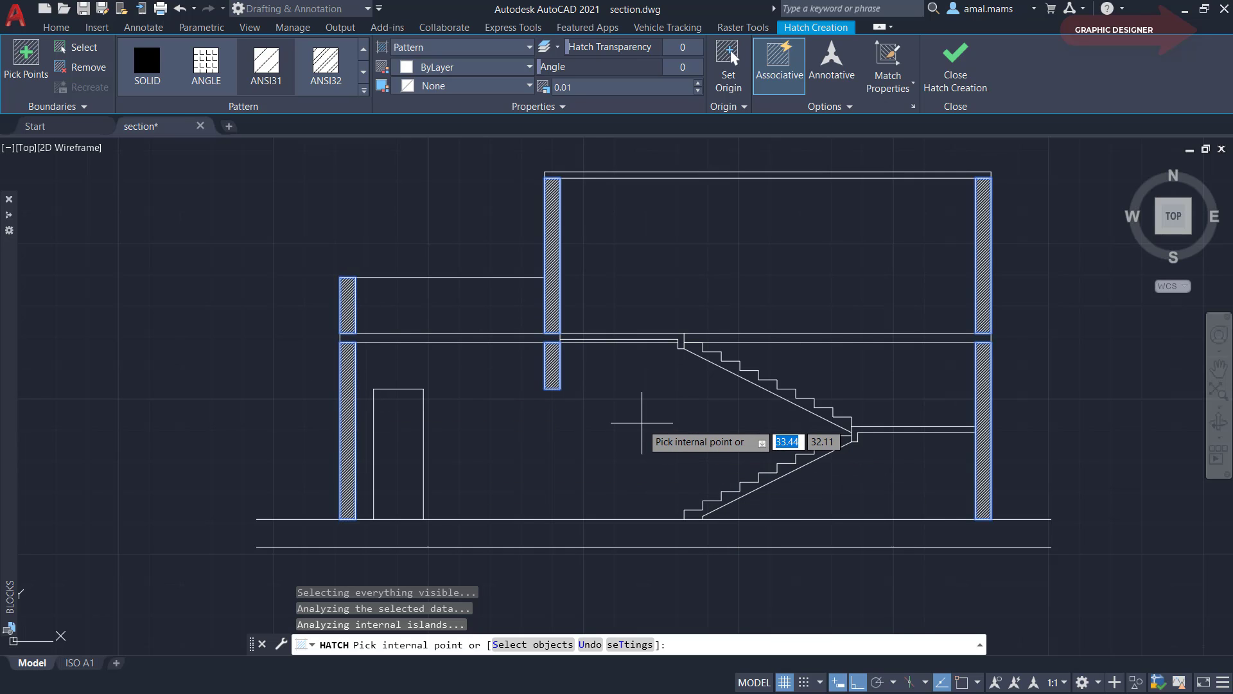
right_click(642, 422)
left_click(678, 431)
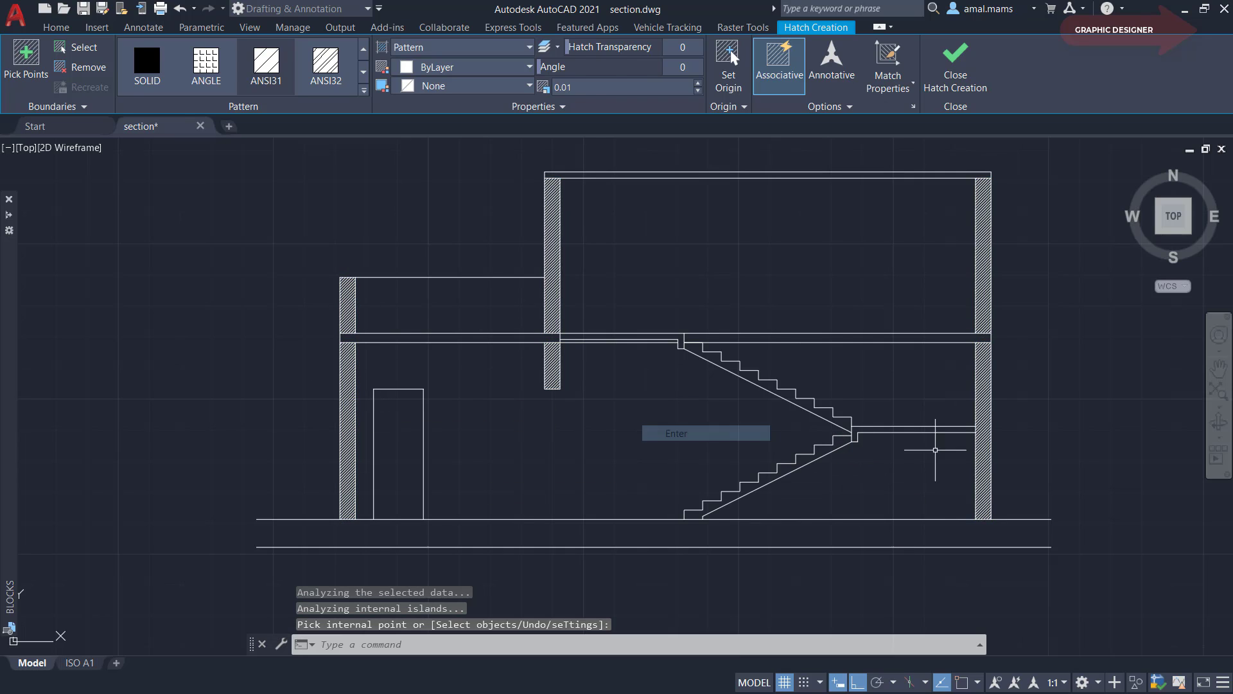
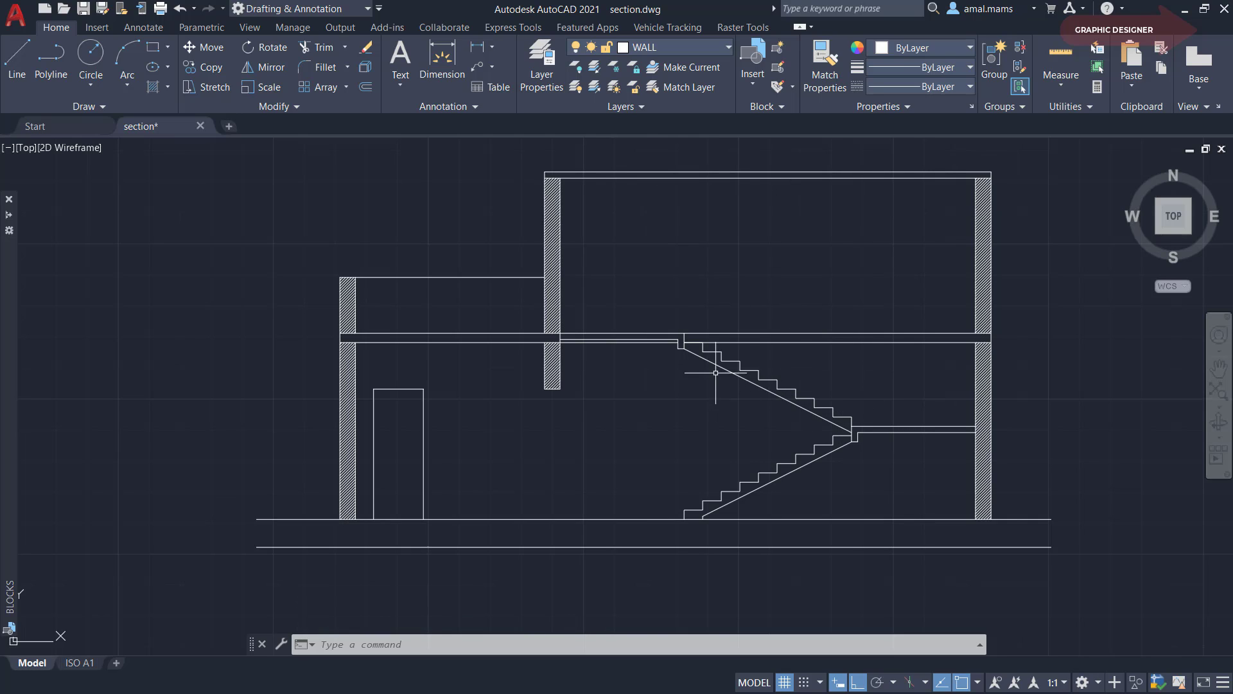
Start a hatch using the AR-CONC concrete pattern
left_click(151, 90)
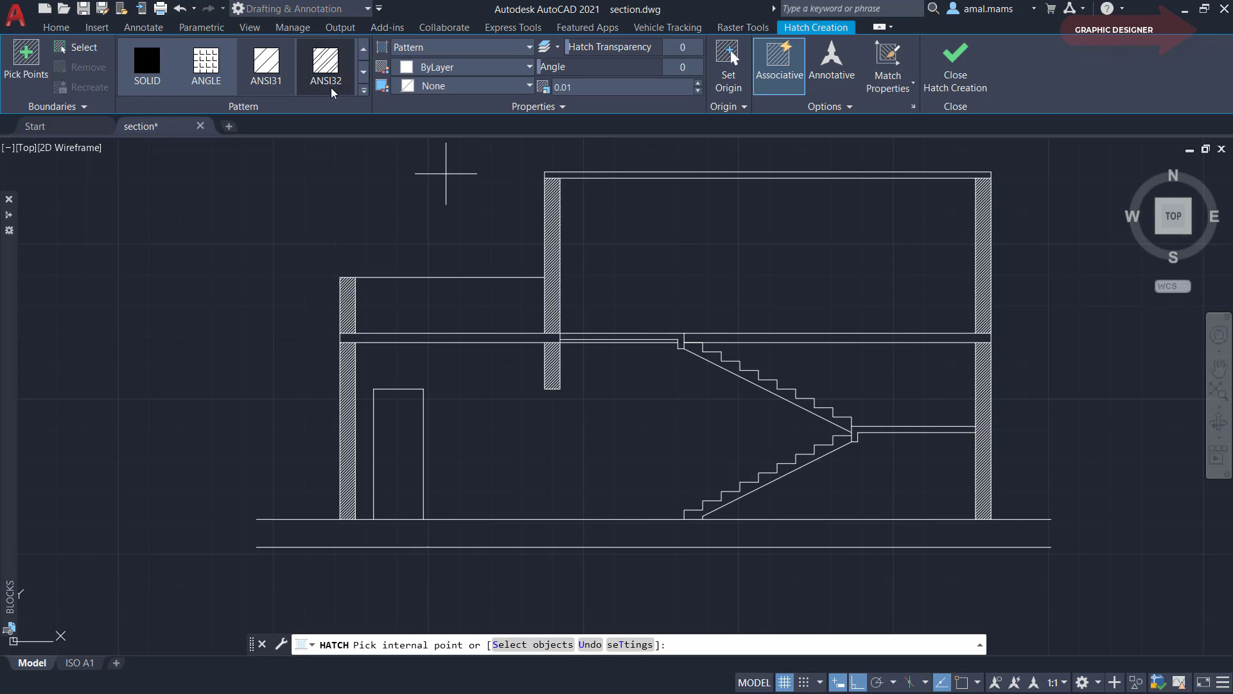
left_click(364, 95)
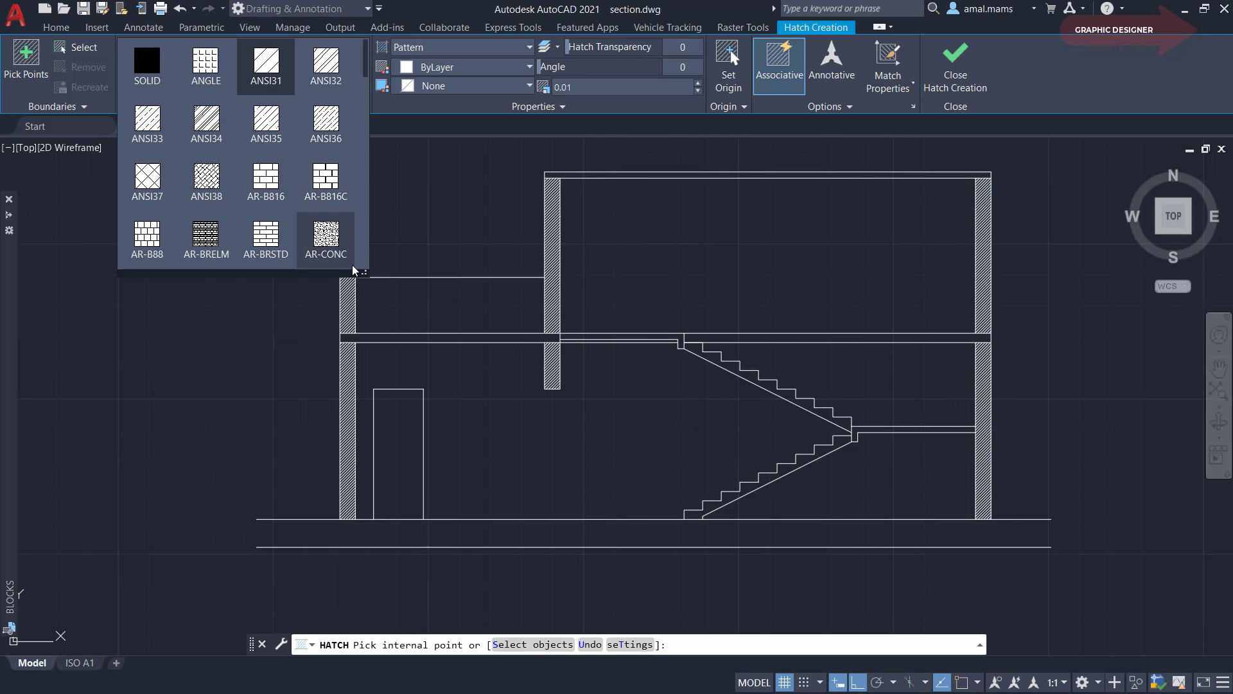
left_click(327, 241)
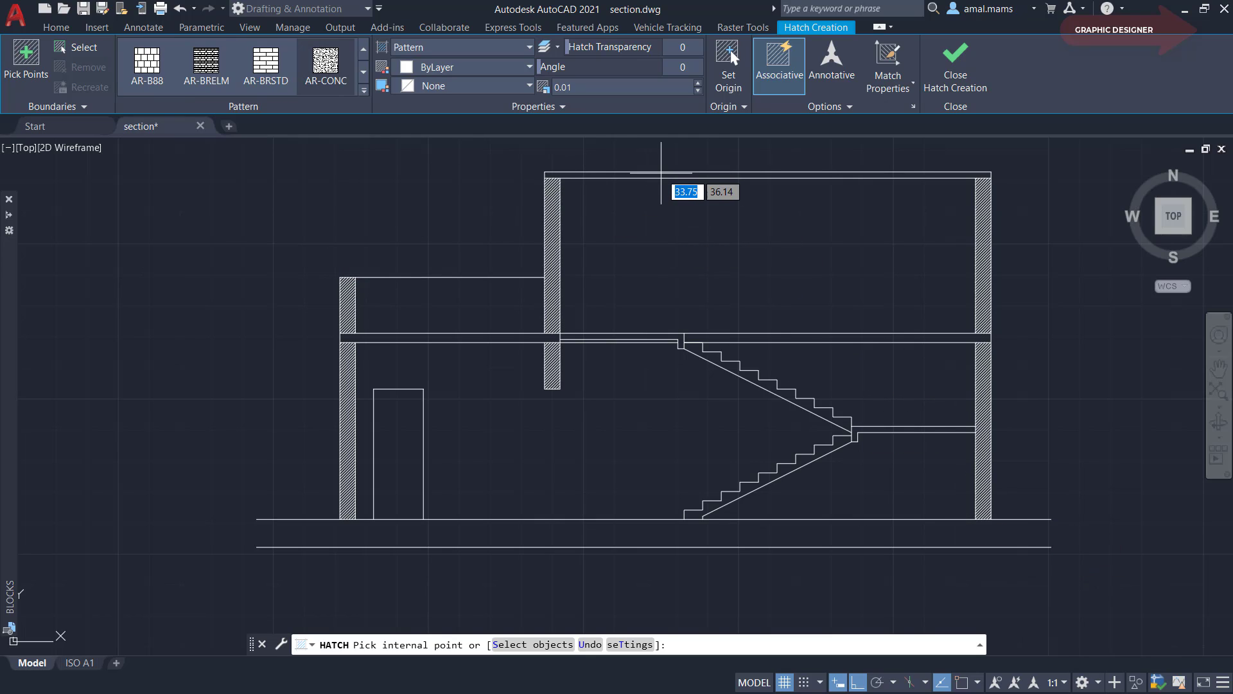
Hatch the roof slab and the right and left middle slab parts, then finish
left_click(662, 174)
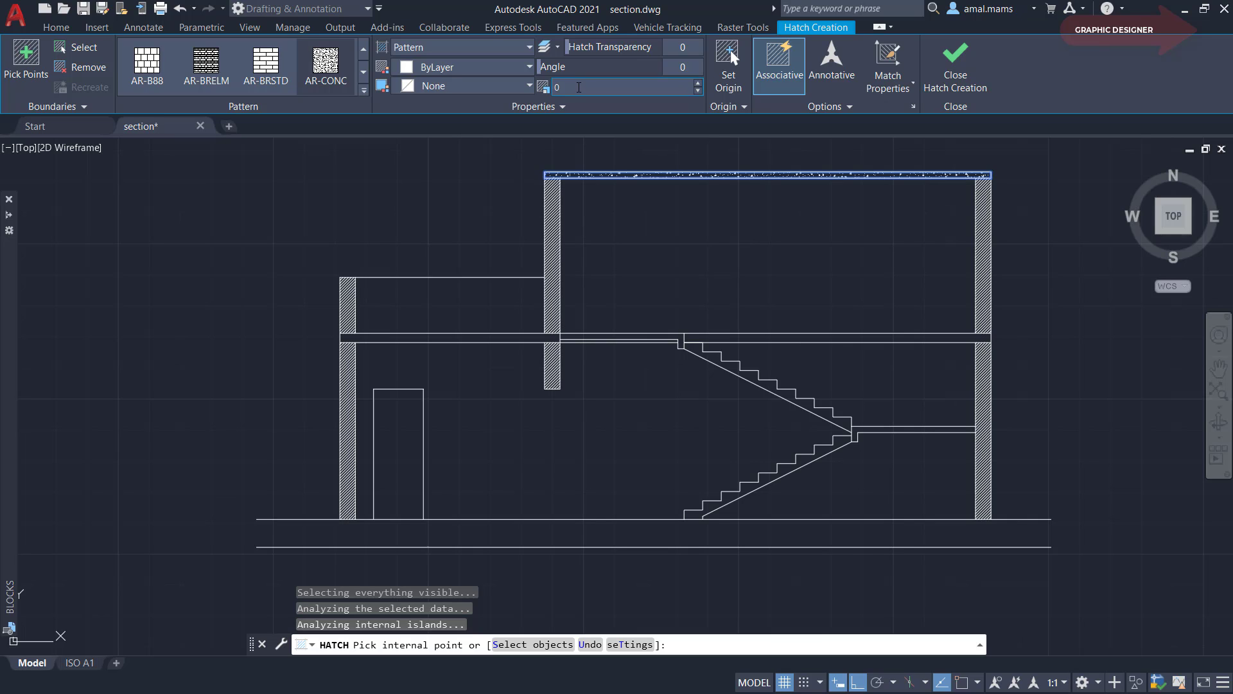
left_click(881, 337)
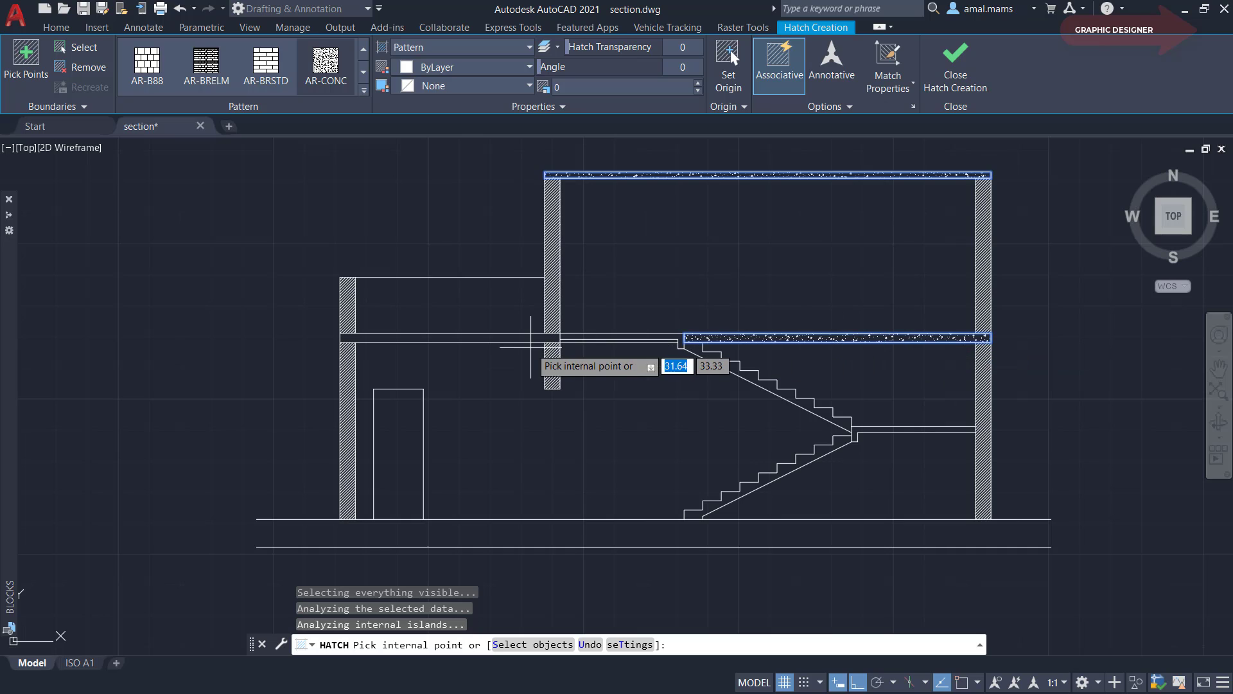
left_click(481, 337)
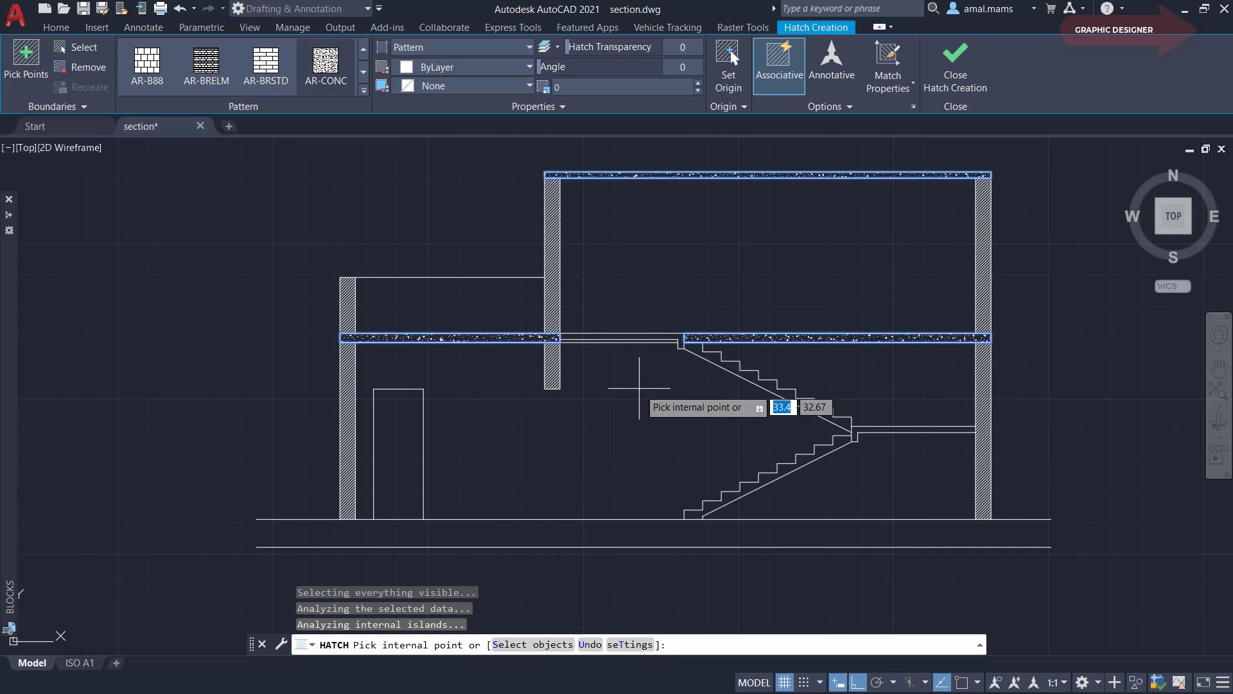
scroll(610, 341, "up", 3)
scroll(550, 338, "up", 5)
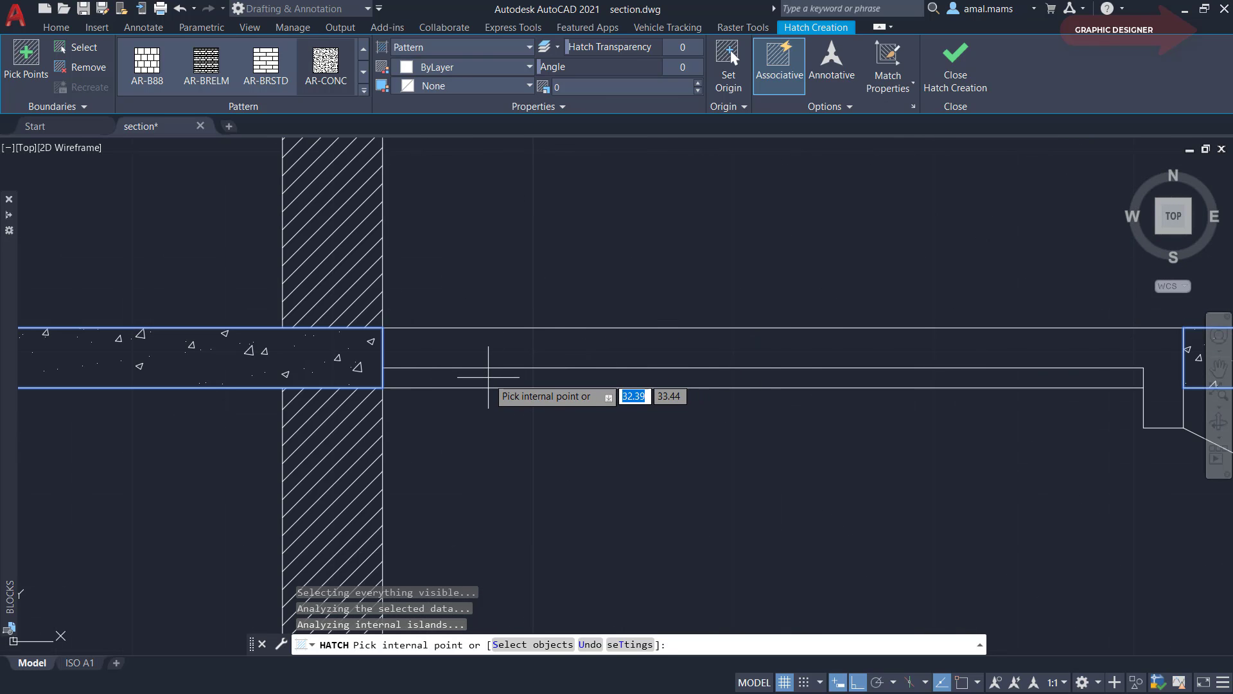
scroll(627, 429, "down", 5)
scroll(610, 415, "down", 4)
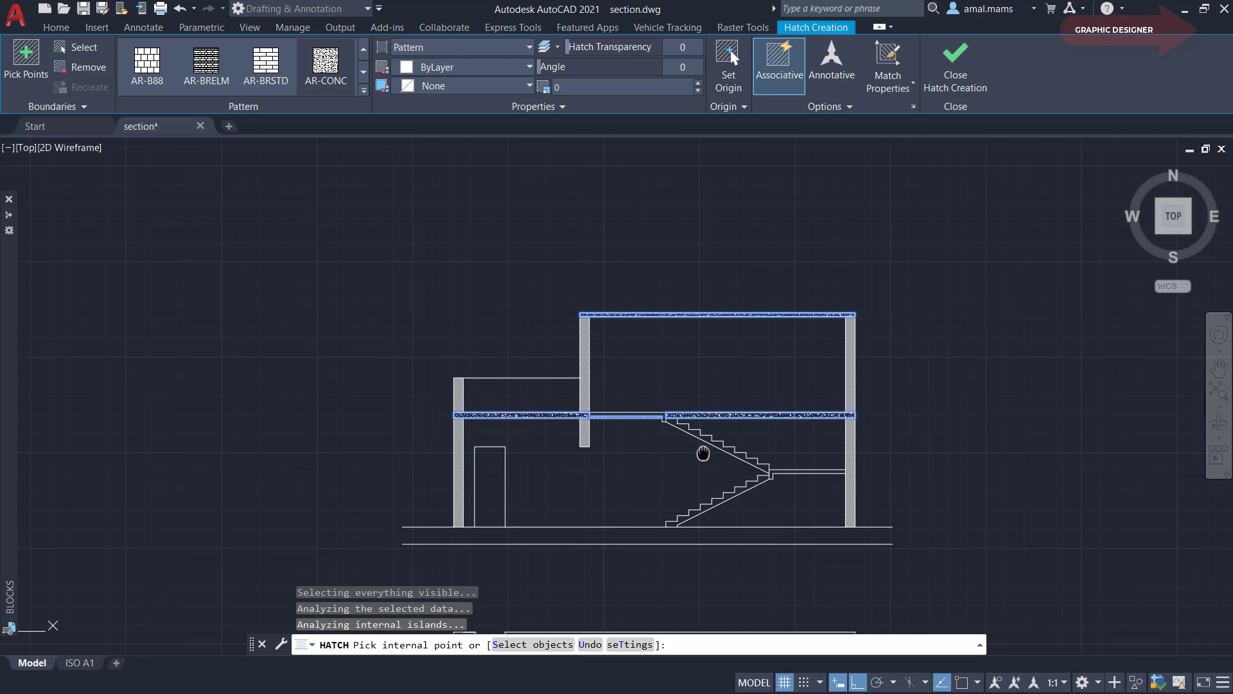
scroll(702, 453, "up", 3)
scroll(729, 430, "up", 2)
scroll(729, 417, "down", 4)
right_click(420, 236)
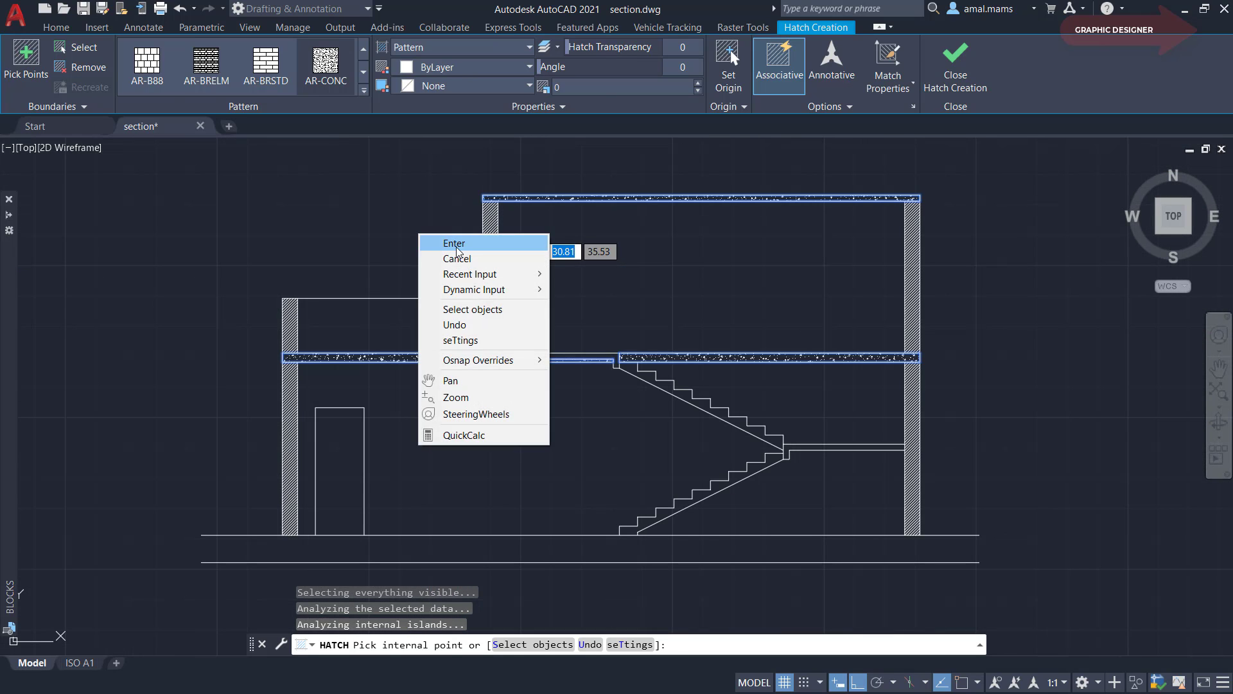
left_click(456, 245)
scroll(560, 179, "up", 2)
scroll(559, 179, "up", 2)
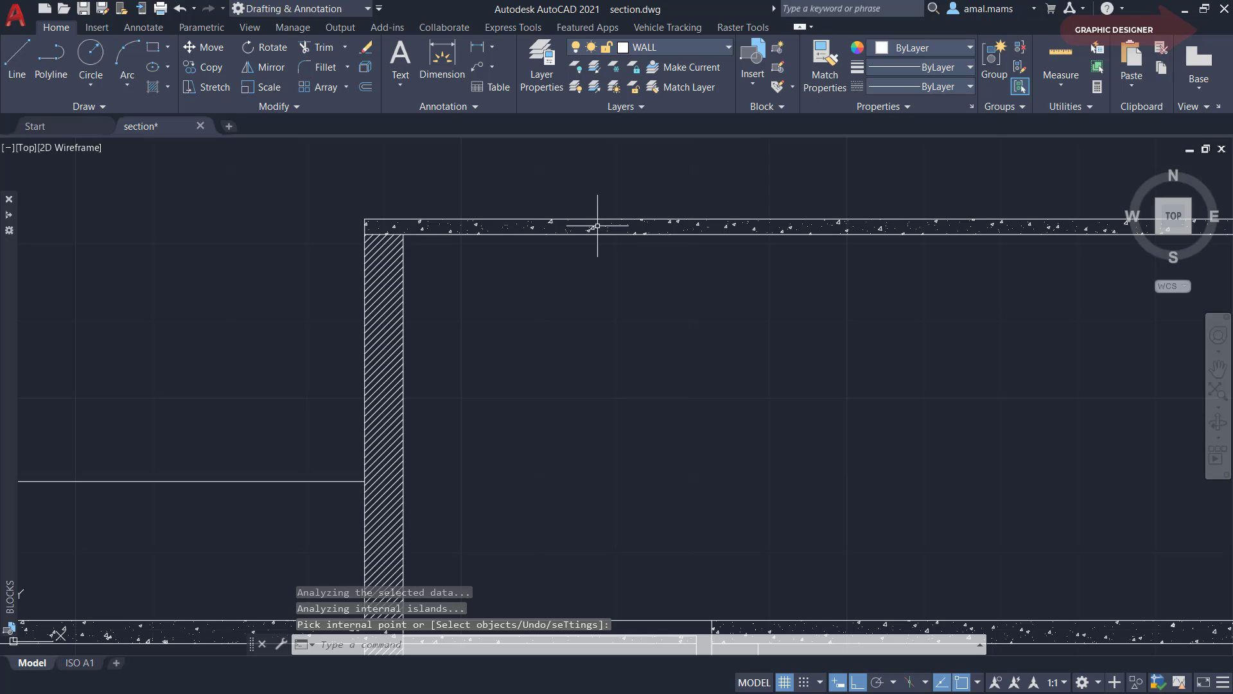
Set the slab concrete hatch colour to red (237,31,36)
left_click(594, 229)
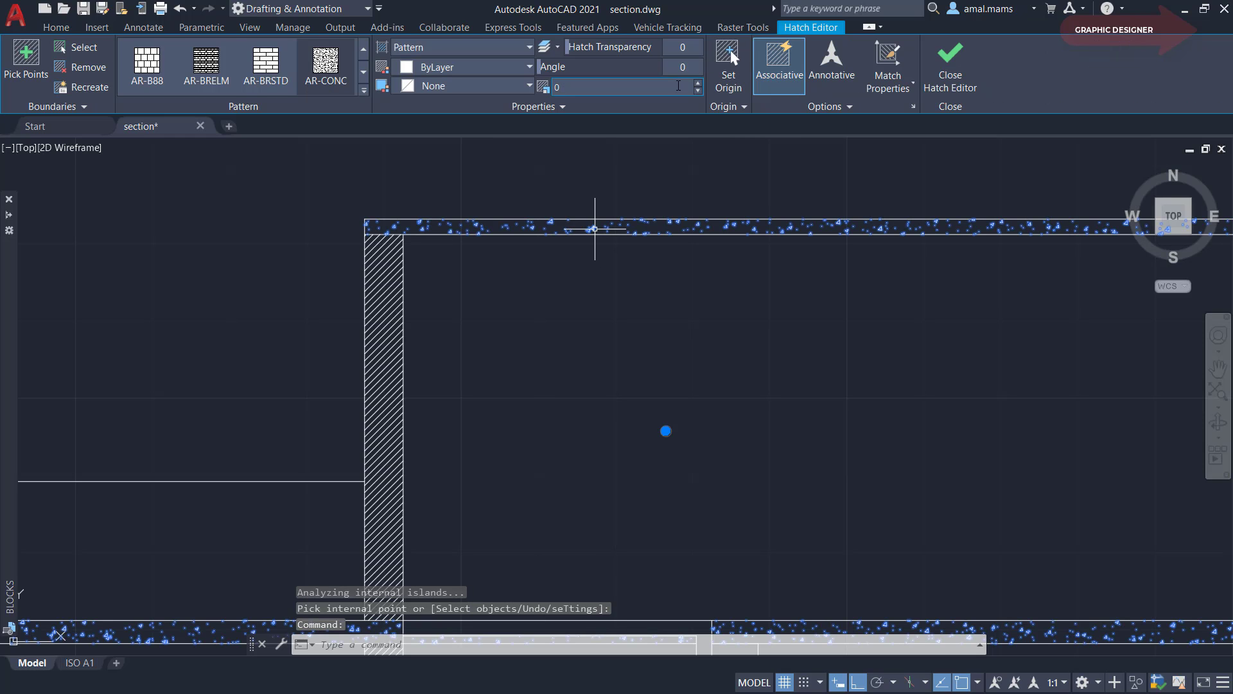
left_click(529, 68)
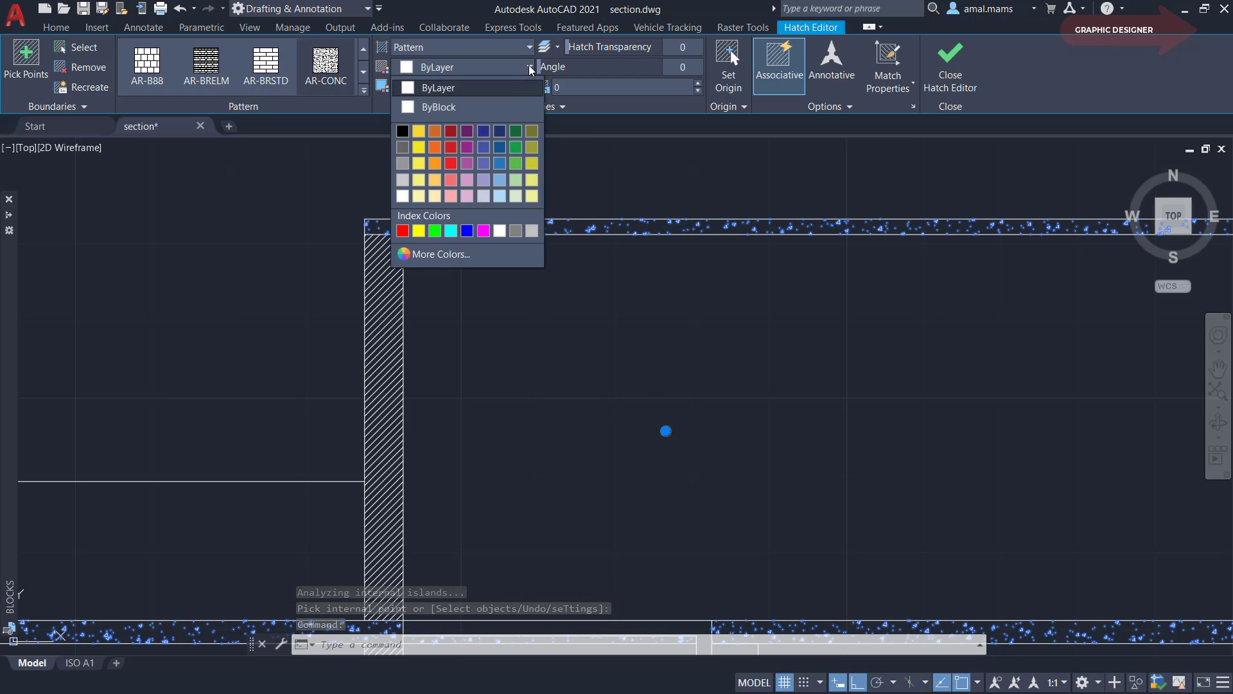
left_click(451, 163)
scroll(728, 348, "down", 4)
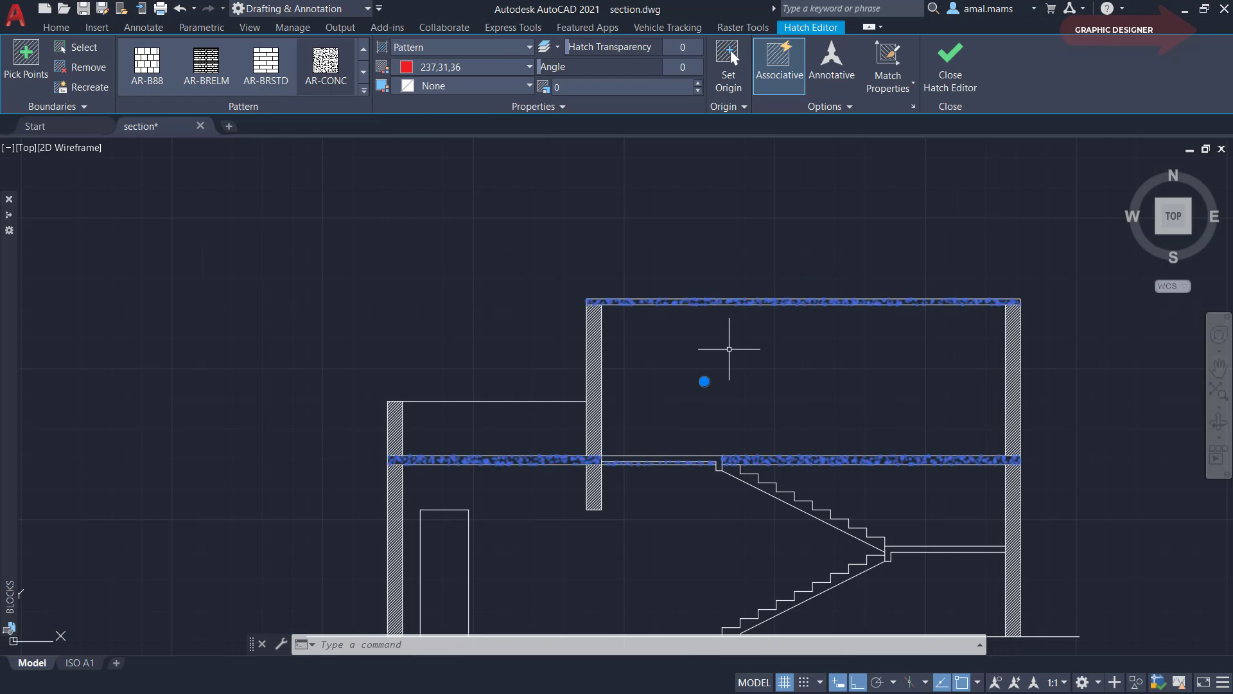
key("Escape")
scroll(813, 402, "down", 2)
middle_click_drag(840, 449, 680, 388)
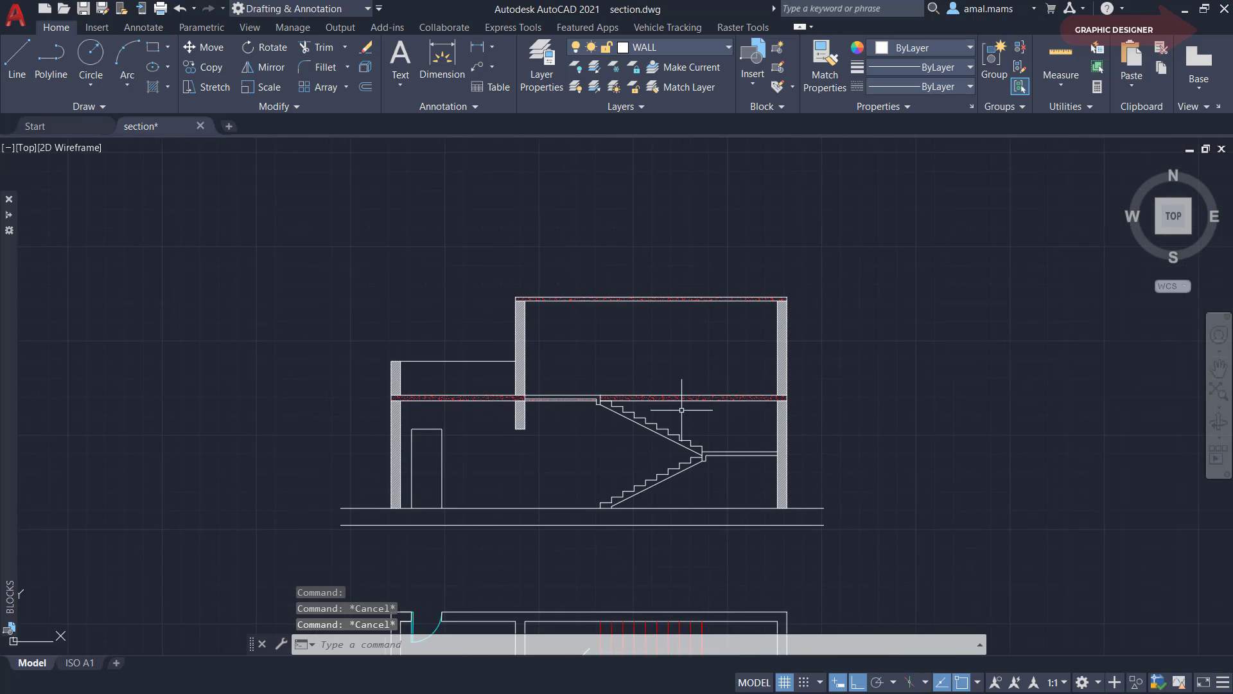
scroll(680, 388, "up", 4)
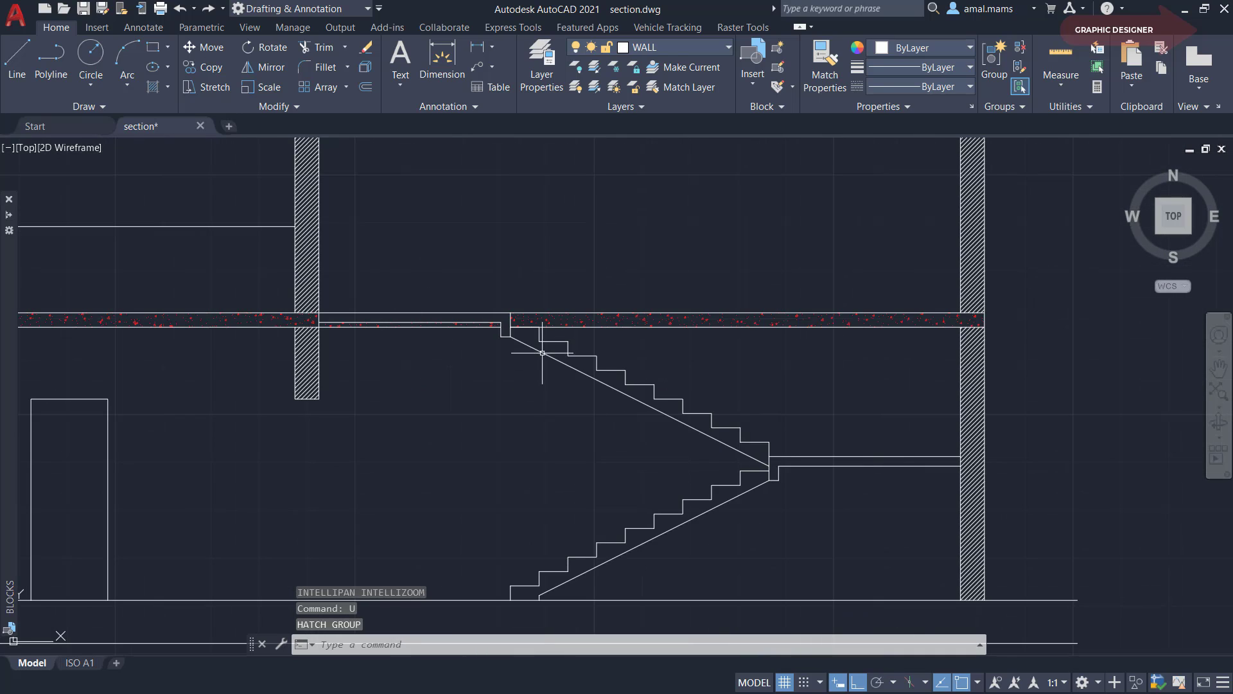
Hatch the upper stair flight, right landing strip and lower flight with AR-CONC
left_click(152, 88)
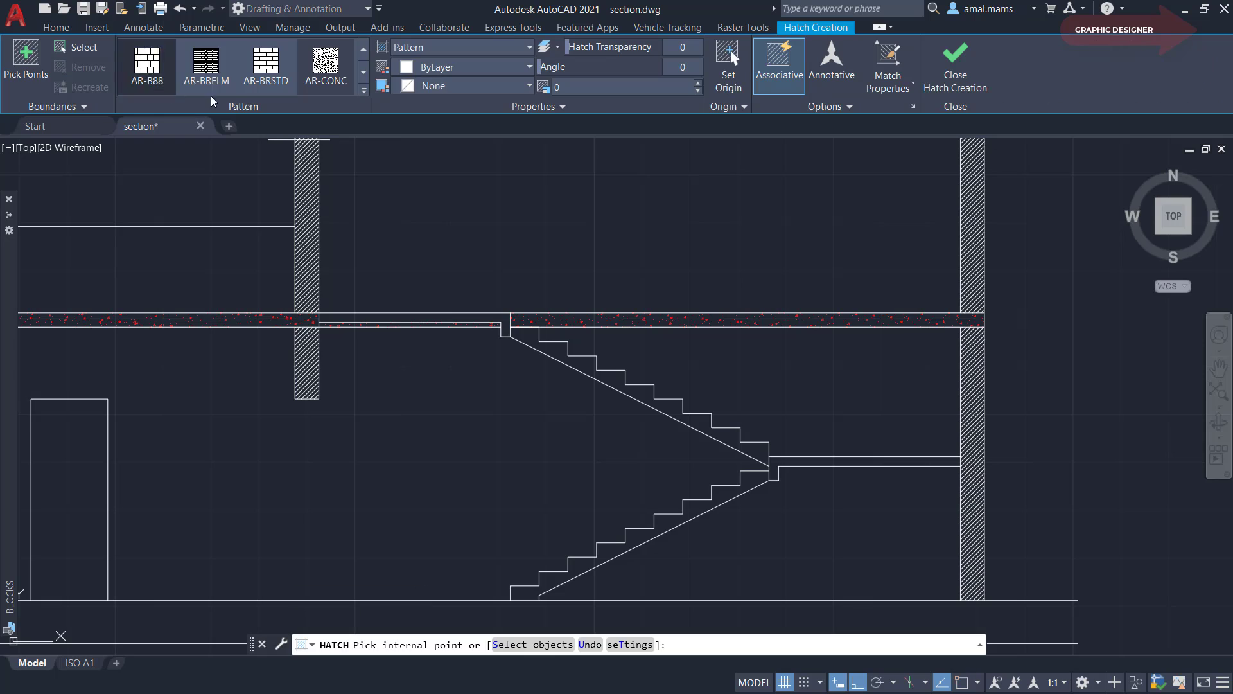
left_click(326, 76)
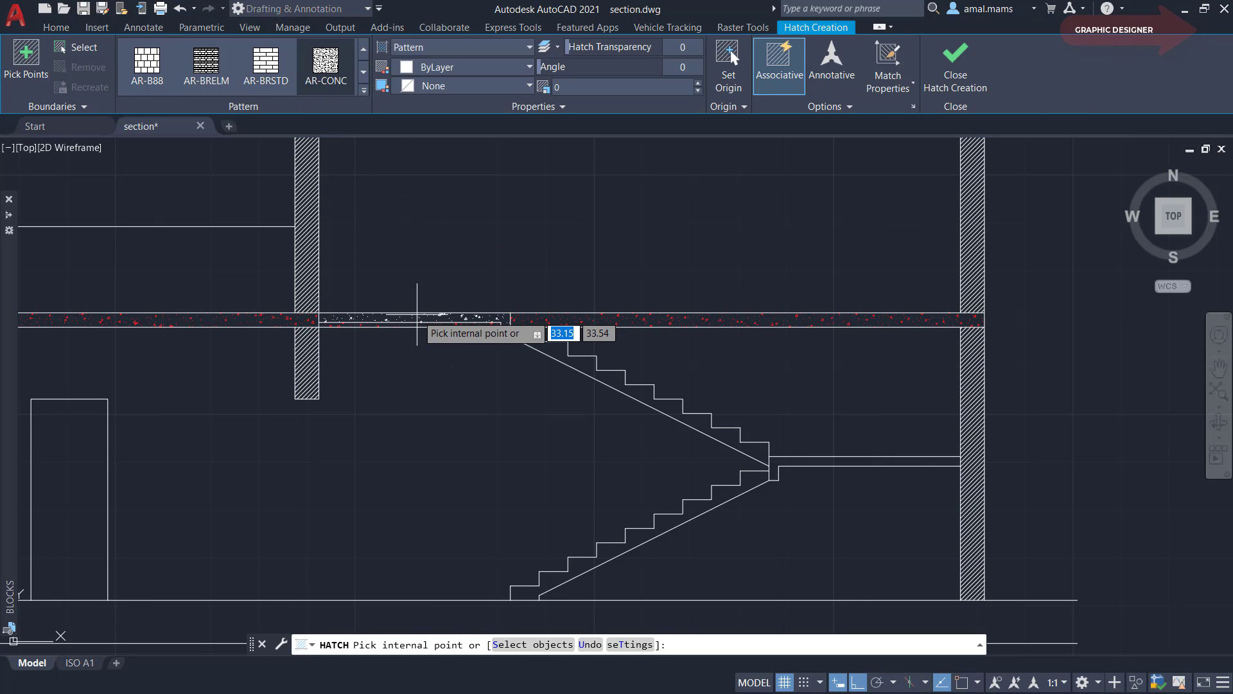
left_click(462, 320)
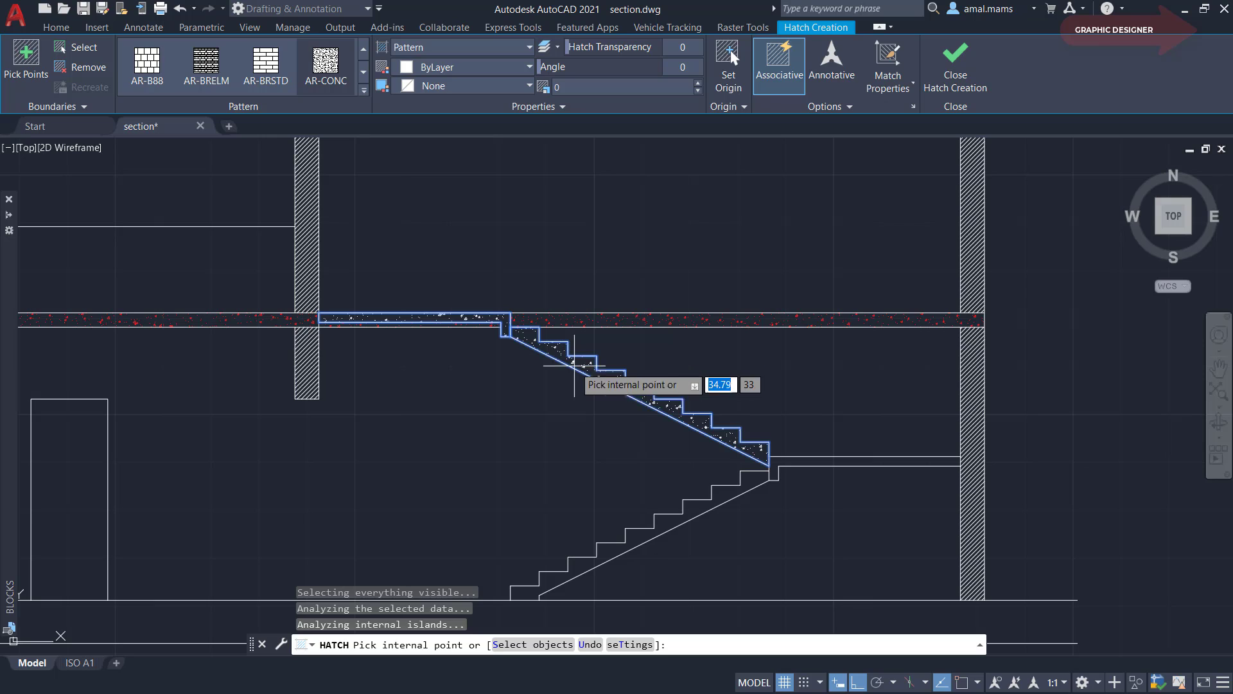
left_click(828, 460)
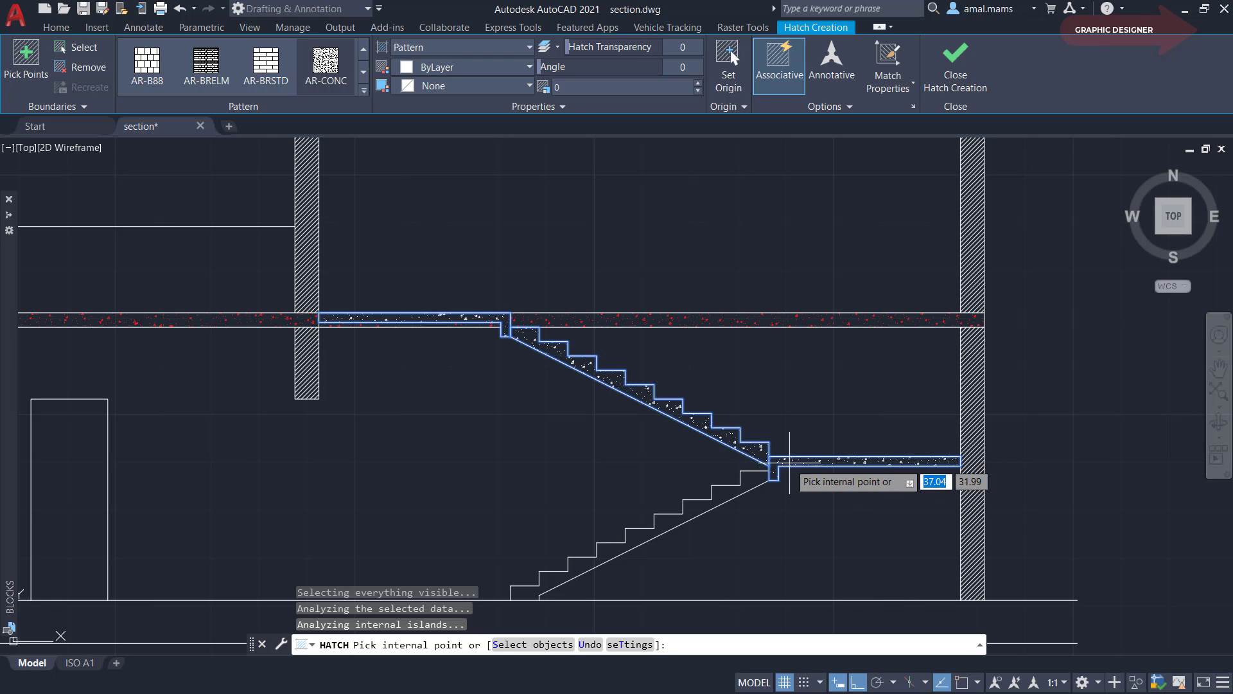
left_click(751, 480)
right_click(751, 480)
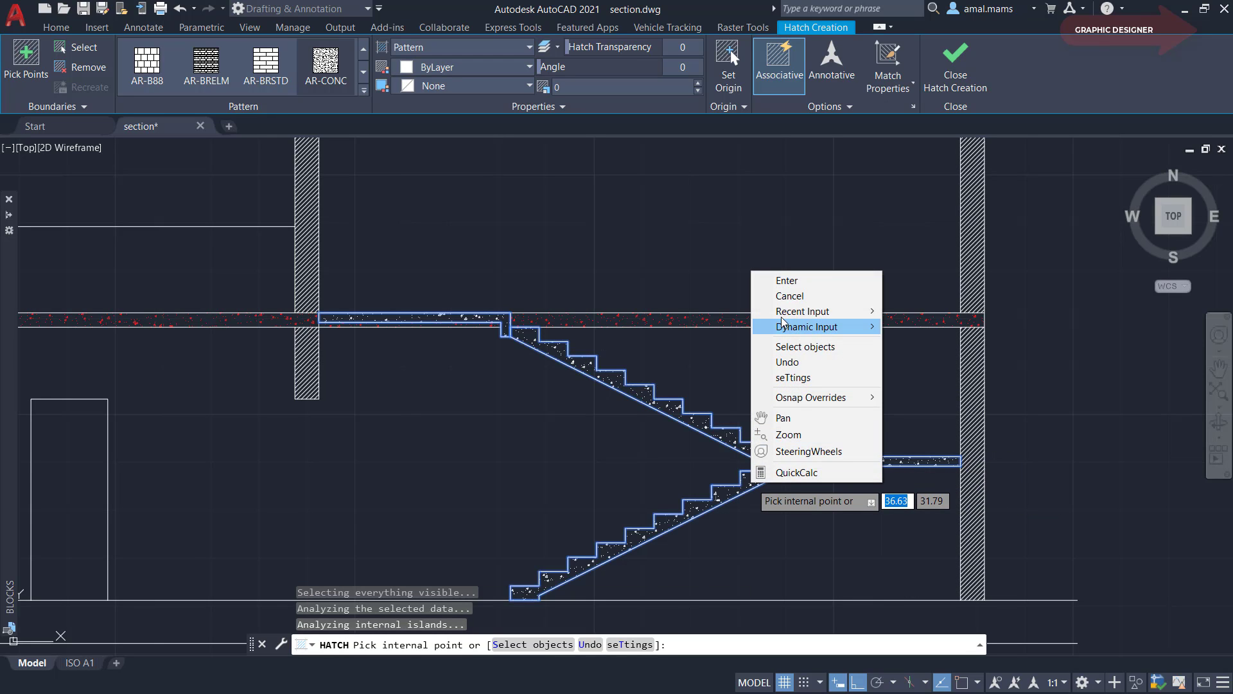
left_click(782, 285)
Select the new stair hatch to edit it
left_click(553, 347)
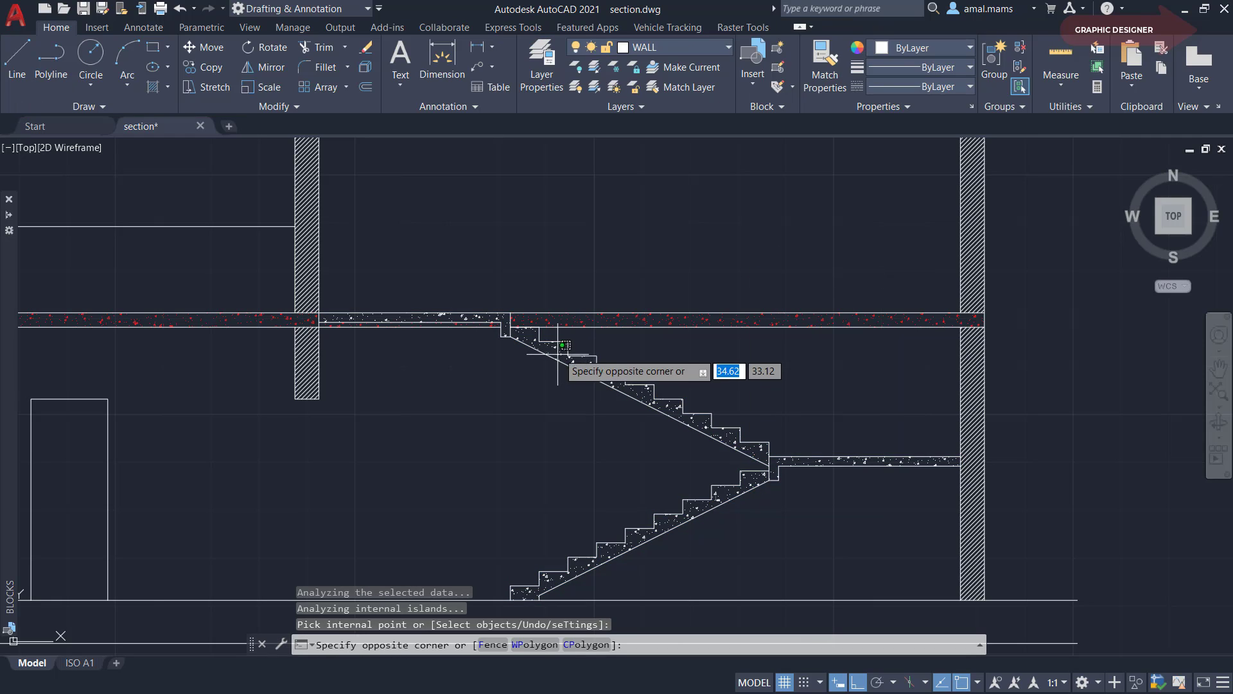
left_click(541, 358)
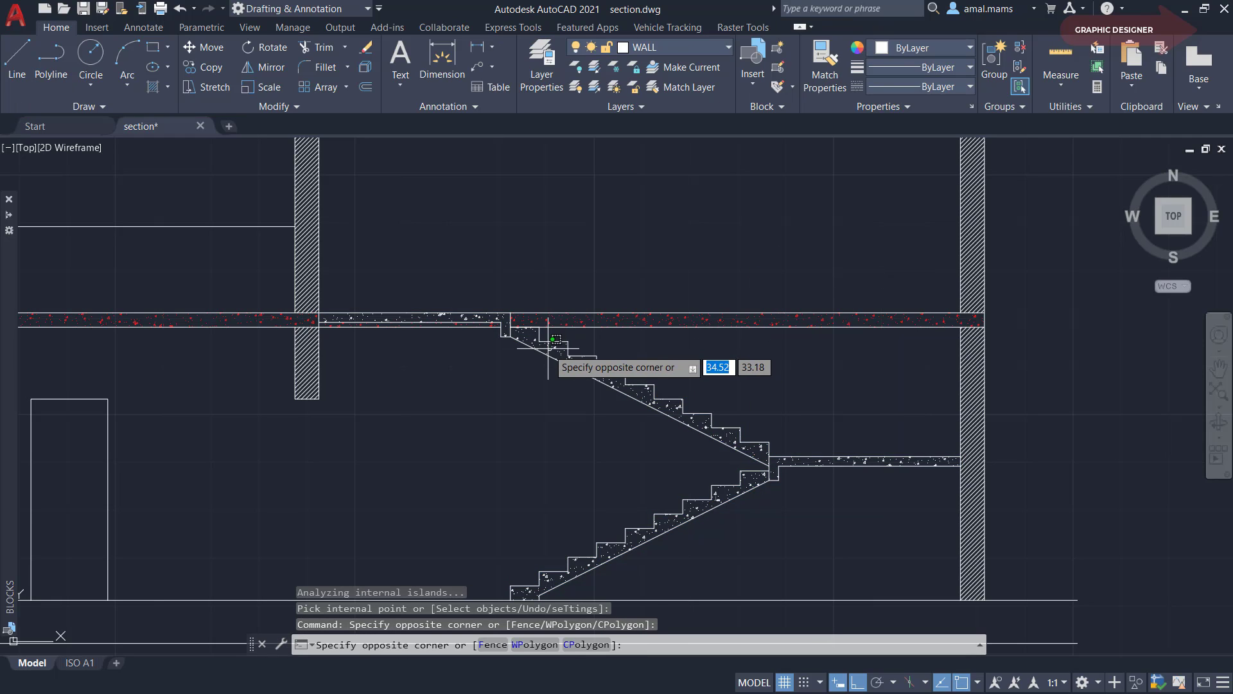
left_click(513, 330)
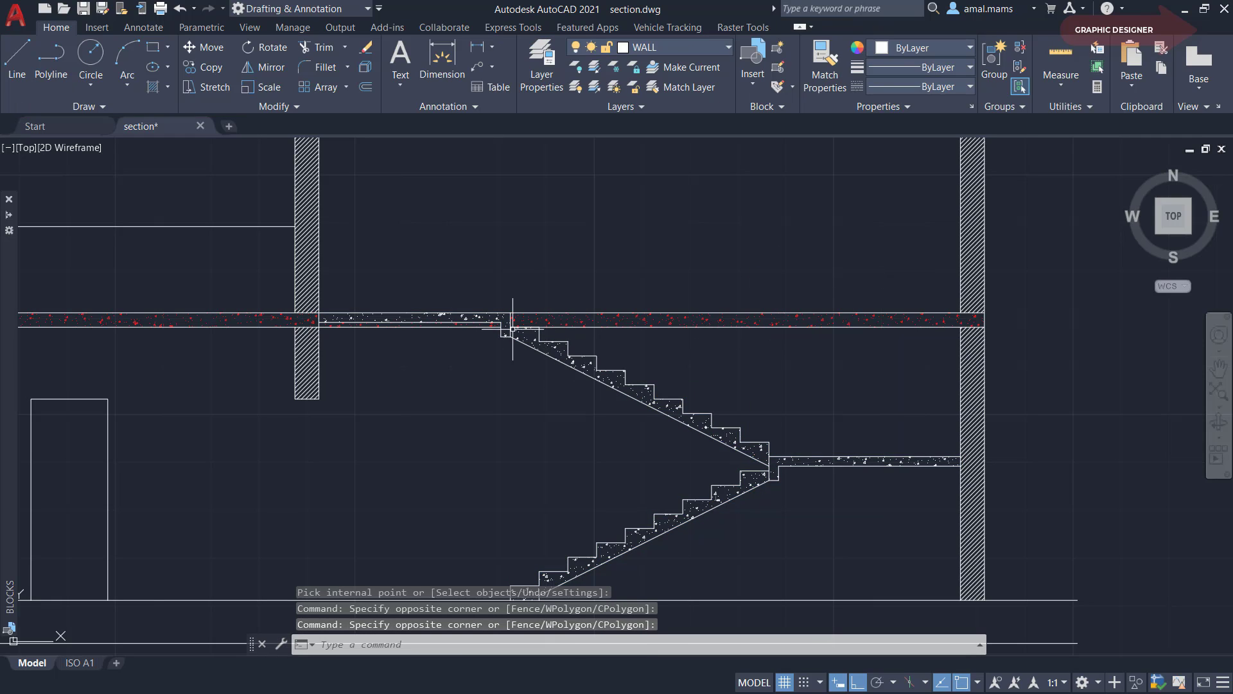
left_click(478, 315)
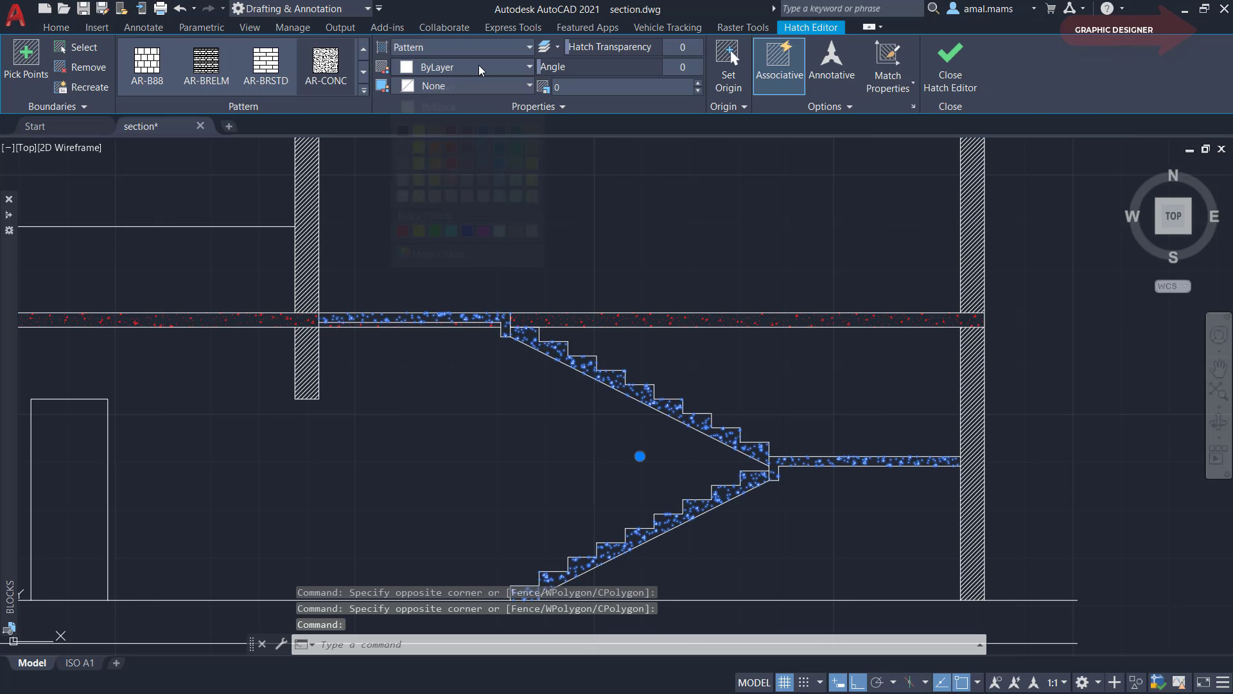
Set the stair and landing hatch colour to green (19,155,72) and deselect it
left_click(463, 69)
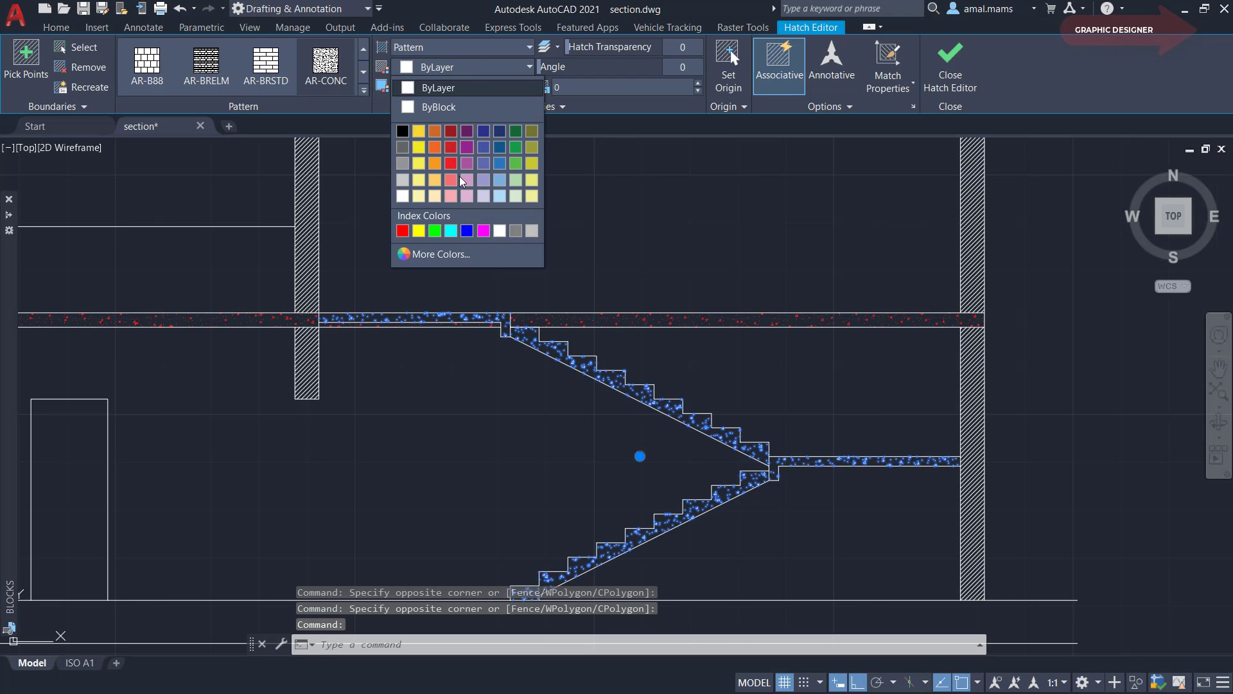
left_click(512, 149)
scroll(504, 395, "down", 3)
scroll(617, 400, "down", 2)
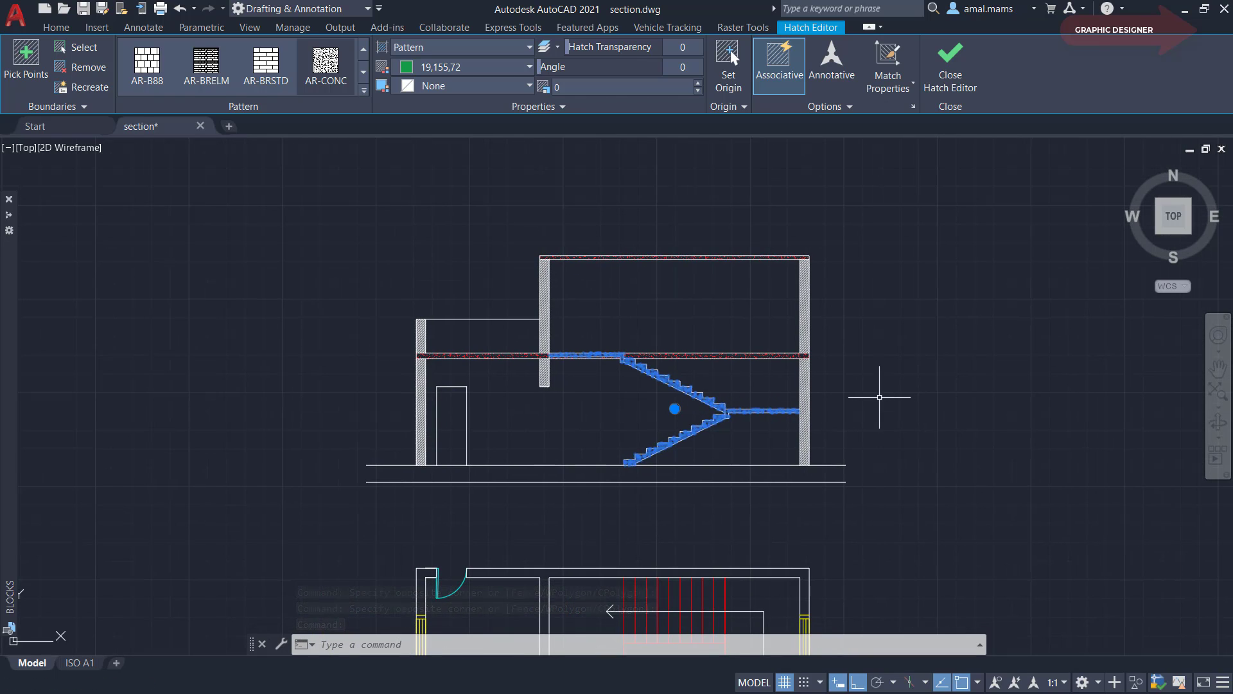
key("Escape")
scroll(628, 422, "up", 2)
scroll(635, 455, "up", 1)
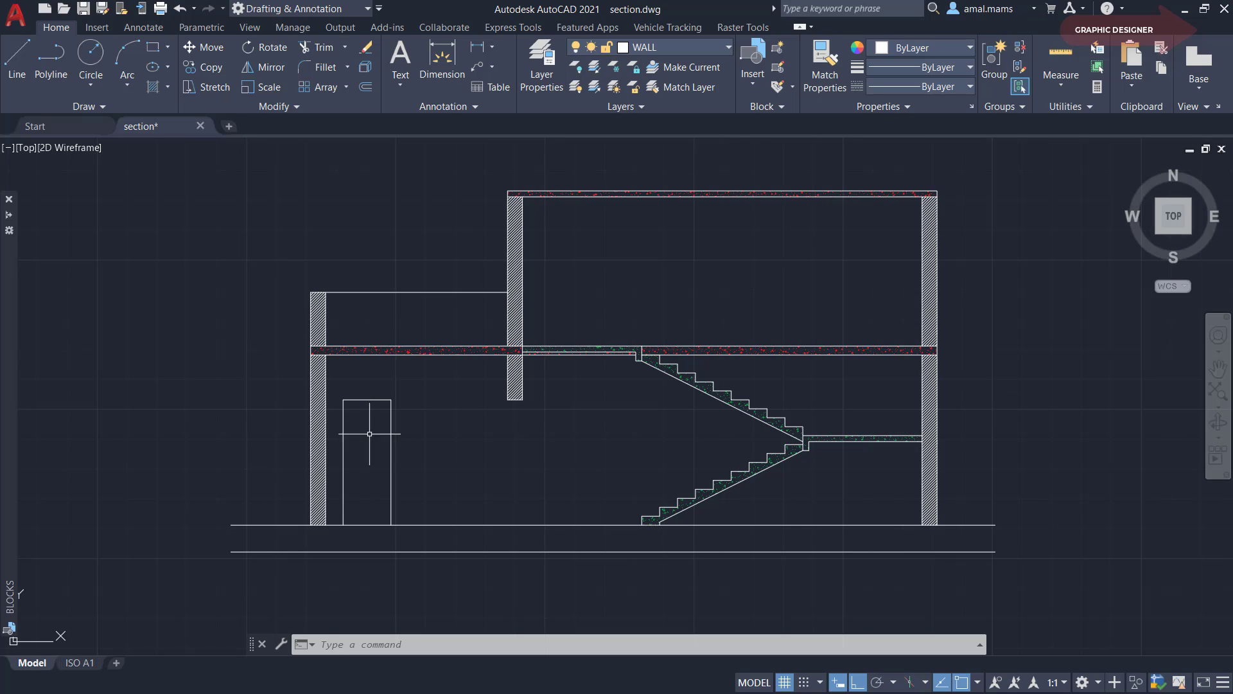
Undo the last action and start OFFSET with a 0.05 distance
key("ctrl+z")
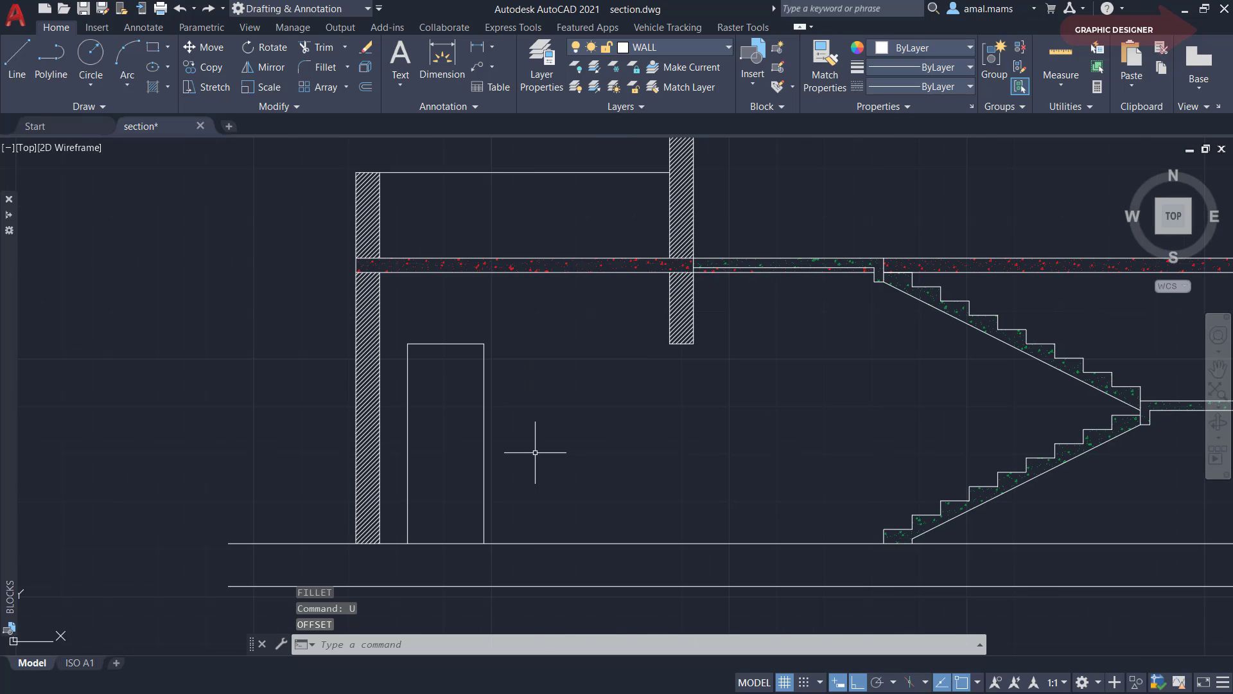
type("o")
key("Return")
type(".05")
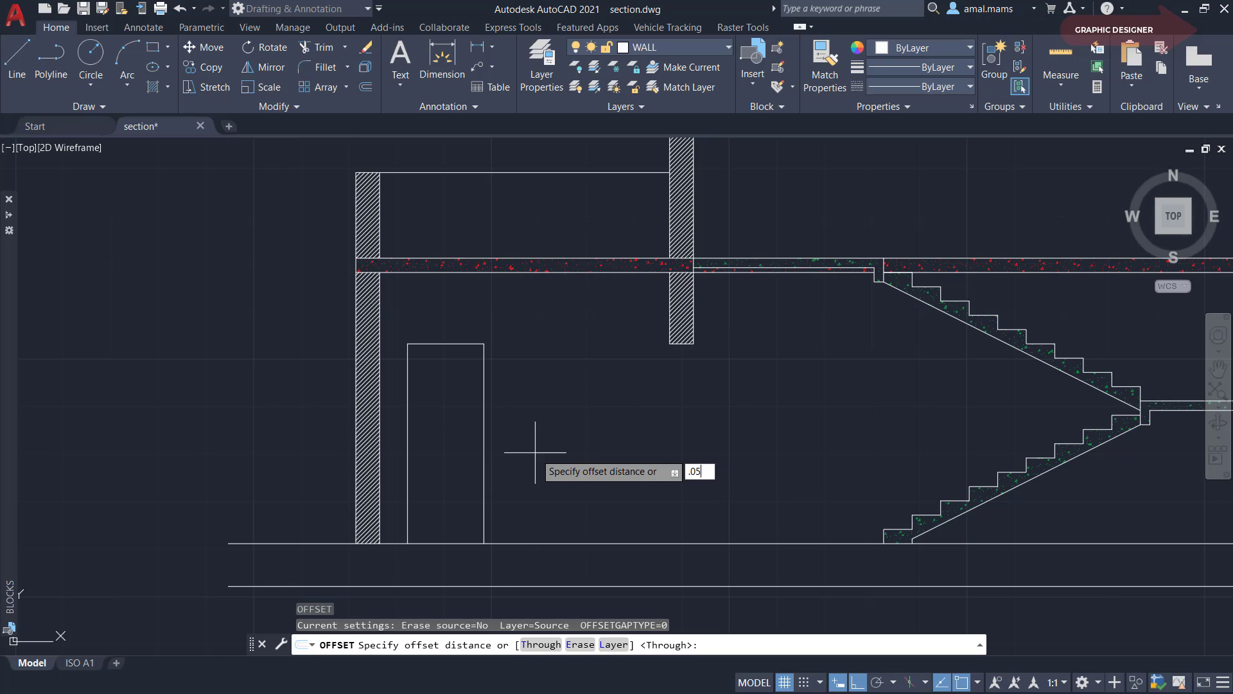
key("Return")
scroll(537, 450, "up", 2)
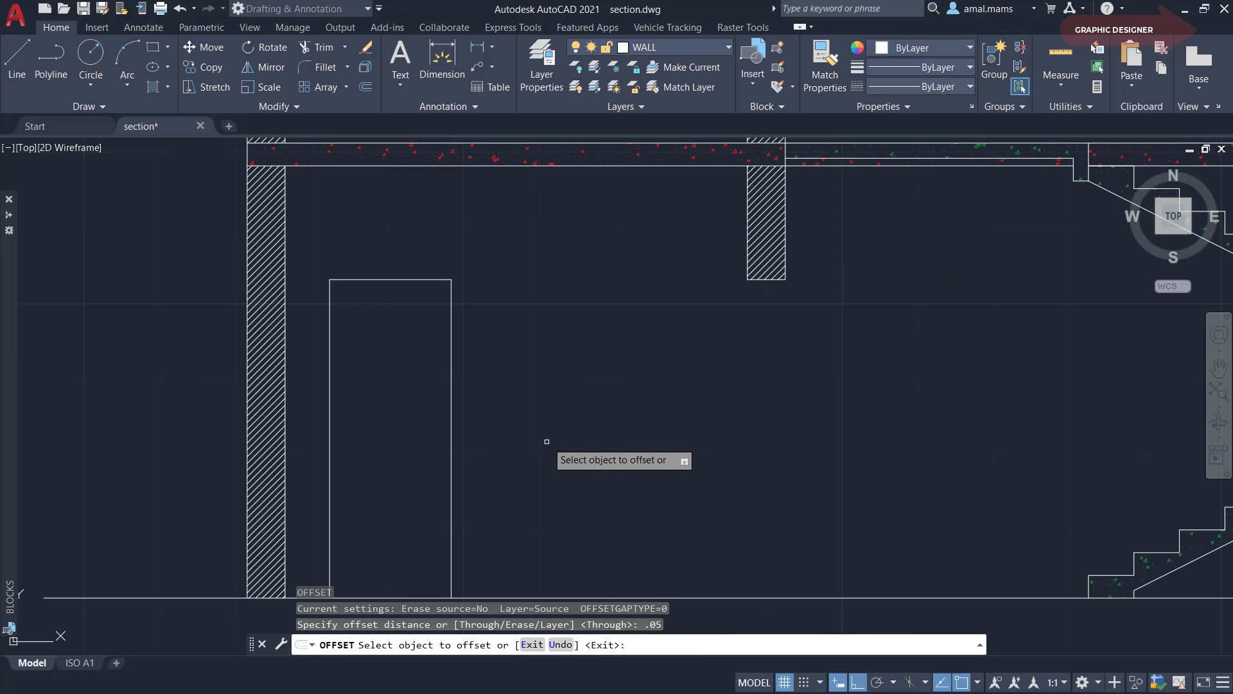
Offset the door's right, left and top edges outward to form the frame
left_click(451, 373)
left_click(457, 380)
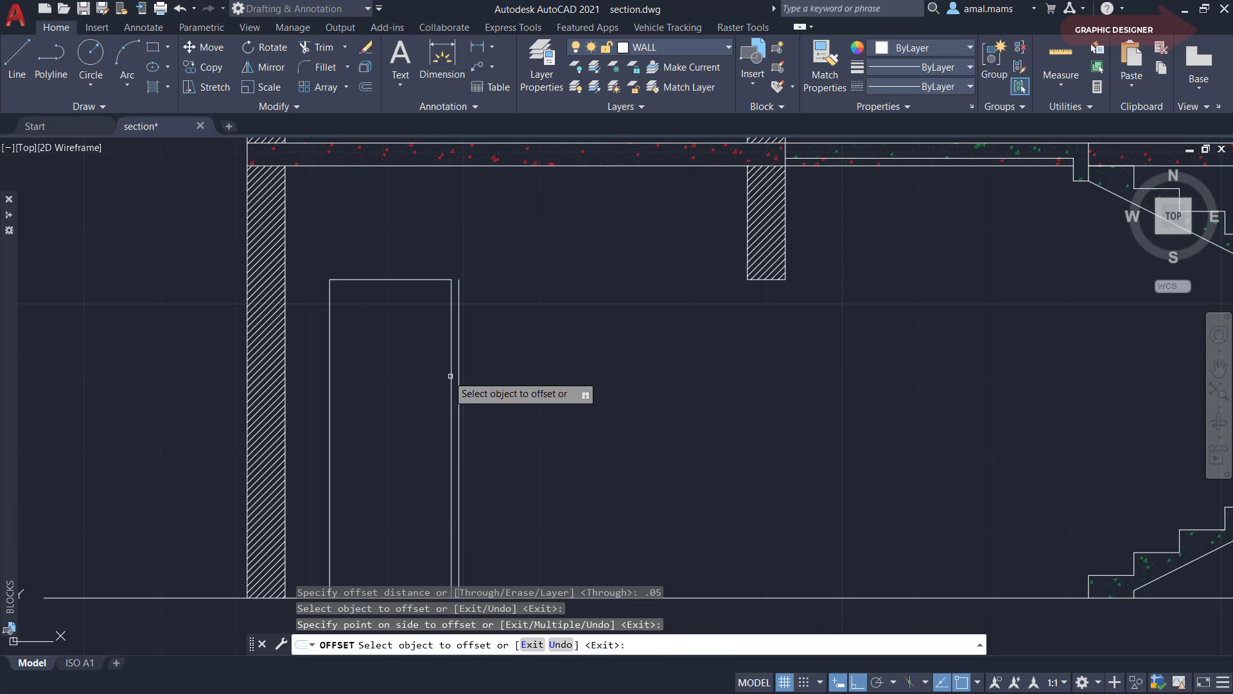
left_click(329, 369)
left_click(313, 369)
left_click(369, 280)
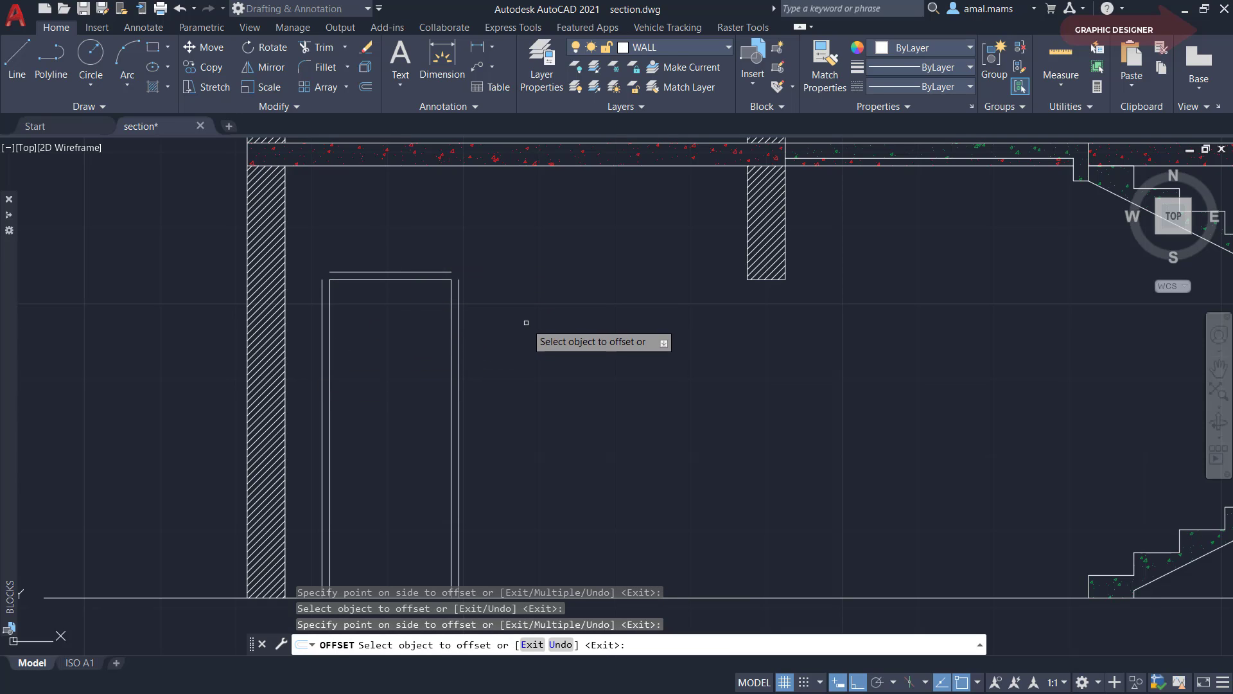
right_click(548, 334)
left_click(548, 334)
Fillet the right and left frame lines to the top line with zero radius
type("f")
key("Return")
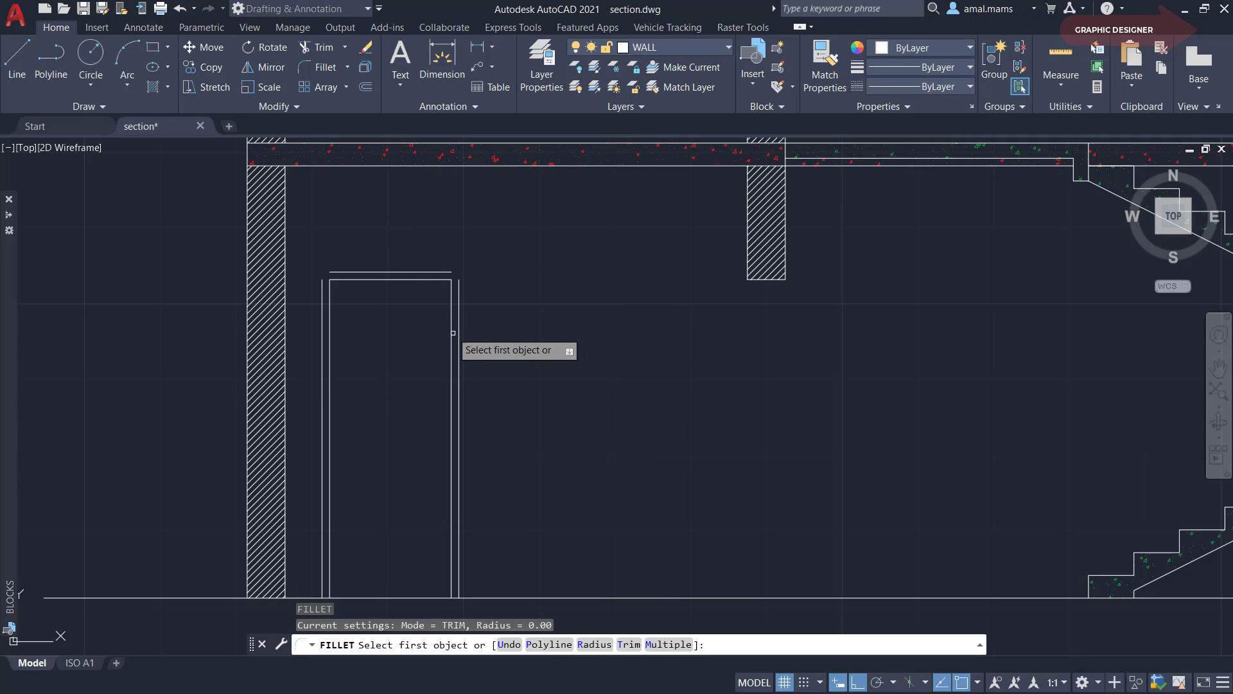
left_click(457, 325)
left_click(424, 272)
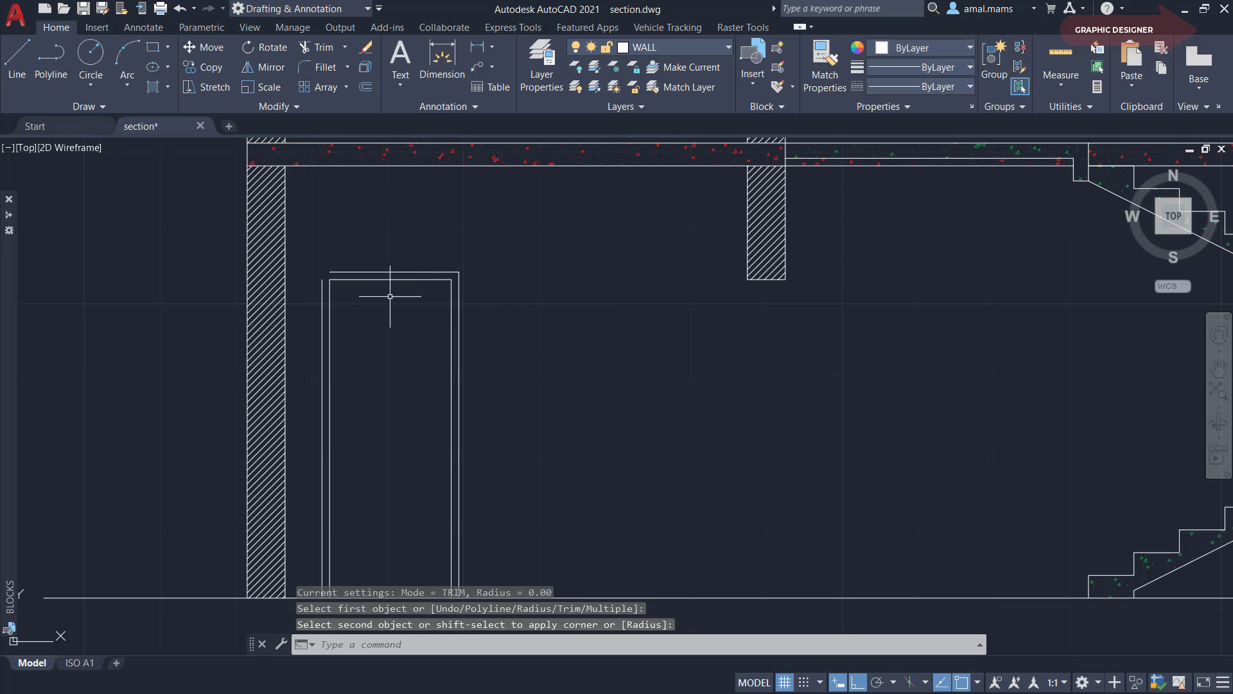
key("Return")
left_click(360, 272)
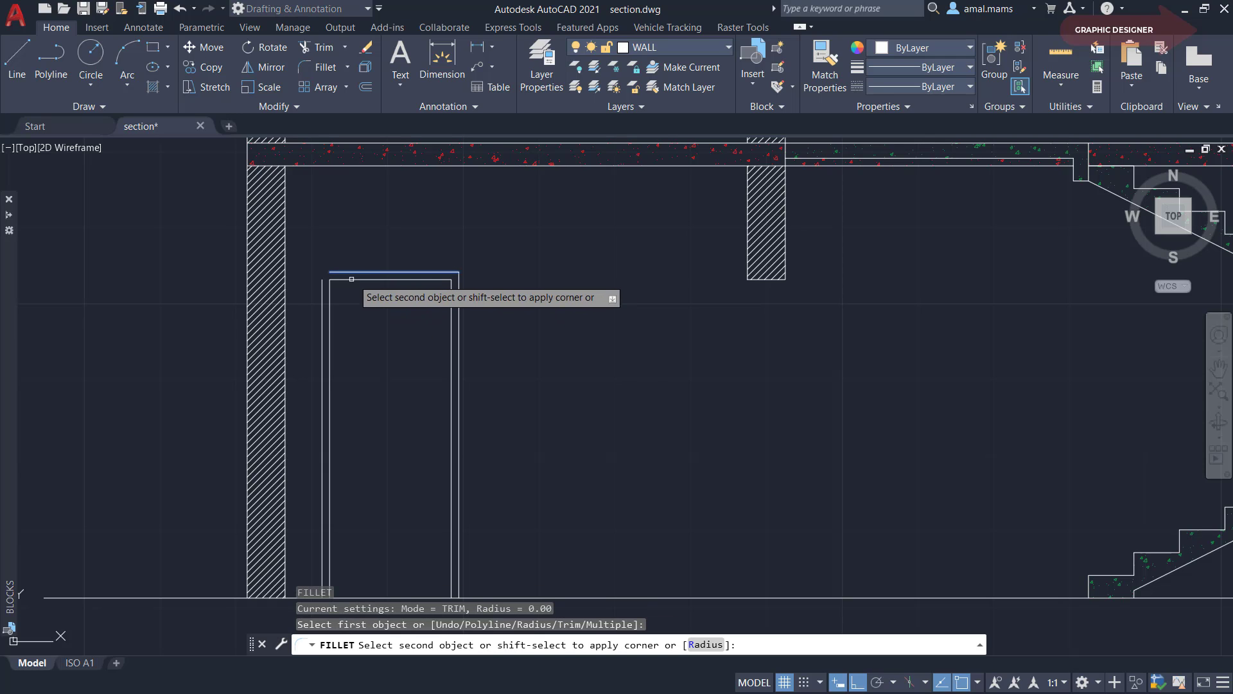
left_click(321, 318)
scroll(375, 336, "down", 5)
scroll(441, 350, "down", 3)
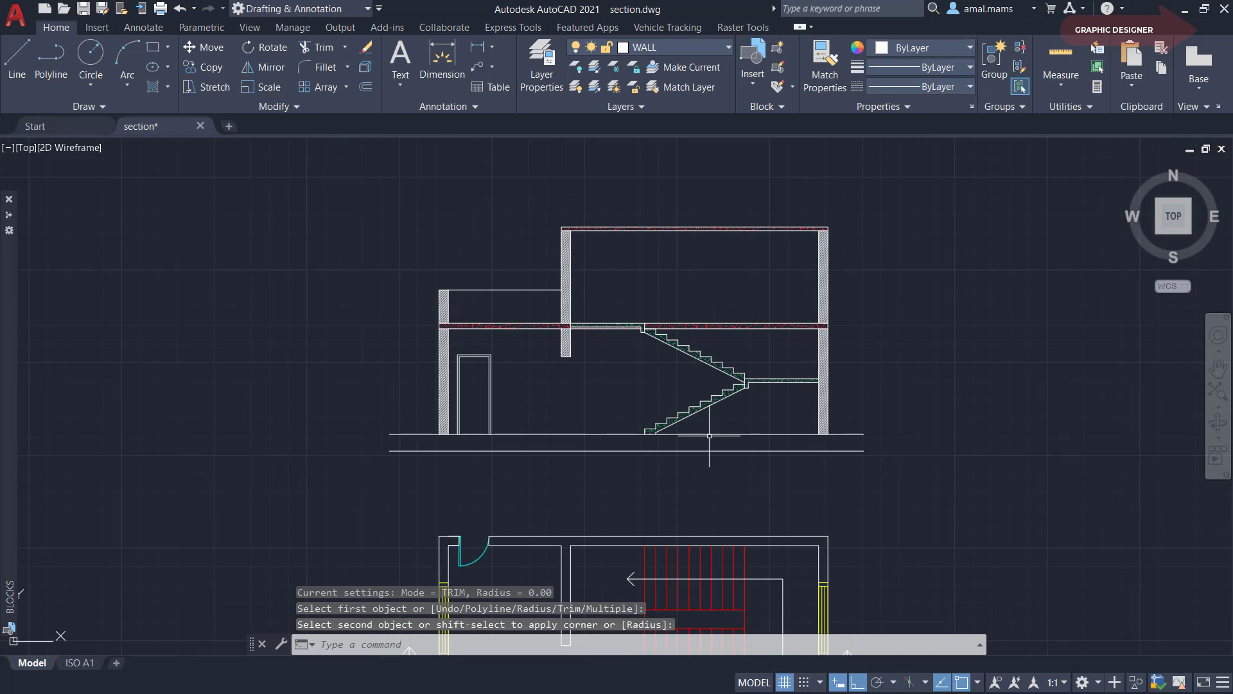
mouse_move(711, 404)
middle_mouse_down()
mouse_move(677, 372)
mouse_move(703, 397)
middle_mouse_up()
scroll(691, 373, "down", 2)
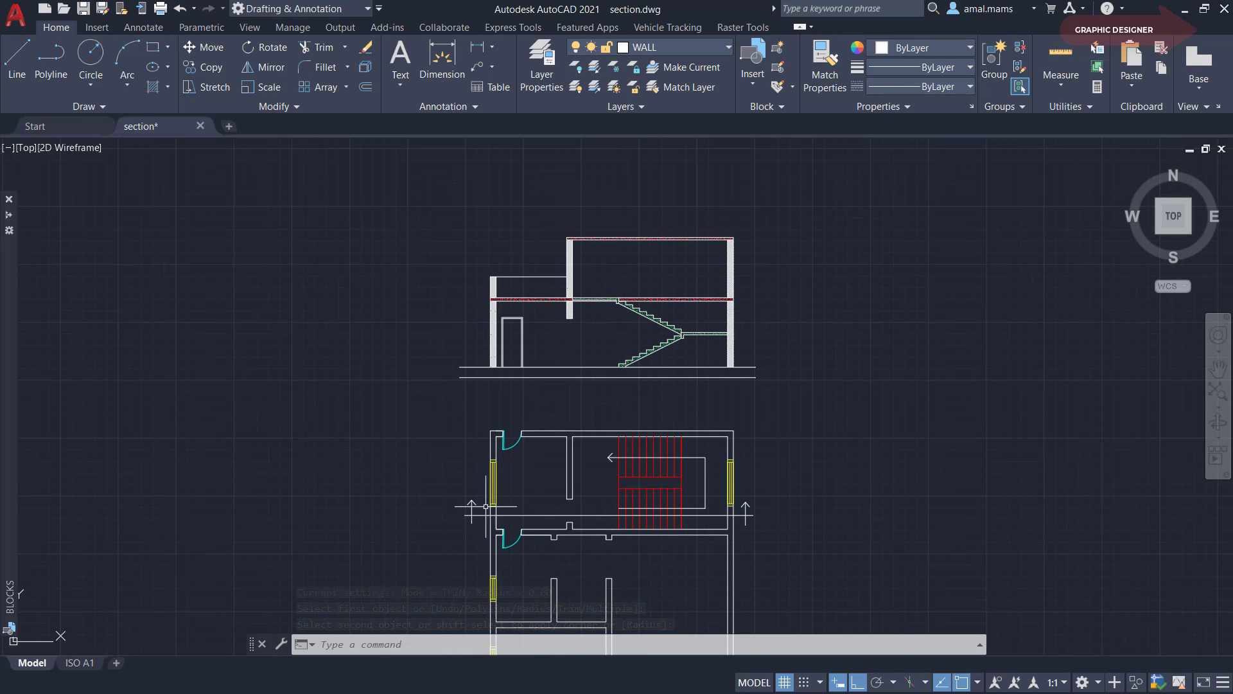